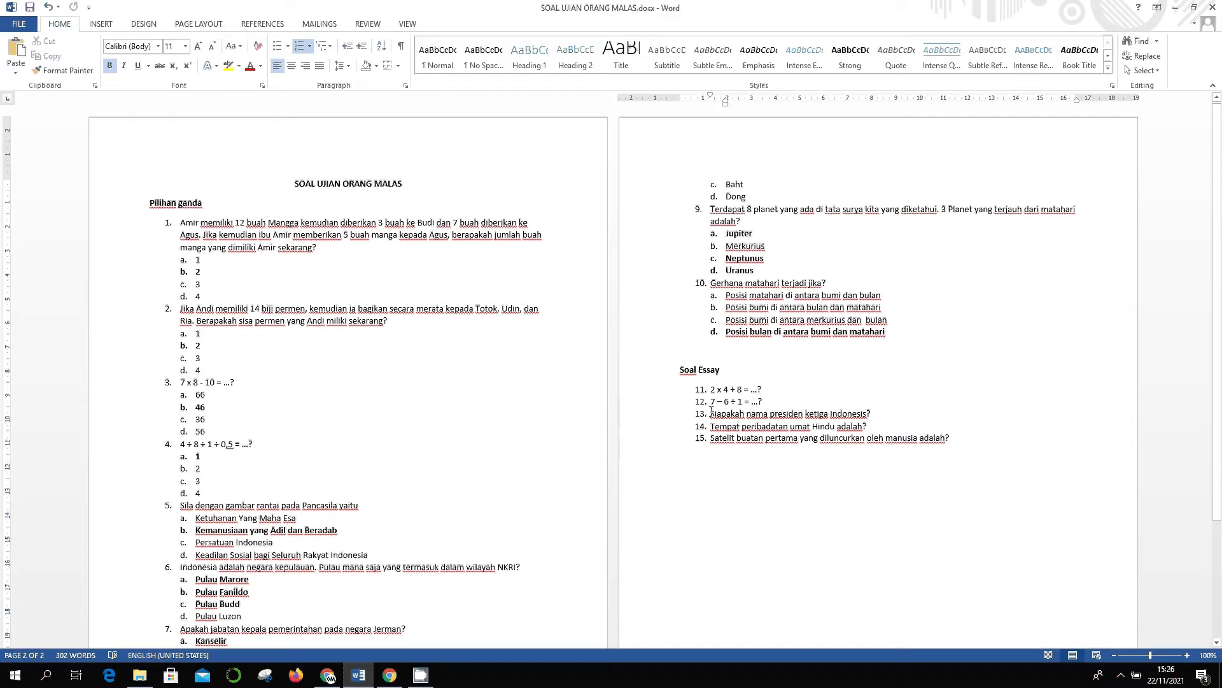
- Finish reviewing the Word quiz at question 13 and switch to the Google Drive browser window
{"action": "left_click", "coordinate": [711, 414]}
{"action": "left_click", "coordinate": [389, 675]}
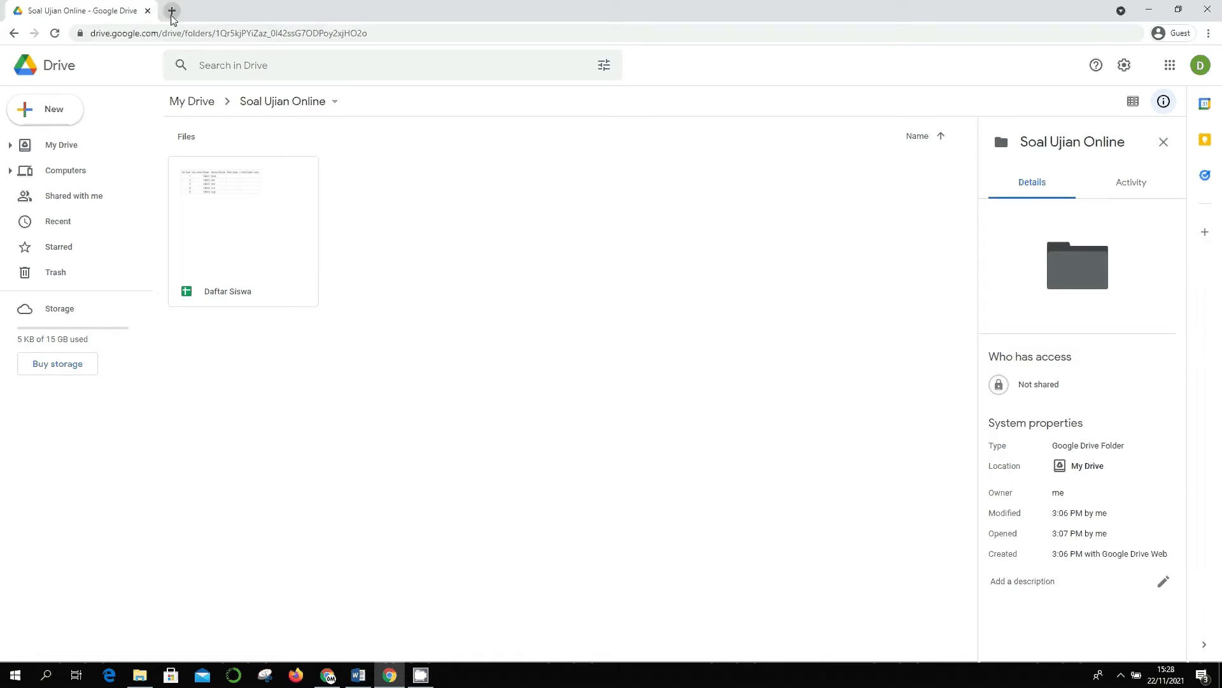
- Go to google.com in a new tab and launch Google Drive from the apps grid
{"action": "left_click", "coordinate": [170, 14]}
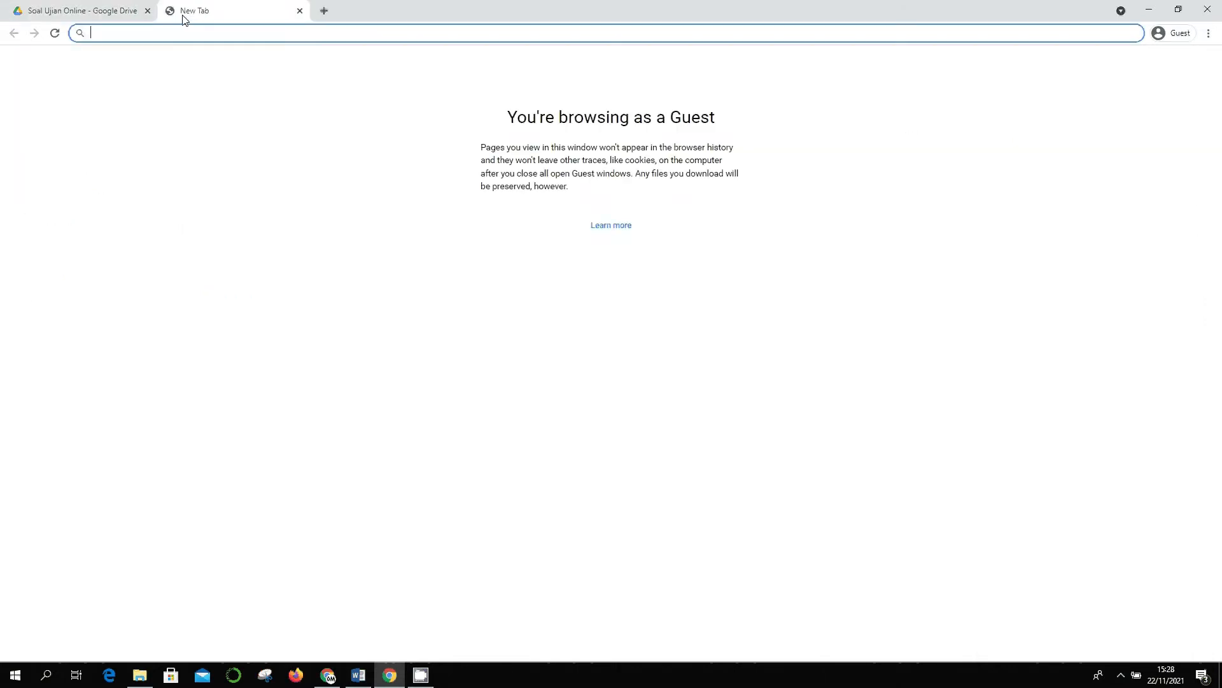
{"action": "type", "text": "googlle"}
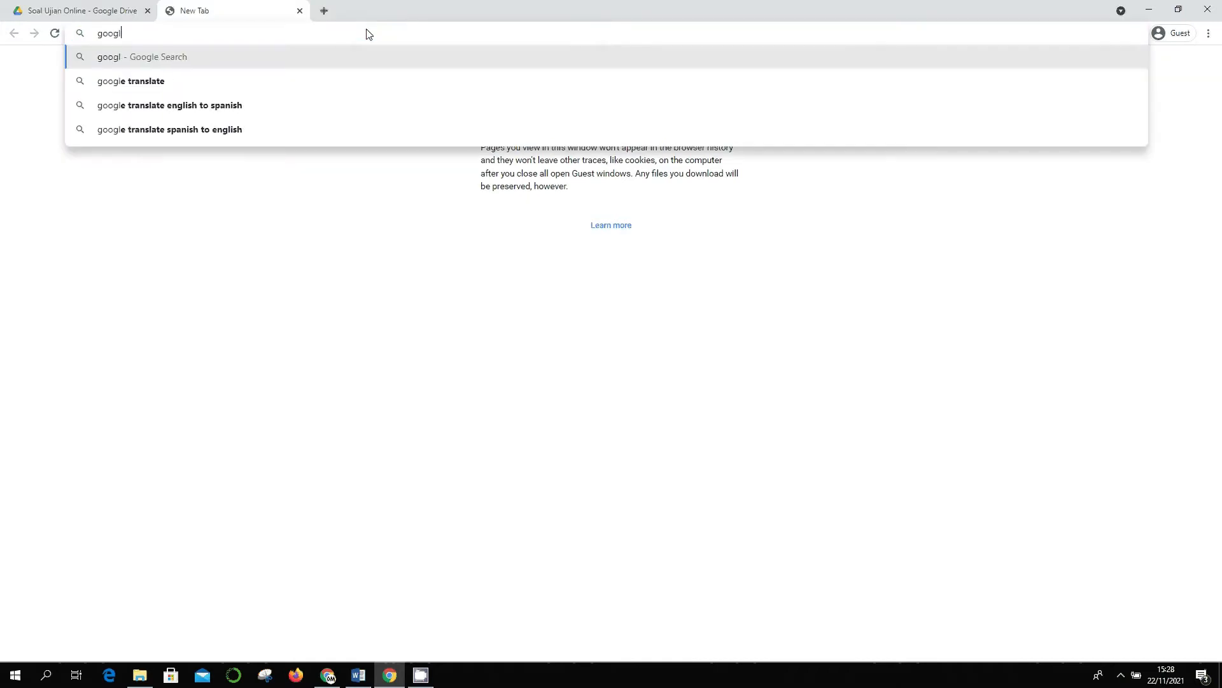
{"action": "key", "text": "BackSpace"}
{"action": "key", "text": "BackSpace"}
{"action": "type", "text": "e.com"}
{"action": "key", "text": "Return"}
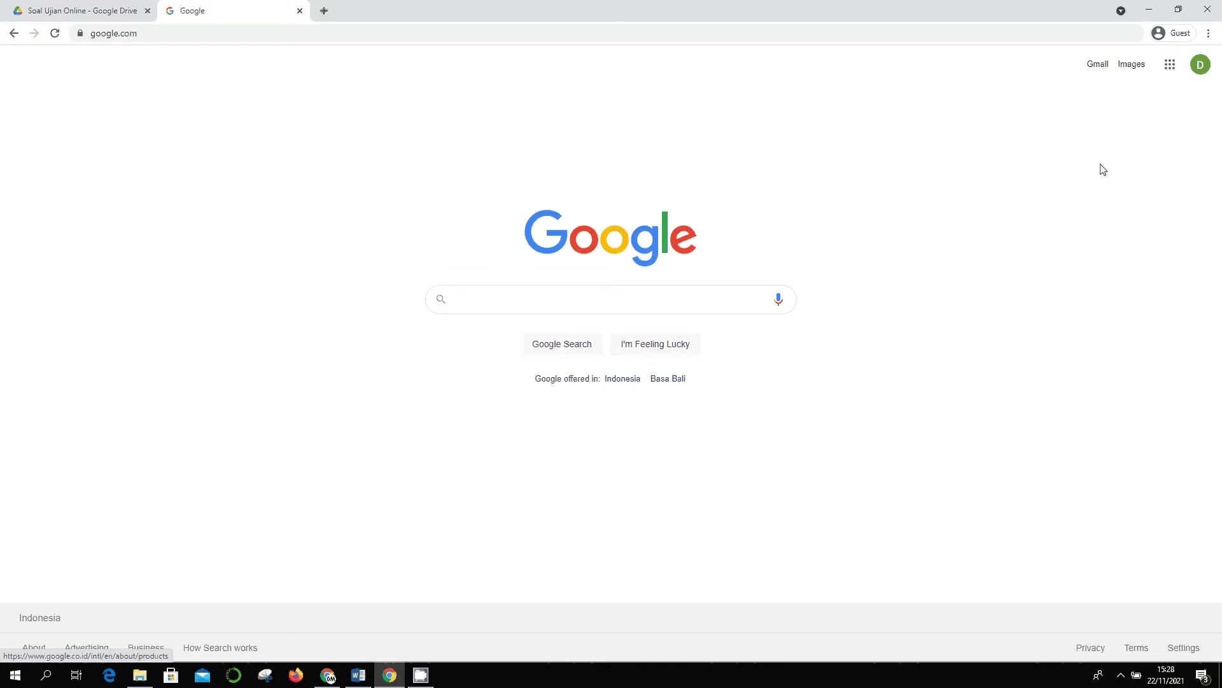
{"action": "left_click", "coordinate": [1167, 68]}
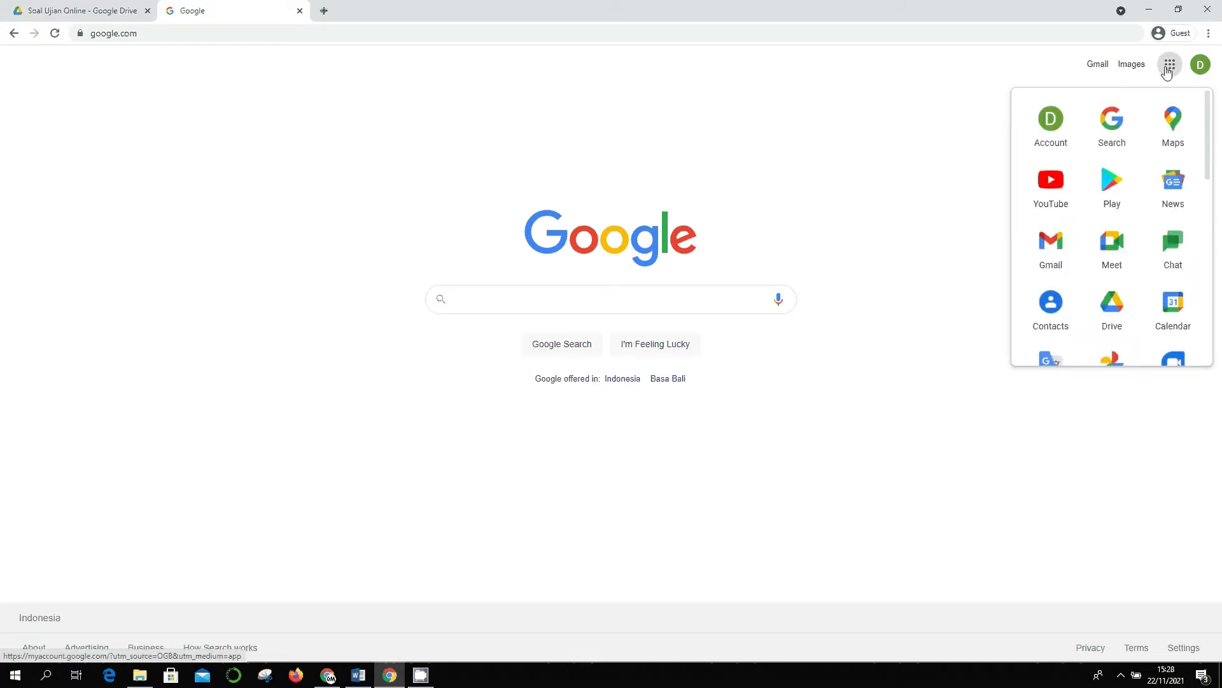
{"action": "left_click", "coordinate": [1113, 315]}
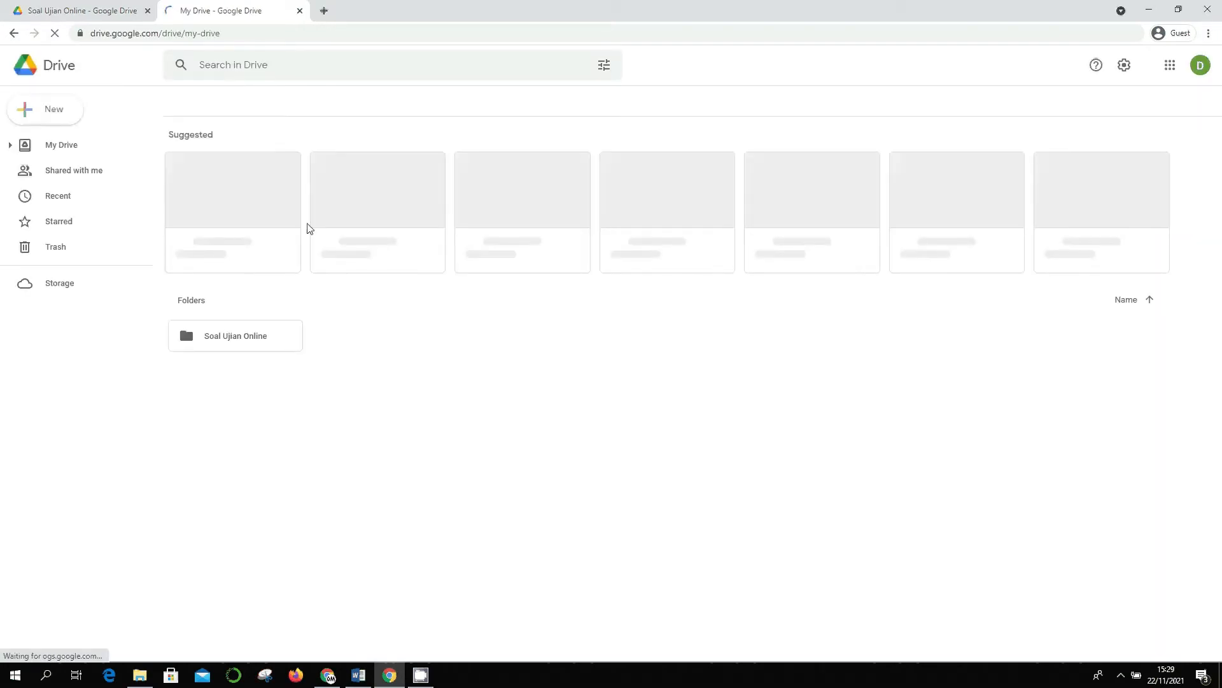
- Open the Soal Ujian Online folder, close the old duplicate Drive tab, and open the settings menu
{"action": "double_click", "coordinate": [259, 345]}
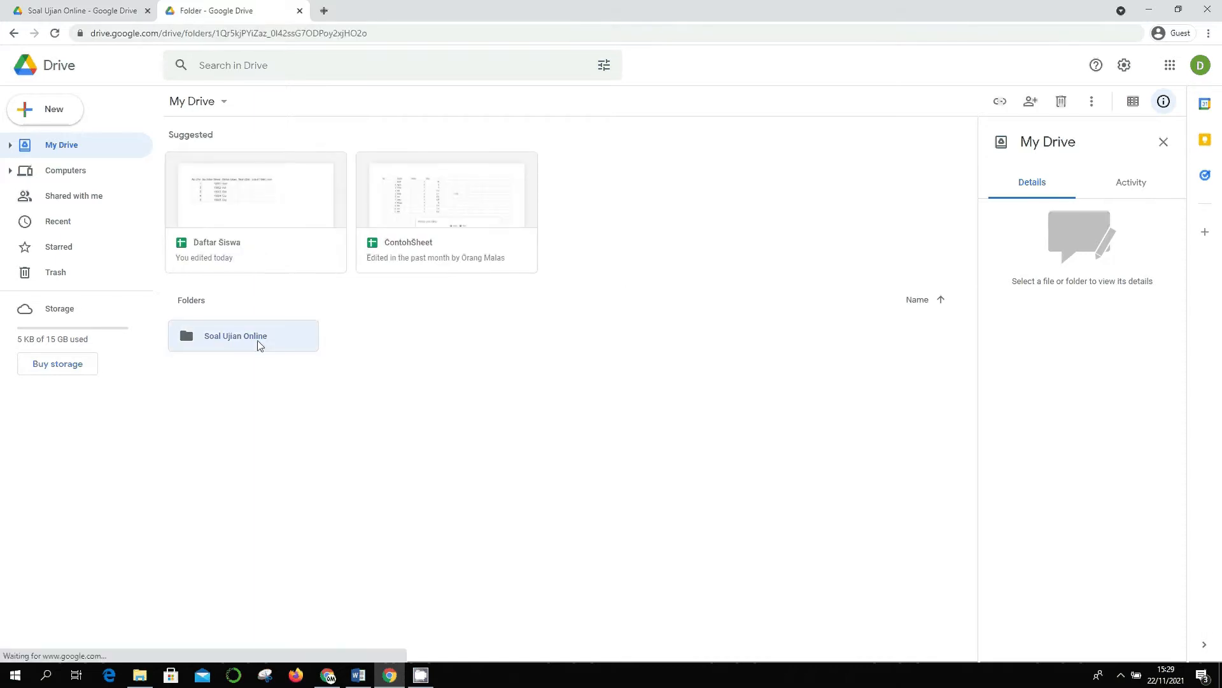
{"action": "left_click", "coordinate": [147, 11]}
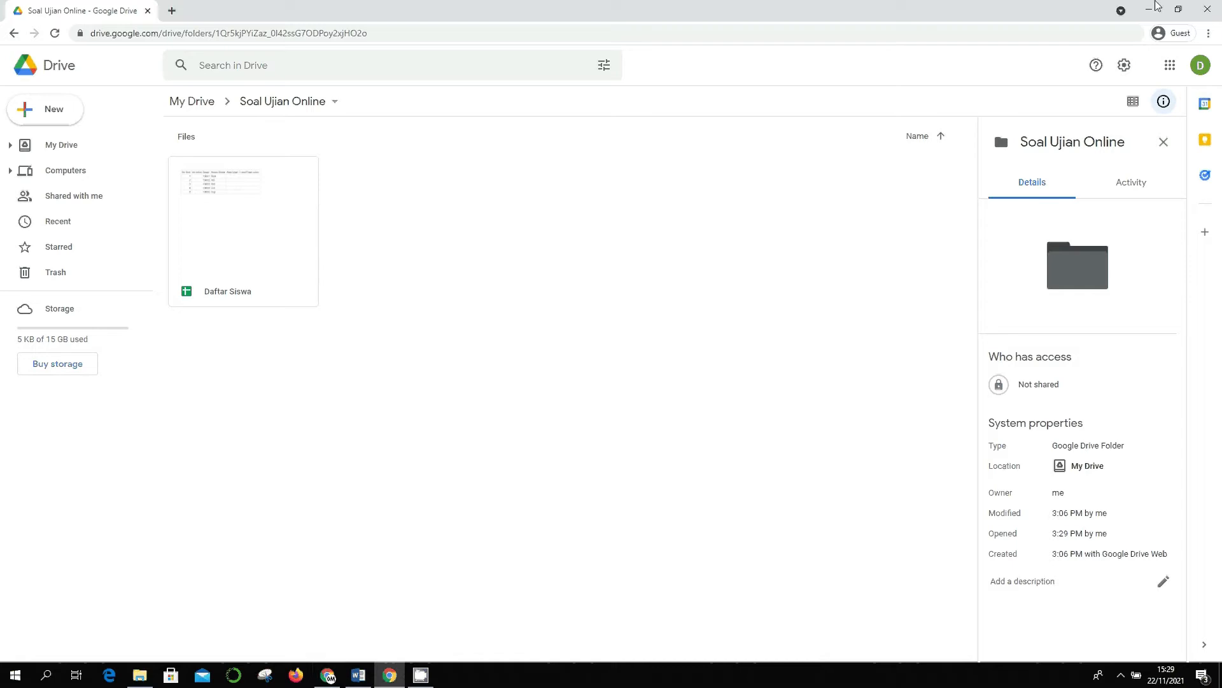
{"action": "left_click", "coordinate": [1125, 72]}
- Keep 'Convert uploaded files to Google Docs editor format' enabled in Drive settings and save
{"action": "left_click", "coordinate": [1075, 99]}
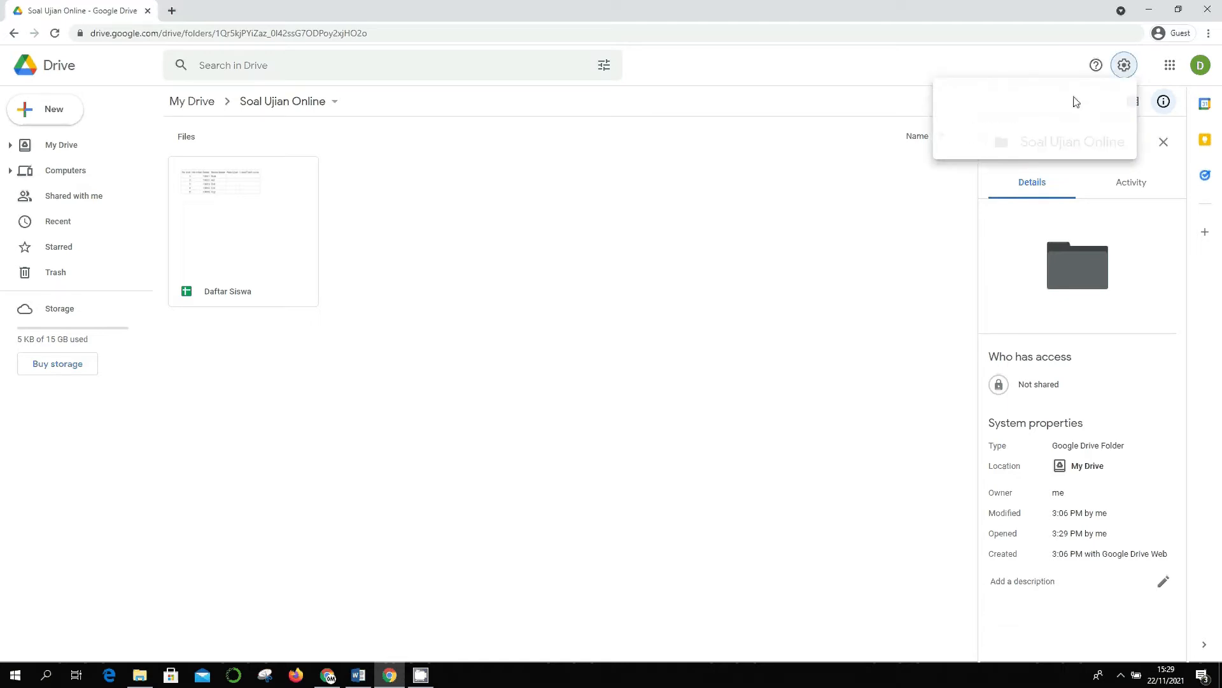
{"action": "scroll", "coordinate": [737, 280], "scroll_direction": "down", "scroll_amount": 3}
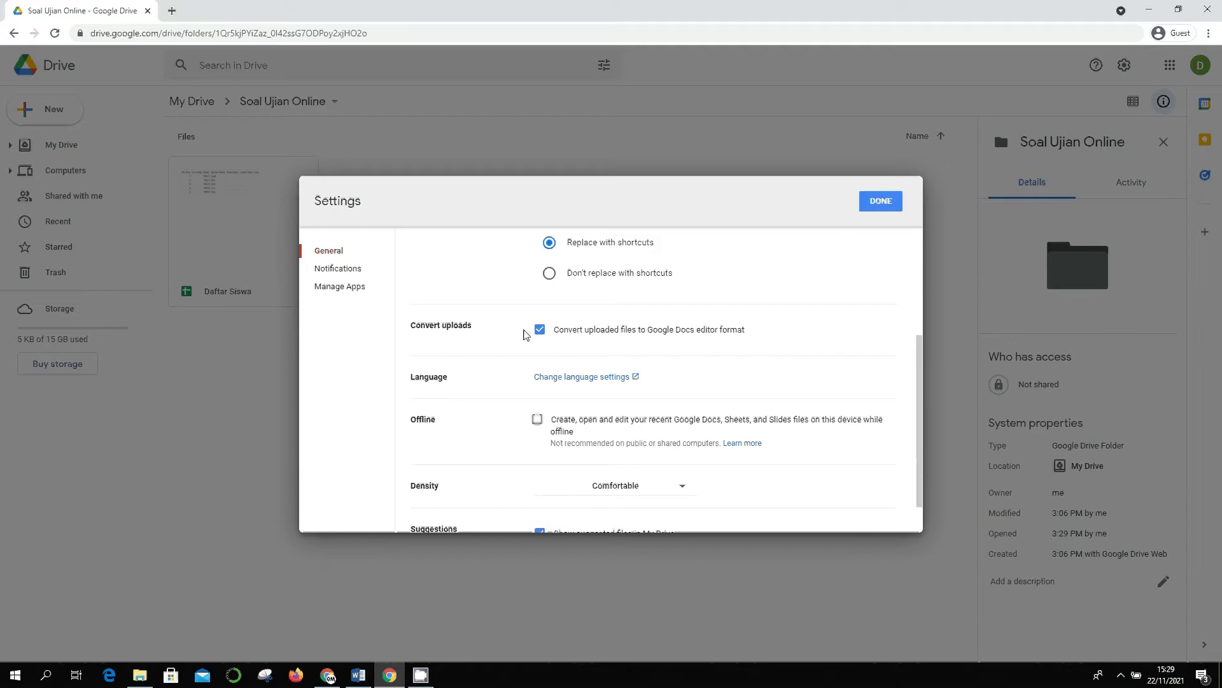
{"action": "left_click", "coordinate": [539, 331]}
{"action": "left_click", "coordinate": [538, 332]}
{"action": "mouse_move", "coordinate": [359, 676]}
{"action": "left_click", "coordinate": [877, 202]}
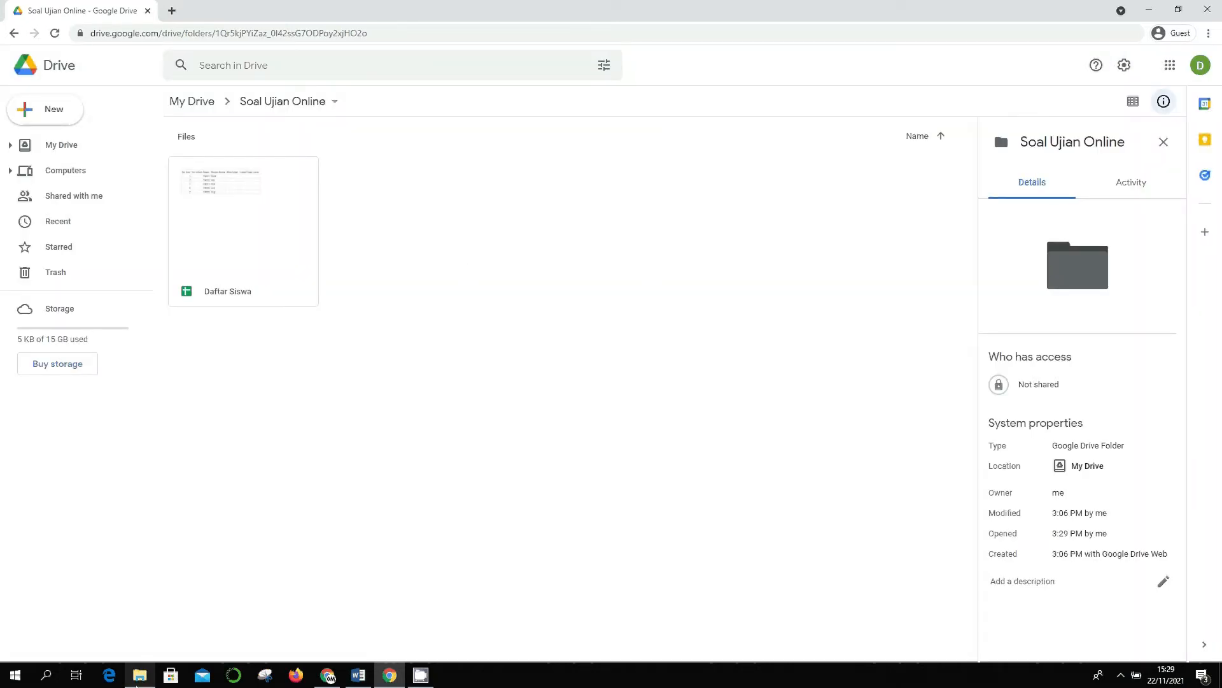
{"action": "left_click", "coordinate": [140, 674]}
- Drag SOAL UJIAN ORANG MALAS.docx from File Explorer into the Soal Ujian Online Drive folder
{"action": "left_click", "coordinate": [712, 469]}
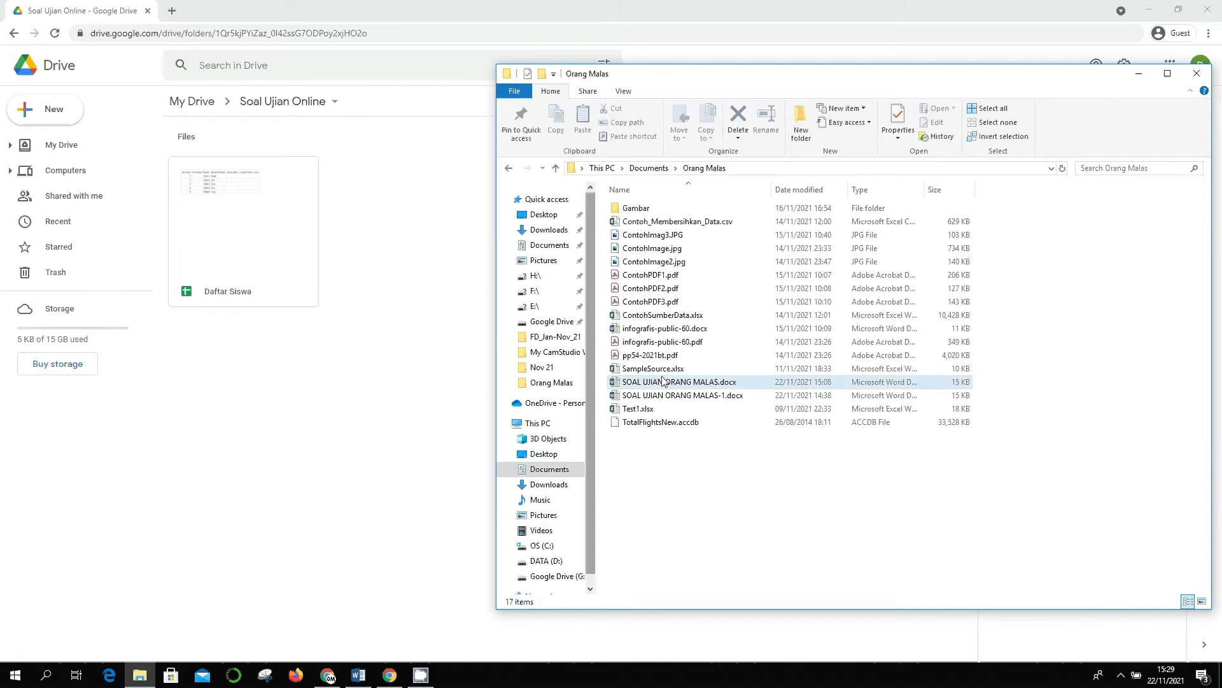
{"action": "left_click", "coordinate": [700, 384]}
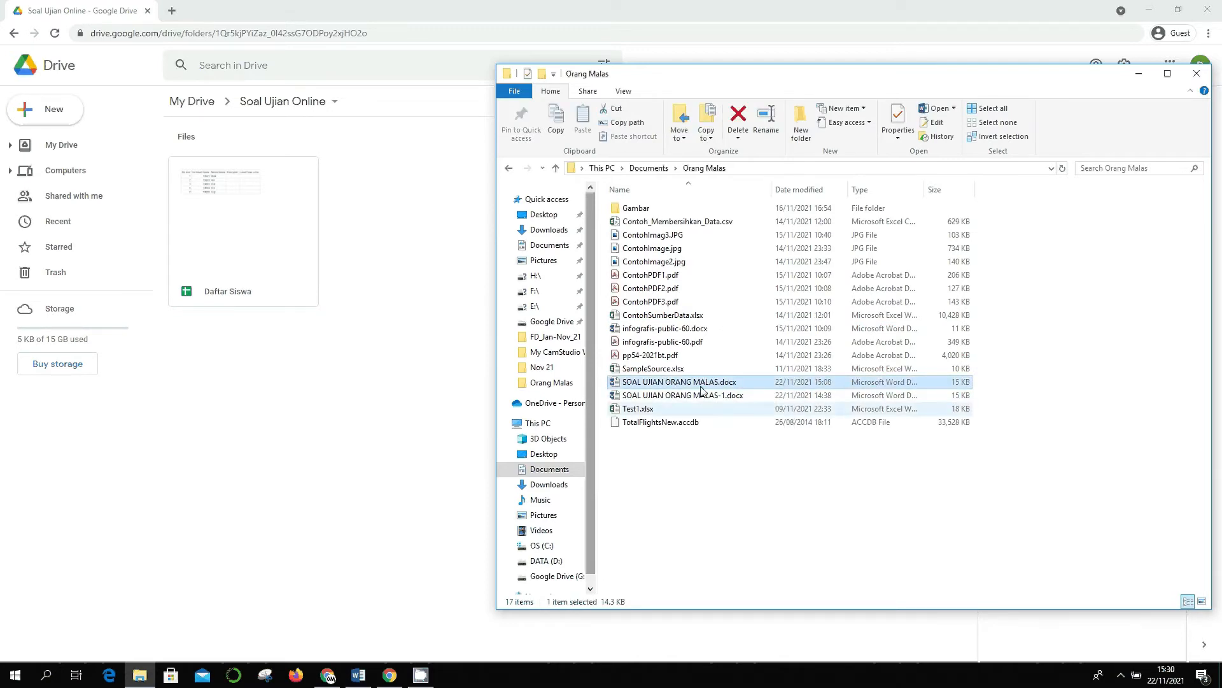
{"action": "left_click_drag", "start_coordinate": [699, 387], "coordinate": [405, 410]}
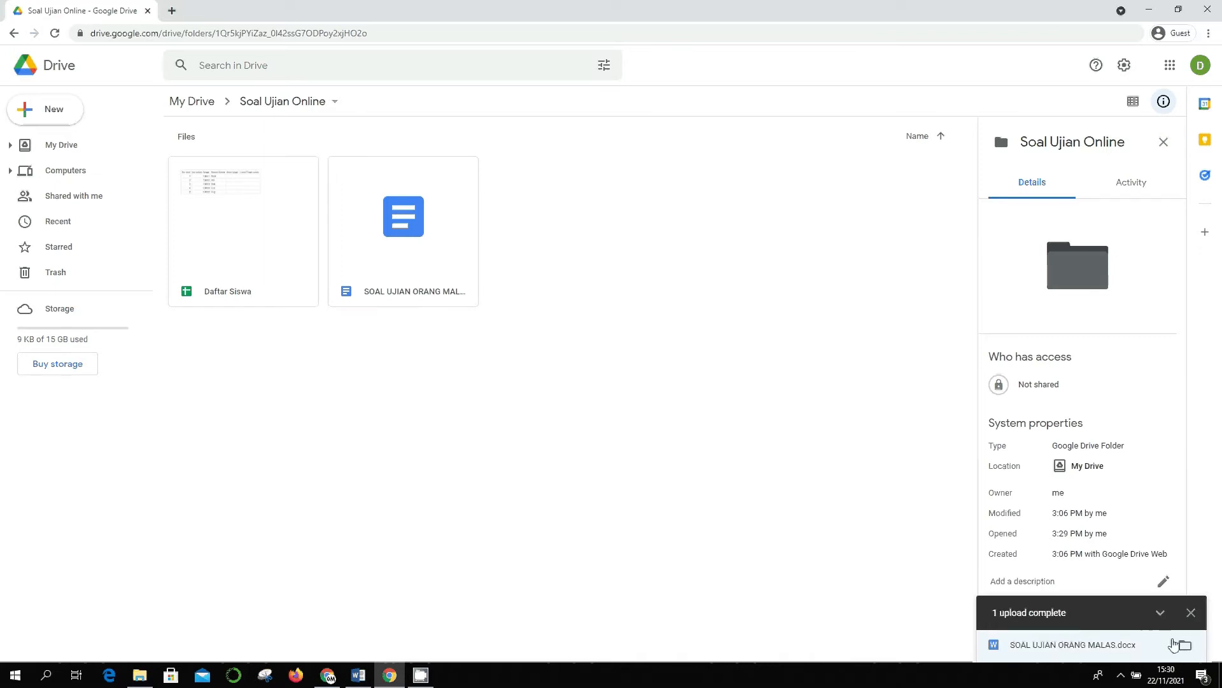
{"action": "left_click", "coordinate": [1190, 613]}
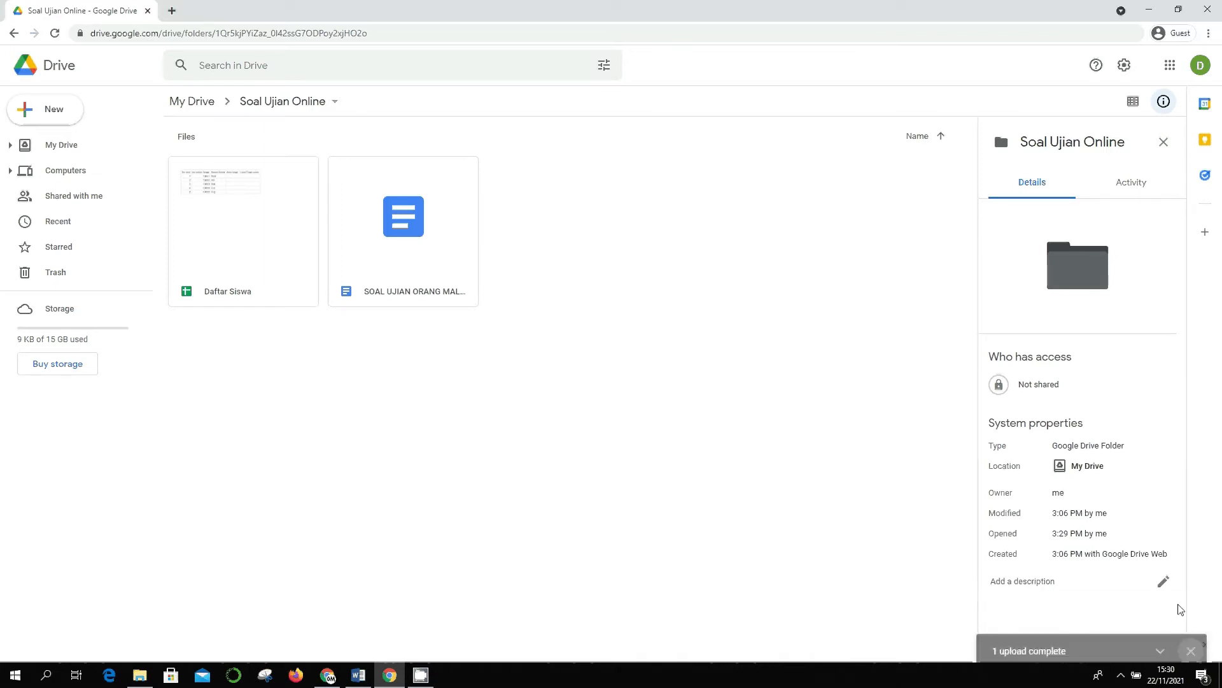
{"action": "left_click", "coordinate": [424, 261]}
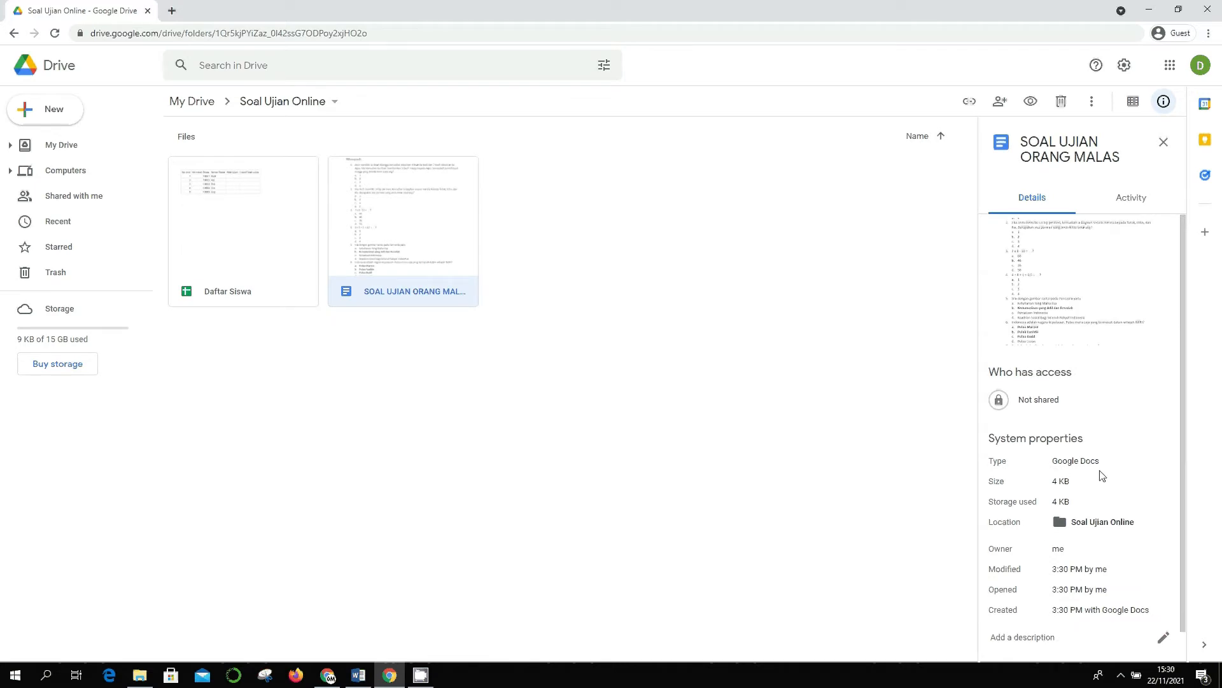
- Open the converted SOAL UJIAN ORANG MALAS file in Google Docs and scroll through the questions
{"action": "double_click", "coordinate": [413, 248]}
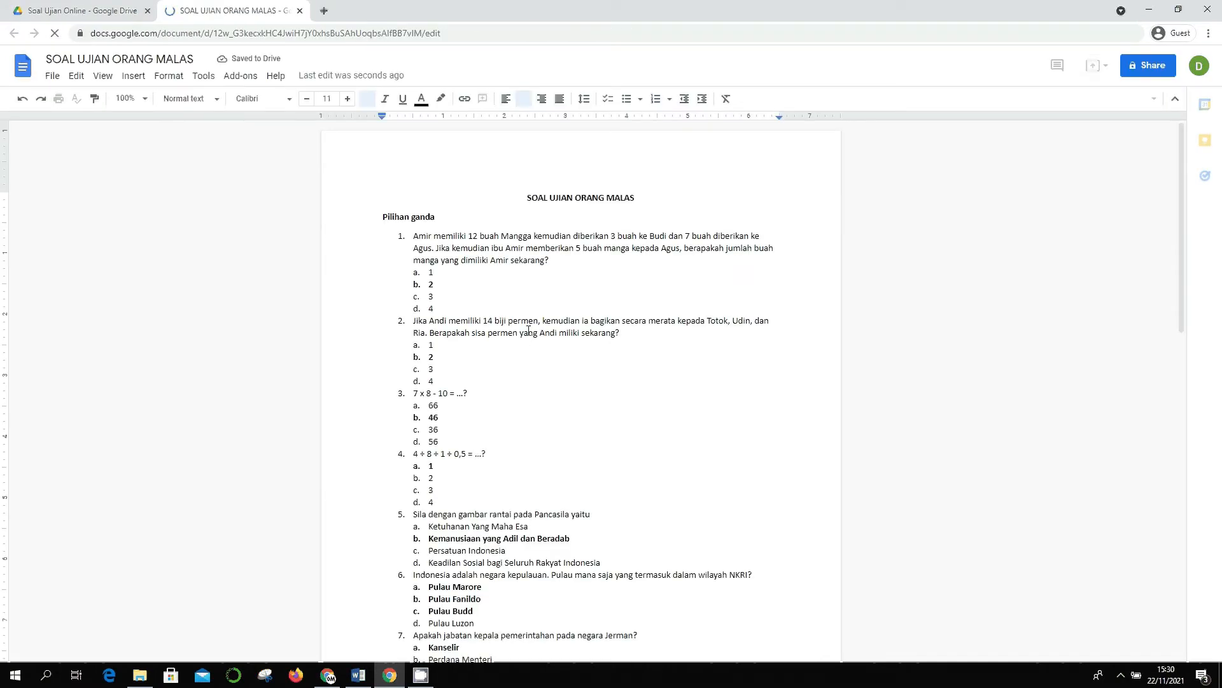
{"action": "scroll", "coordinate": [528, 331], "scroll_direction": "down", "scroll_amount": 4}
{"action": "scroll", "coordinate": [533, 319], "scroll_direction": "down", "scroll_amount": 4}
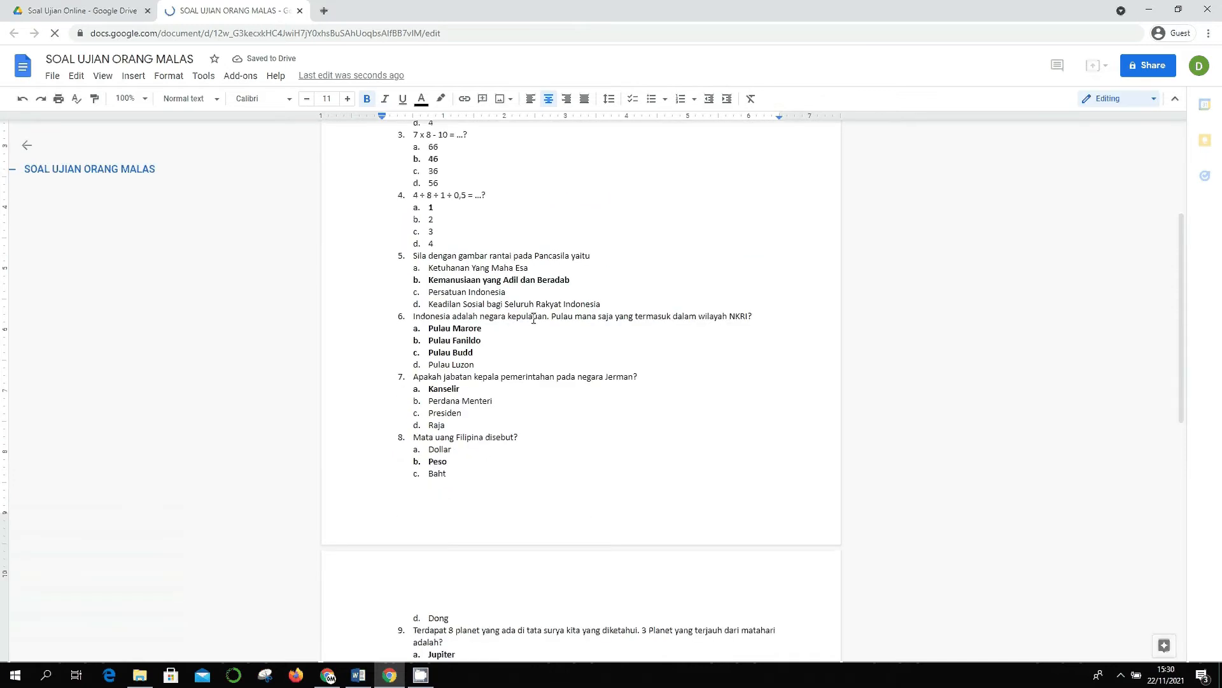
{"action": "scroll", "coordinate": [533, 319], "scroll_direction": "down", "scroll_amount": 4}
{"action": "scroll", "coordinate": [533, 318], "scroll_direction": "up", "scroll_amount": 8}
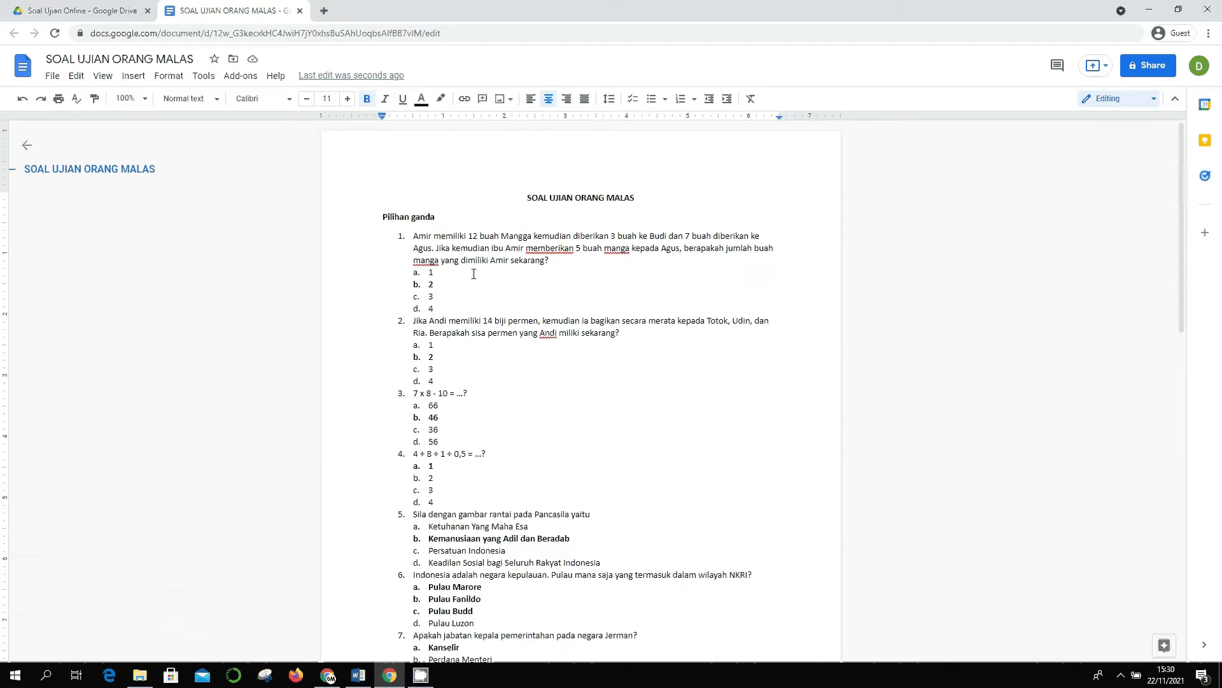
- Check the marked answers for questions 1, 2, 4 and 5, including Kemanusiaan yang Adil dan Beradab
{"action": "left_click", "coordinate": [436, 284]}
{"action": "double_click", "coordinate": [436, 284]}
{"action": "double_click", "coordinate": [419, 356]}
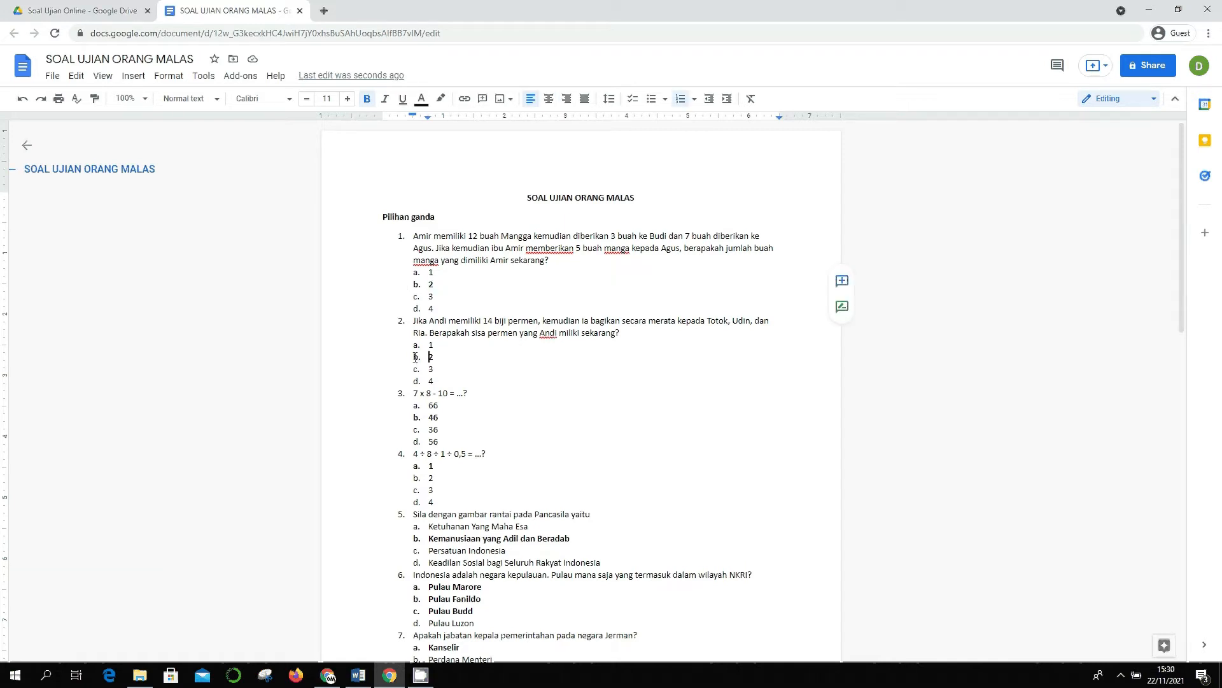
{"action": "left_click", "coordinate": [412, 472]}
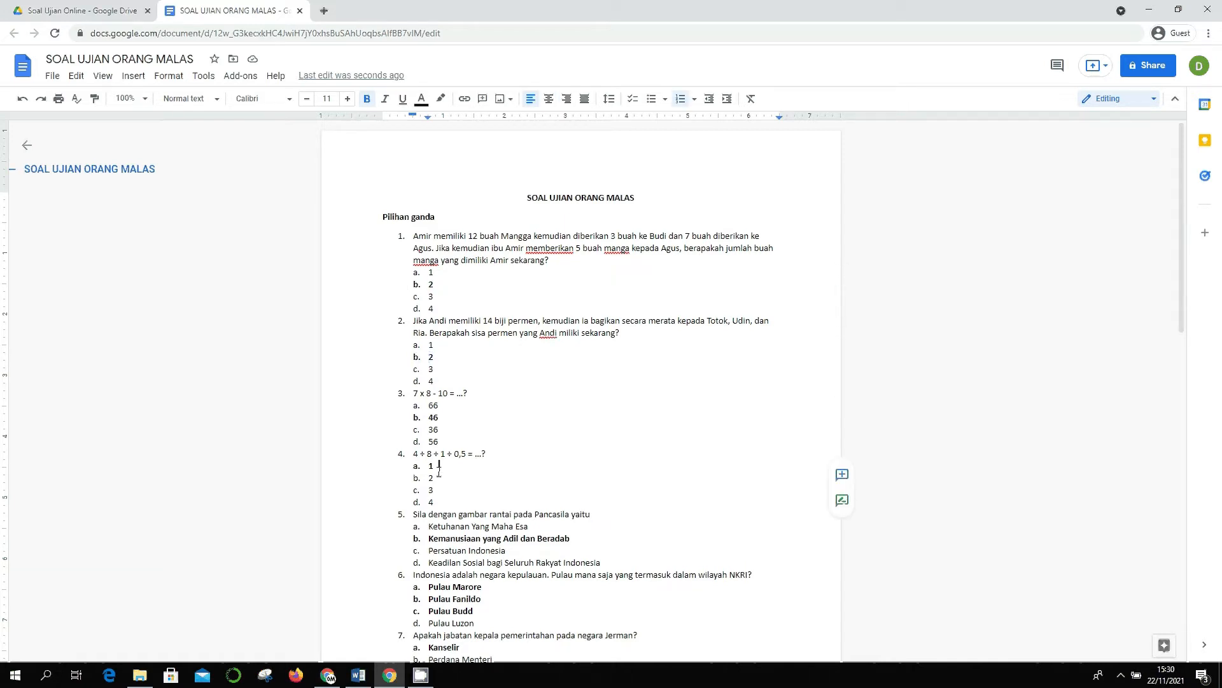
{"action": "double_click", "coordinate": [432, 467]}
{"action": "scroll", "coordinate": [443, 448], "scroll_direction": "down", "scroll_amount": 2}
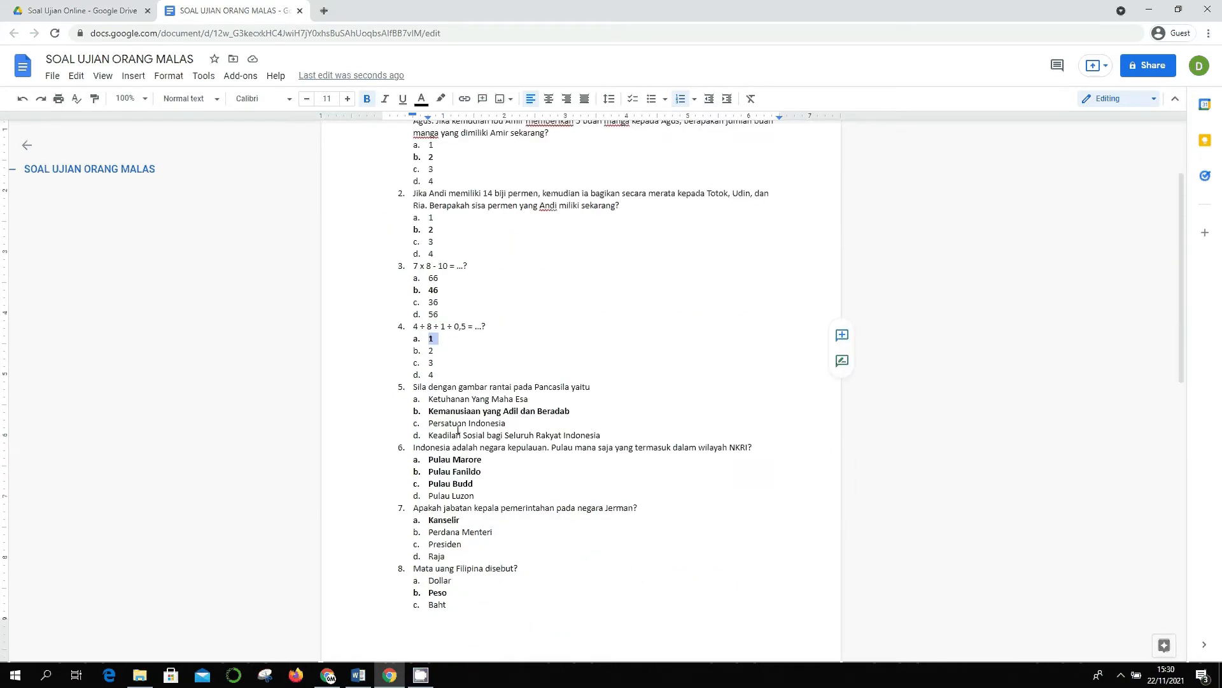
{"action": "left_click", "coordinate": [429, 411]}
{"action": "left_click_drag", "start_coordinate": [429, 411], "coordinate": [577, 411]}
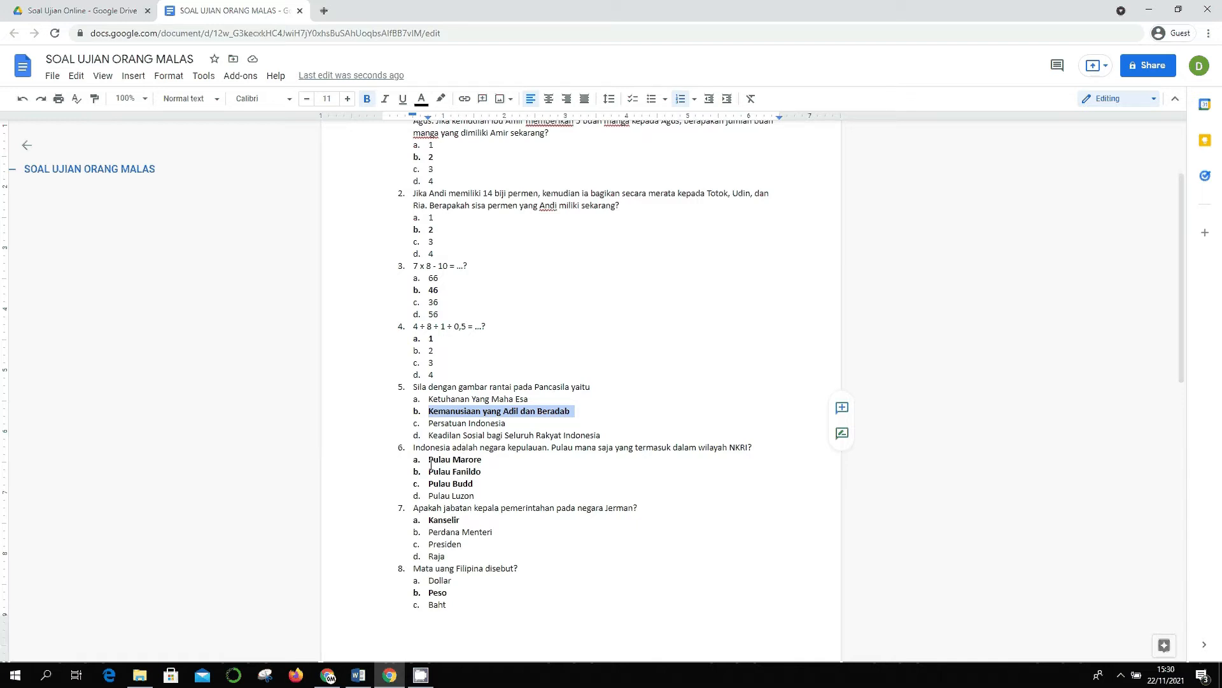
- Check question 6 and its three bold island answers through Pulau Luzon
{"action": "left_click_drag", "start_coordinate": [431, 452], "coordinate": [477, 484]}
{"action": "left_click", "coordinate": [477, 485]}
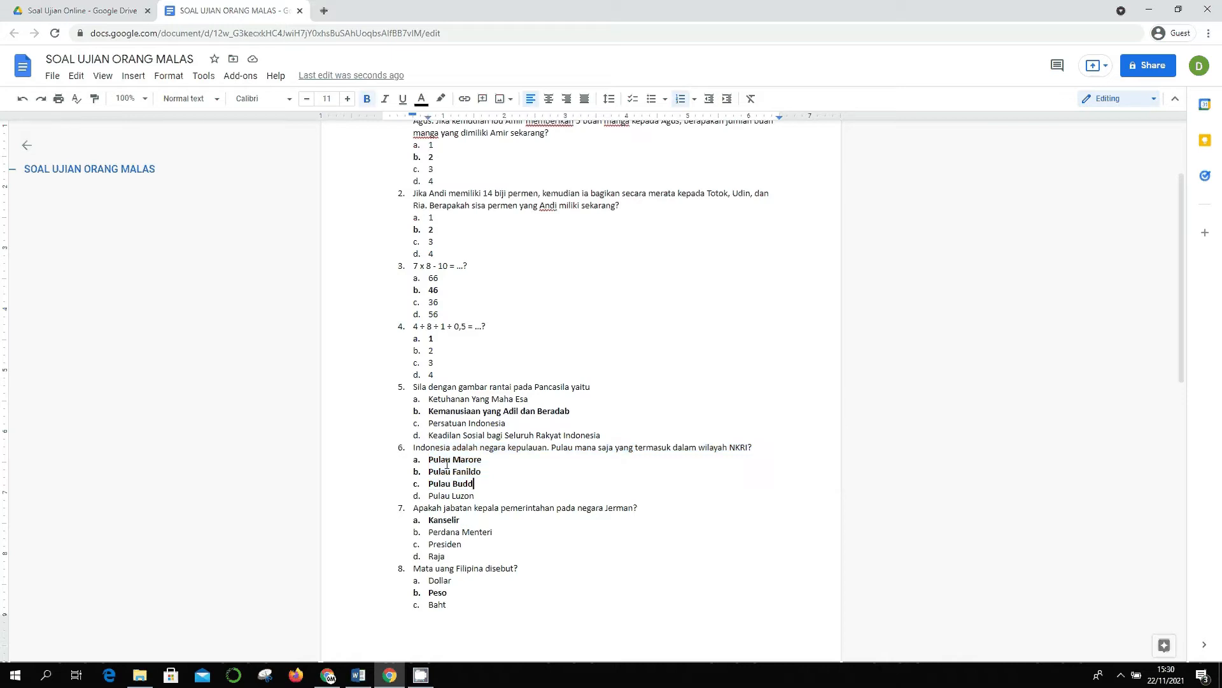
{"action": "scroll", "coordinate": [447, 463], "scroll_direction": "down", "scroll_amount": 1}
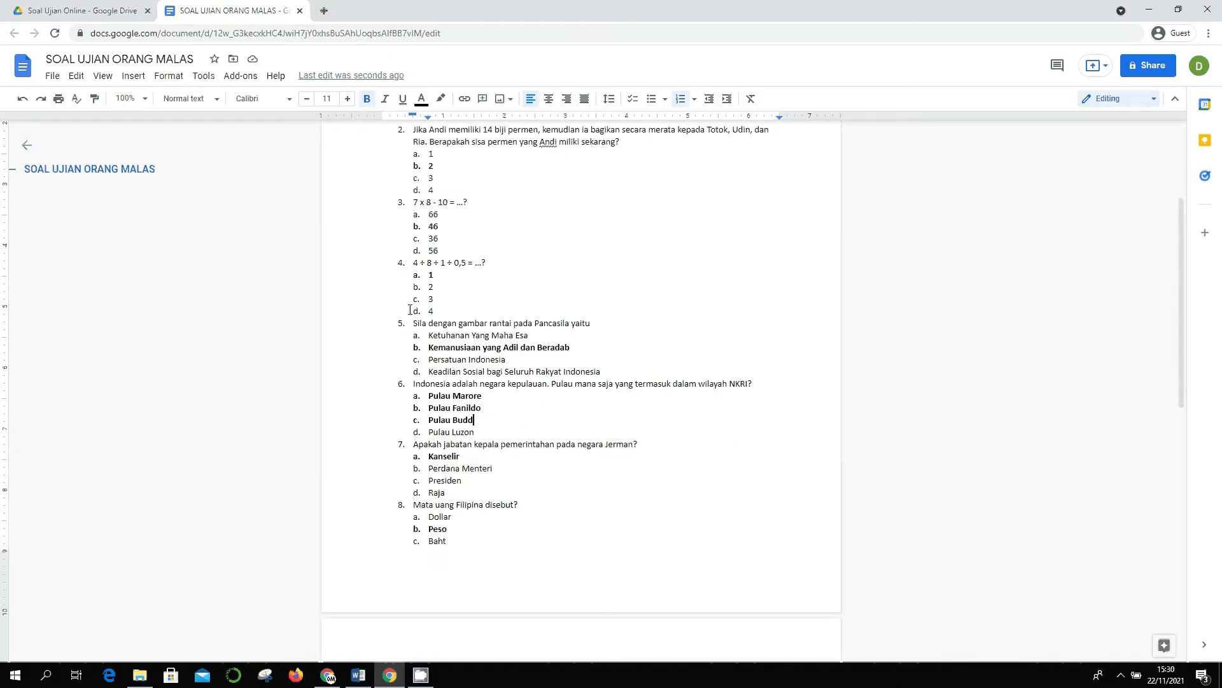
{"action": "scroll", "coordinate": [409, 310], "scroll_direction": "up", "scroll_amount": 2}
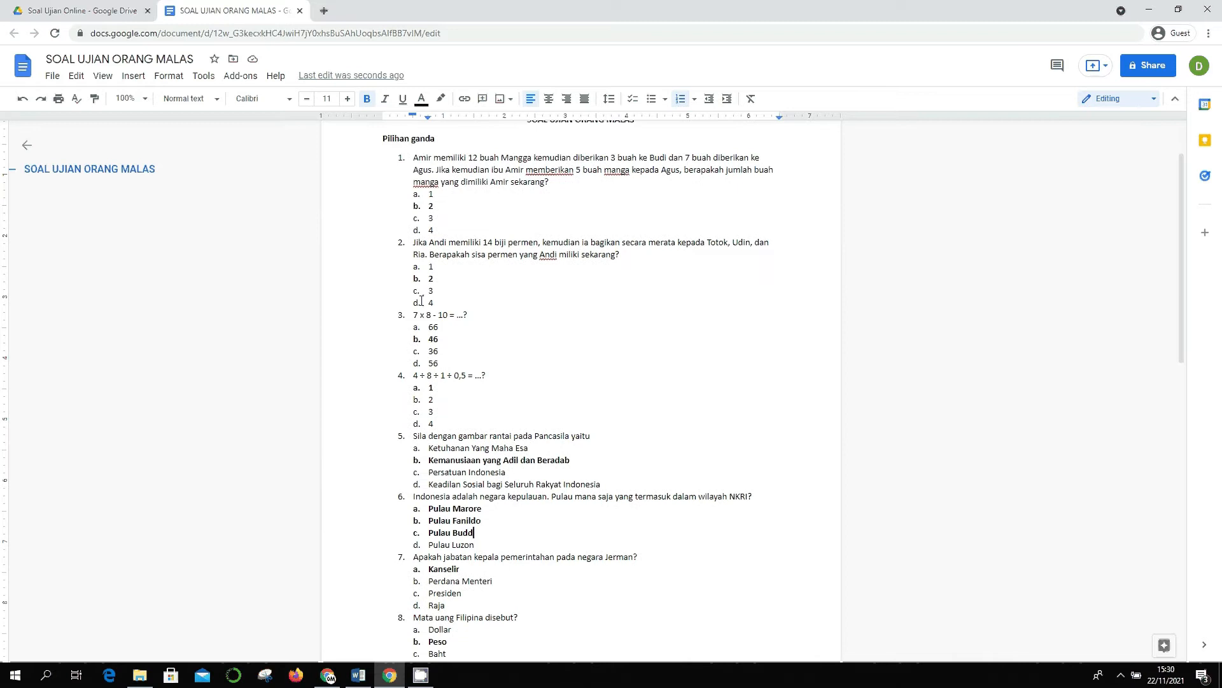
{"action": "scroll", "coordinate": [421, 300], "scroll_direction": "down", "scroll_amount": 1}
{"action": "scroll", "coordinate": [424, 318], "scroll_direction": "down", "scroll_amount": 2}
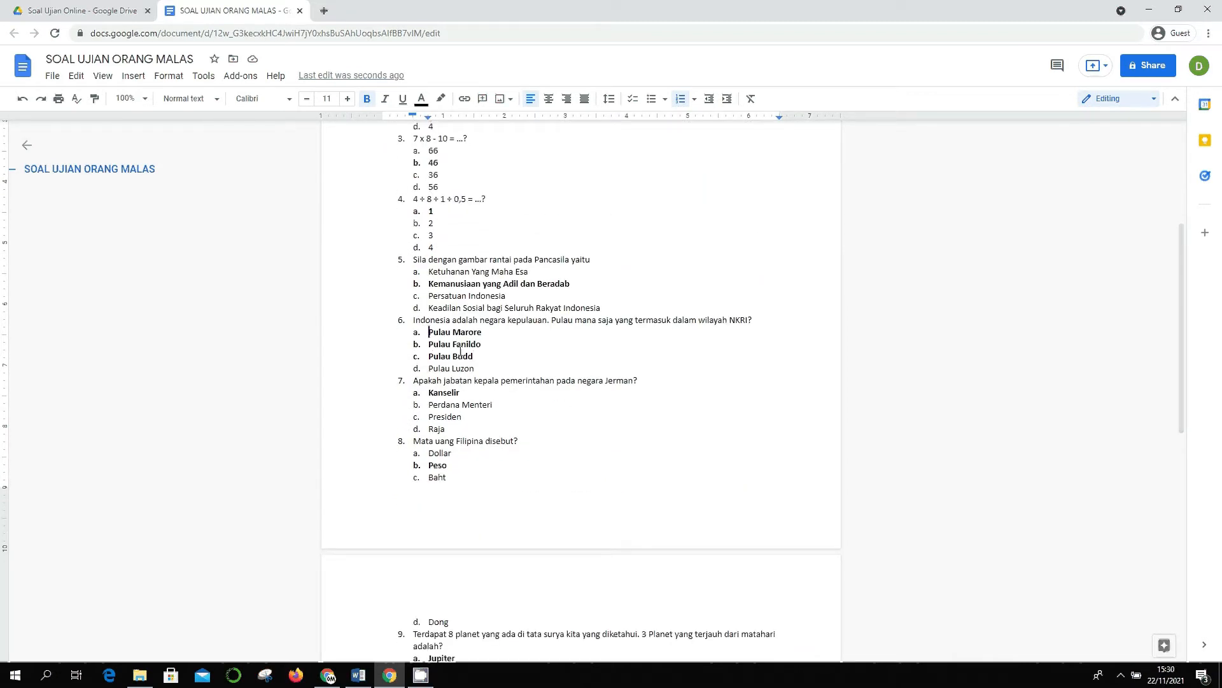
{"action": "left_click_drag", "start_coordinate": [428, 332], "coordinate": [477, 356]}
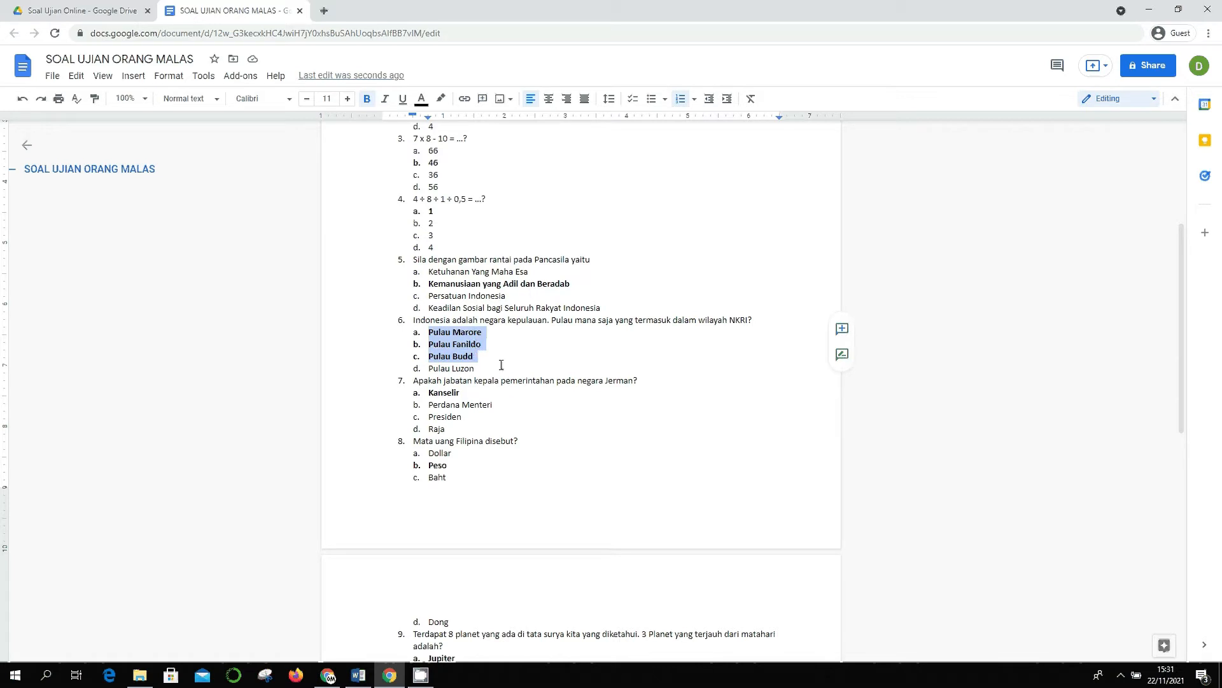
{"action": "left_click", "coordinate": [501, 364]}
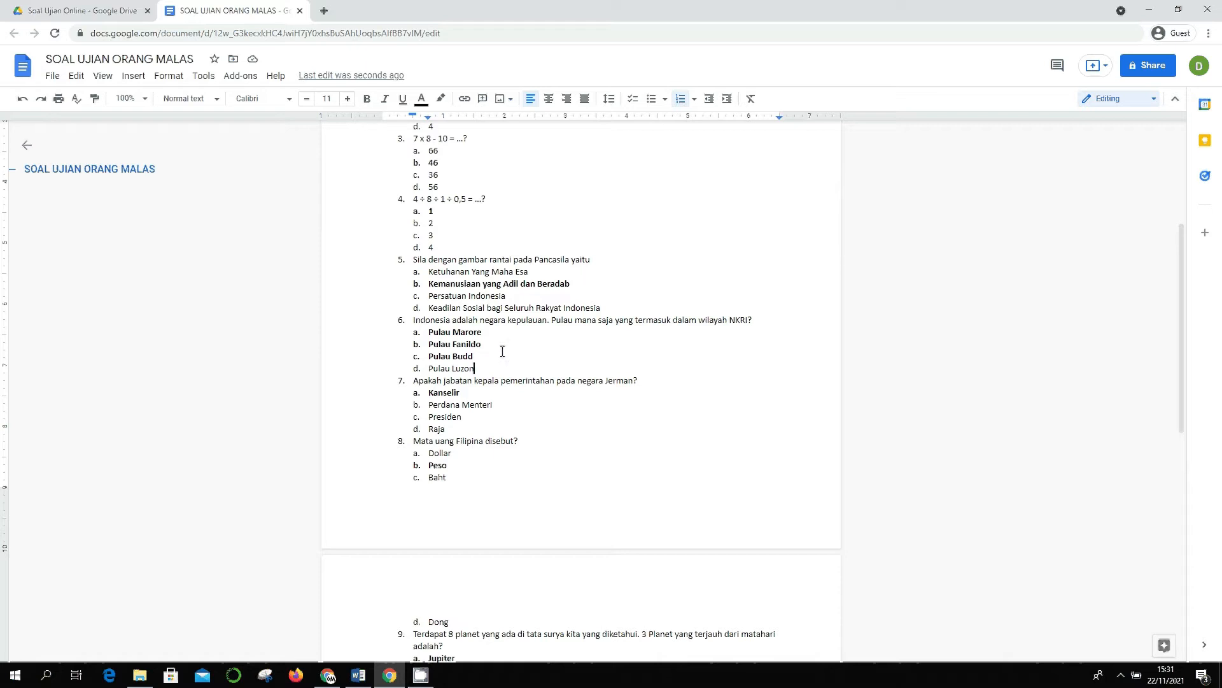
- Delete the Soal Essay section with questions 11–15 and dismiss the document status tip
{"action": "scroll", "coordinate": [503, 351], "scroll_direction": "down", "scroll_amount": 4}
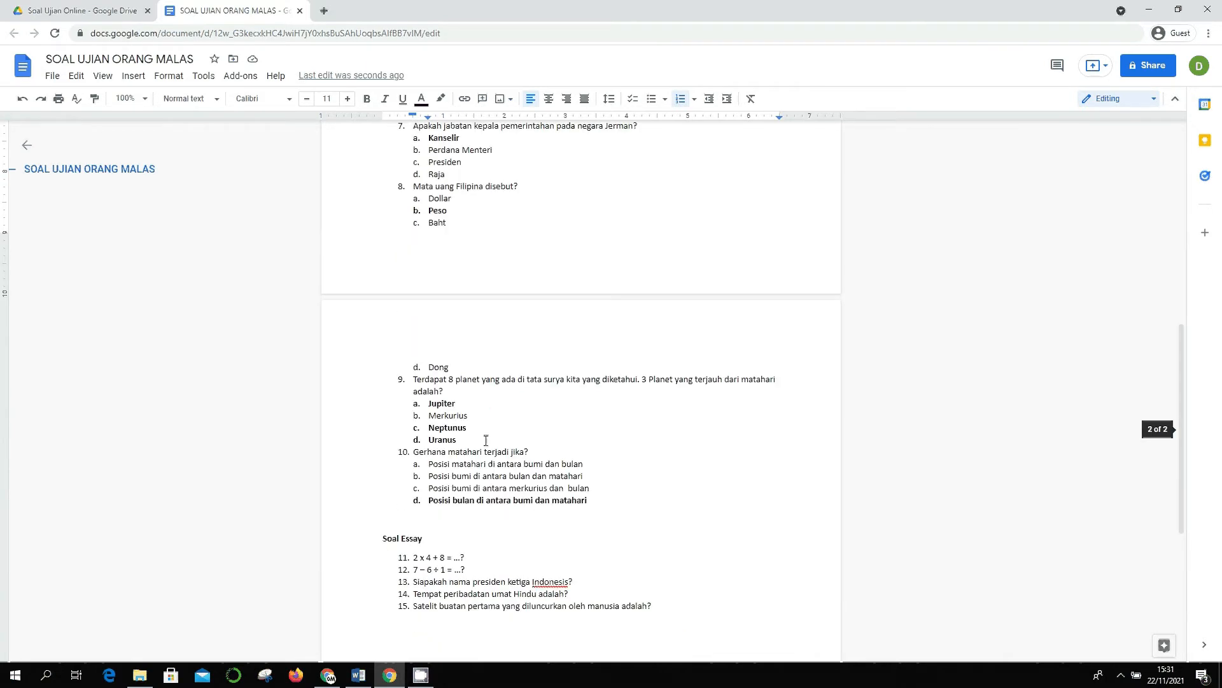
{"action": "scroll", "coordinate": [485, 440], "scroll_direction": "up", "scroll_amount": 6}
{"action": "scroll", "coordinate": [530, 439], "scroll_direction": "down", "scroll_amount": 2}
{"action": "scroll", "coordinate": [530, 439], "scroll_direction": "down", "scroll_amount": 2}
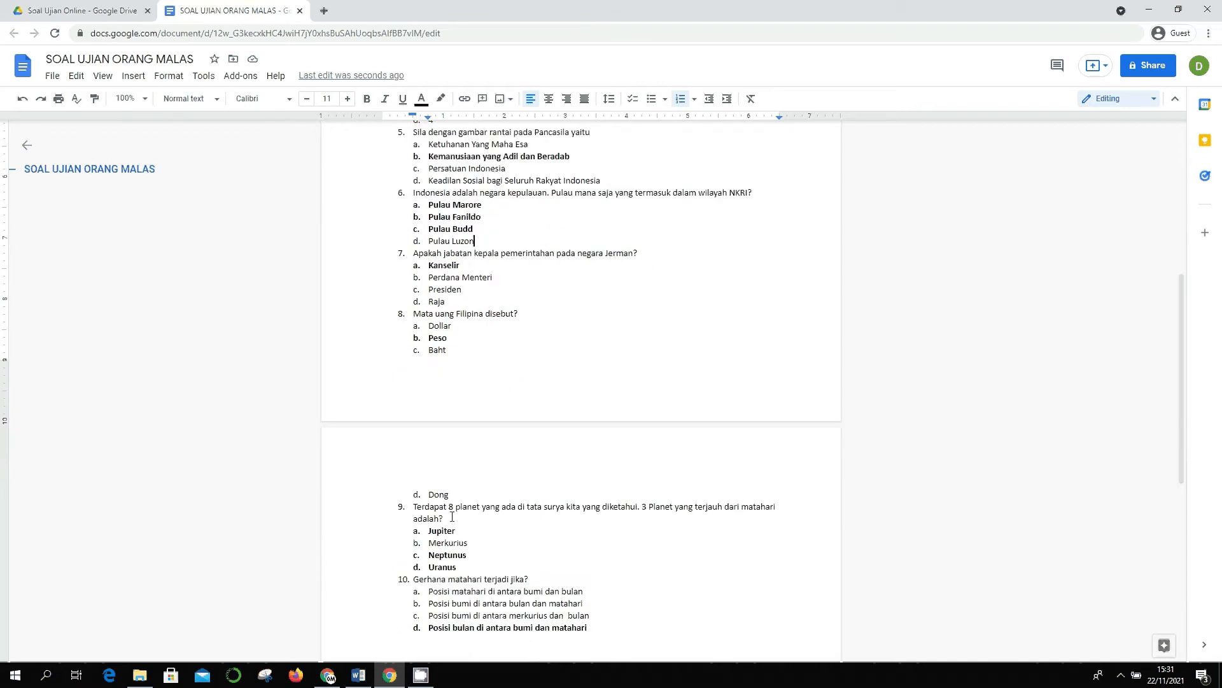
{"action": "scroll", "coordinate": [499, 470], "scroll_direction": "down", "scroll_amount": 1}
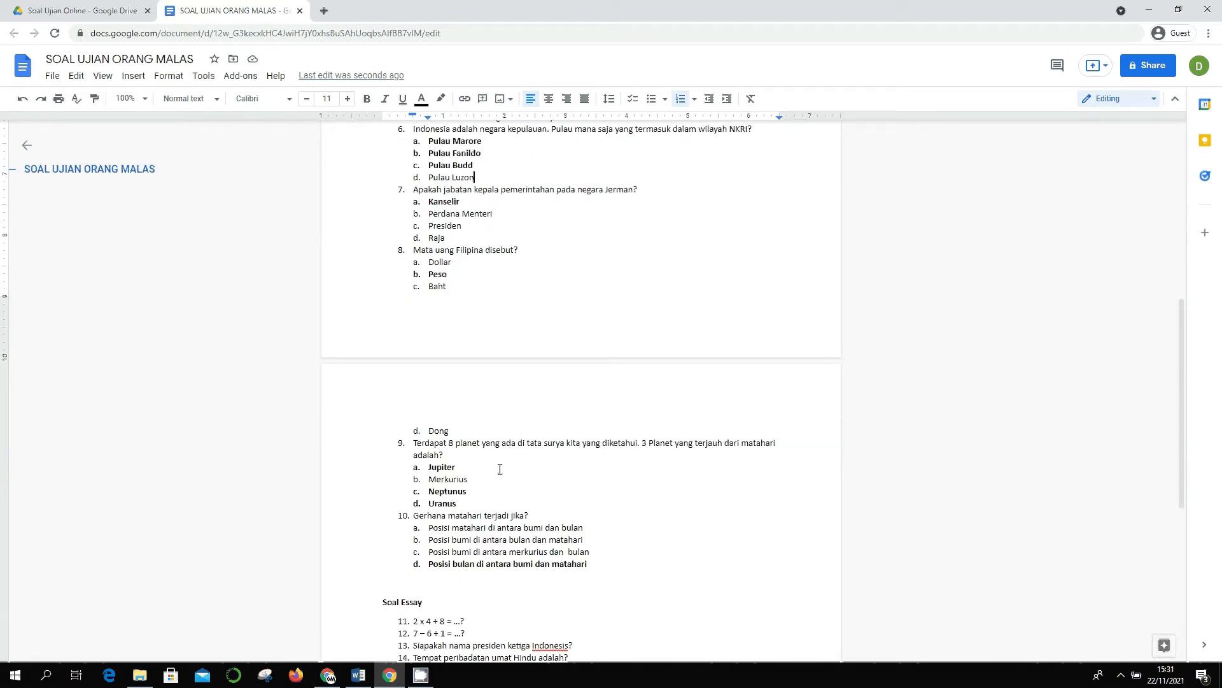
{"action": "scroll", "coordinate": [527, 475], "scroll_direction": "up", "scroll_amount": 7}
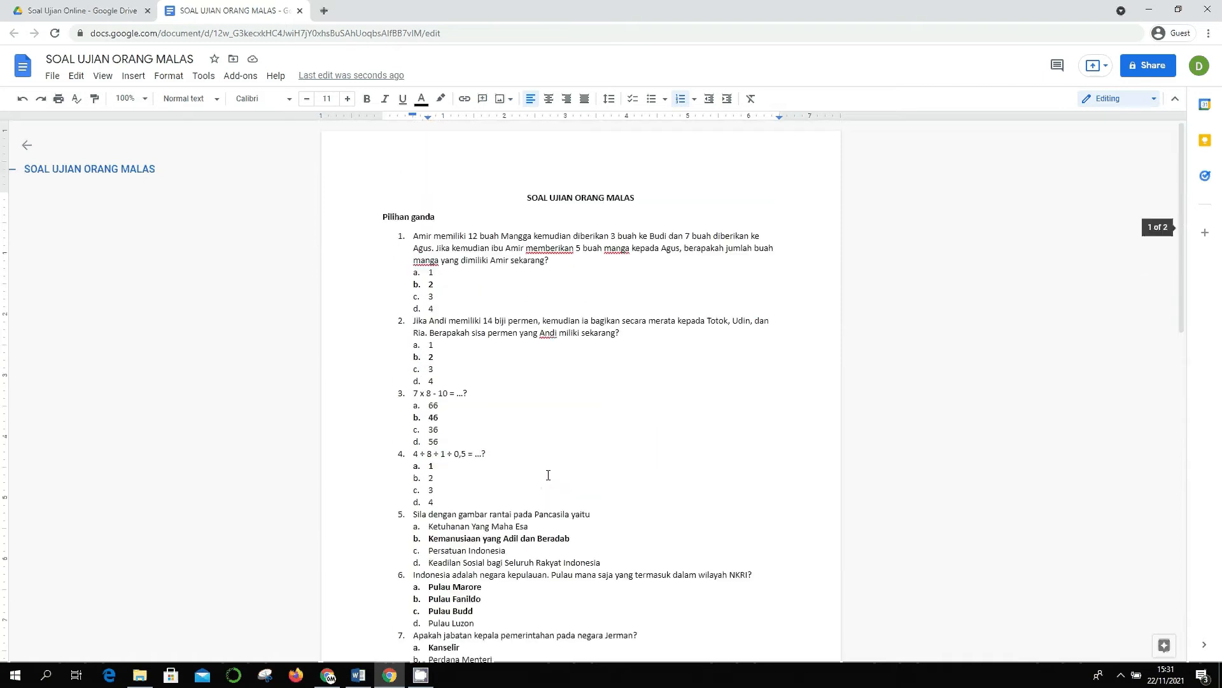
{"action": "scroll", "coordinate": [548, 475], "scroll_direction": "down", "scroll_amount": 9}
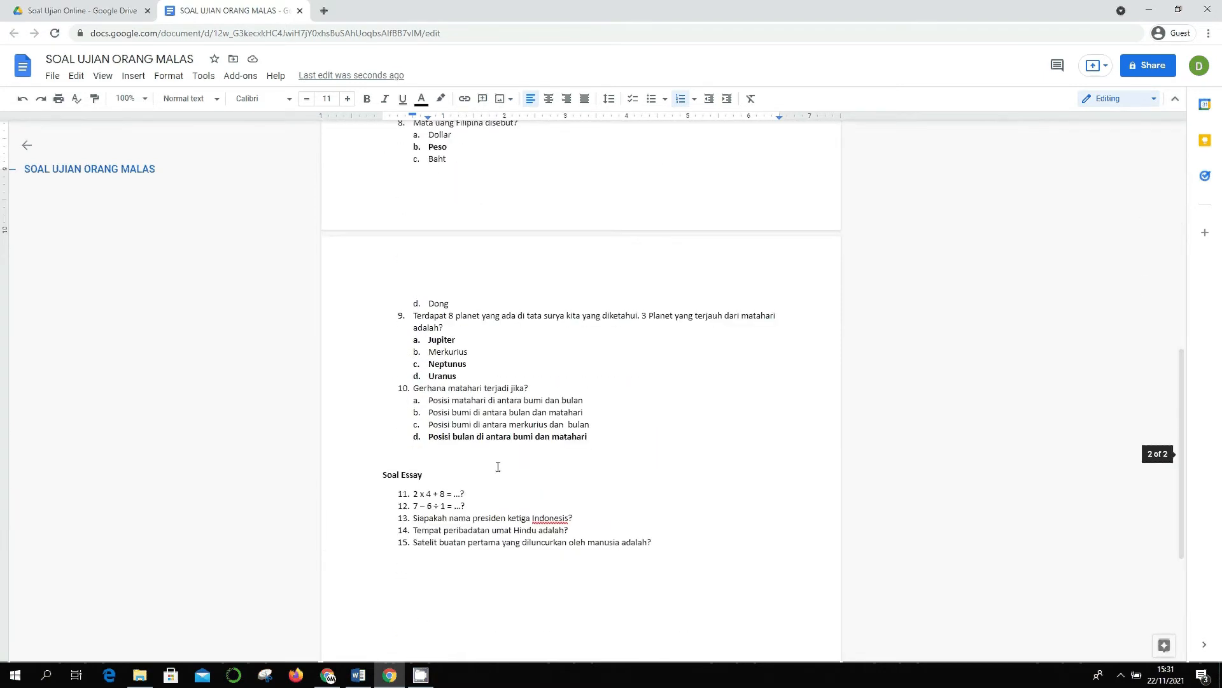
{"action": "left_click_drag", "start_coordinate": [371, 453], "coordinate": [711, 555]}
{"action": "key", "text": "BackSpace"}
{"action": "key", "text": "BackSpace"}
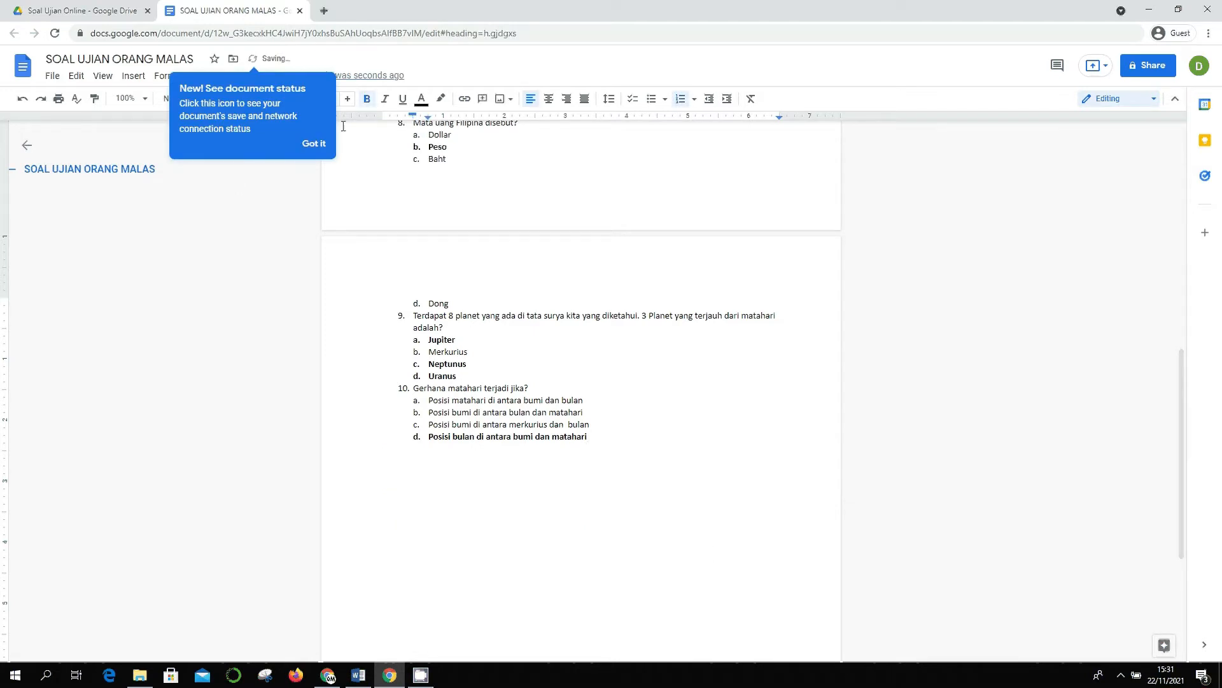
{"action": "left_click", "coordinate": [312, 144]}
{"action": "scroll", "coordinate": [579, 306], "scroll_direction": "up", "scroll_amount": 9}
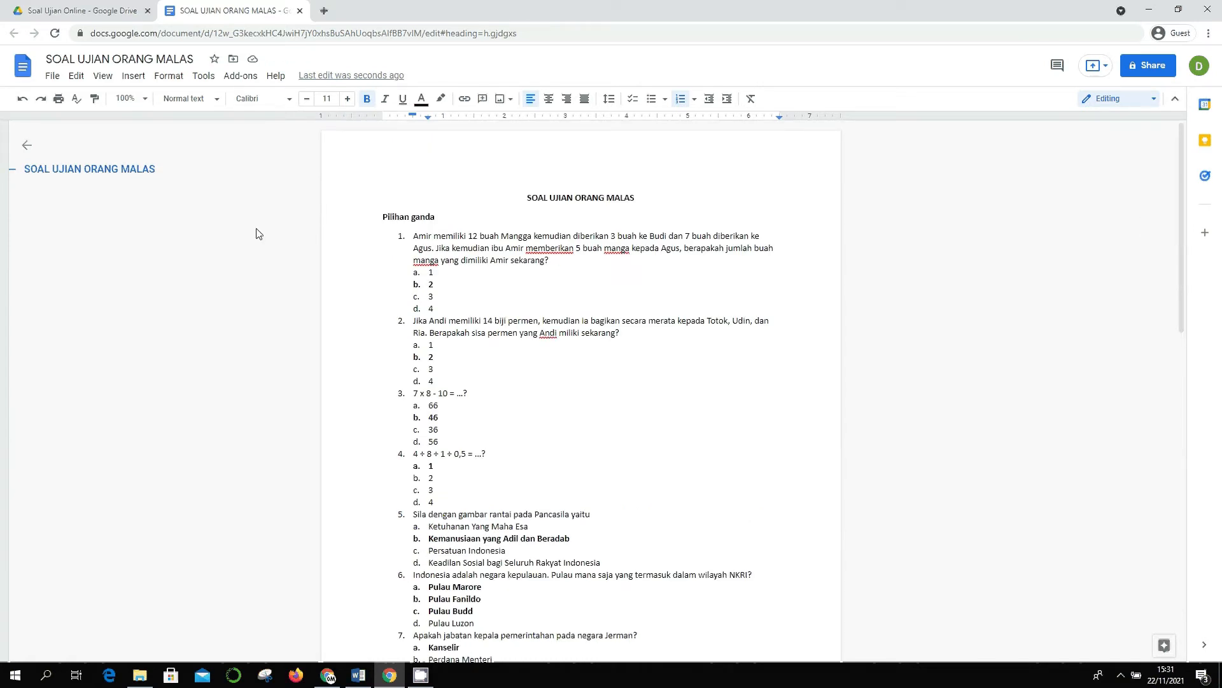
- Search add-ons for 'form builder', check Form Builder for Docs, then find it in the Add-ons menu
{"action": "left_click", "coordinate": [230, 85]}
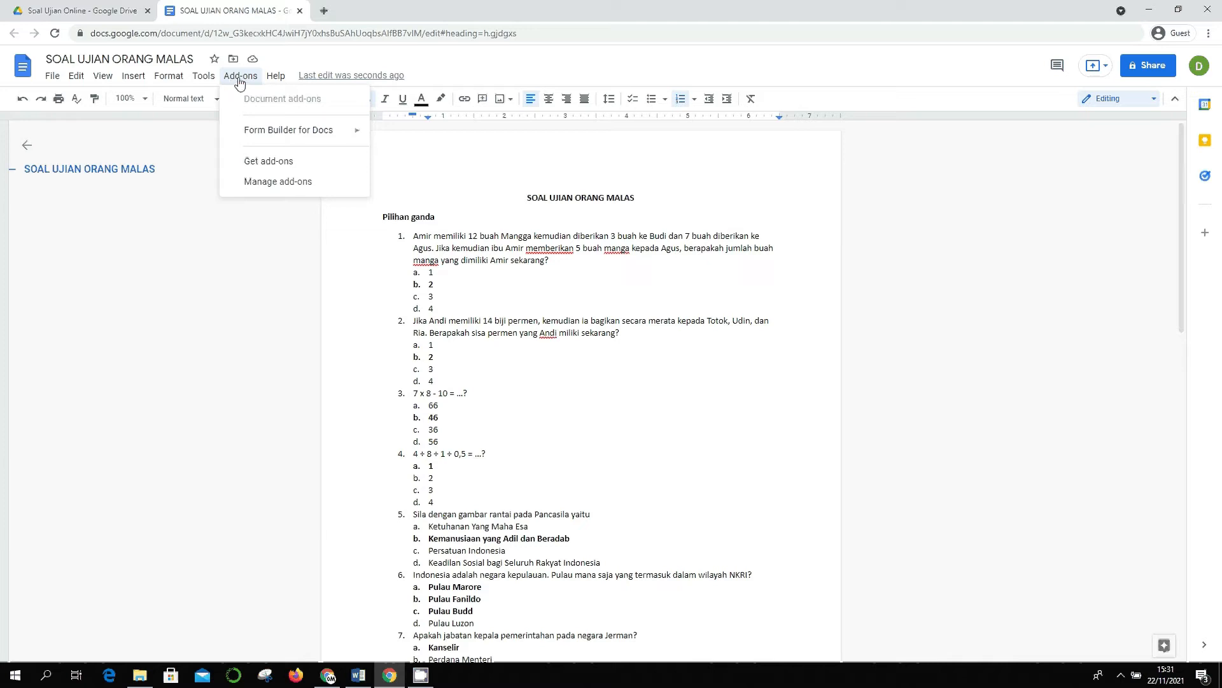
{"action": "left_click", "coordinate": [270, 161]}
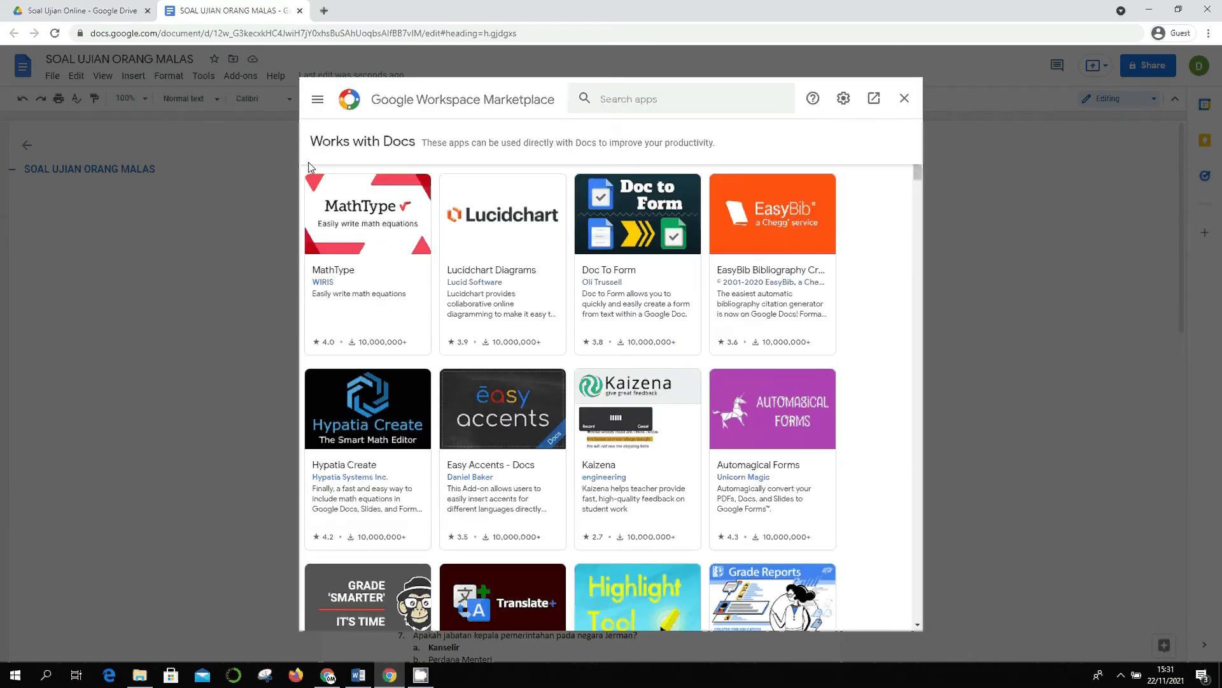
{"action": "left_click", "coordinate": [651, 99]}
{"action": "type", "text": "f"}
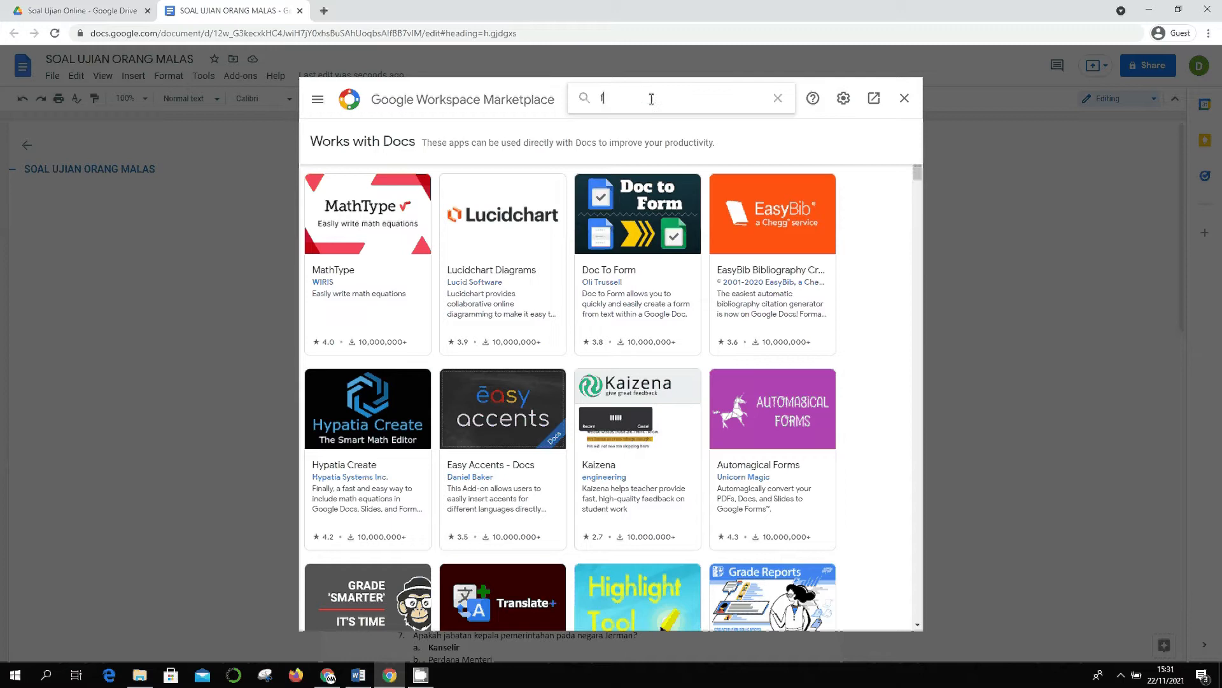
{"action": "type", "text": "orm builder"}
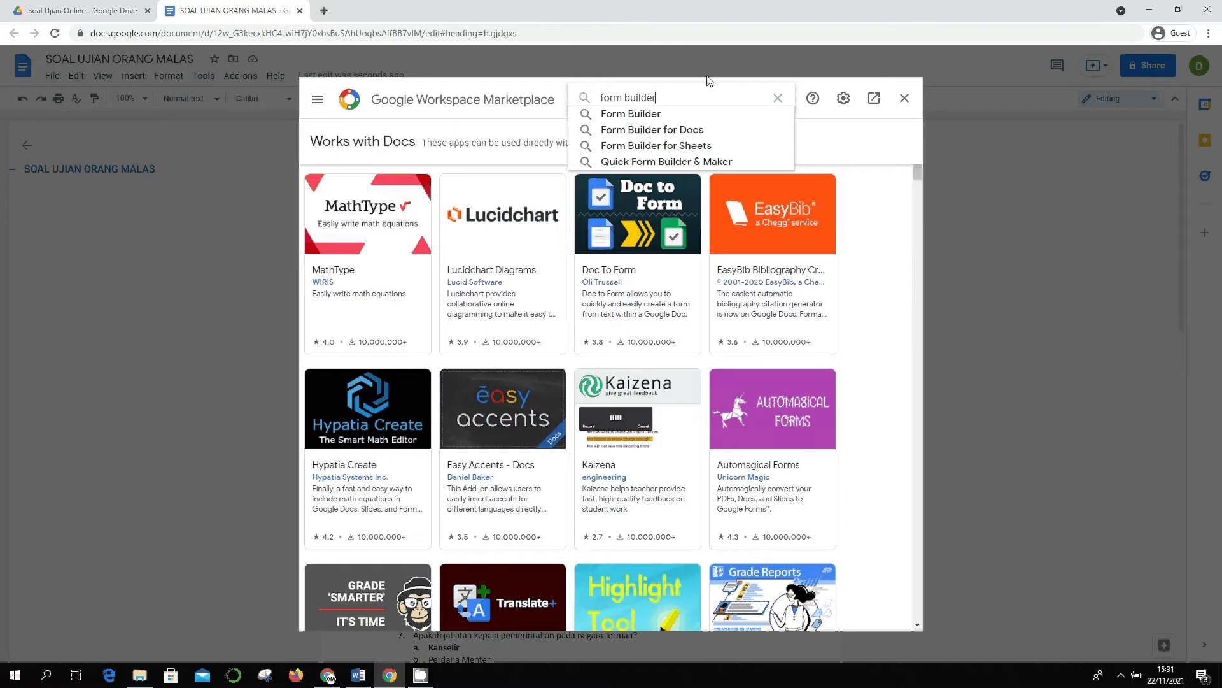
{"action": "key", "text": "Return"}
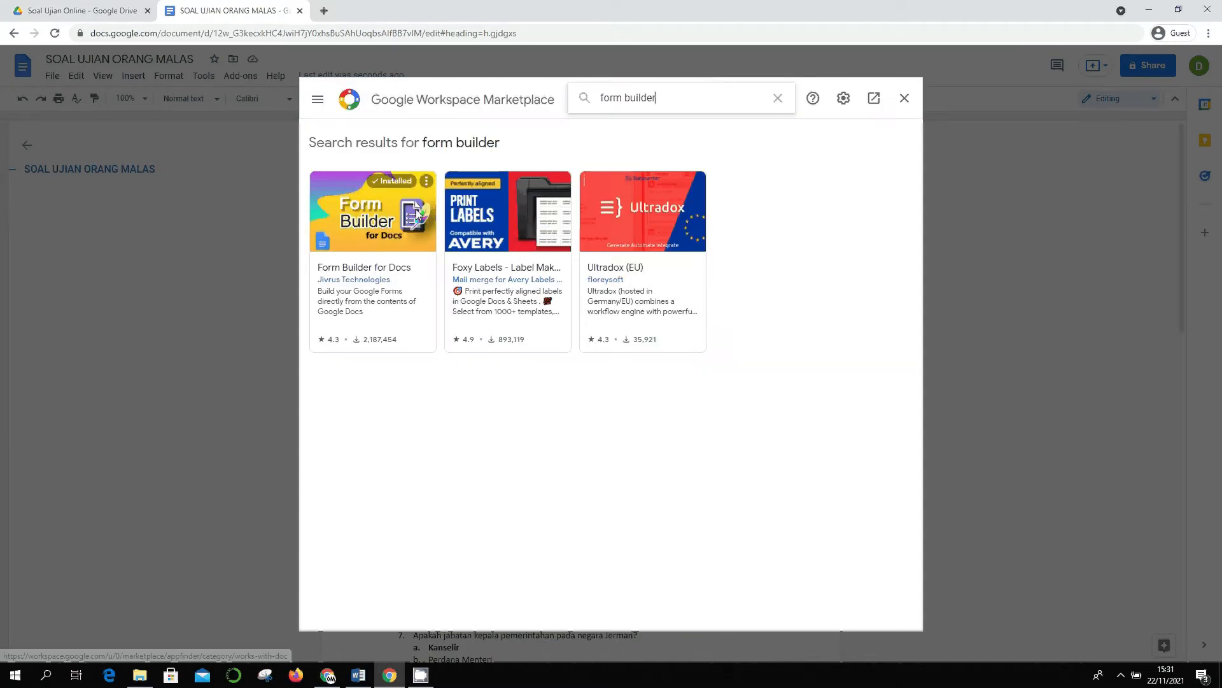
{"action": "left_click", "coordinate": [394, 244]}
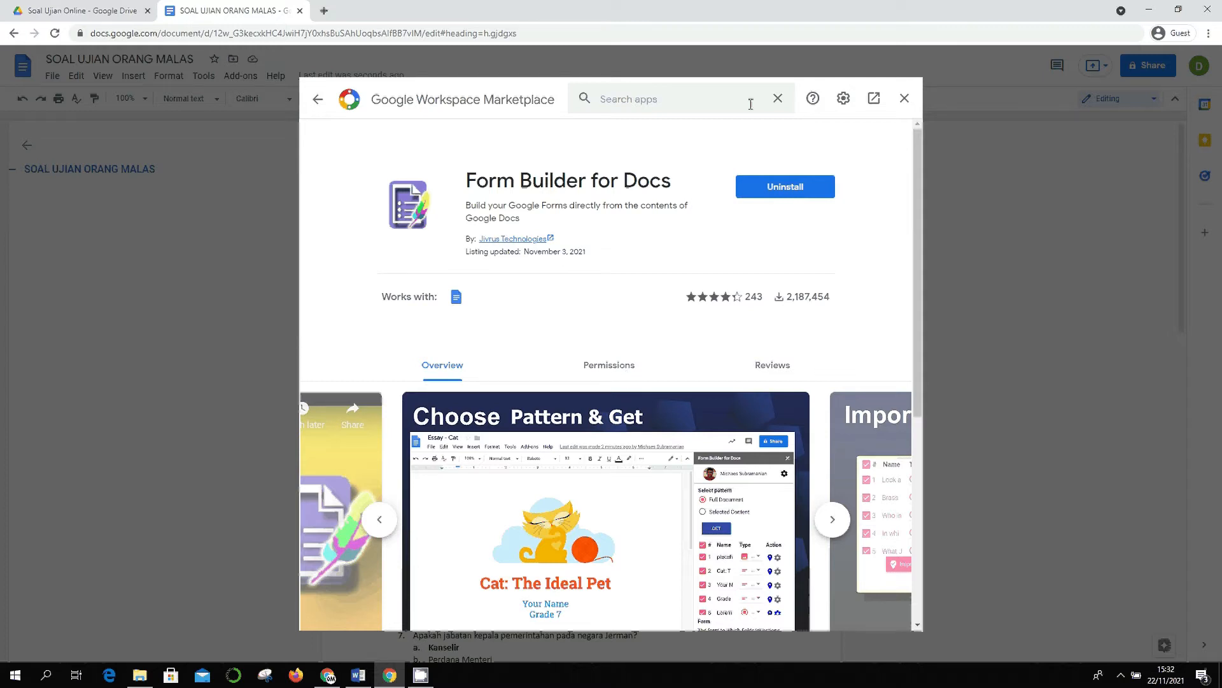
{"action": "left_click", "coordinate": [904, 99]}
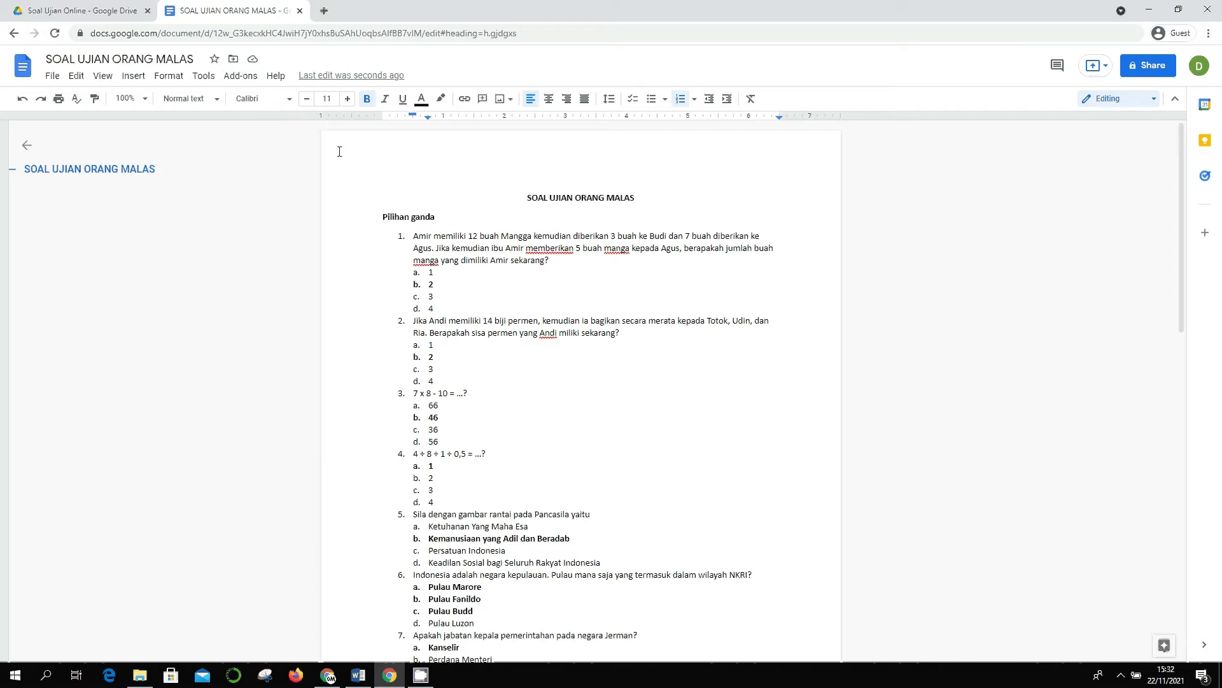
{"action": "left_click", "coordinate": [242, 77]}
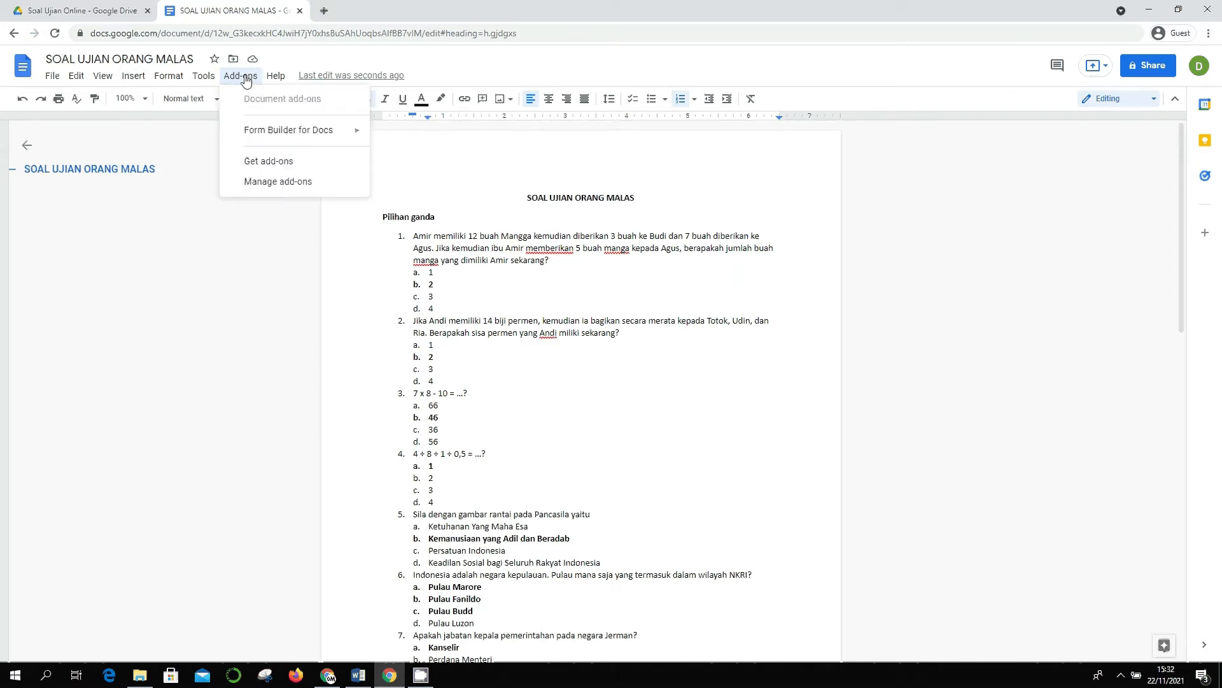
{"action": "mouse_move", "coordinate": [266, 134]}
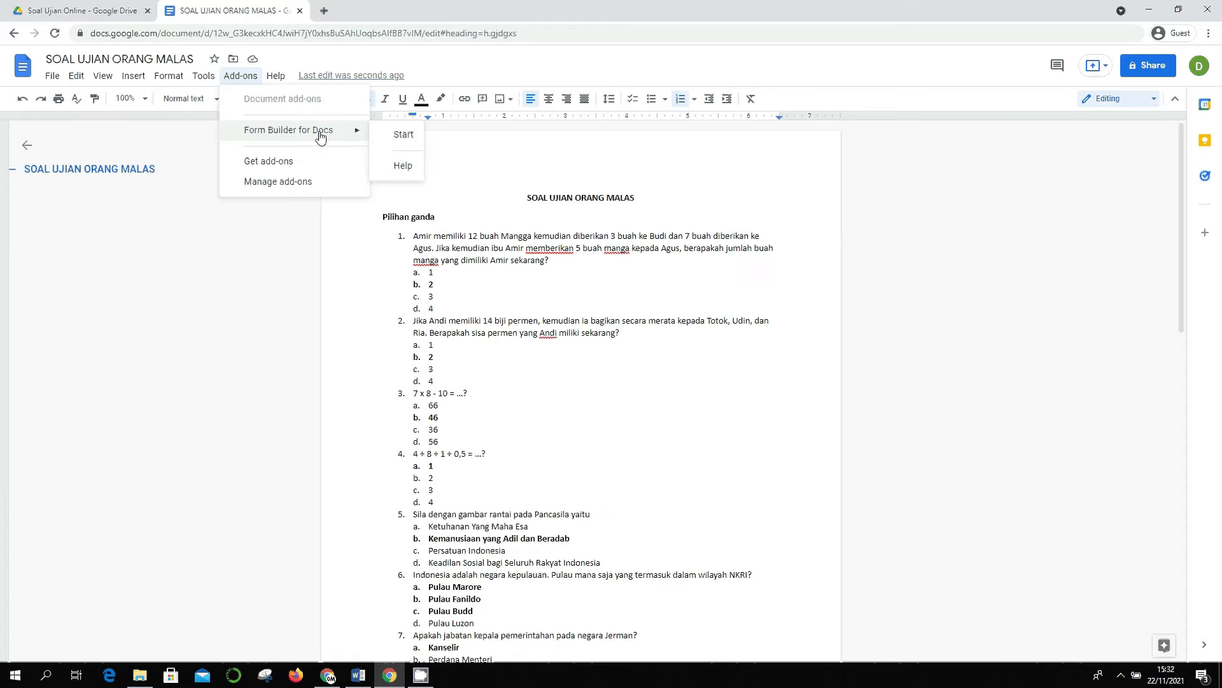
- Start Form Builder for Docs and select the quiz title and Pilihan ganda heading
{"action": "left_click", "coordinate": [389, 142]}
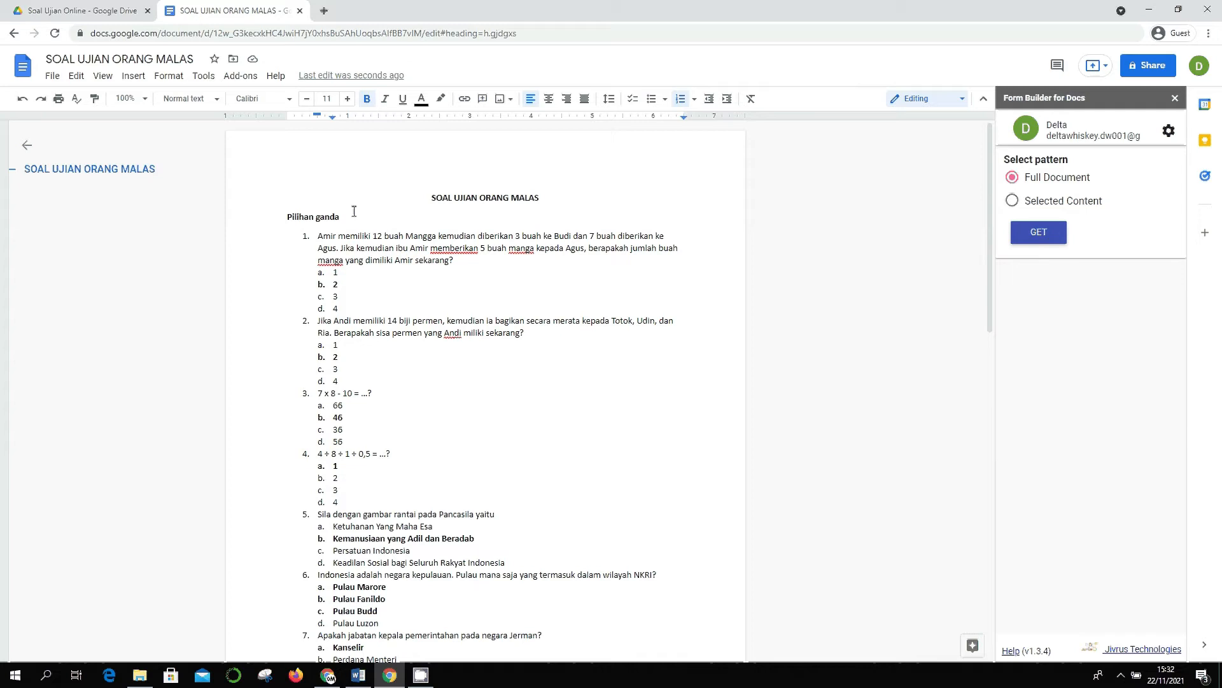
{"action": "left_click_drag", "start_coordinate": [423, 195], "coordinate": [493, 211]}
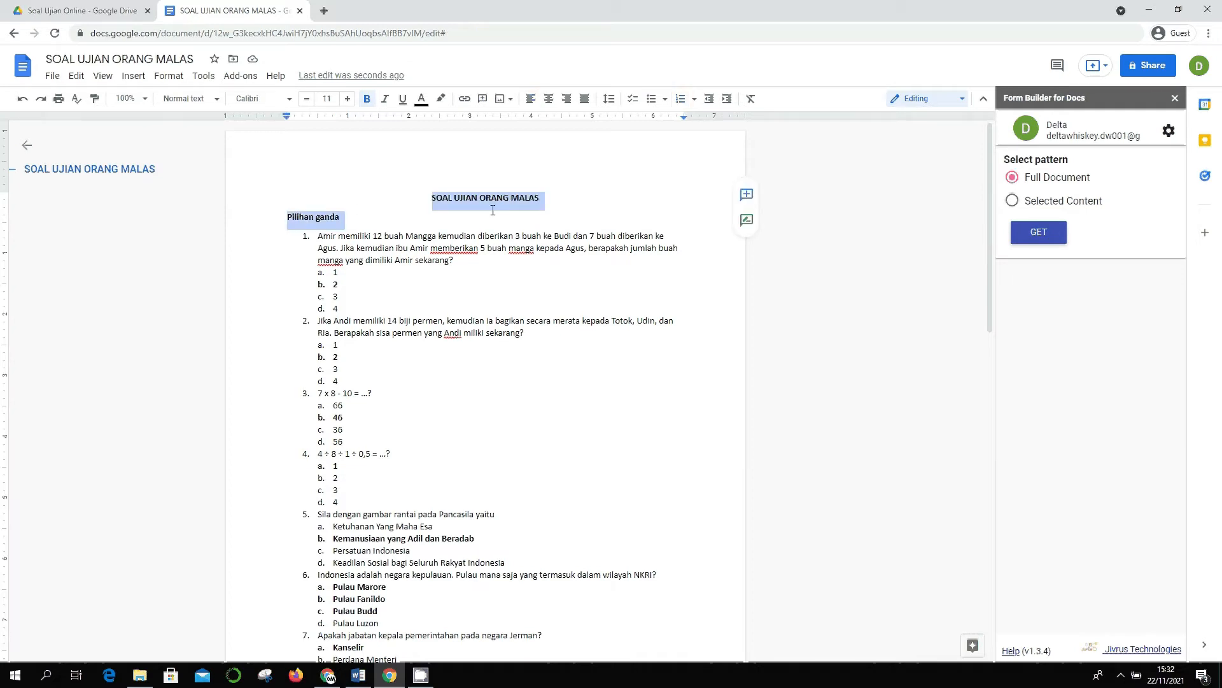
- Delete the title and heading, and strip numbering from the first four questions
{"action": "key", "text": "Delete"}
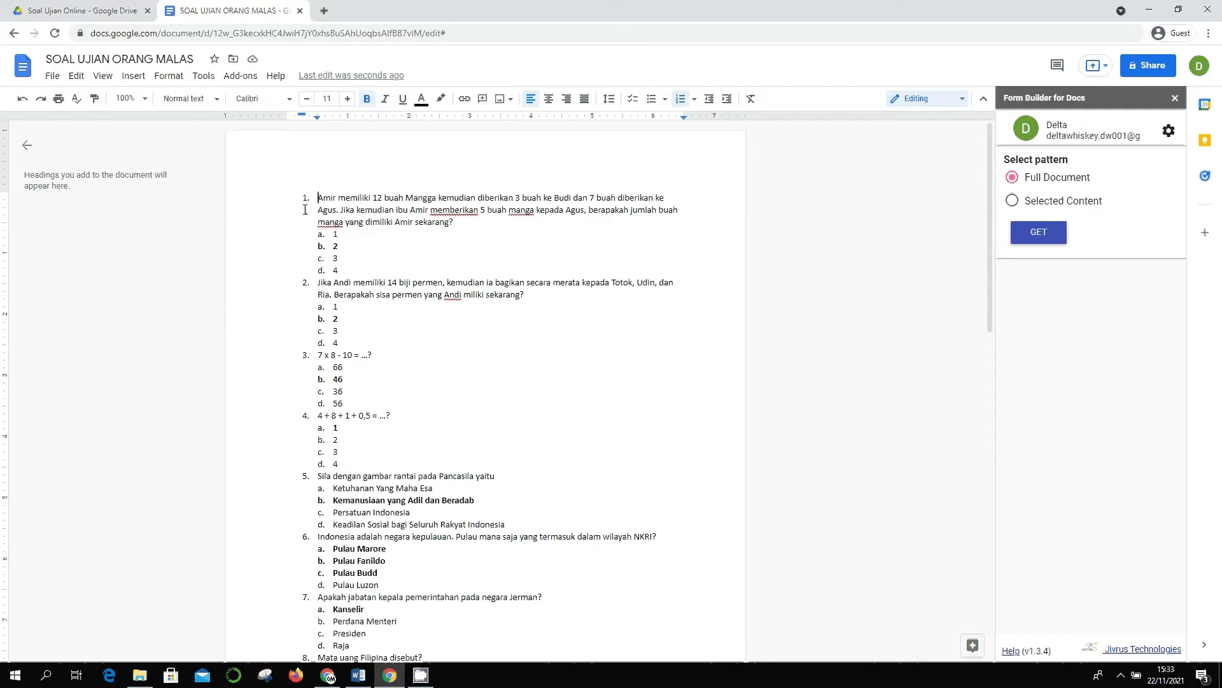
{"action": "key", "text": "BackSpace"}
{"action": "key", "text": "BackSpace"}
{"action": "key", "text": "Down"}
{"action": "key", "text": "Down"}
{"action": "key", "text": "Down"}
{"action": "key", "text": "Down"}
{"action": "key", "text": "Down"}
{"action": "key", "text": "Down"}
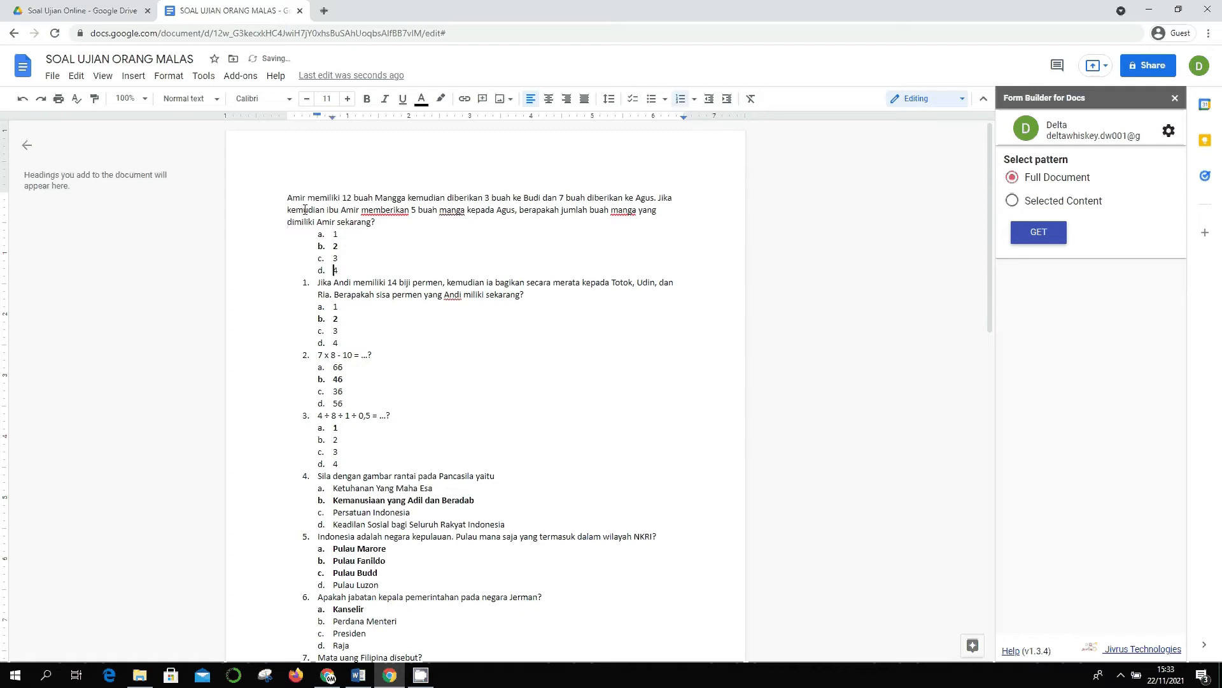
{"action": "key", "text": "BackSpace"}
{"action": "key", "text": "BackSpace"}
{"action": "key", "text": "Down"}
{"action": "key", "text": "Down"}
{"action": "key", "text": "Down"}
{"action": "key", "text": "Down"}
{"action": "key", "text": "BackSpace"}
{"action": "key", "text": "BackSpace"}
{"action": "key", "text": "Up"}
{"action": "key", "text": "Down"}
{"action": "key", "text": "BackSpace"}
{"action": "key", "text": "BackSpace"}
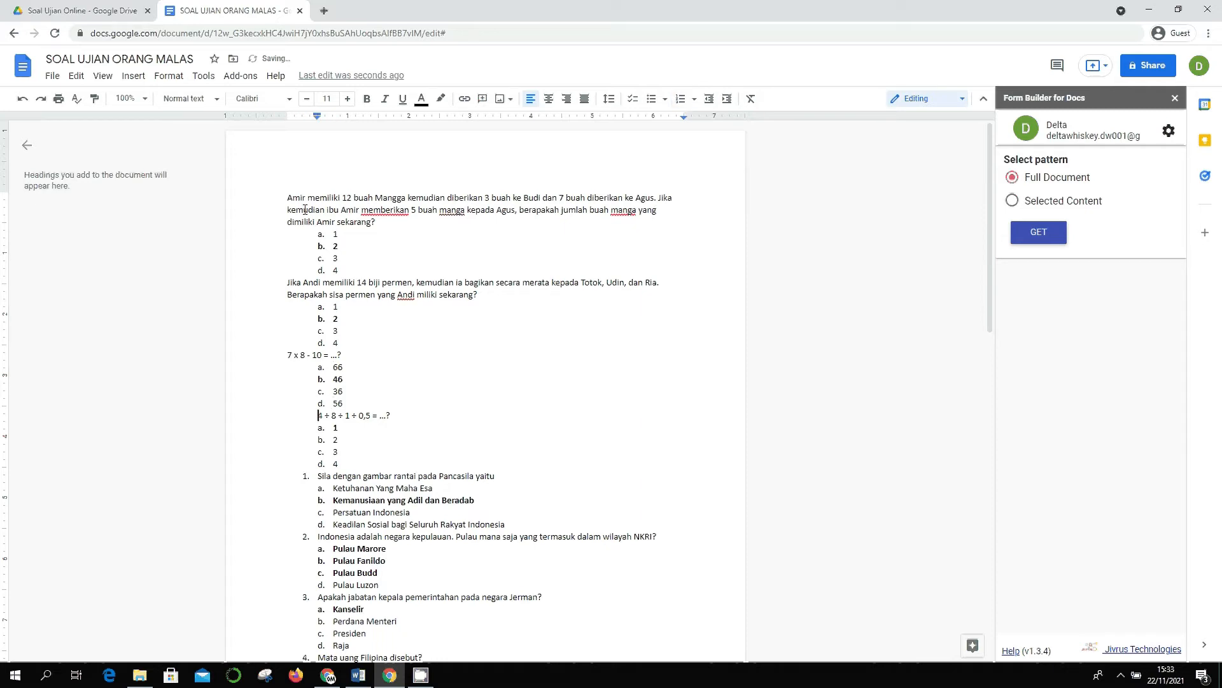
{"action": "key", "text": "Down"}
{"action": "key", "text": "Down"}
{"action": "key", "text": "Down"}
- Strip numbering from the remaining questions, from Sila dengan gambar through Gerhana matahari
{"action": "key", "text": "Down"}
{"action": "key", "text": "Down"}
{"action": "key", "text": "BackSpace"}
{"action": "key", "text": "BackSpace"}
{"action": "key", "text": "Down"}
{"action": "key", "text": "Down"}
{"action": "key", "text": "Down"}
{"action": "key", "text": "Down"}
{"action": "key", "text": "Down"}
{"action": "key", "text": "BackSpace"}
{"action": "key", "text": "BackSpace"}
{"action": "key", "text": "Down"}
{"action": "key", "text": "Down"}
{"action": "key", "text": "Down"}
{"action": "key", "text": "BackSpace"}
{"action": "key", "text": "BackSpace"}
{"action": "key", "text": "Down"}
{"action": "key", "text": "Down"}
{"action": "key", "text": "Down"}
{"action": "key", "text": "Down"}
{"action": "key", "text": "BackSpace"}
{"action": "key", "text": "BackSpace"}
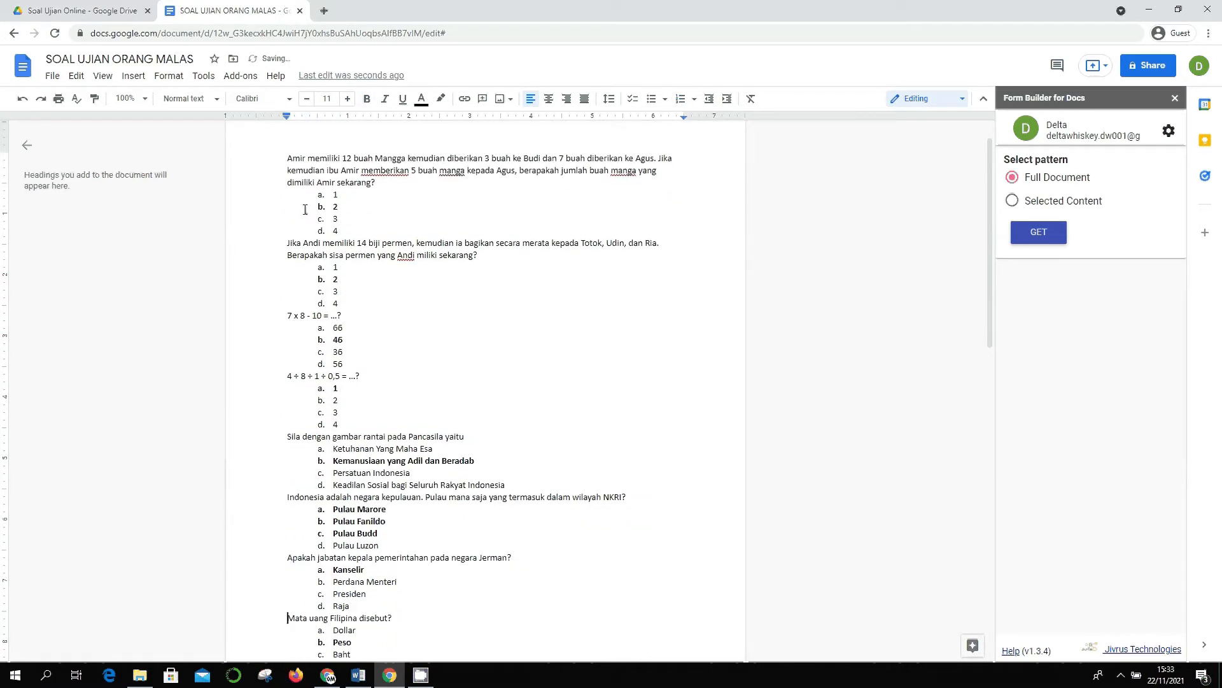
{"action": "key", "text": "Down"}
{"action": "key", "text": "Down"}
{"action": "key", "text": "Down"}
{"action": "key", "text": "Down"}
{"action": "key", "text": "Down"}
{"action": "key", "text": "BackSpace"}
{"action": "key", "text": "BackSpace"}
{"action": "key", "text": "Down"}
{"action": "key", "text": "Down"}
{"action": "key", "text": "Down"}
{"action": "key", "text": "Down"}
{"action": "key", "text": "Down"}
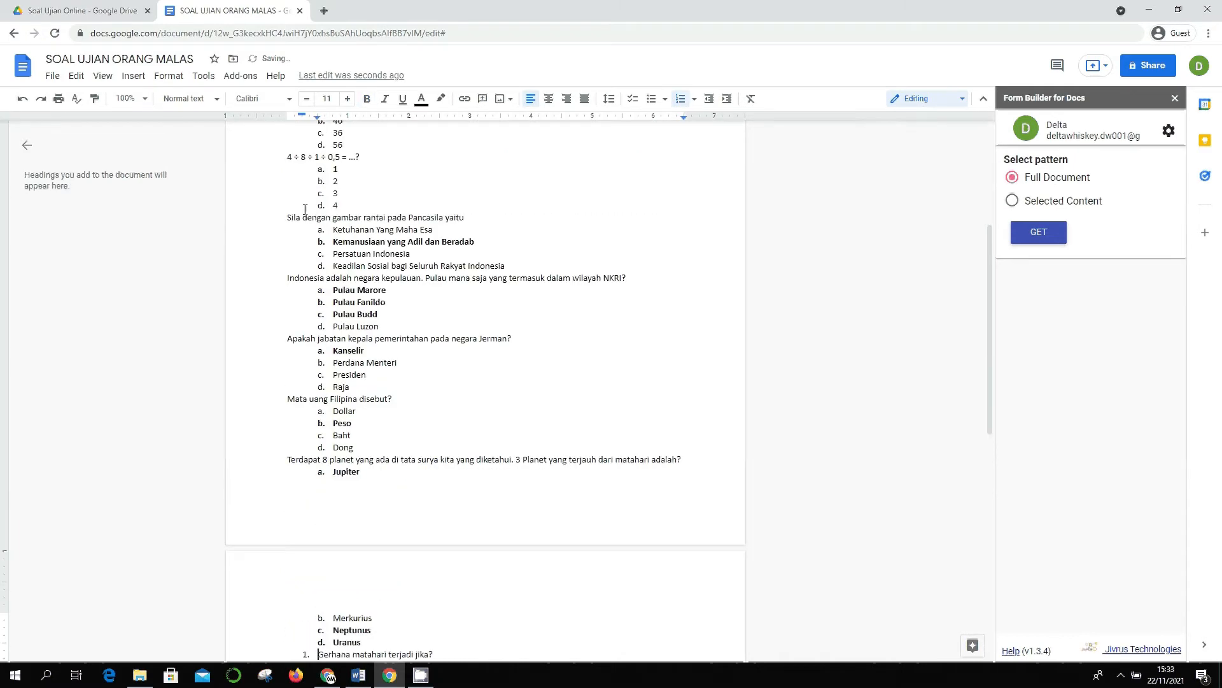
{"action": "key", "text": "BackSpace"}
{"action": "key", "text": "BackSpace"}
{"action": "key", "text": "Down"}
{"action": "key", "text": "Down"}
{"action": "key", "text": "Down"}
{"action": "key", "text": "Down"}
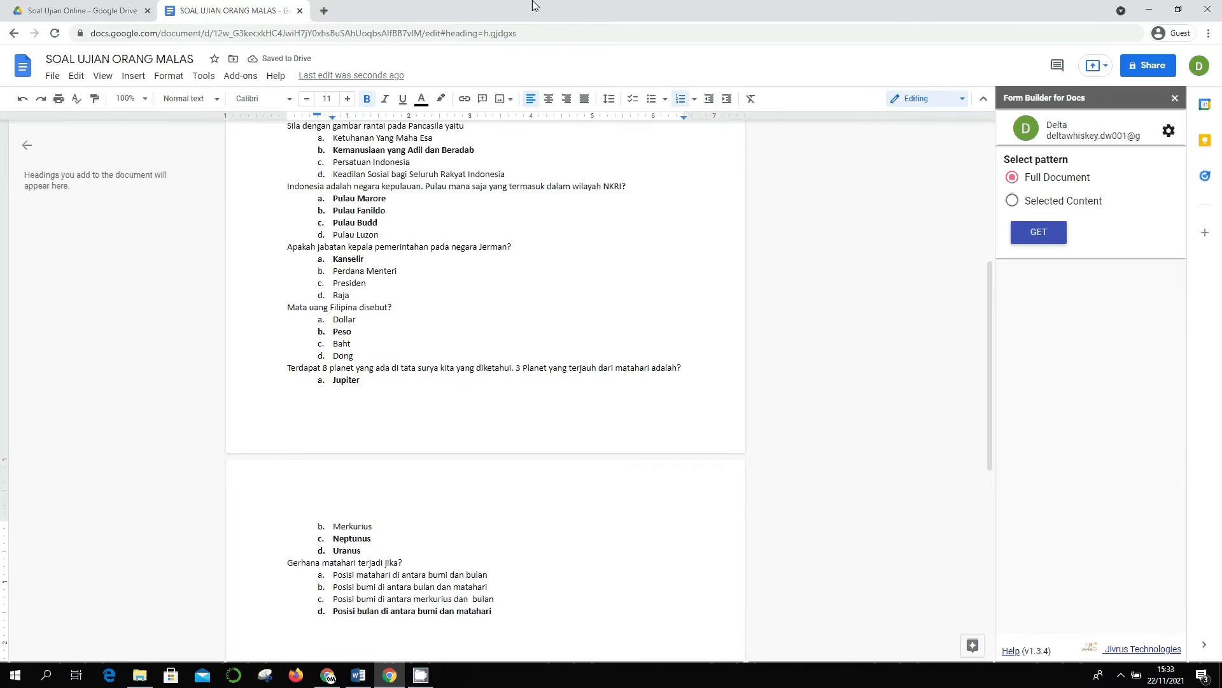
- Correct both misspellings of 'manga' to 'mangga' in the first question
{"action": "scroll", "coordinate": [357, 322], "scroll_direction": "up", "scroll_amount": 5}
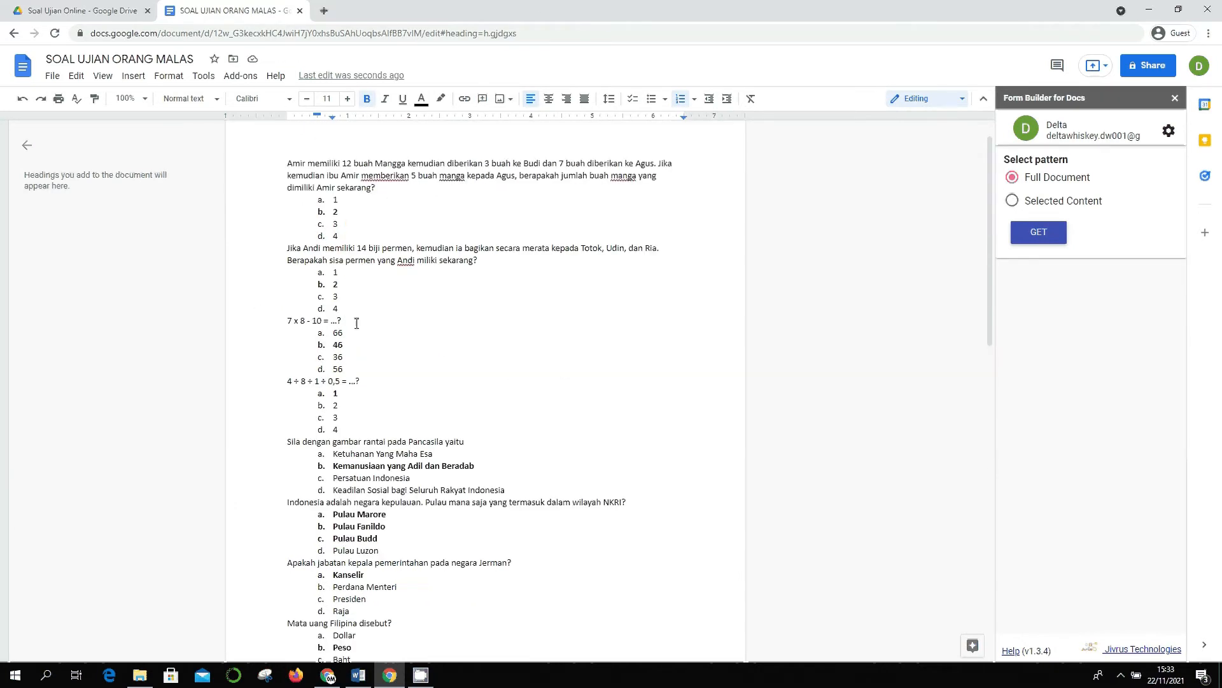
{"action": "scroll", "coordinate": [357, 323], "scroll_direction": "up", "scroll_amount": 1}
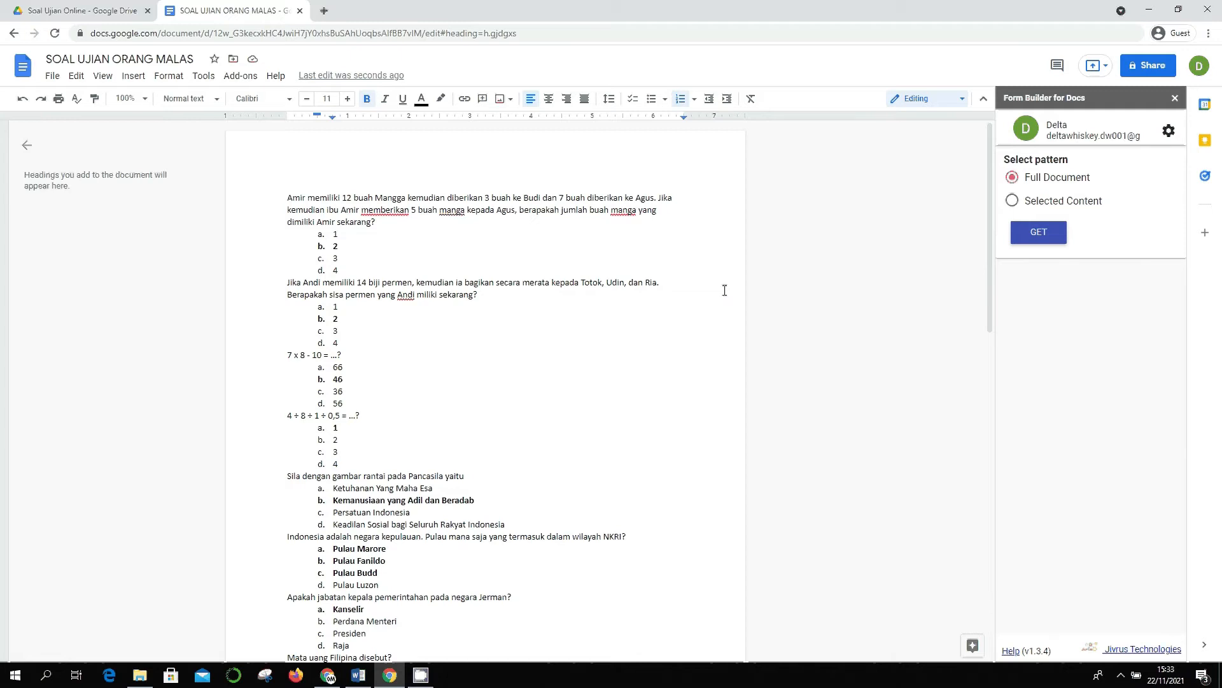
{"action": "left_click", "coordinate": [629, 213]}
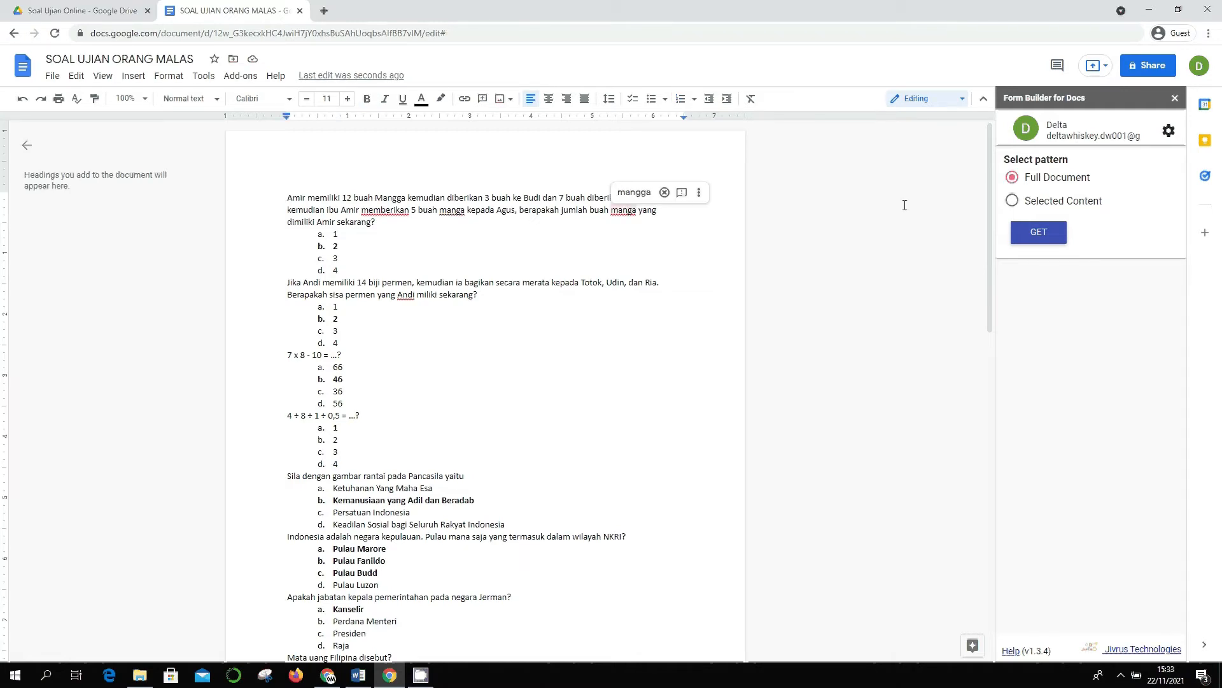
{"action": "type", "text": "g"}
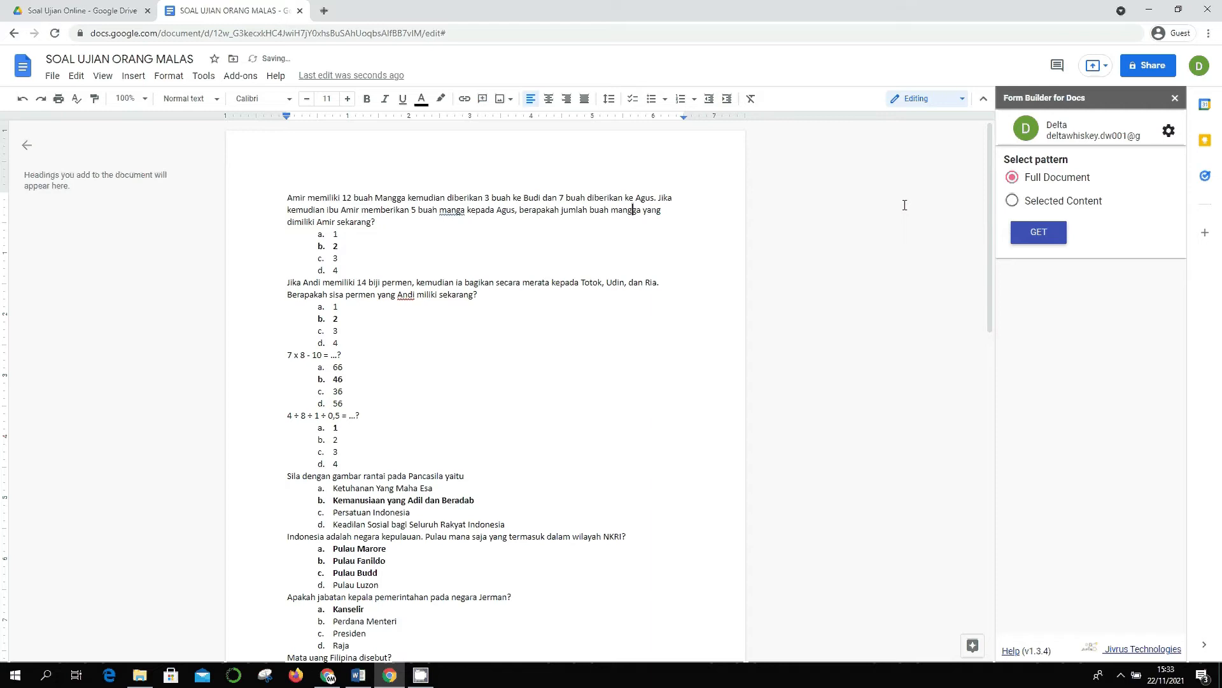
{"action": "left_click", "coordinate": [457, 209]}
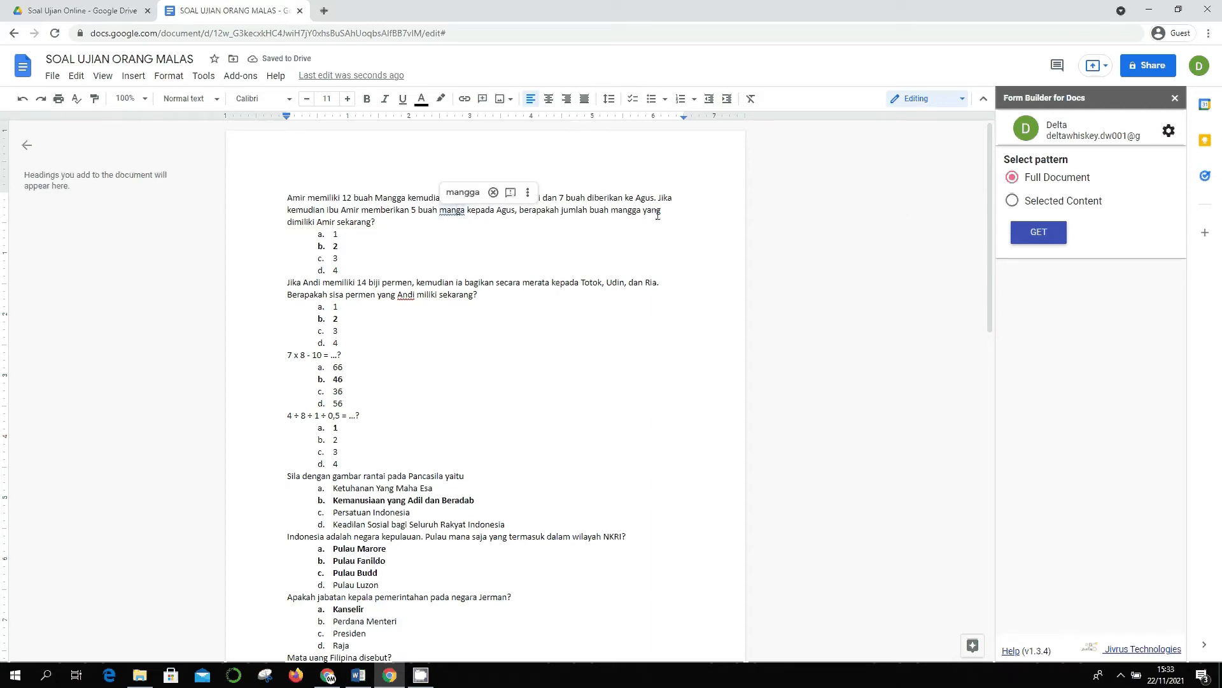
{"action": "type", "text": "g"}
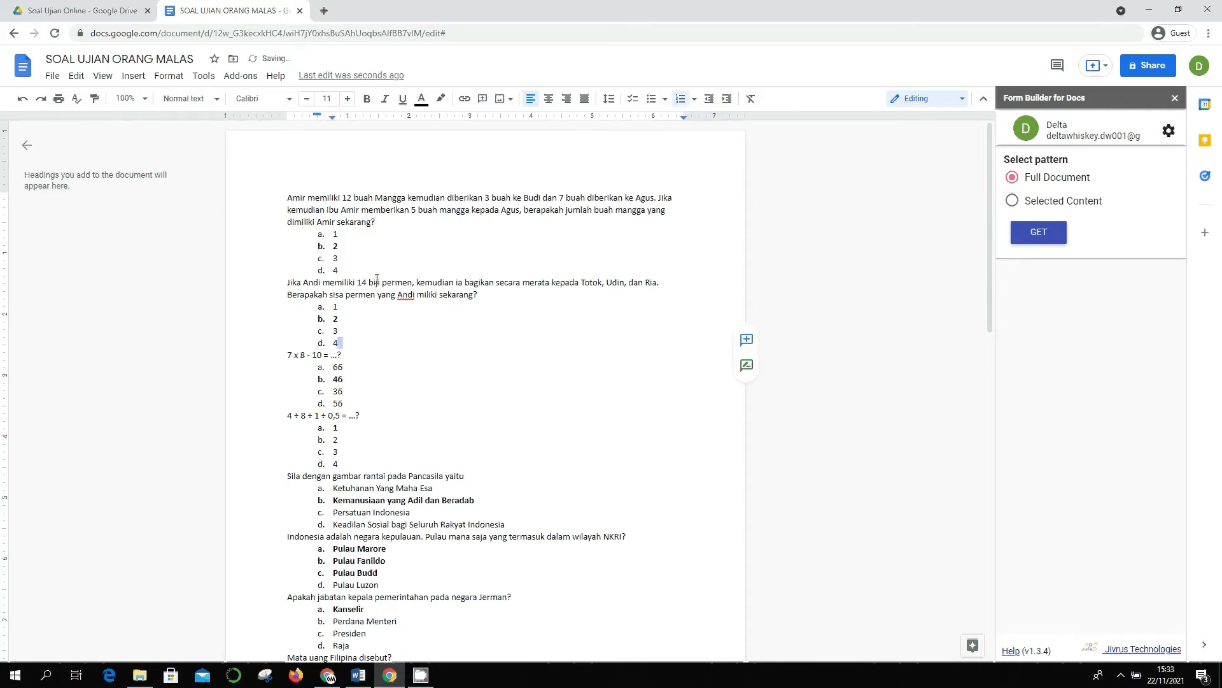
- Switch the Form Builder sidebar pattern from Full Document to Selected Content
{"action": "scroll", "coordinate": [601, 320], "scroll_direction": "down", "scroll_amount": 12}
{"action": "scroll", "coordinate": [622, 316], "scroll_direction": "up", "scroll_amount": 15}
{"action": "scroll", "coordinate": [325, 361], "scroll_direction": "down", "scroll_amount": 15}
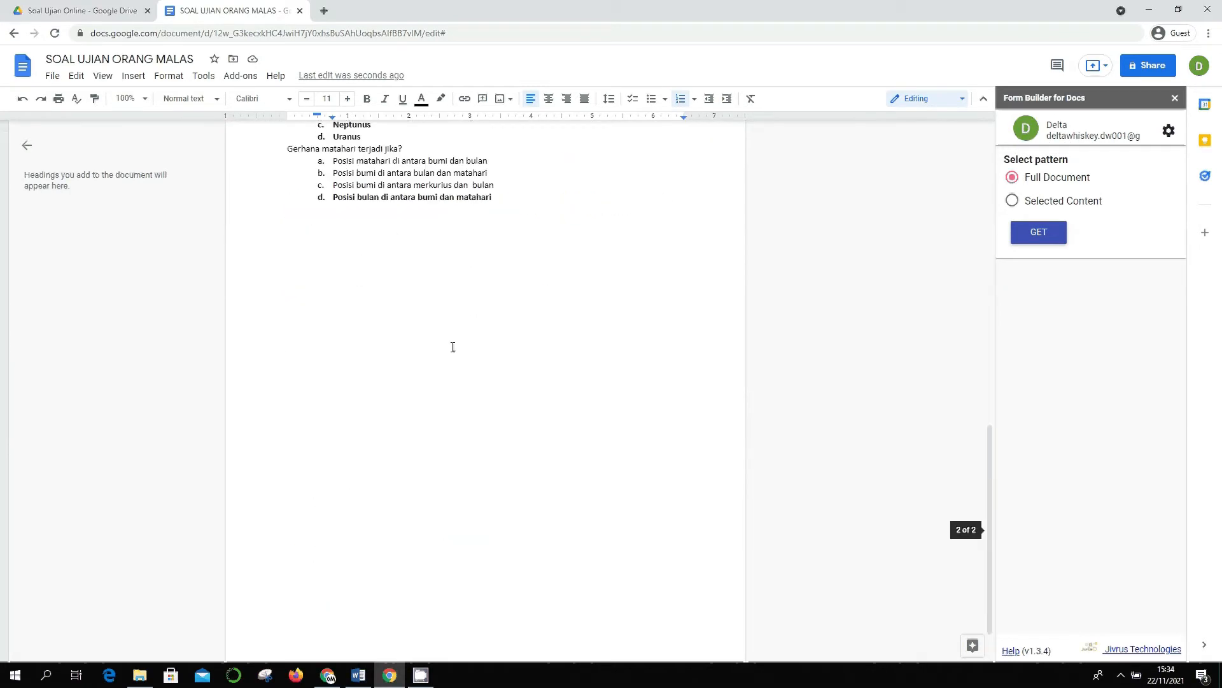
{"action": "scroll", "coordinate": [453, 347], "scroll_direction": "up", "scroll_amount": 15}
{"action": "scroll", "coordinate": [453, 331], "scroll_direction": "down", "scroll_amount": 5}
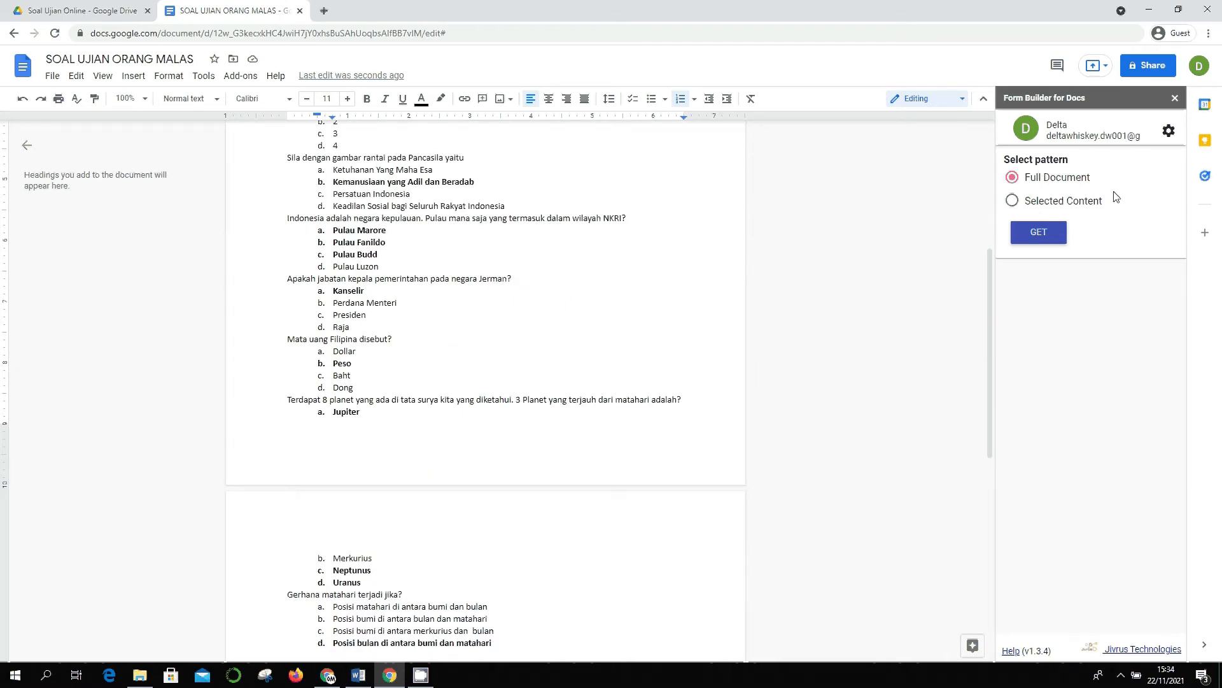
{"action": "left_click", "coordinate": [1052, 204]}
- Select parts of the first four quiz questions in the document, then clear the selection
{"action": "scroll", "coordinate": [303, 286], "scroll_direction": "up", "scroll_amount": 5}
{"action": "left_click_drag", "start_coordinate": [285, 197], "coordinate": [339, 270]}
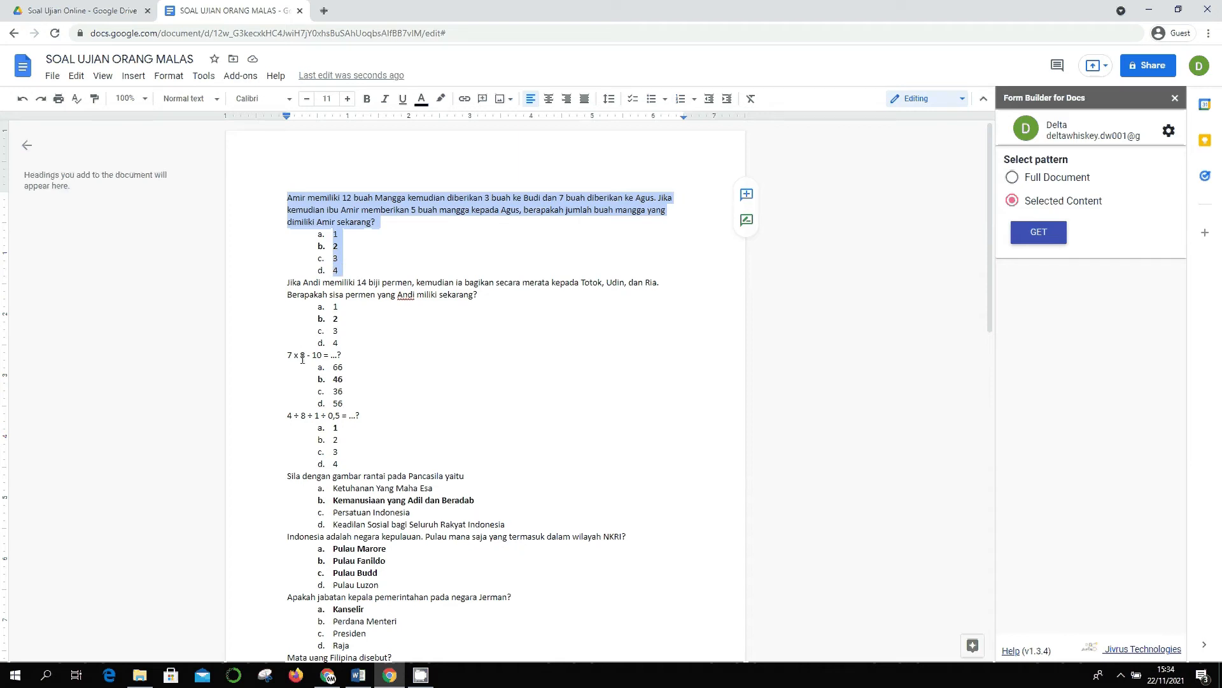
{"action": "left_click_drag", "start_coordinate": [291, 354], "coordinate": [315, 375]}
{"action": "left_click", "coordinate": [335, 259]}
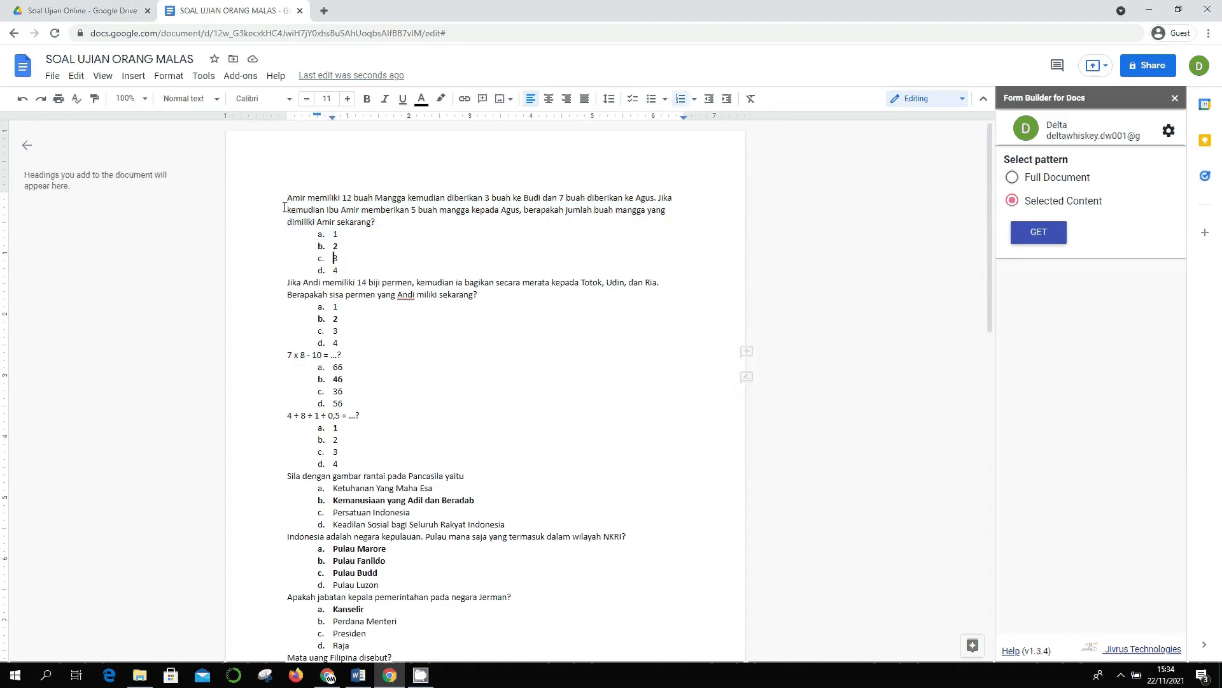
{"action": "left_click_drag", "start_coordinate": [285, 199], "coordinate": [349, 265]}
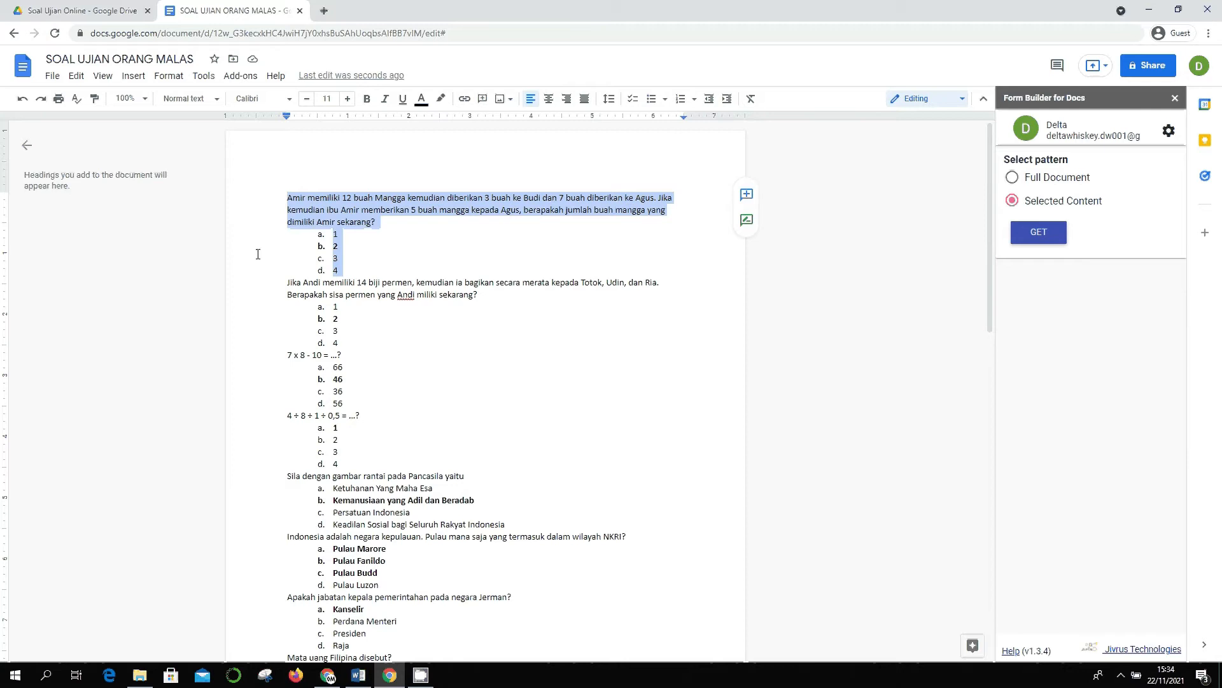
{"action": "triple_click", "coordinate": [275, 282]}
{"action": "left_click_drag", "start_coordinate": [324, 322], "coordinate": [362, 464]}
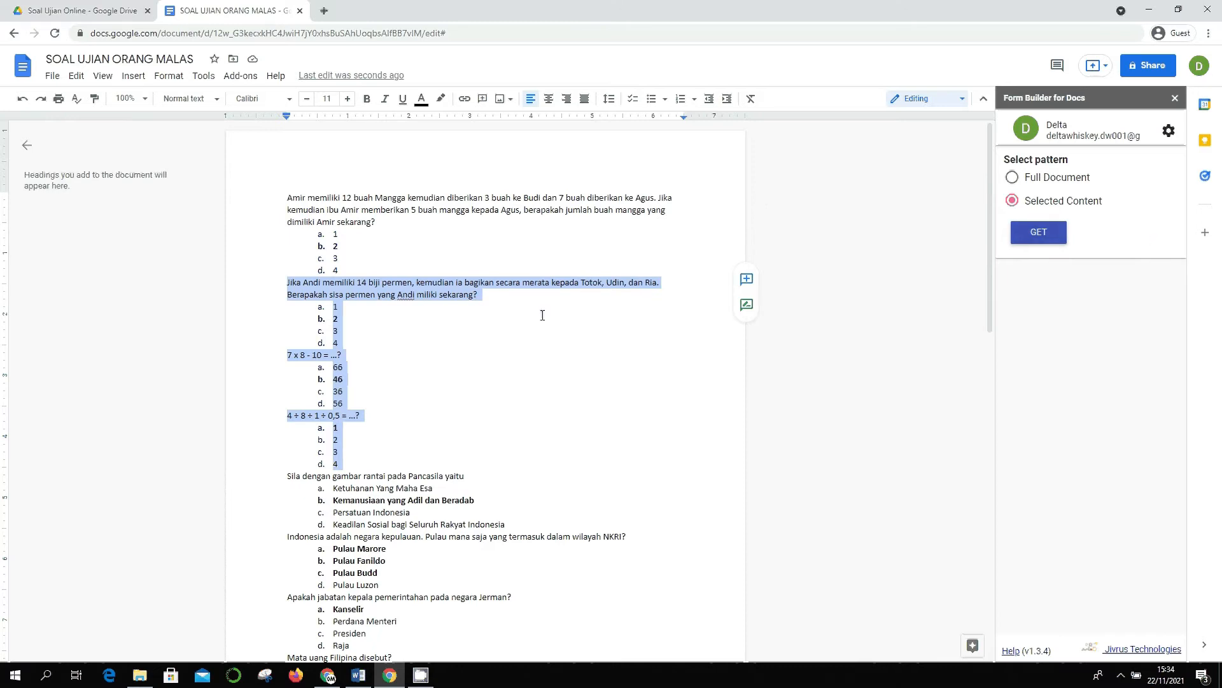
{"action": "scroll", "coordinate": [542, 315], "scroll_direction": "down", "scroll_amount": 4}
{"action": "scroll", "coordinate": [529, 309], "scroll_direction": "up", "scroll_amount": 4}
{"action": "left_click", "coordinate": [373, 234]}
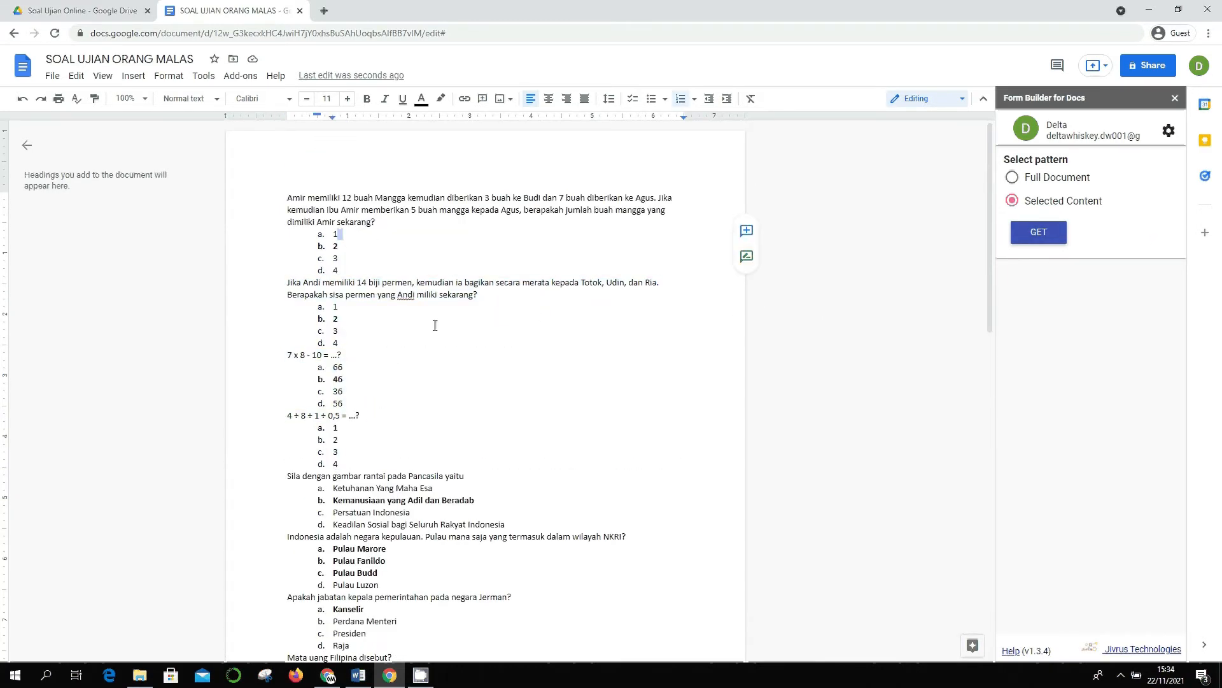
- Set Form Builder's Select pattern to Full Document and fetch the document's questions
{"action": "left_click", "coordinate": [428, 304]}
{"action": "key", "text": "Up"}
{"action": "key", "text": "Up"}
{"action": "key", "text": "Up"}
{"action": "key", "text": "Up"}
{"action": "key", "text": "Up"}
{"action": "key", "text": "Up"}
{"action": "left_click", "coordinate": [1053, 179]}
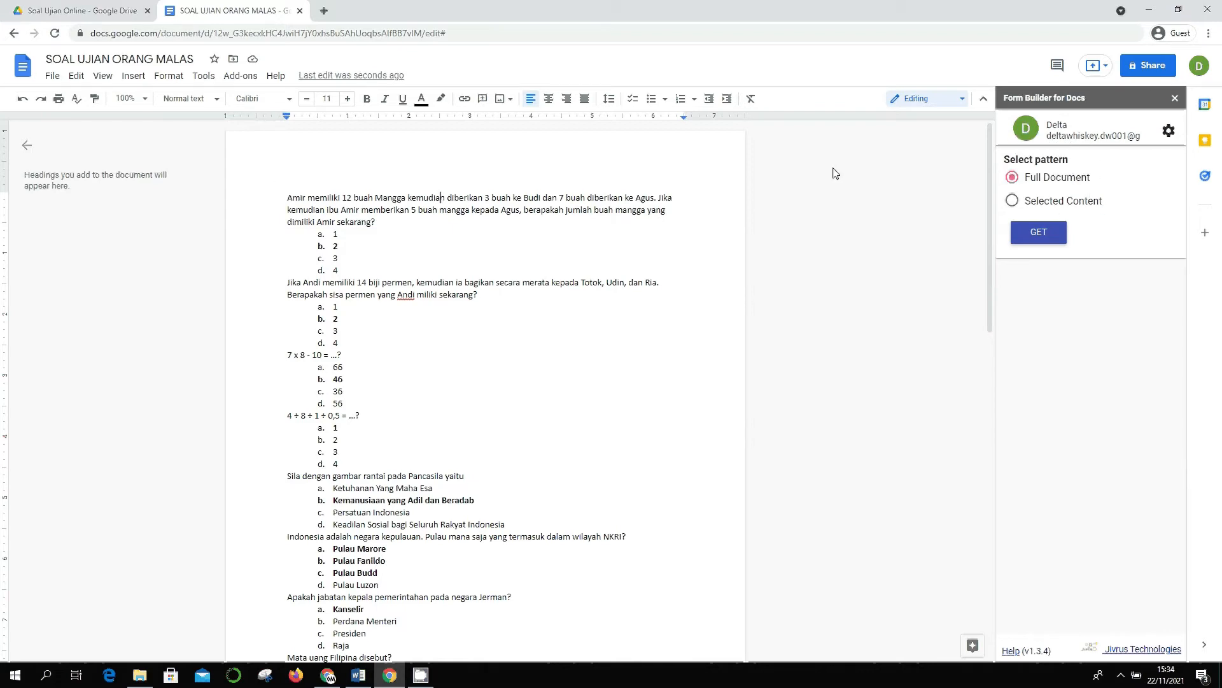
{"action": "left_click", "coordinate": [1045, 238]}
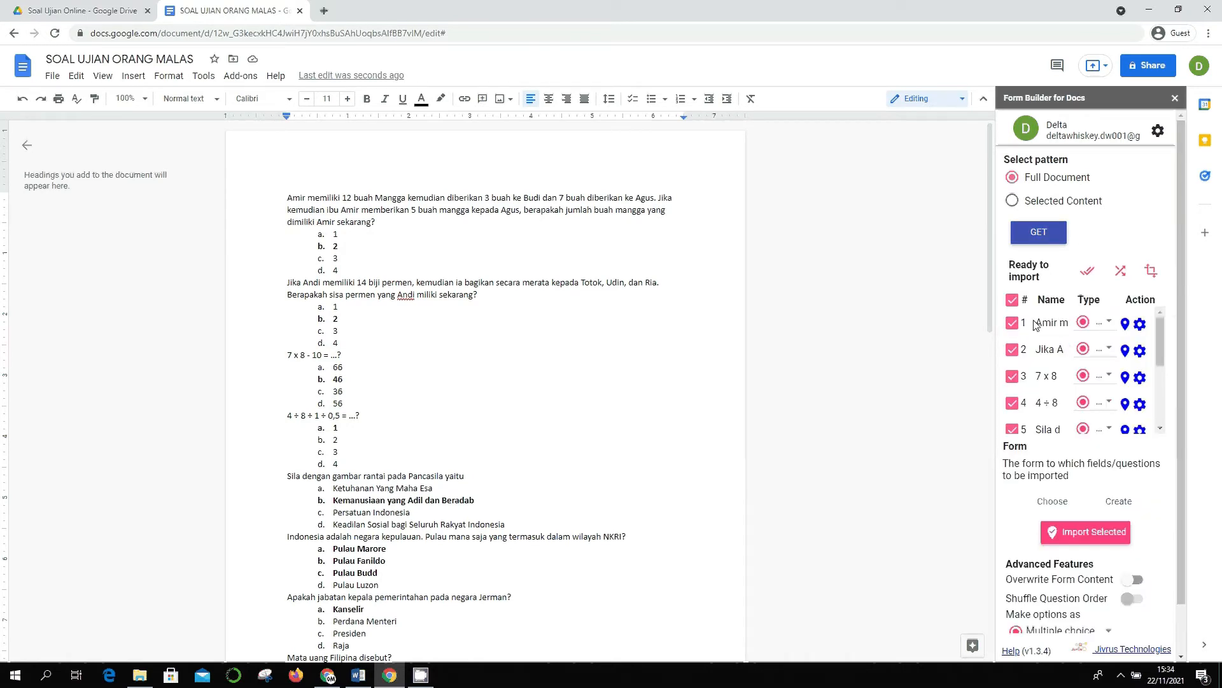
- Review all ten Ready to import questions: 6 and 9 are checkboxes, the rest multiple choice
{"action": "scroll", "coordinate": [1060, 346], "scroll_direction": "down", "scroll_amount": 5}
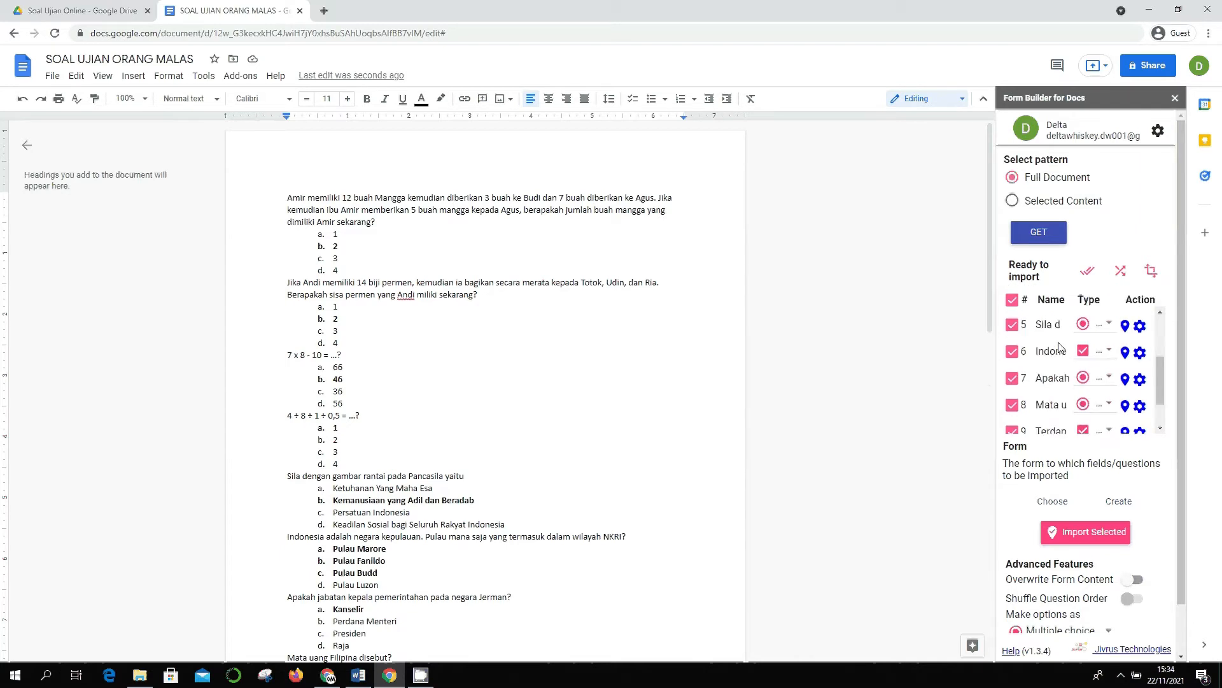
{"action": "scroll", "coordinate": [1060, 347], "scroll_direction": "up", "scroll_amount": 5}
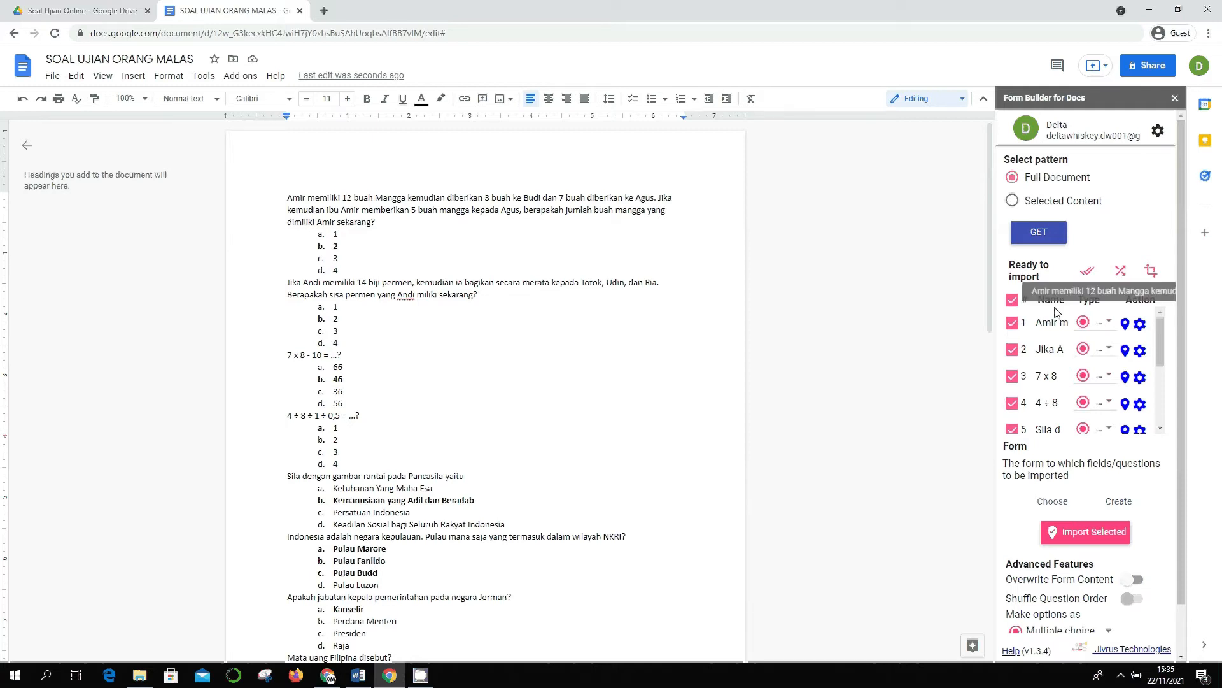
{"action": "scroll", "coordinate": [1052, 377], "scroll_direction": "down", "scroll_amount": 1}
{"action": "scroll", "coordinate": [1051, 377], "scroll_direction": "down", "scroll_amount": 4}
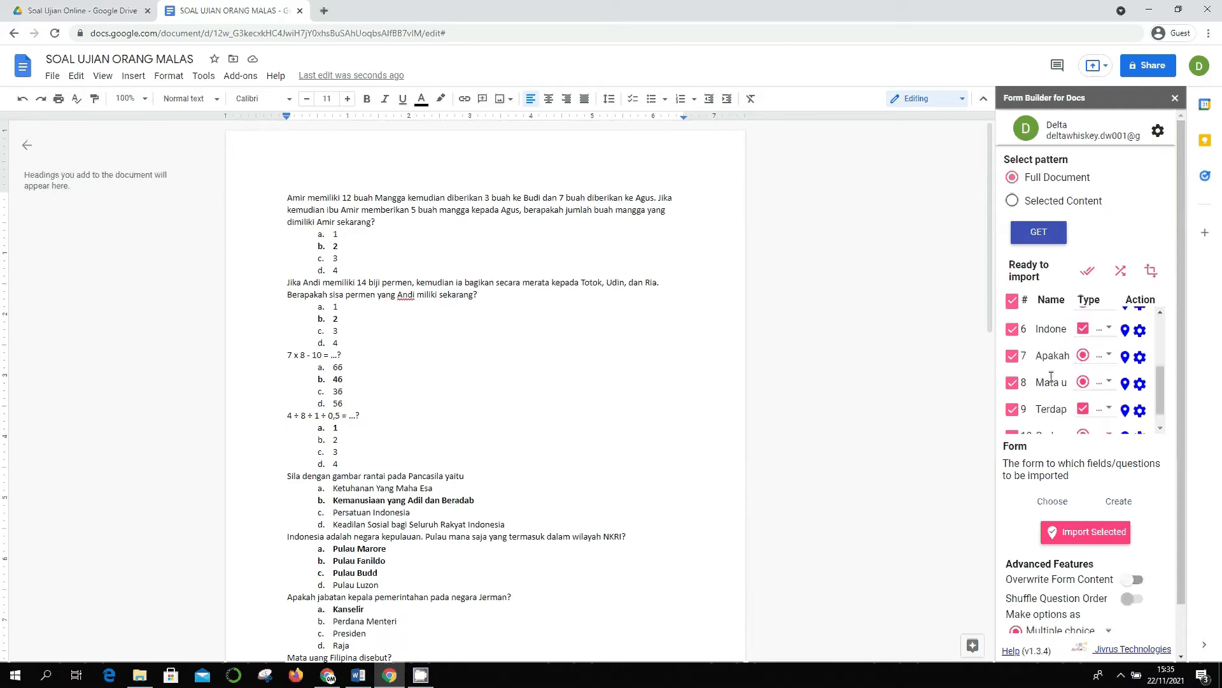
{"action": "scroll", "coordinate": [1052, 382], "scroll_direction": "up", "scroll_amount": 5}
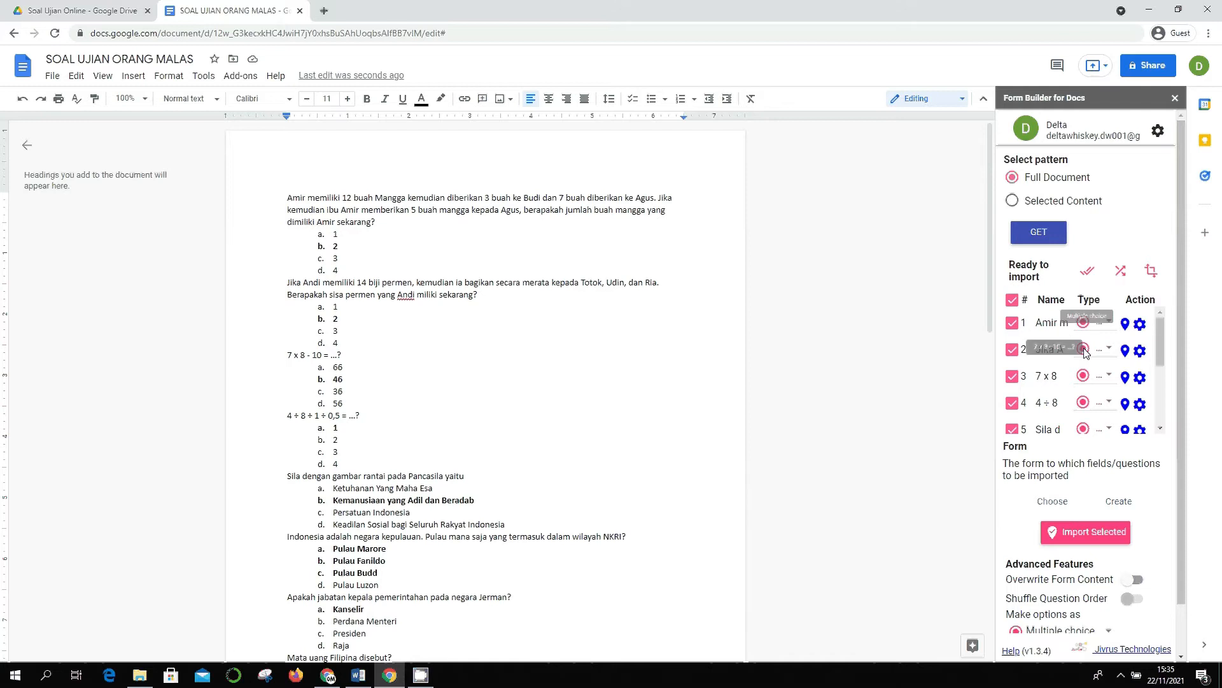
{"action": "scroll", "coordinate": [1109, 361], "scroll_direction": "down", "scroll_amount": 1}
{"action": "scroll", "coordinate": [1108, 361], "scroll_direction": "down", "scroll_amount": 1}
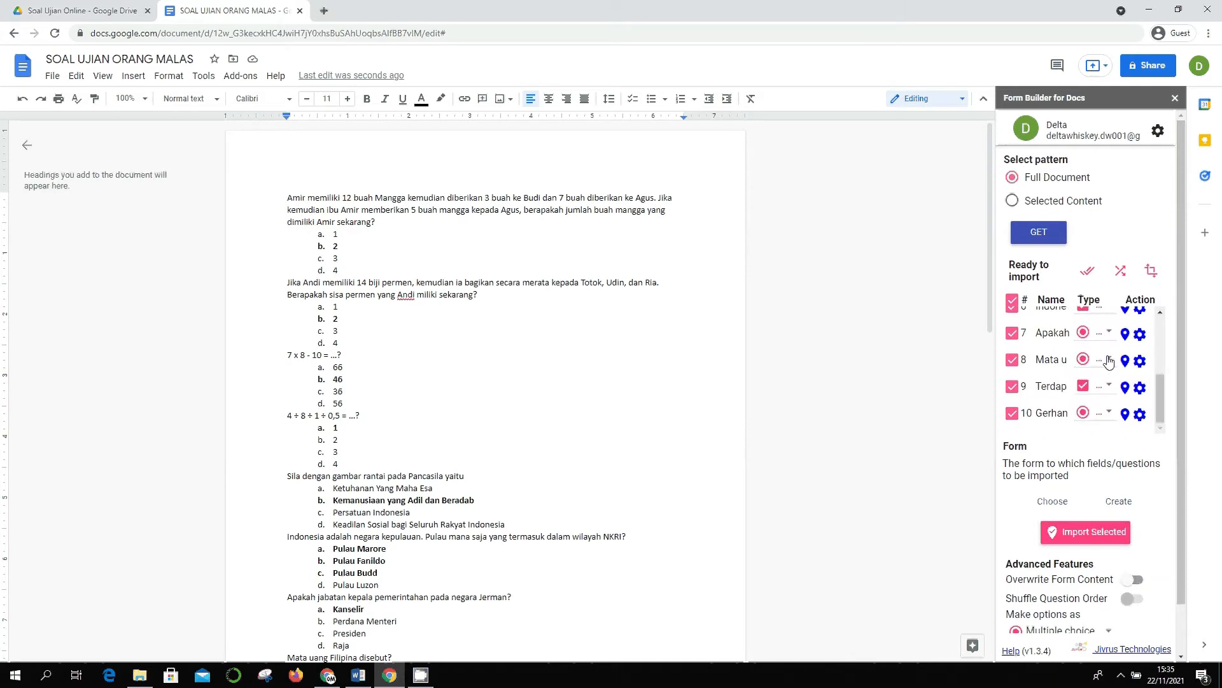
{"action": "left_click_drag", "start_coordinate": [1163, 392], "coordinate": [1163, 384]}
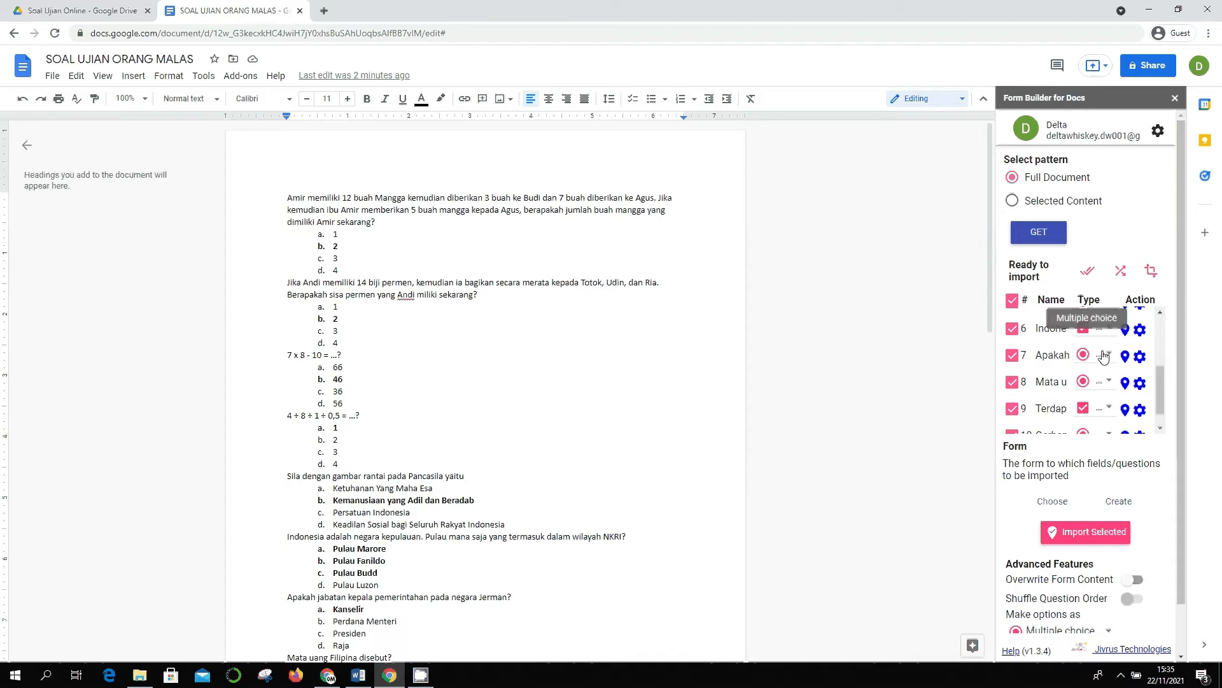
{"action": "scroll", "coordinate": [1098, 378], "scroll_direction": "down", "scroll_amount": 1}
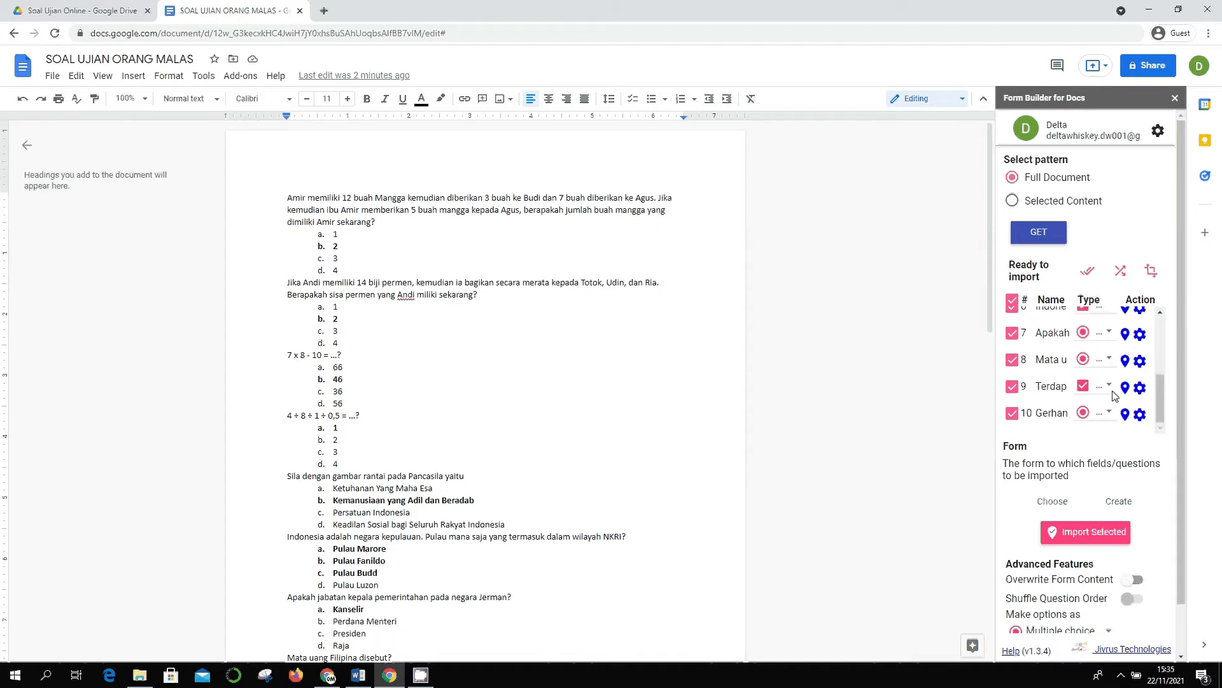
{"action": "scroll", "coordinate": [1099, 388], "scroll_direction": "up", "scroll_amount": 5}
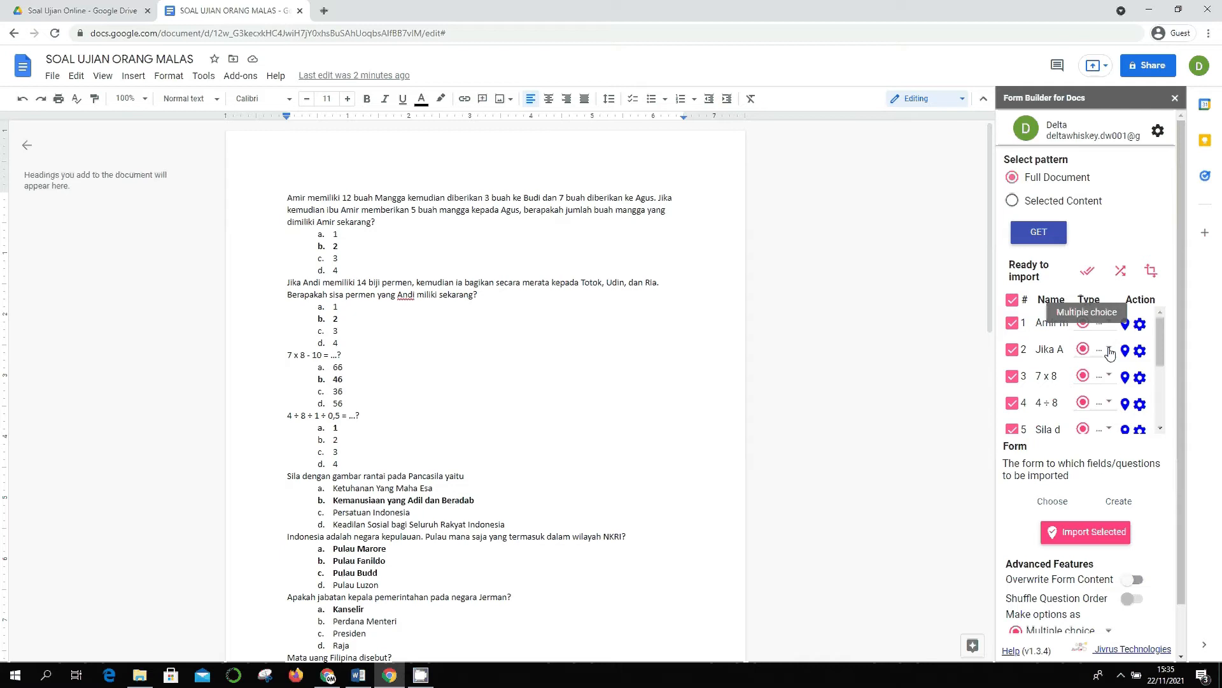
{"action": "left_click", "coordinate": [1110, 352]}
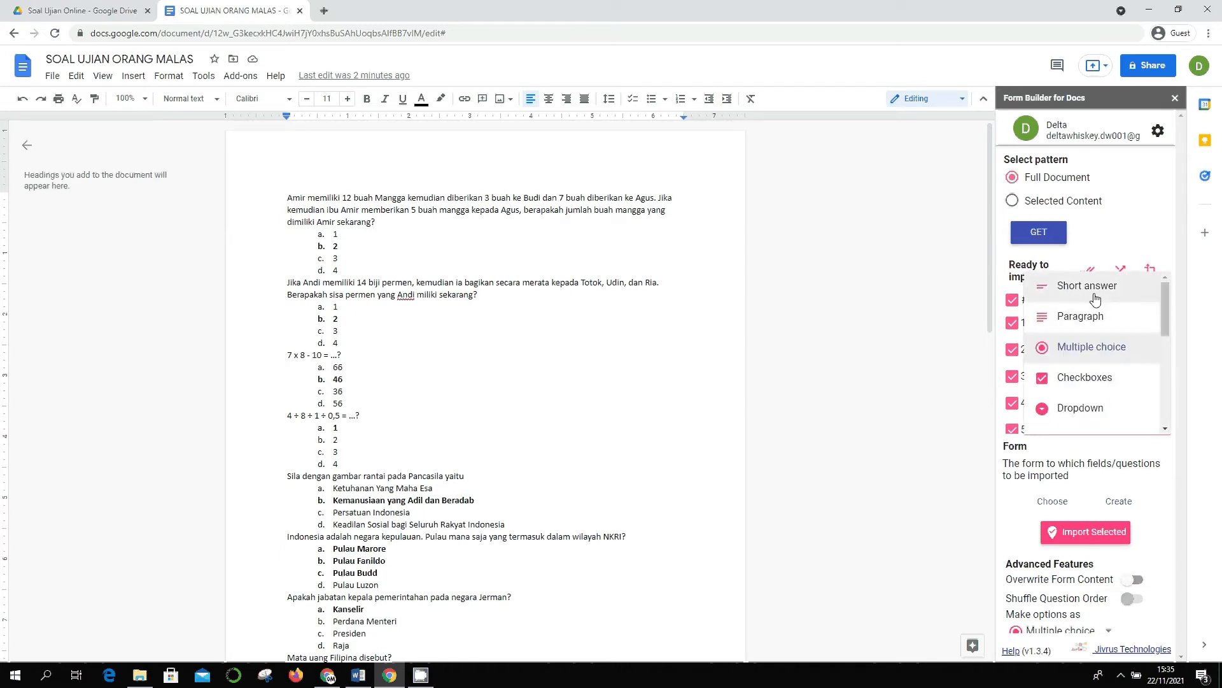
{"action": "scroll", "coordinate": [1096, 331], "scroll_direction": "down", "scroll_amount": 4}
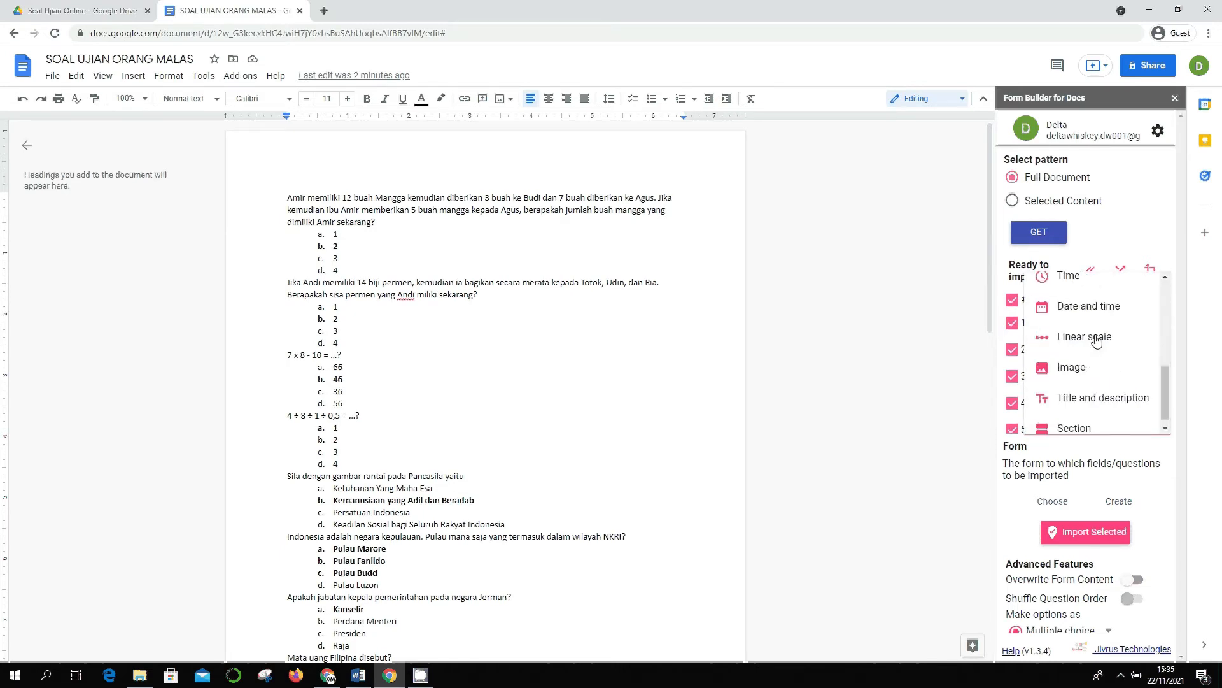
{"action": "scroll", "coordinate": [1094, 369], "scroll_direction": "down", "scroll_amount": 1}
{"action": "scroll", "coordinate": [1090, 389], "scroll_direction": "up", "scroll_amount": 5}
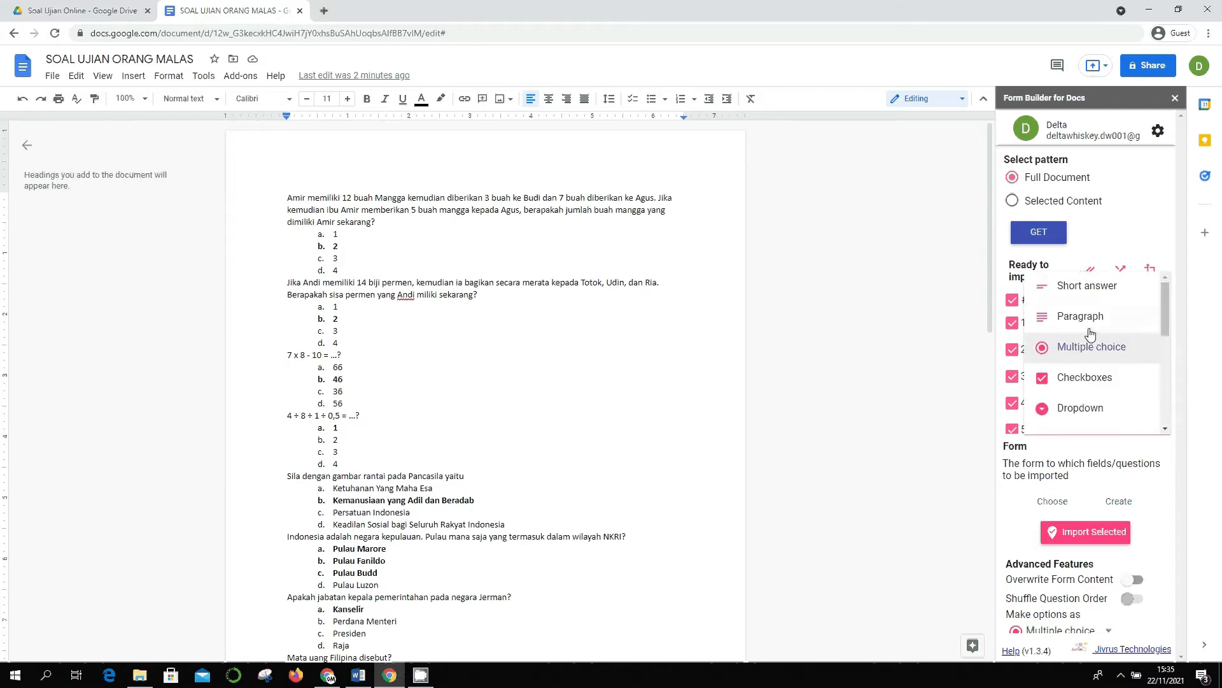
{"action": "scroll", "coordinate": [1093, 375], "scroll_direction": "down", "scroll_amount": 3}
{"action": "scroll", "coordinate": [1082, 357], "scroll_direction": "up", "scroll_amount": 3}
{"action": "scroll", "coordinate": [1087, 381], "scroll_direction": "down", "scroll_amount": 1}
{"action": "scroll", "coordinate": [1086, 376], "scroll_direction": "down", "scroll_amount": 3}
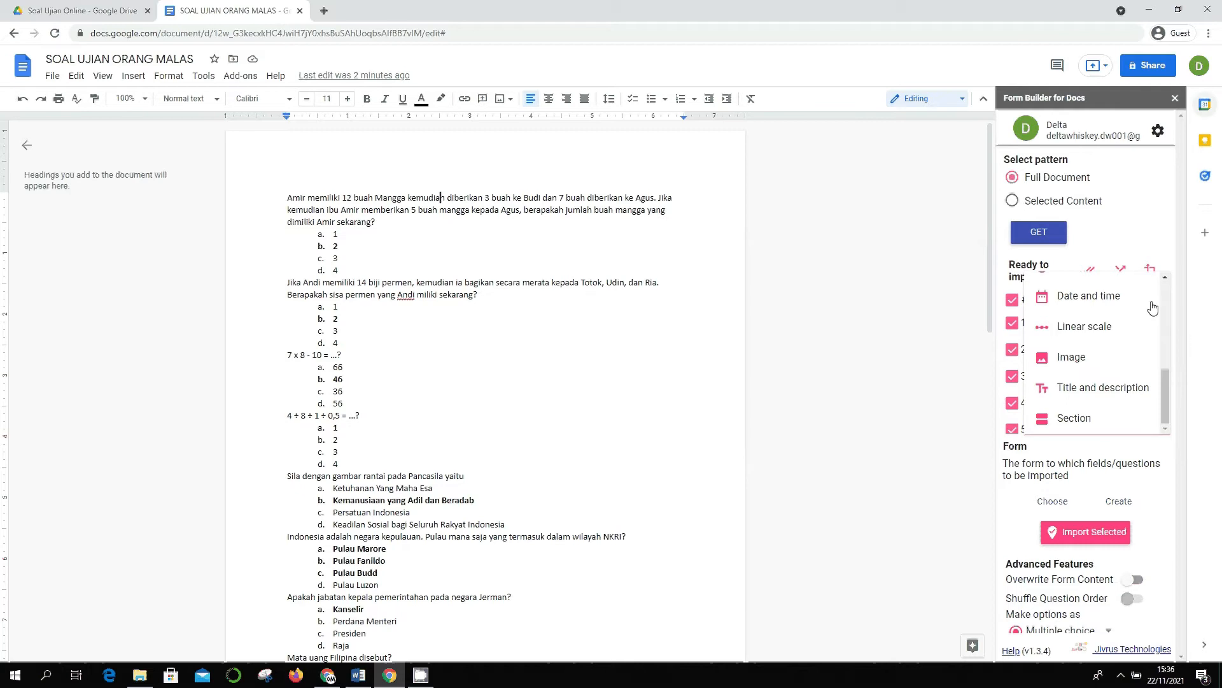
{"action": "scroll", "coordinate": [1137, 344], "scroll_direction": "up", "scroll_amount": 5}
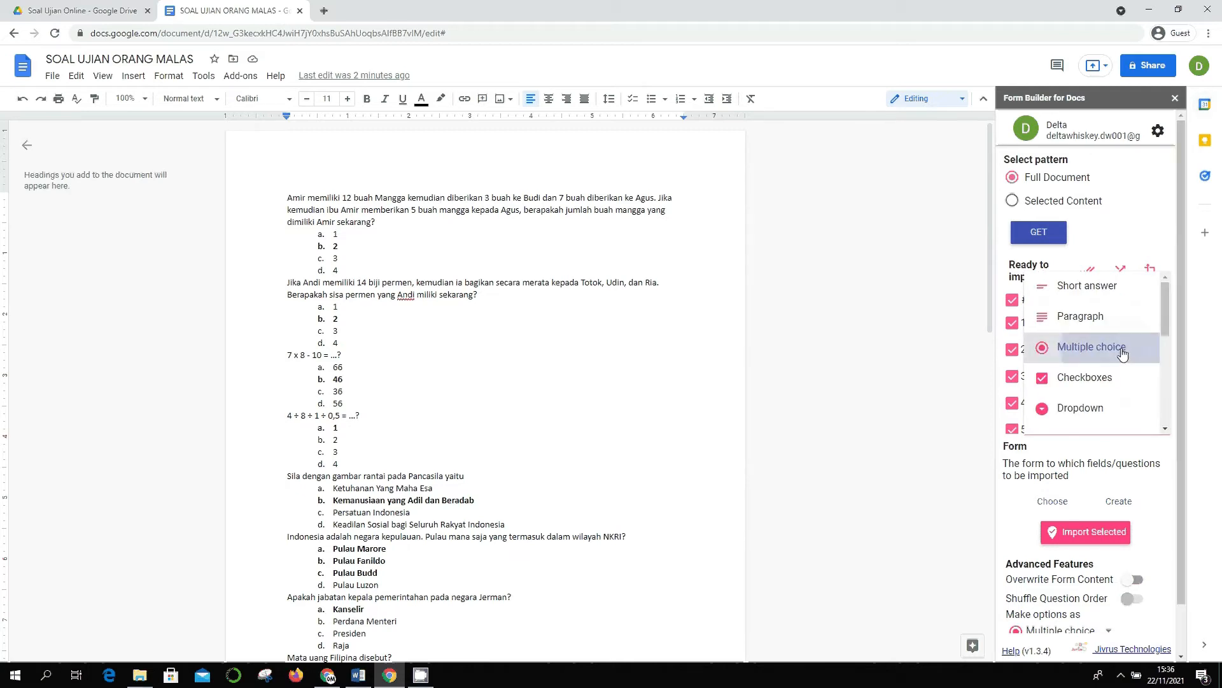
{"action": "left_click", "coordinate": [1123, 354]}
{"action": "scroll", "coordinate": [1093, 355], "scroll_direction": "down", "scroll_amount": 2}
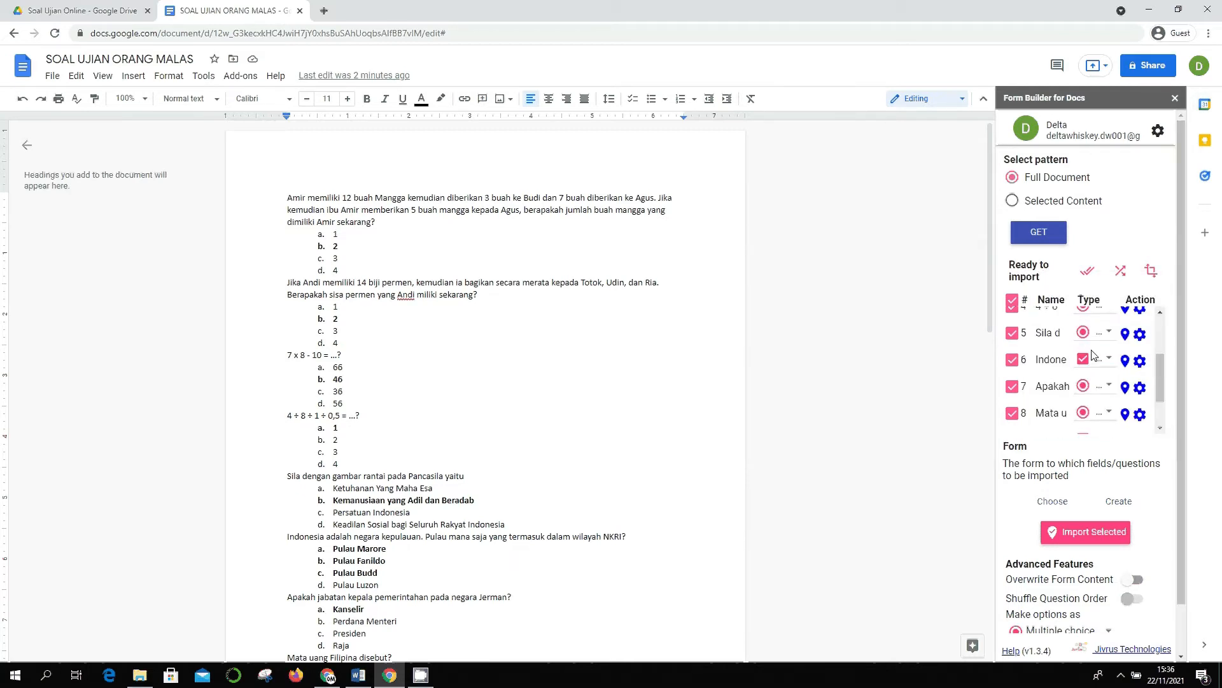
{"action": "scroll", "coordinate": [1093, 355], "scroll_direction": "up", "scroll_amount": 3}
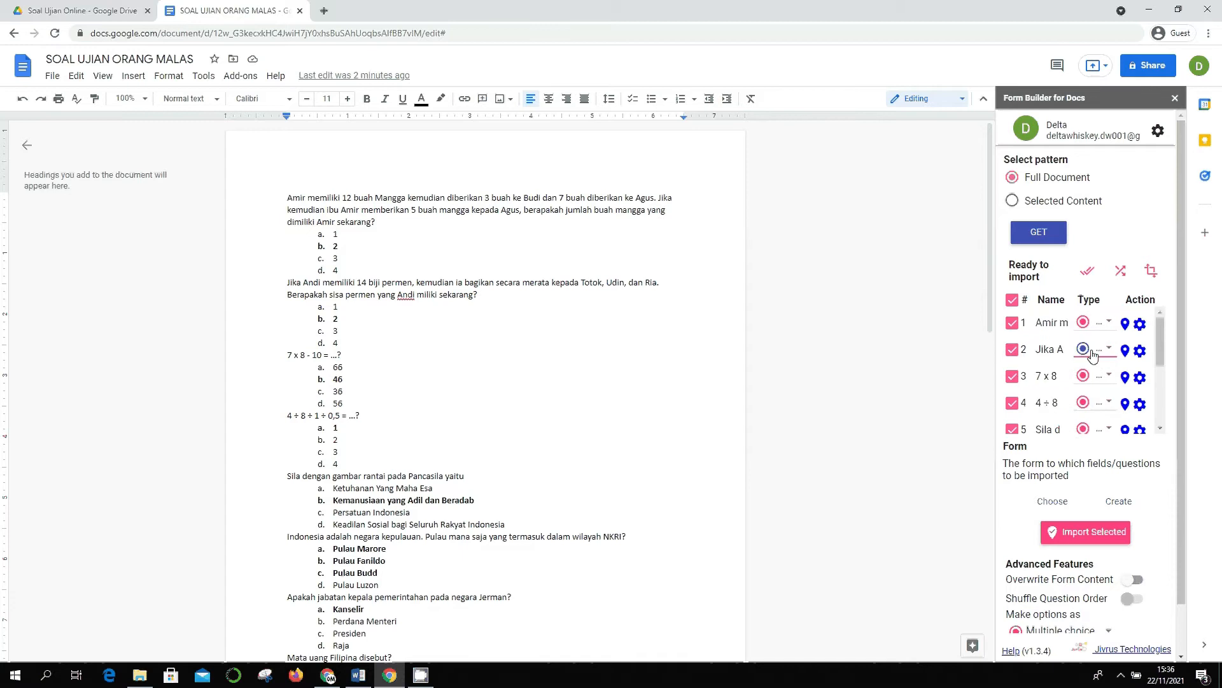
{"action": "left_click", "coordinate": [1141, 324]}
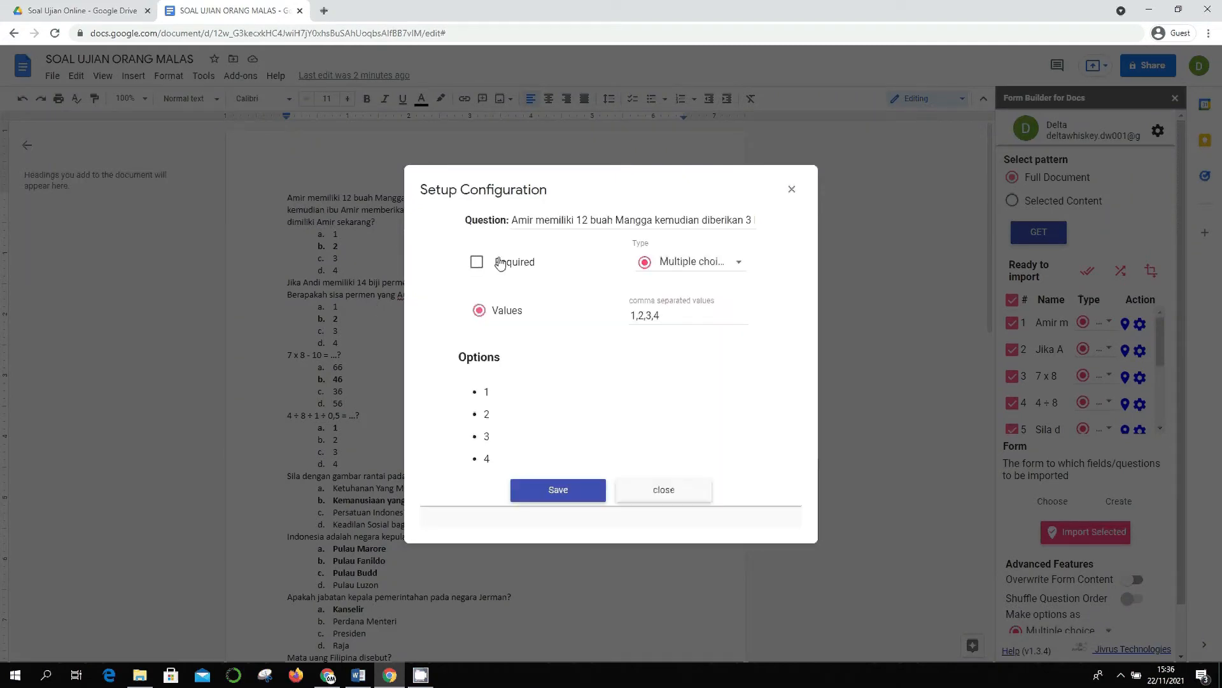
{"action": "left_click", "coordinate": [477, 263]}
{"action": "left_click", "coordinate": [477, 266]}
{"action": "left_click", "coordinate": [484, 265]}
{"action": "left_click", "coordinate": [489, 265]}
{"action": "left_click", "coordinate": [674, 492]}
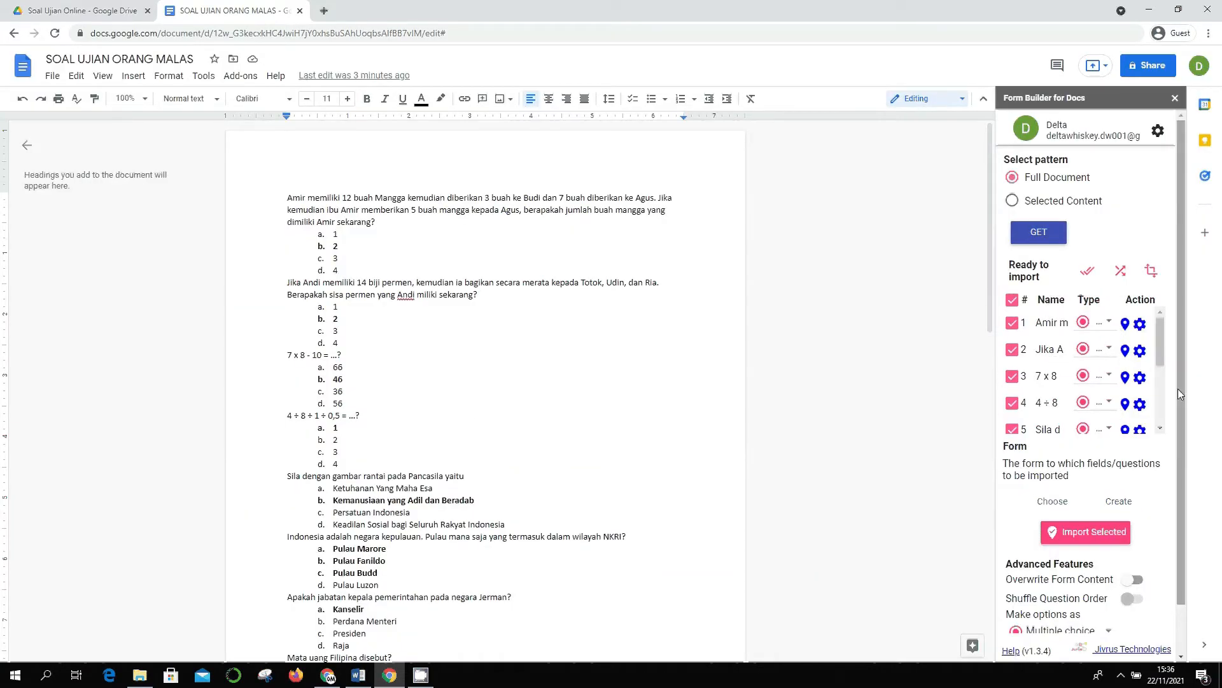
- Create a new Form Builder target form named 'Soal Ujian Orang Malas'
{"action": "scroll", "coordinate": [1178, 389], "scroll_direction": "down", "scroll_amount": 1}
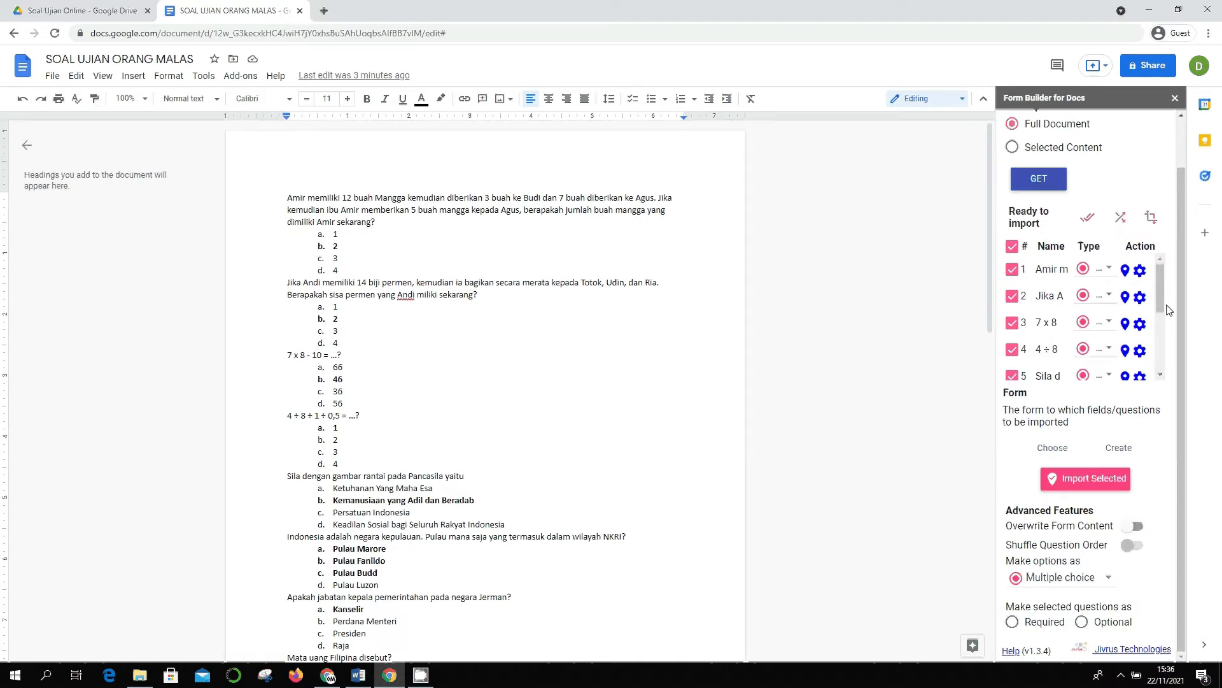
{"action": "left_click", "coordinate": [1125, 450]}
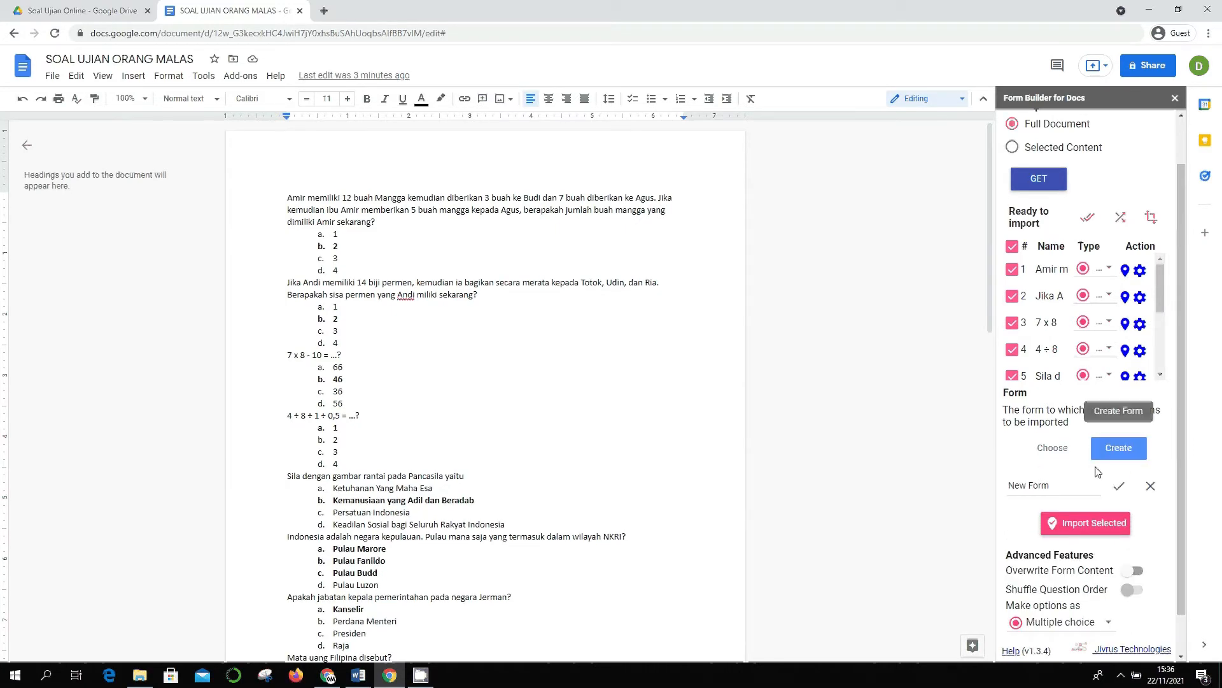
{"action": "left_click", "coordinate": [1058, 486]}
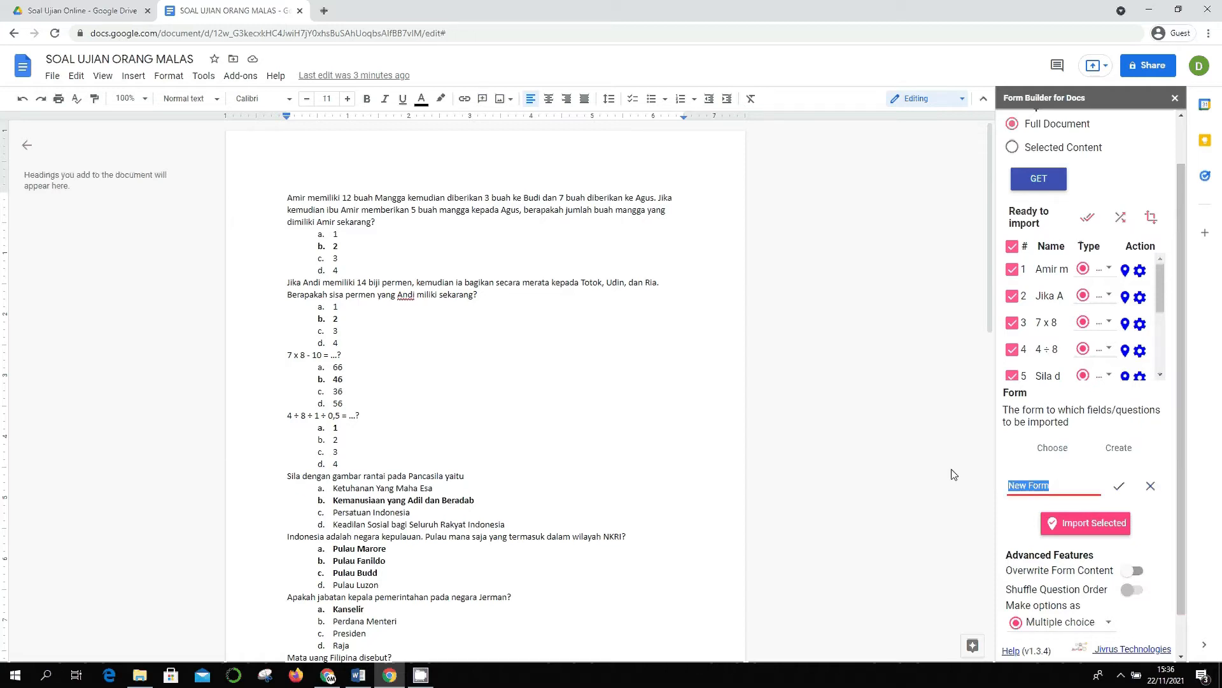
{"action": "type", "text": "Sol"}
{"action": "type", "text": "al"}
{"action": "type", "text": " Uji"}
{"action": "type", "text": "an "}
{"action": "type", "text": "Orang Malas"}
{"action": "left_click", "coordinate": [1120, 487]}
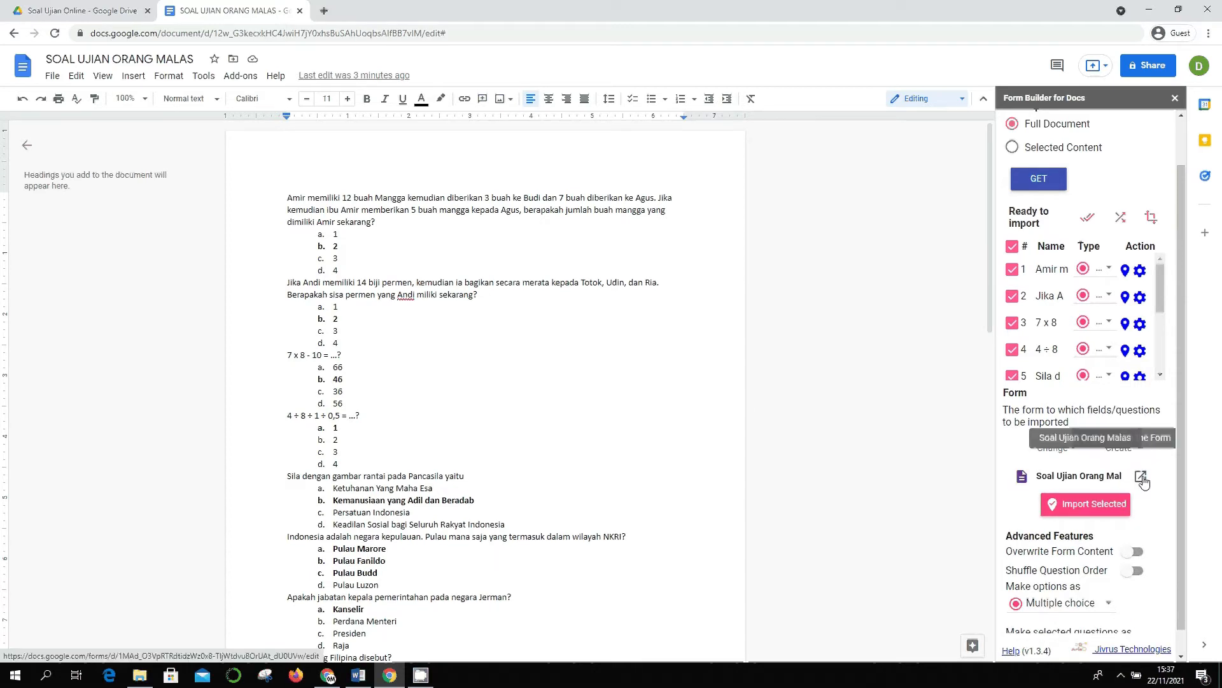
- Open the new empty form in its own tab, decline the Forms tour, and return to the document
{"action": "left_click", "coordinate": [1141, 477]}
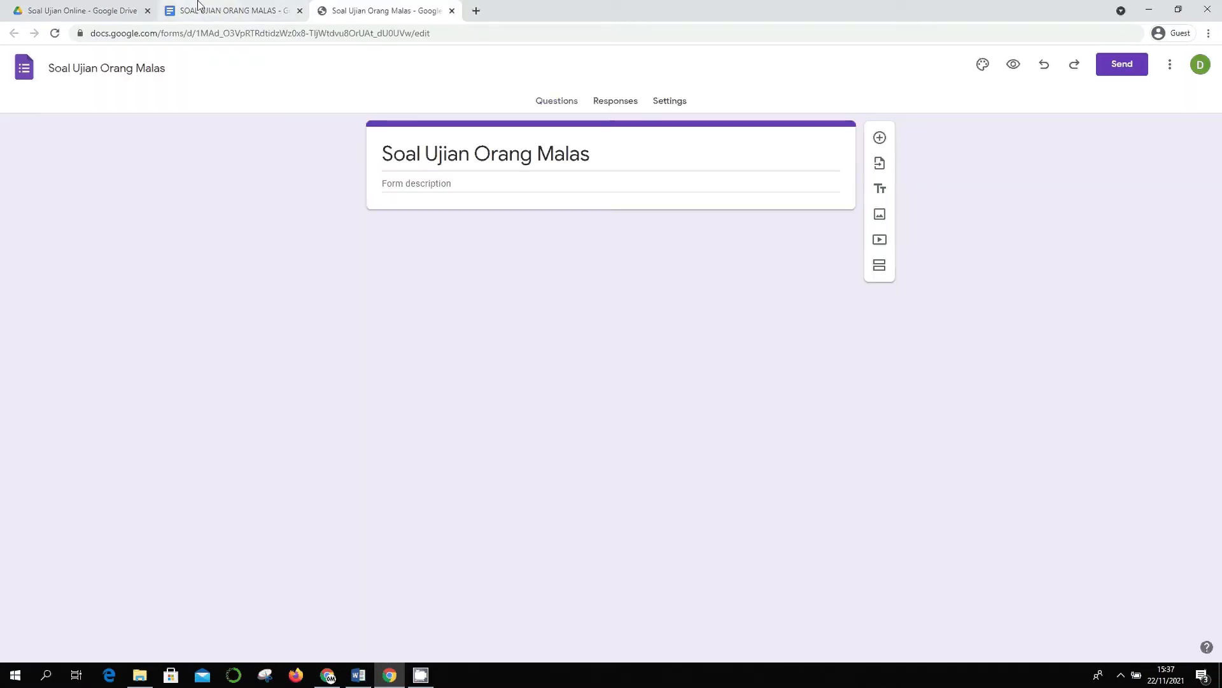
{"action": "left_click", "coordinate": [219, 7]}
{"action": "left_click", "coordinate": [352, 13]}
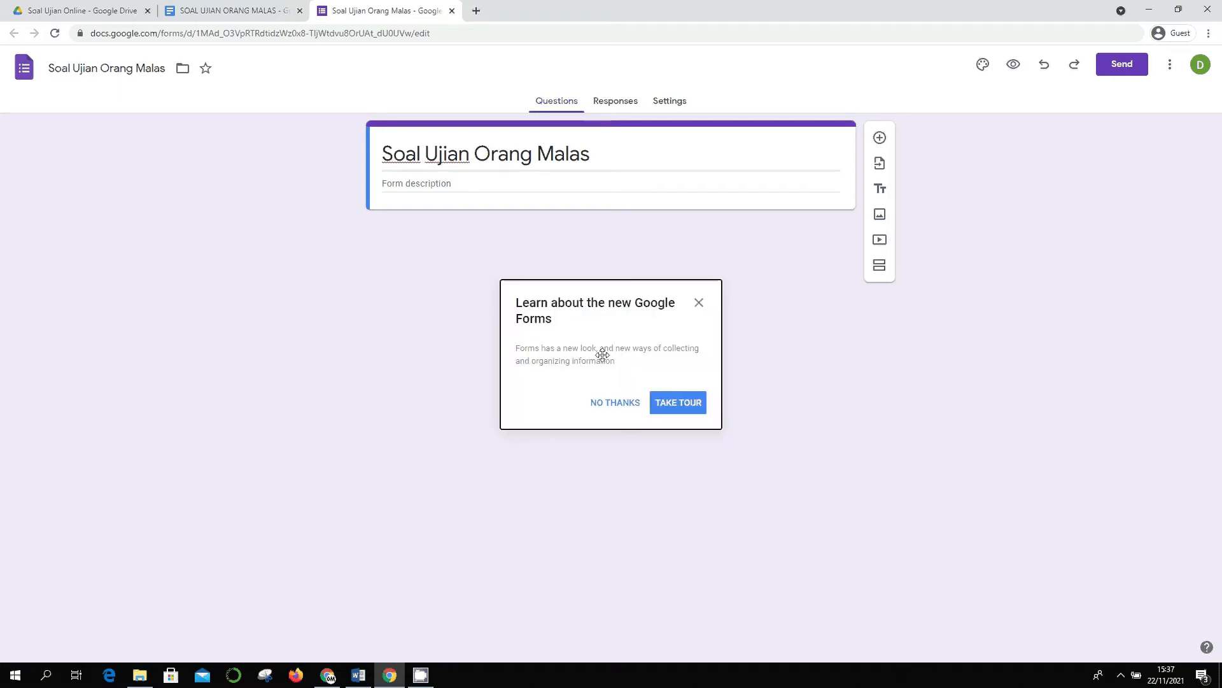
{"action": "left_click", "coordinate": [612, 403]}
{"action": "left_click", "coordinate": [253, 7]}
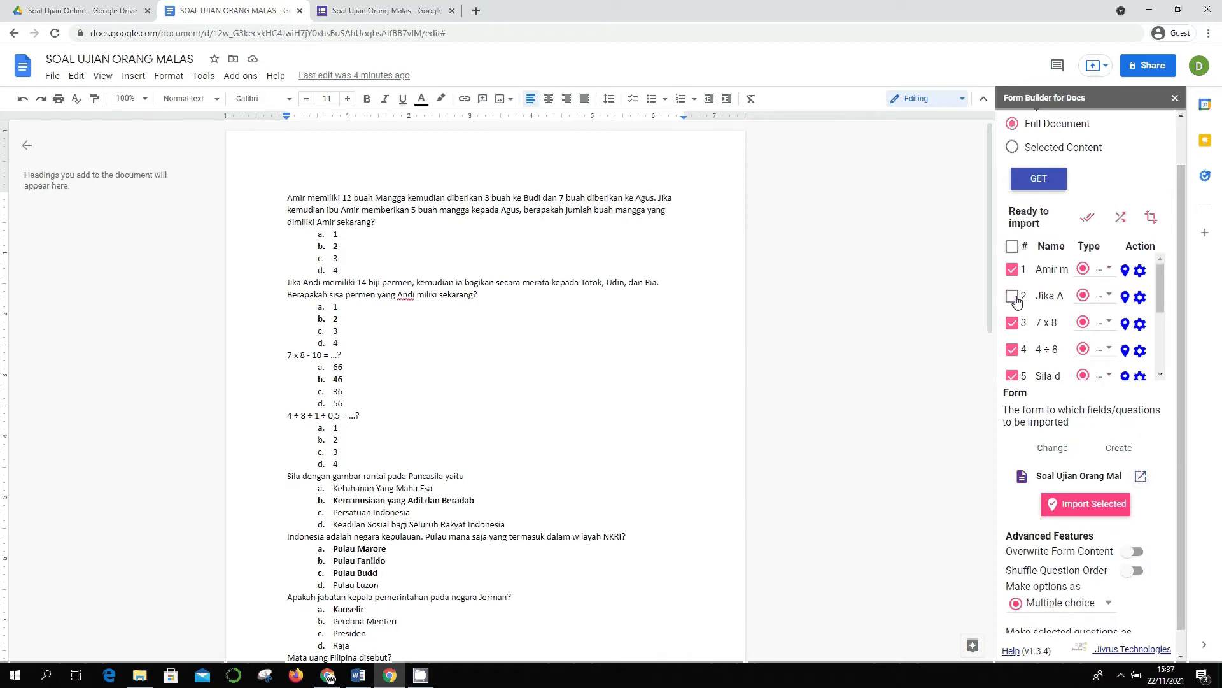
- Keep the 7 x 8 and 4 ÷ 8 questions ticked, import all checked questions, and dismiss the success notice
{"action": "left_click", "coordinate": [1012, 323]}
{"action": "left_click", "coordinate": [1013, 324]}
{"action": "left_click", "coordinate": [1013, 322]}
{"action": "left_click", "coordinate": [1012, 322]}
{"action": "left_click", "coordinate": [1015, 350]}
{"action": "left_click", "coordinate": [1018, 348]}
{"action": "scroll", "coordinate": [1057, 445], "scroll_direction": "down", "scroll_amount": 1}
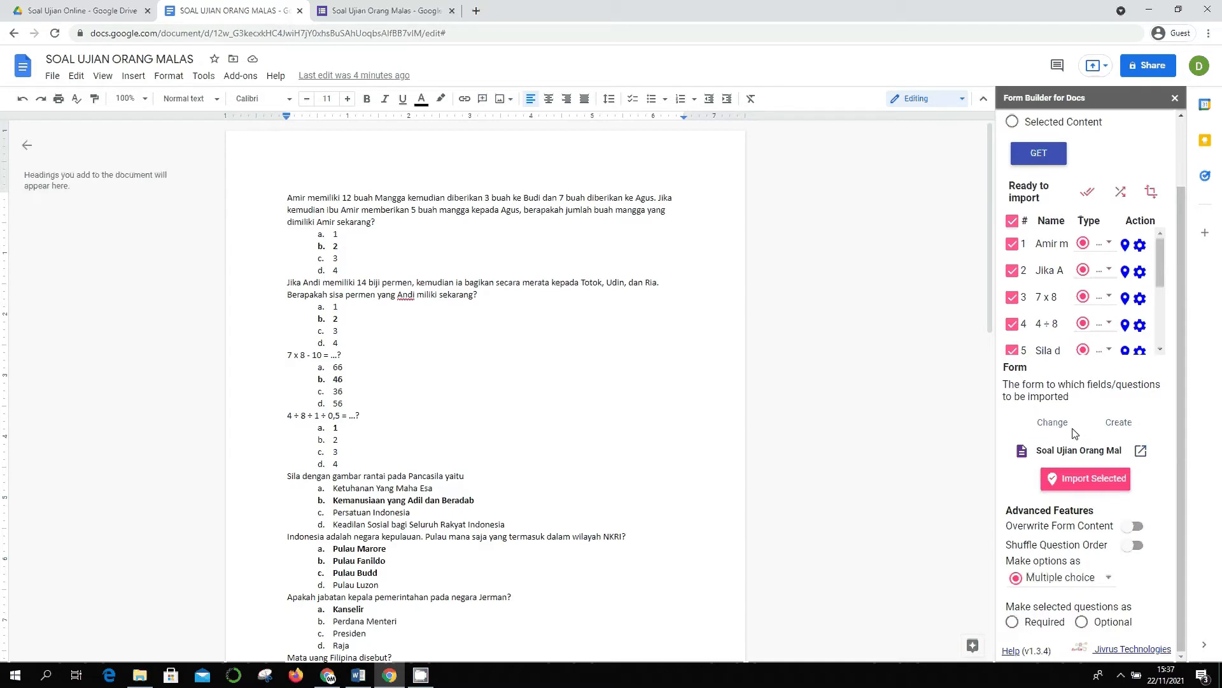
{"action": "left_click", "coordinate": [1093, 485]}
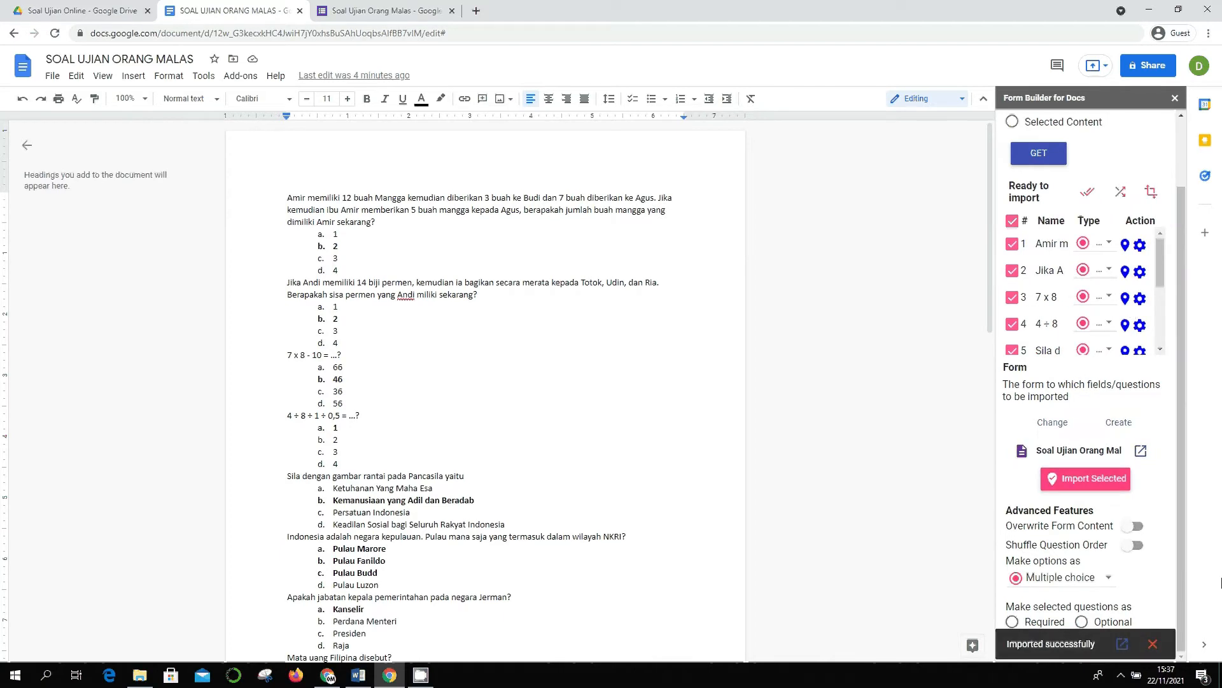
{"action": "left_click", "coordinate": [1153, 649]}
- In the form, edit the Amir mango question and keep option 2 as its correct answer
{"action": "left_click", "coordinate": [382, 11]}
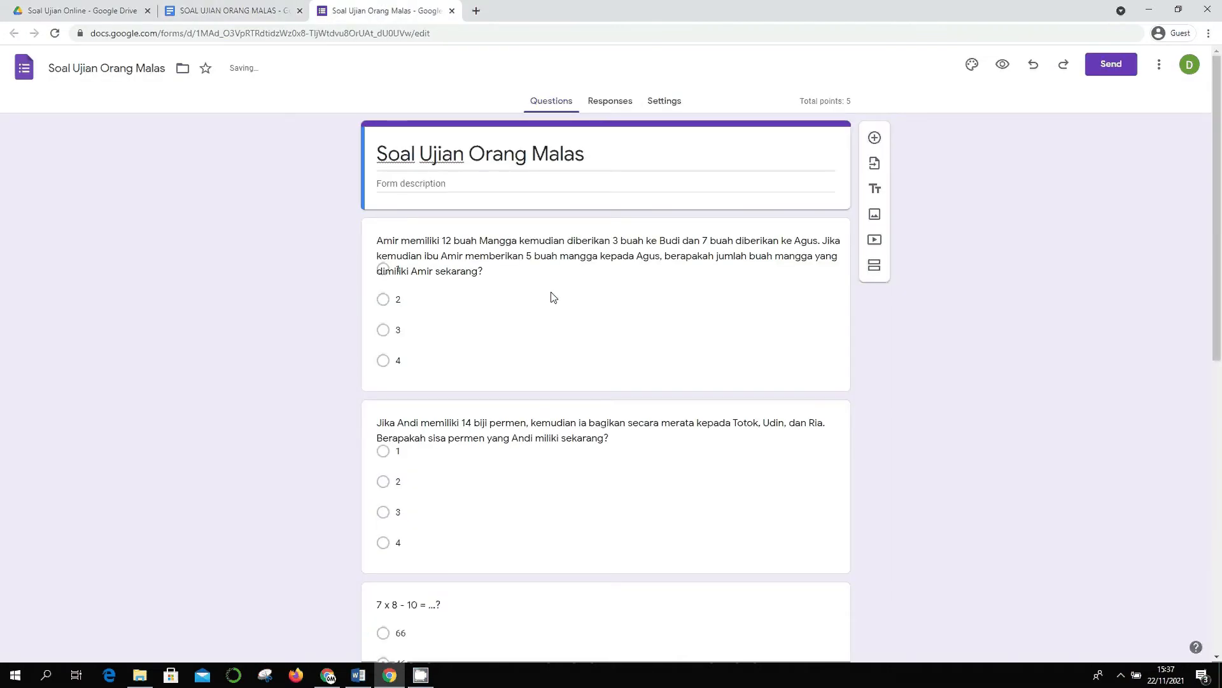
{"action": "scroll", "coordinate": [603, 329], "scroll_direction": "down", "scroll_amount": 6}
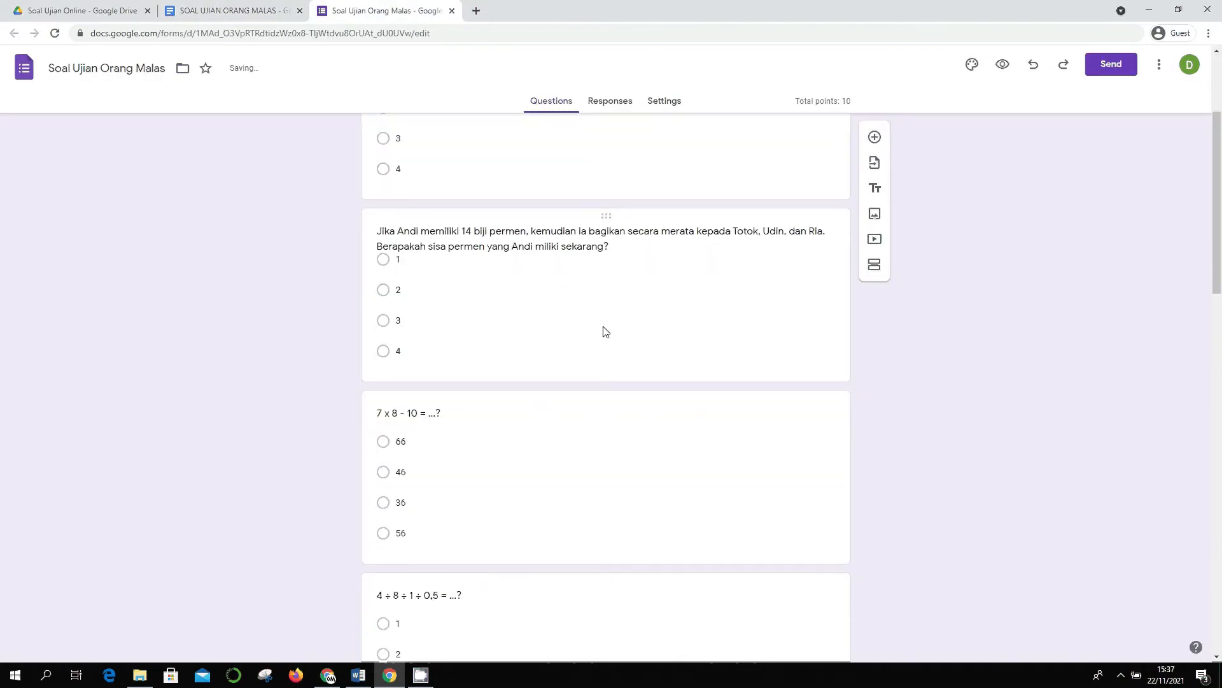
{"action": "scroll", "coordinate": [604, 331], "scroll_direction": "down", "scroll_amount": 16}
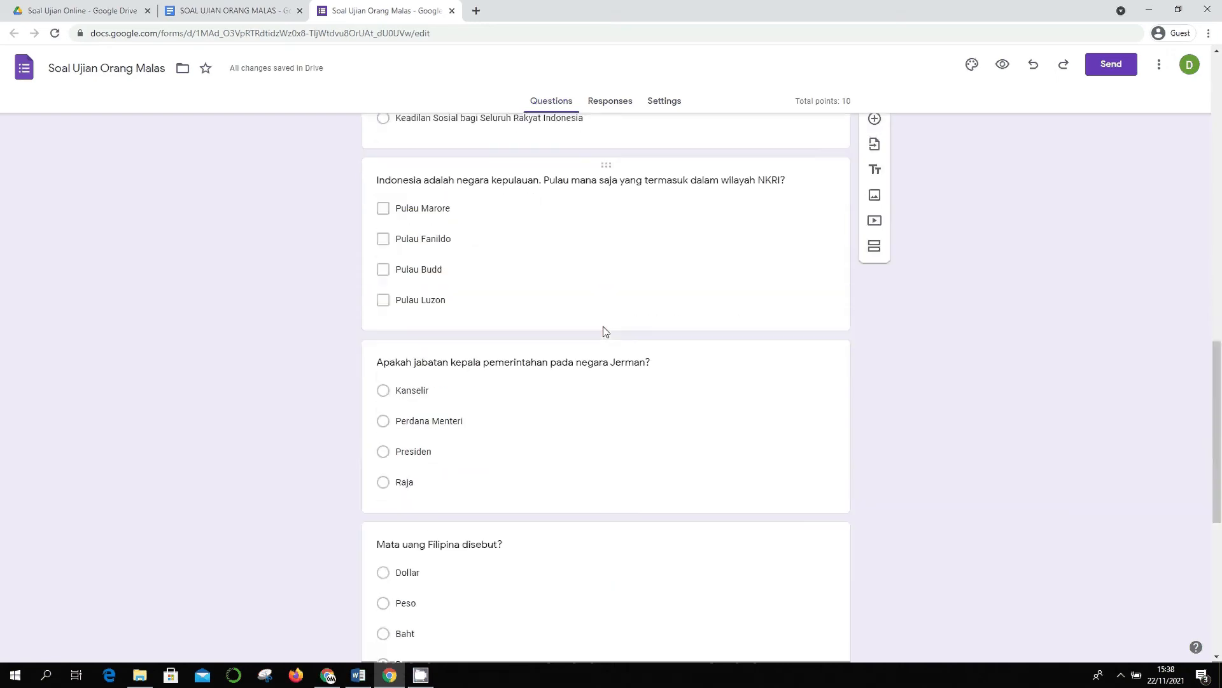
{"action": "scroll", "coordinate": [628, 300], "scroll_direction": "up", "scroll_amount": 20}
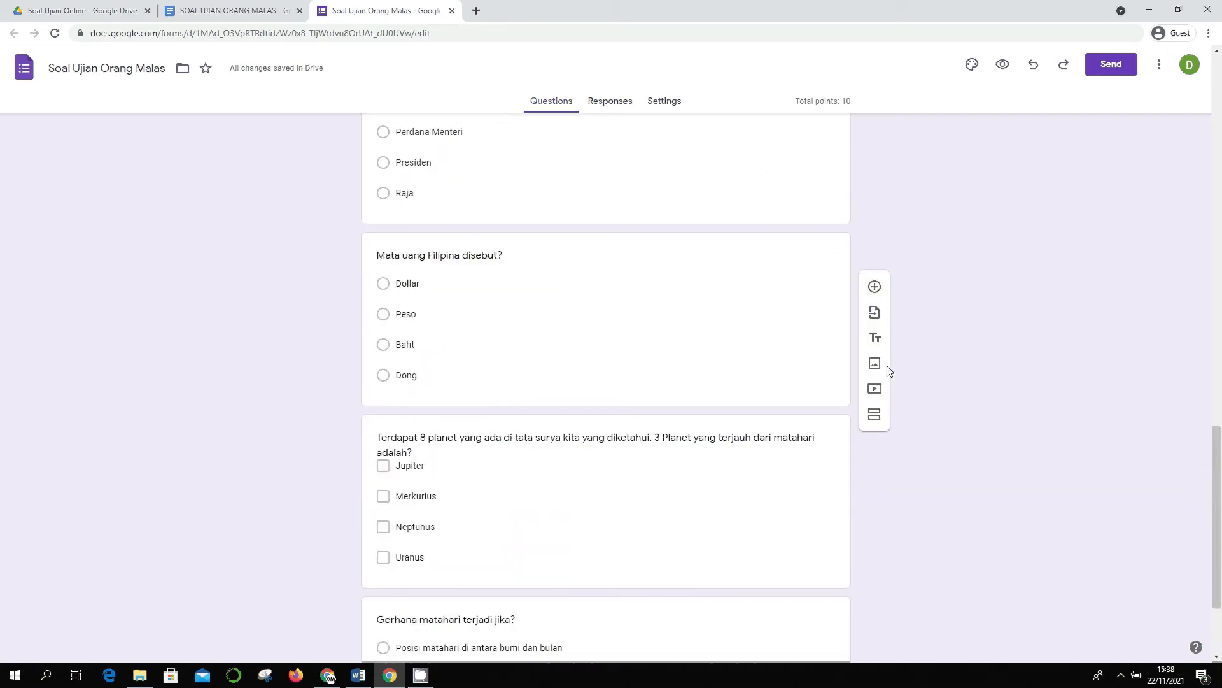
{"action": "left_click", "coordinate": [559, 267]}
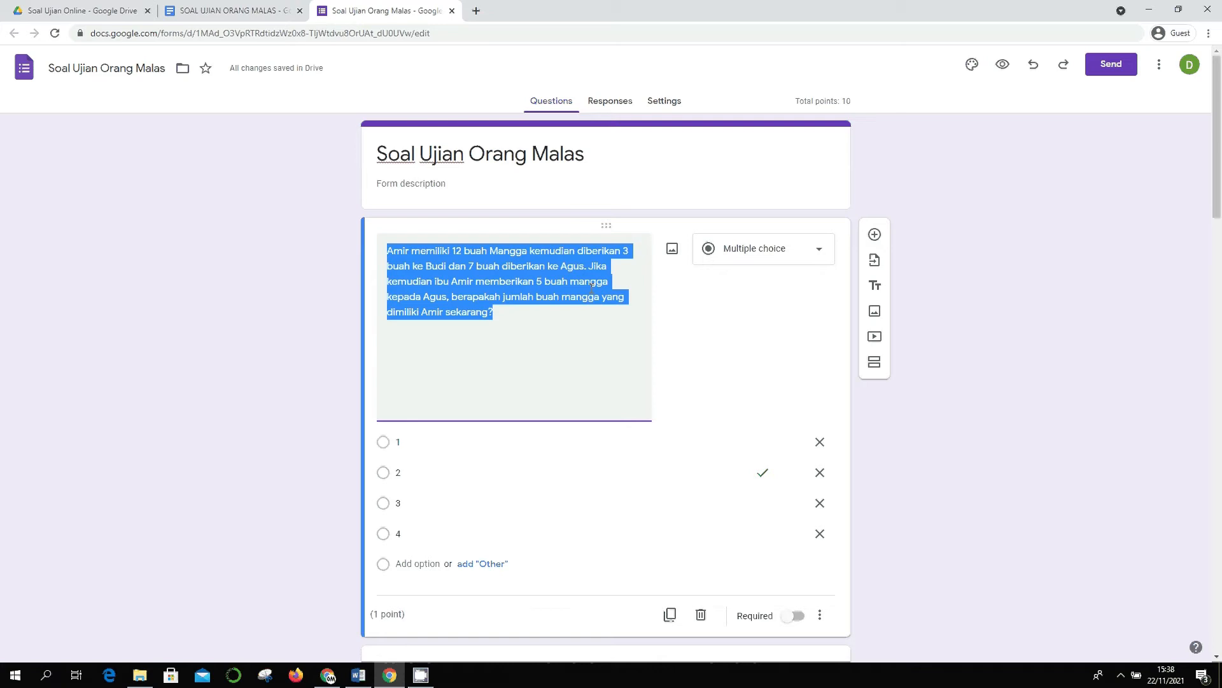
{"action": "left_click", "coordinate": [911, 352]}
{"action": "scroll", "coordinate": [835, 464], "scroll_direction": "down", "scroll_amount": 1}
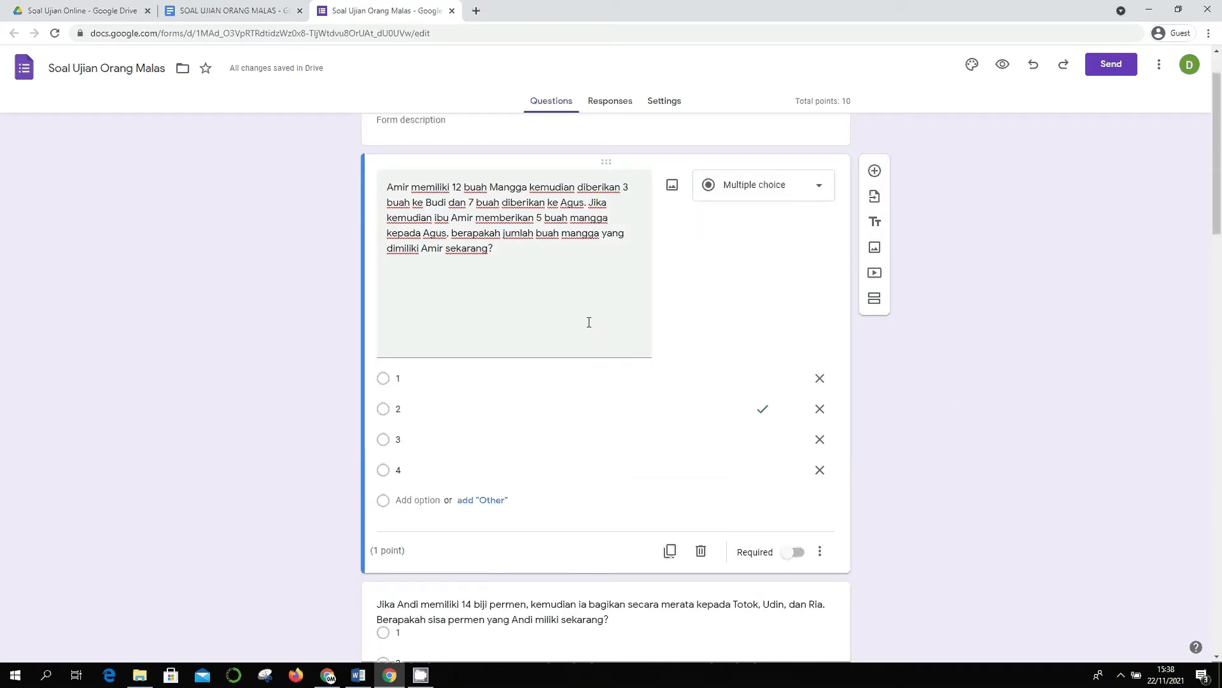
{"action": "scroll", "coordinate": [569, 275], "scroll_direction": "up", "scroll_amount": 1}
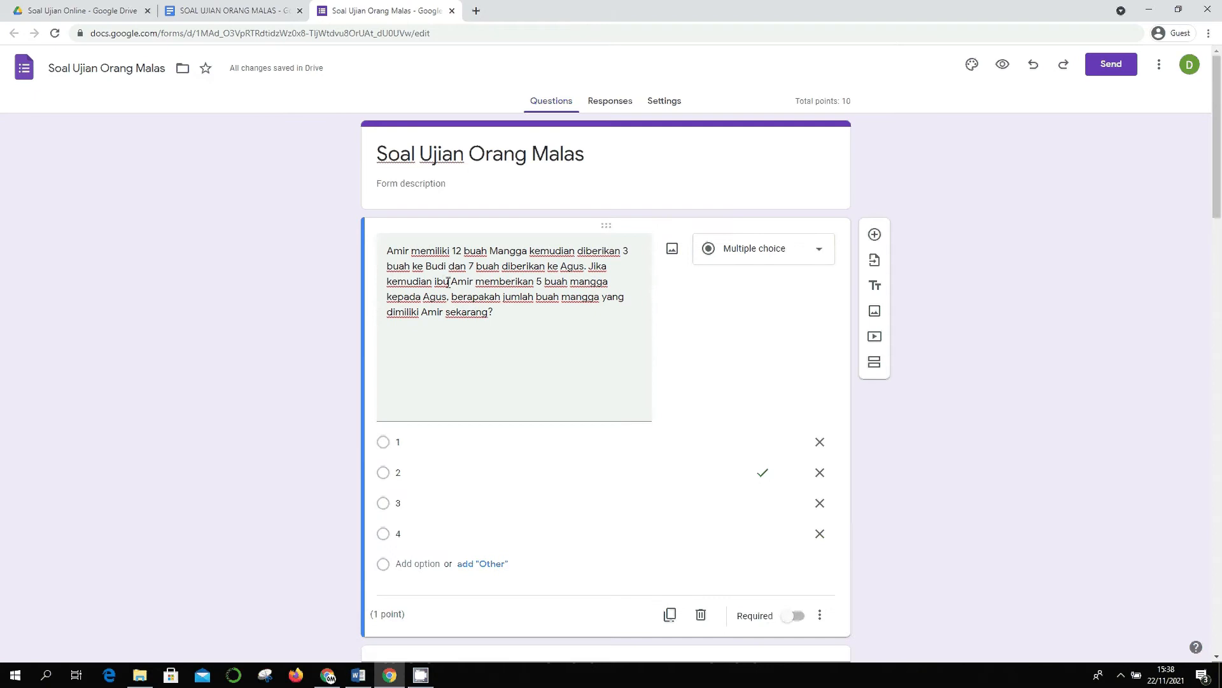
{"action": "scroll", "coordinate": [473, 310], "scroll_direction": "down", "scroll_amount": 2}
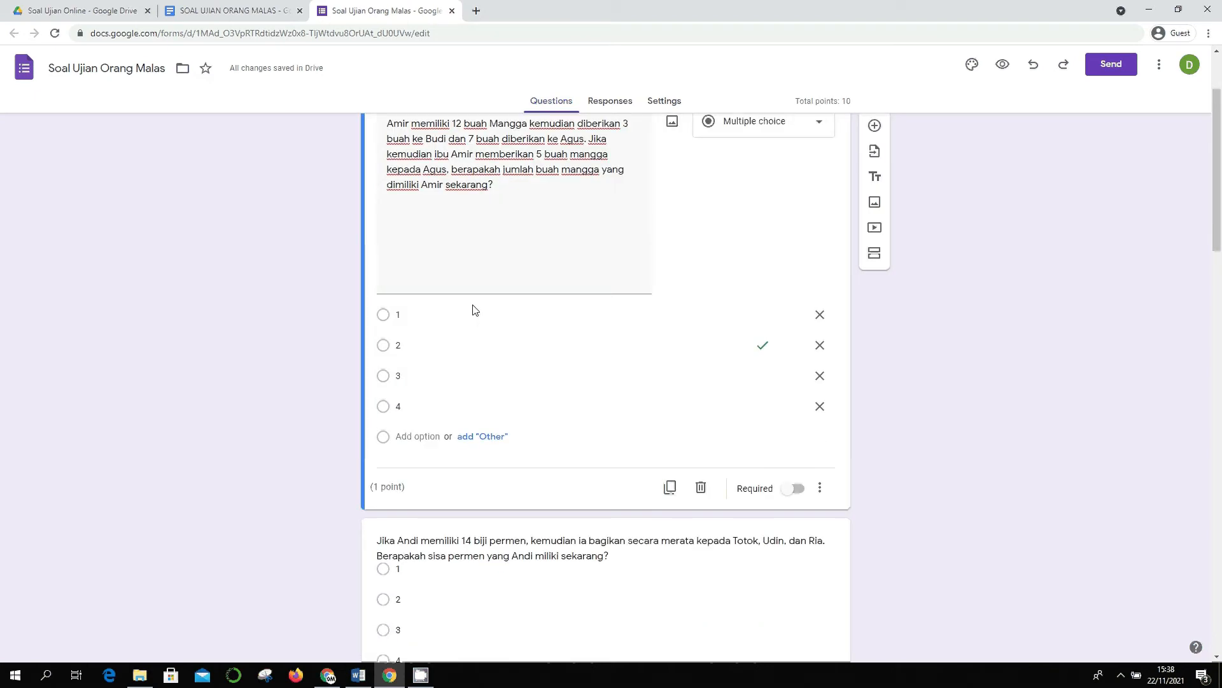
{"action": "left_click", "coordinate": [763, 347]}
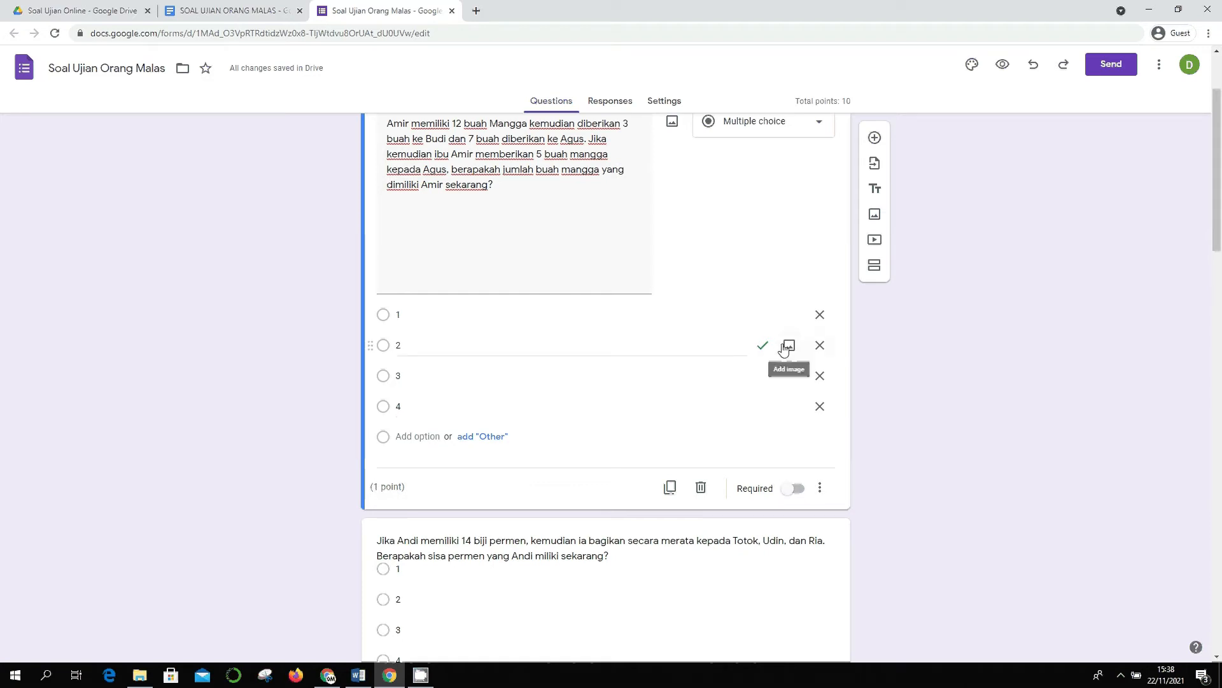
- Open and close the Amir question's extra settings menu
{"action": "left_click", "coordinate": [822, 492]}
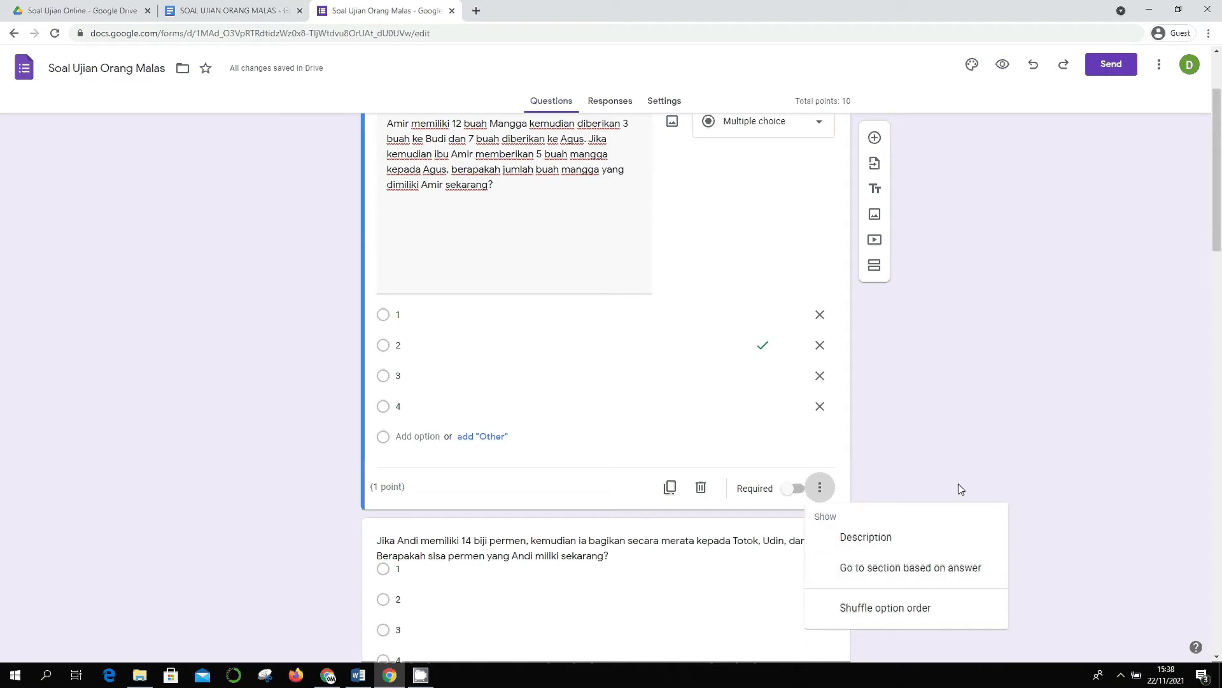
{"action": "left_click", "coordinate": [1030, 469]}
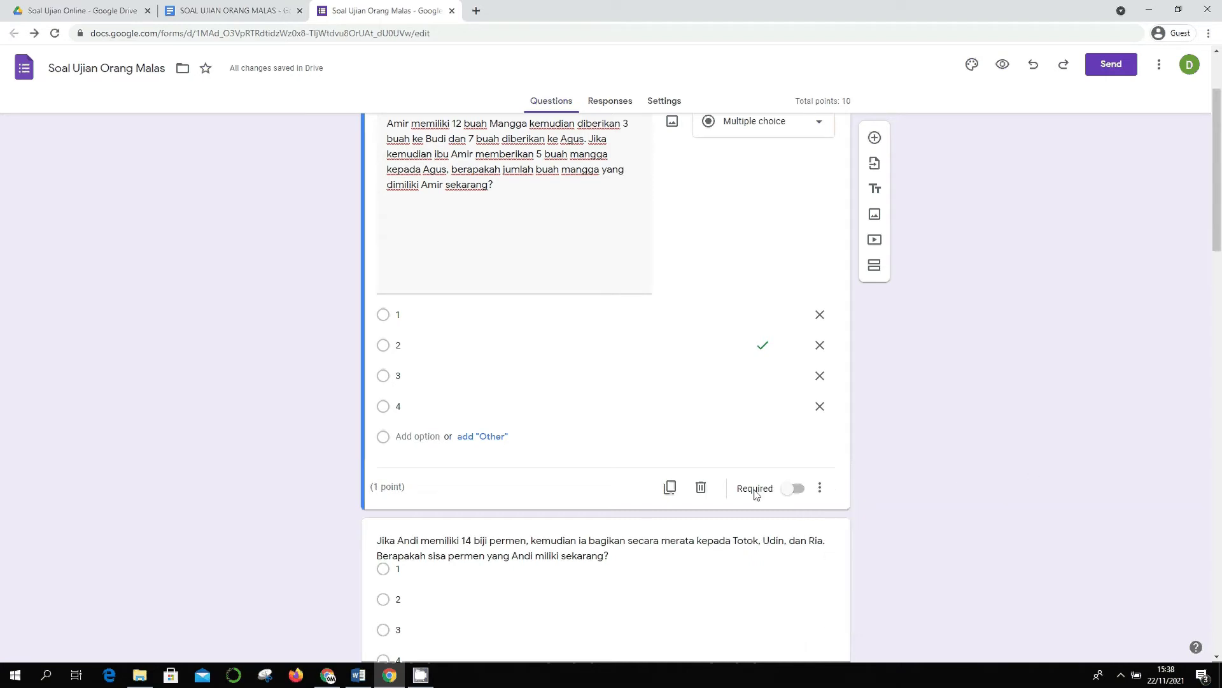
{"action": "left_click", "coordinate": [827, 494]}
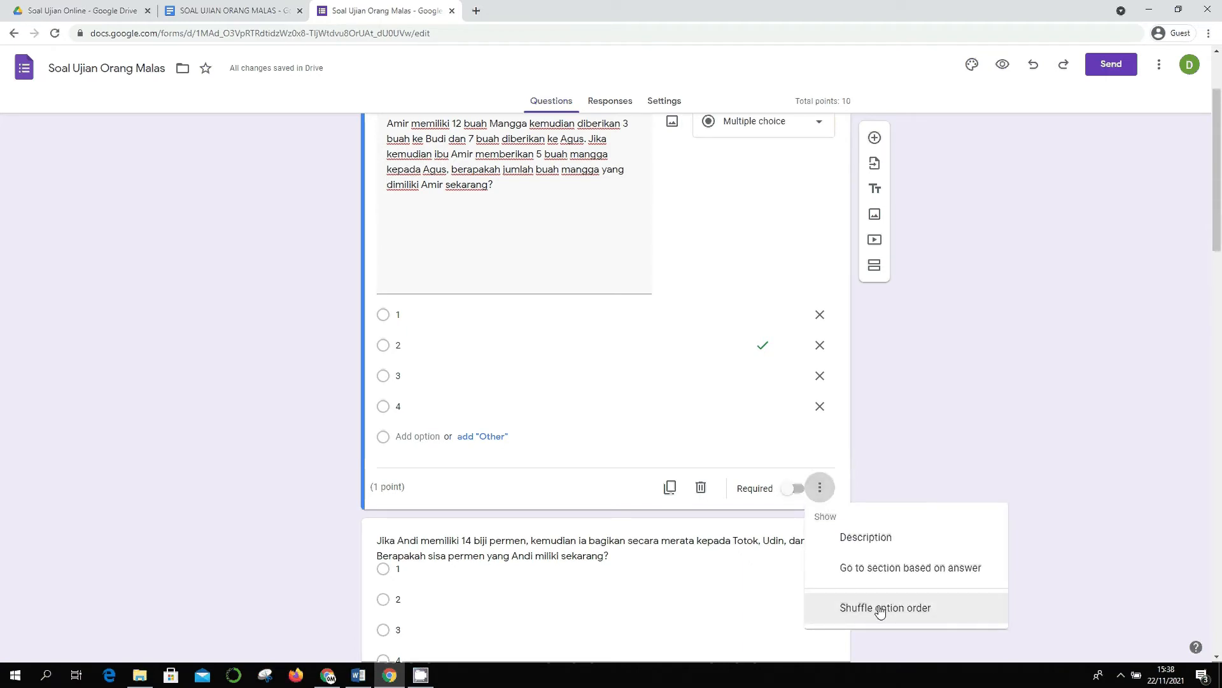
{"action": "left_click", "coordinate": [964, 389]}
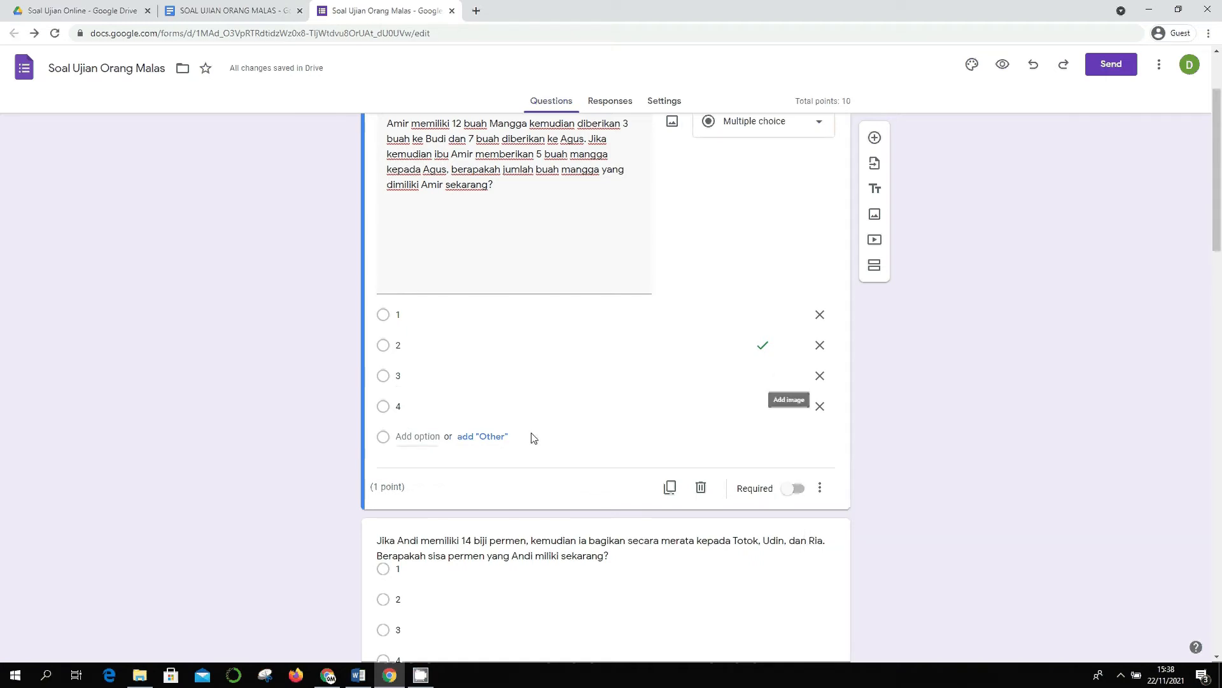
{"action": "scroll", "coordinate": [595, 482], "scroll_direction": "down", "scroll_amount": 1}
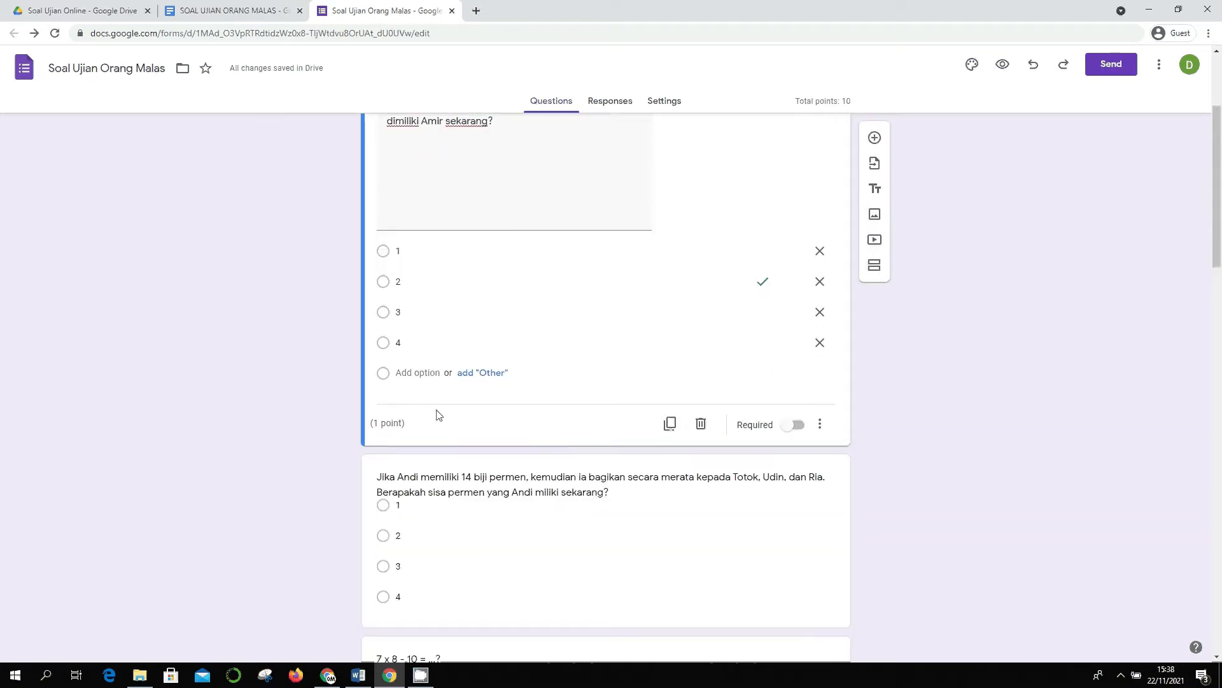
{"action": "scroll", "coordinate": [598, 426], "scroll_direction": "down", "scroll_amount": 2}
- Set the Andi candy question's answer key so only option 2 is correct
{"action": "left_click", "coordinate": [589, 409]}
{"action": "scroll", "coordinate": [643, 439], "scroll_direction": "down", "scroll_amount": 1}
{"action": "scroll", "coordinate": [485, 439], "scroll_direction": "up", "scroll_amount": 4}
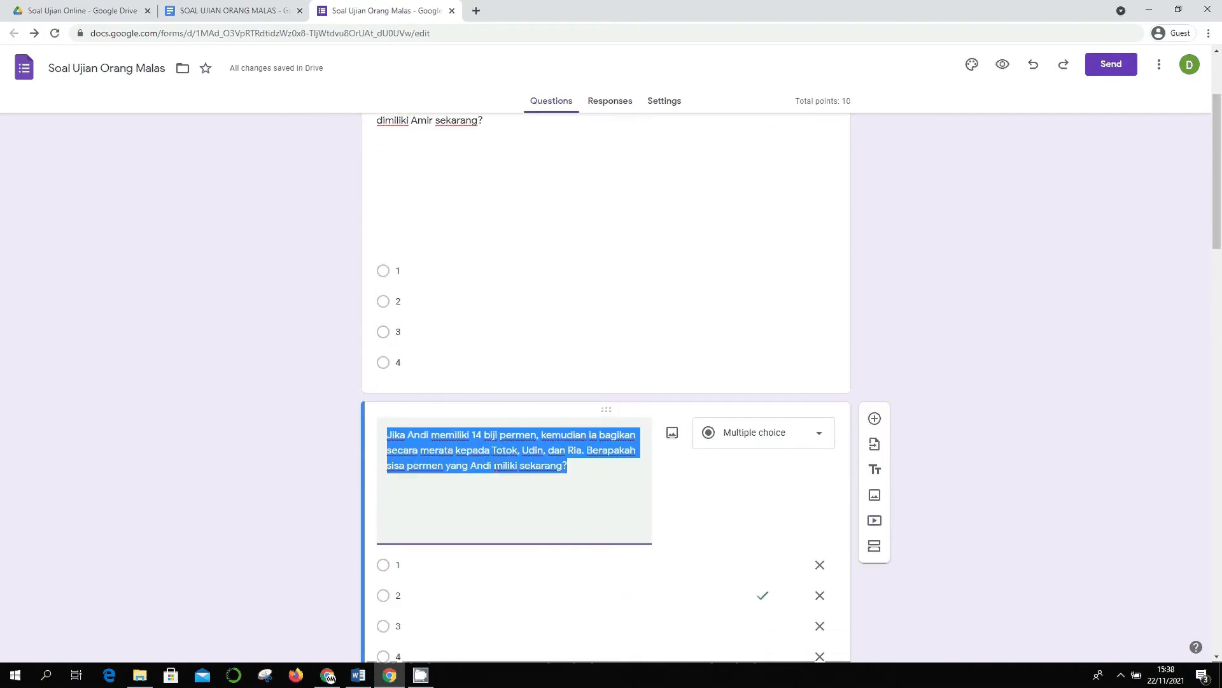
{"action": "scroll", "coordinate": [672, 416], "scroll_direction": "down", "scroll_amount": 4}
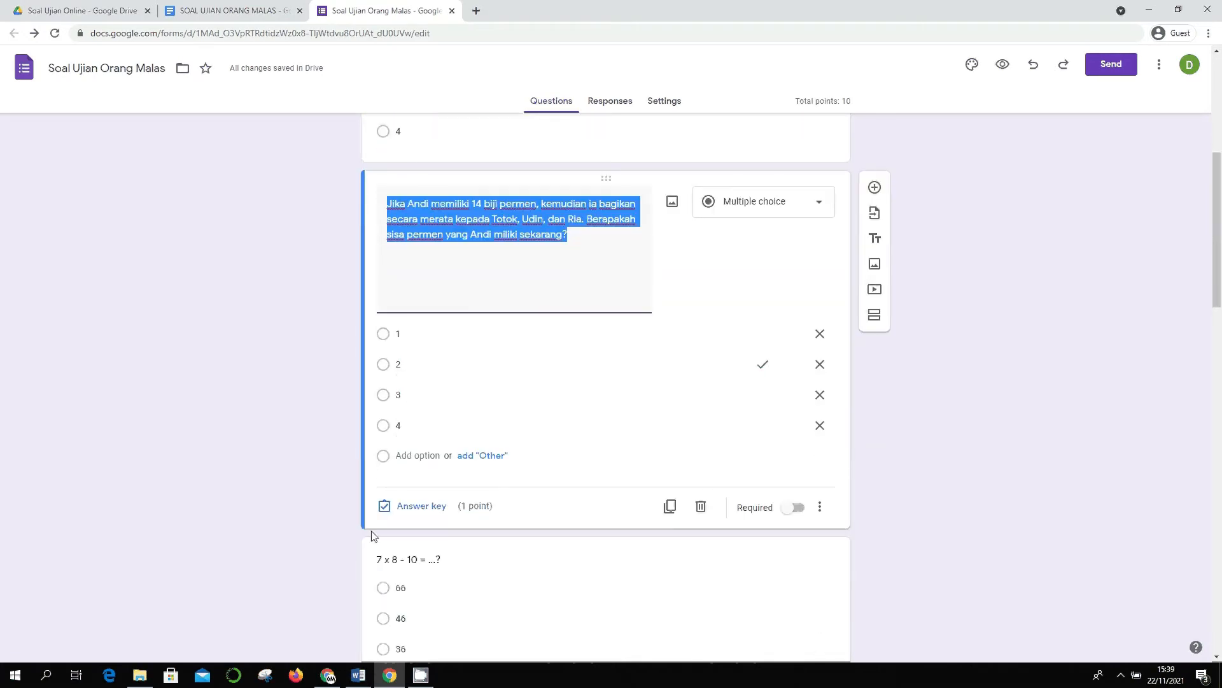
{"action": "left_click", "coordinate": [428, 508]}
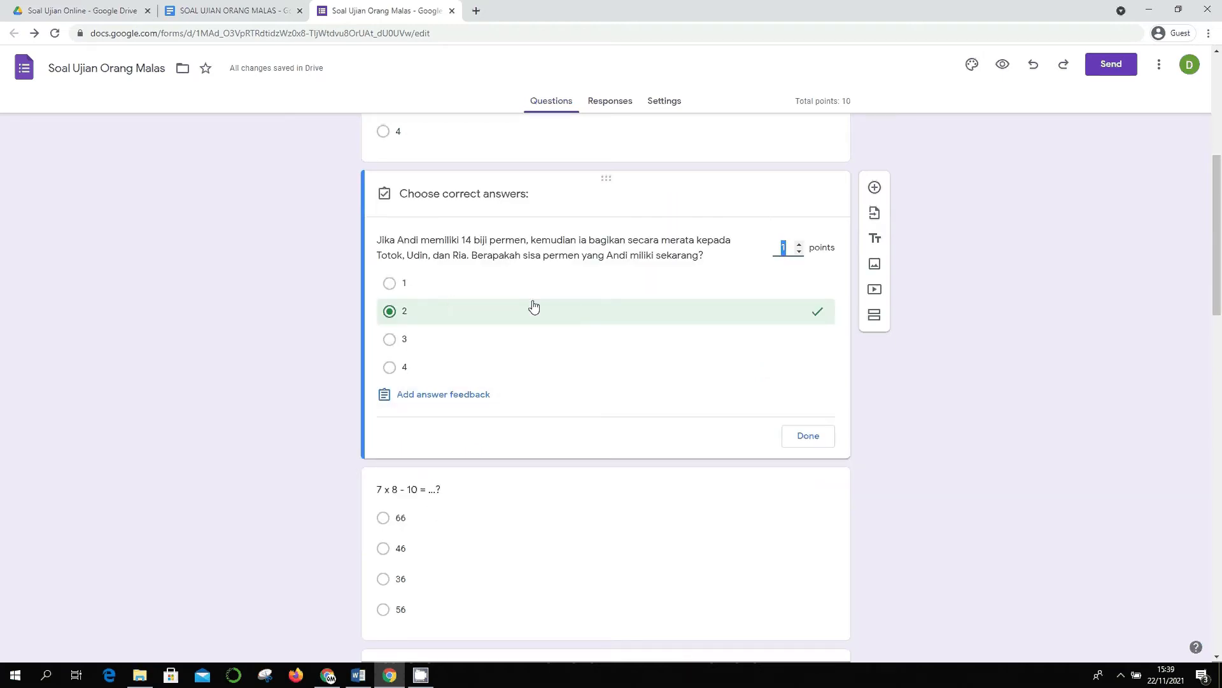
{"action": "scroll", "coordinate": [533, 307], "scroll_direction": "up", "scroll_amount": 3}
{"action": "scroll", "coordinate": [600, 404], "scroll_direction": "down", "scroll_amount": 1}
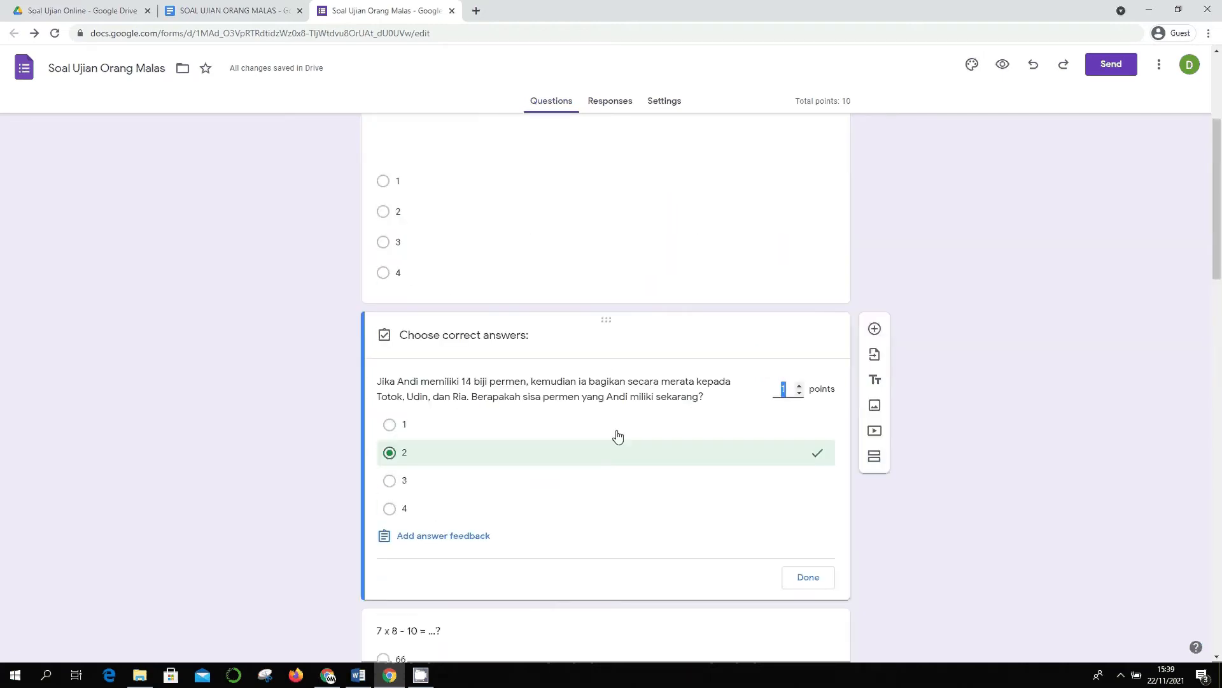
{"action": "left_click", "coordinate": [400, 468]}
{"action": "left_click", "coordinate": [394, 468]}
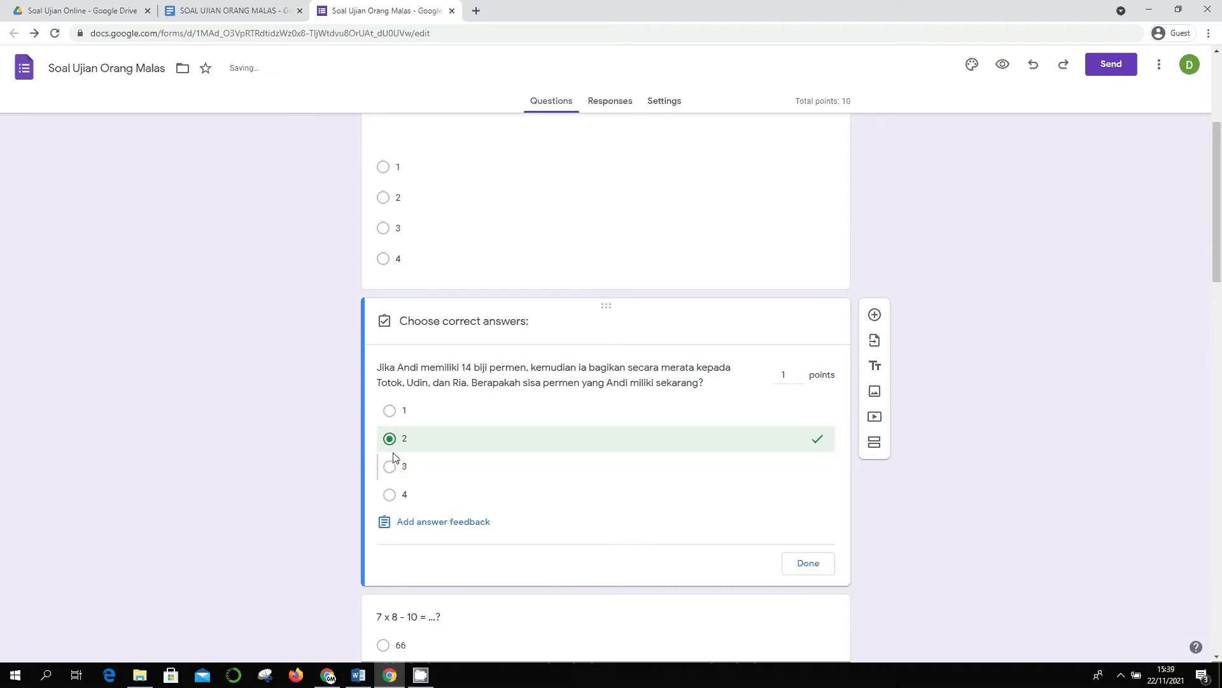
{"action": "left_click", "coordinate": [391, 442]}
{"action": "left_click", "coordinate": [392, 468]}
{"action": "left_click", "coordinate": [390, 440]}
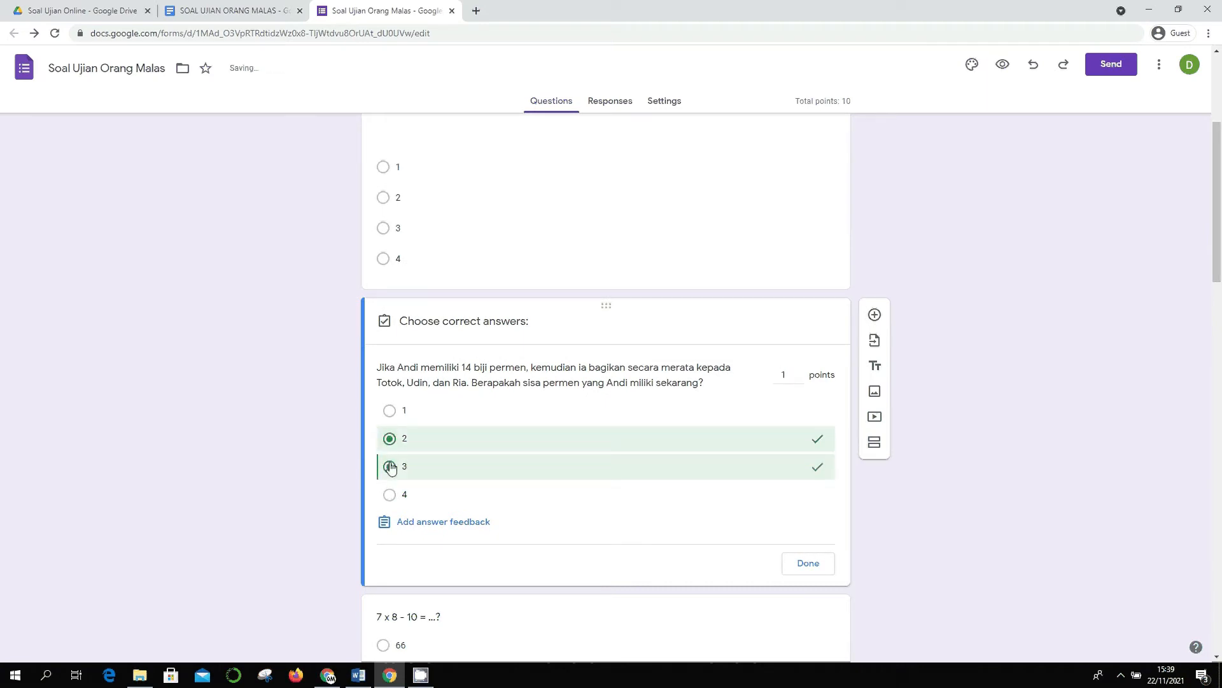
{"action": "left_click", "coordinate": [391, 461]}
{"action": "left_click", "coordinate": [390, 467]}
{"action": "left_click", "coordinate": [390, 468]}
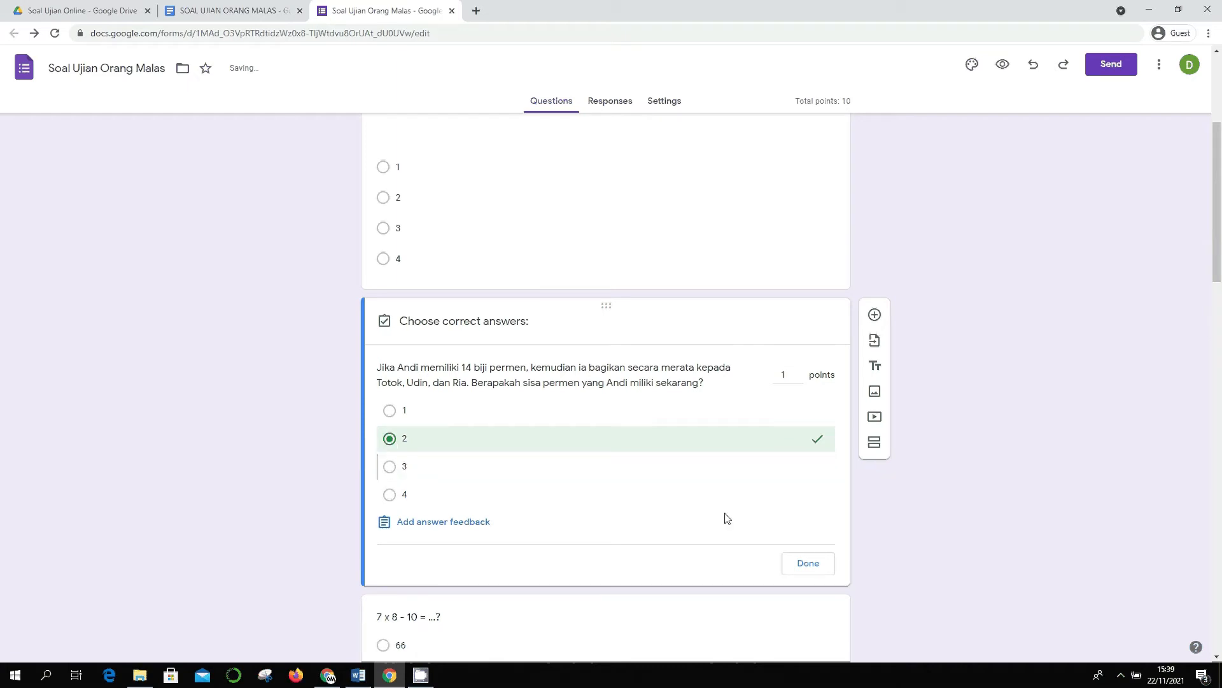
- Keep the Andi question at 1 point and save its answer key
{"action": "left_click", "coordinate": [790, 376]}
{"action": "scroll", "coordinate": [707, 425], "scroll_direction": "up", "scroll_amount": 1}
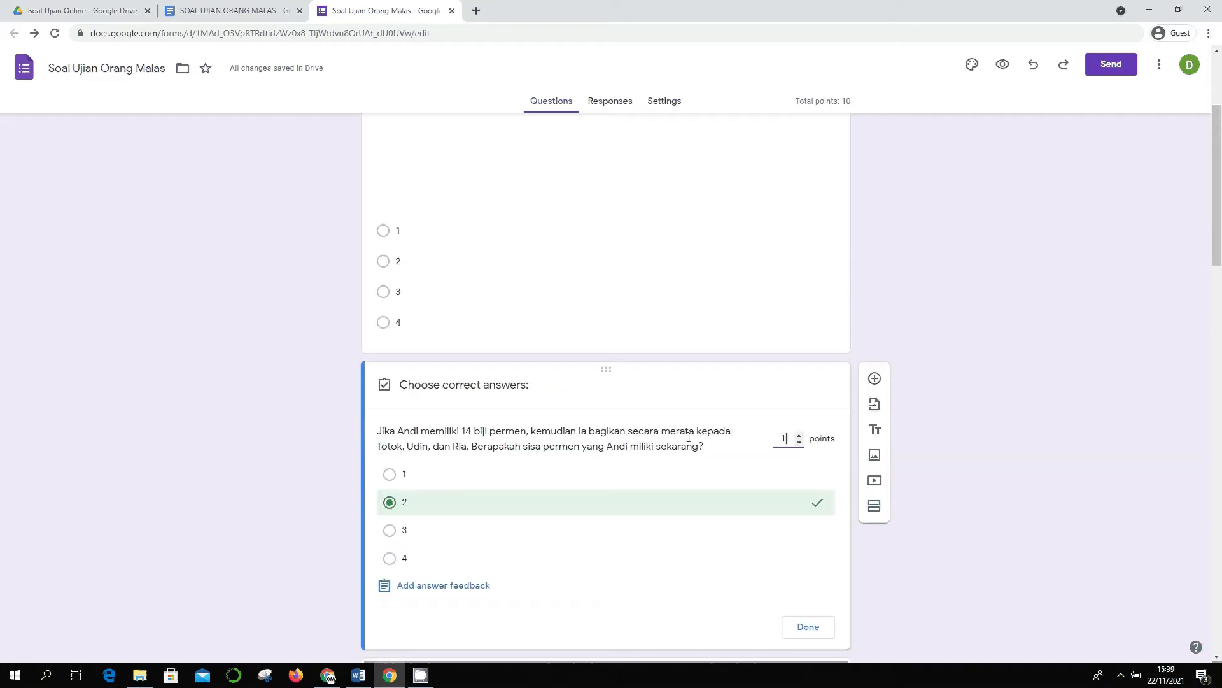
{"action": "scroll", "coordinate": [689, 437], "scroll_direction": "up", "scroll_amount": 1}
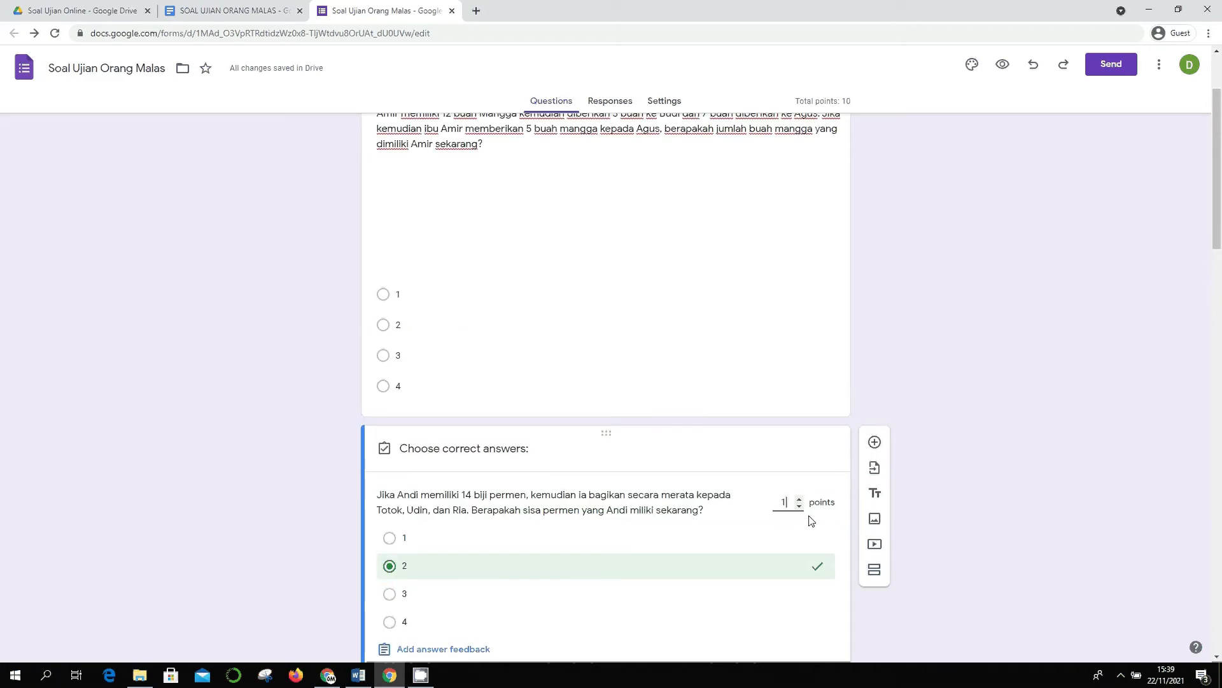
{"action": "scroll", "coordinate": [809, 521], "scroll_direction": "down", "scroll_amount": 2}
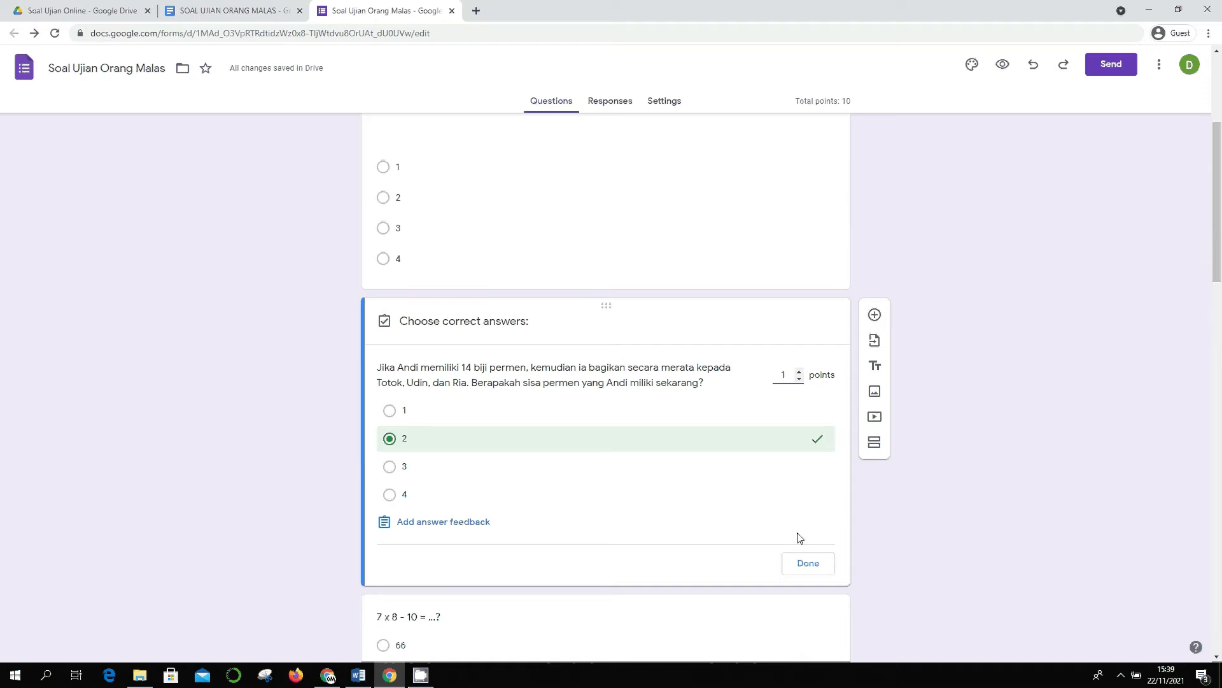
{"action": "left_click", "coordinate": [808, 563]}
{"action": "scroll", "coordinate": [974, 498], "scroll_direction": "up", "scroll_amount": 4}
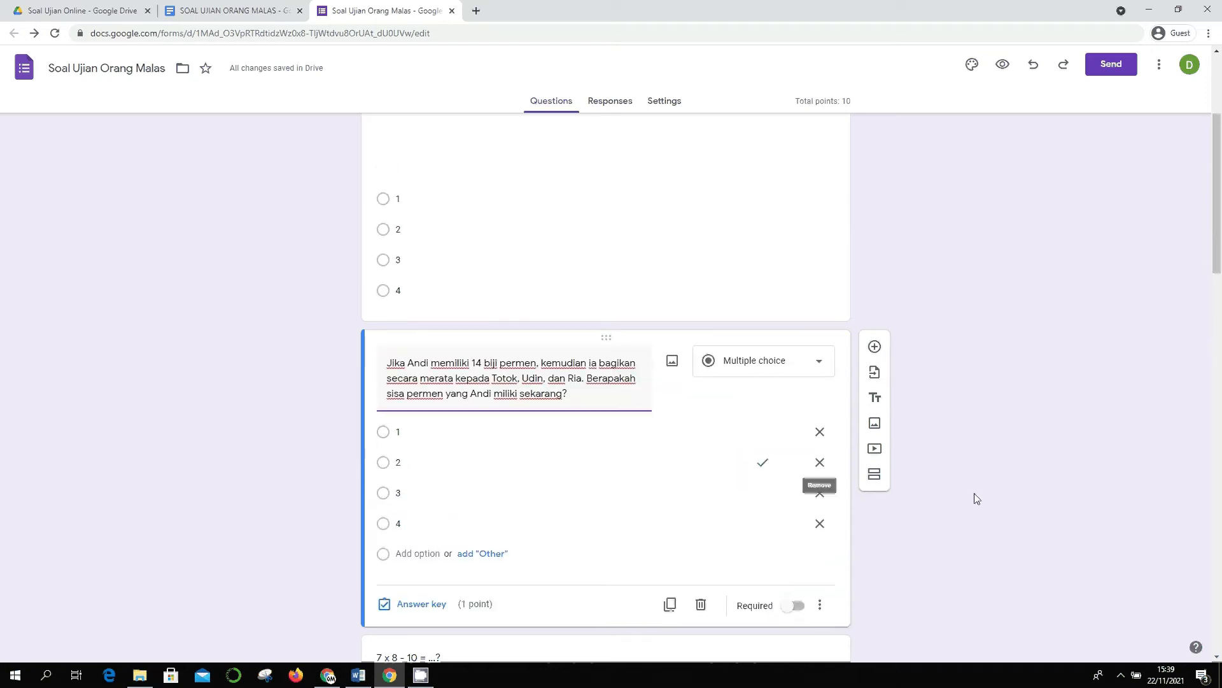
- Select into the Amir mango question's text, then clear the selection and leave the field
{"action": "left_click", "coordinate": [594, 372]}
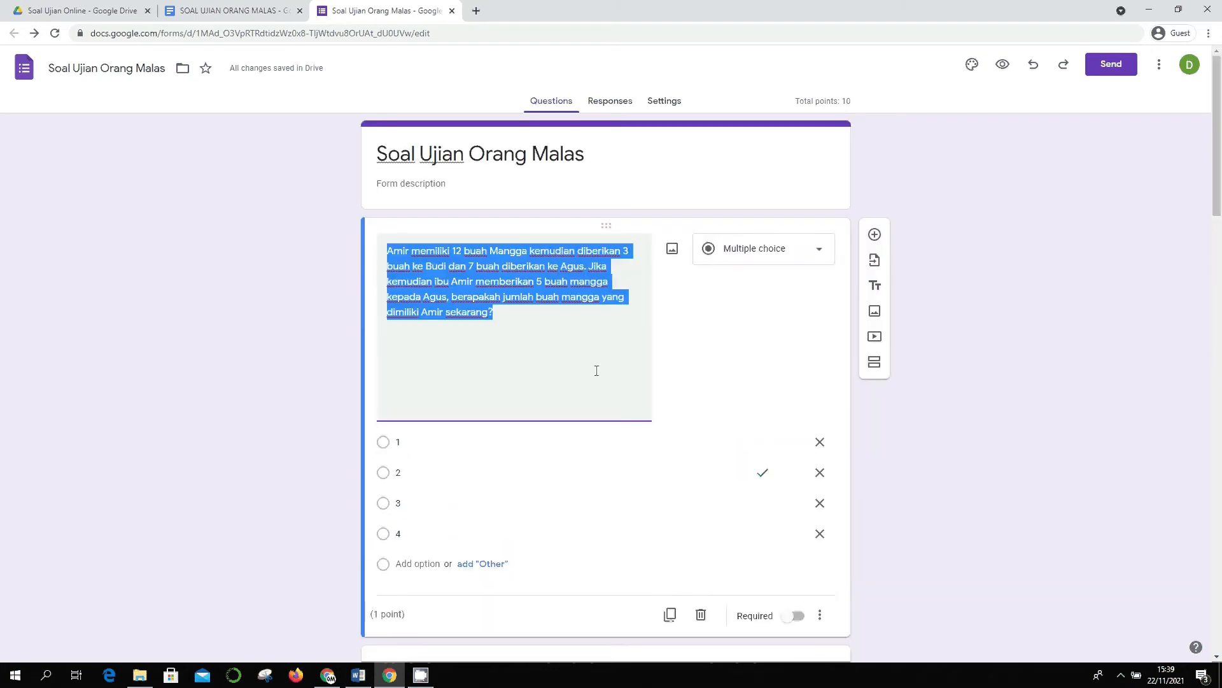
{"action": "left_click", "coordinate": [577, 400]}
{"action": "key", "text": "shift+Left"}
{"action": "key", "text": "shift+Left"}
{"action": "left_click", "coordinate": [573, 350]}
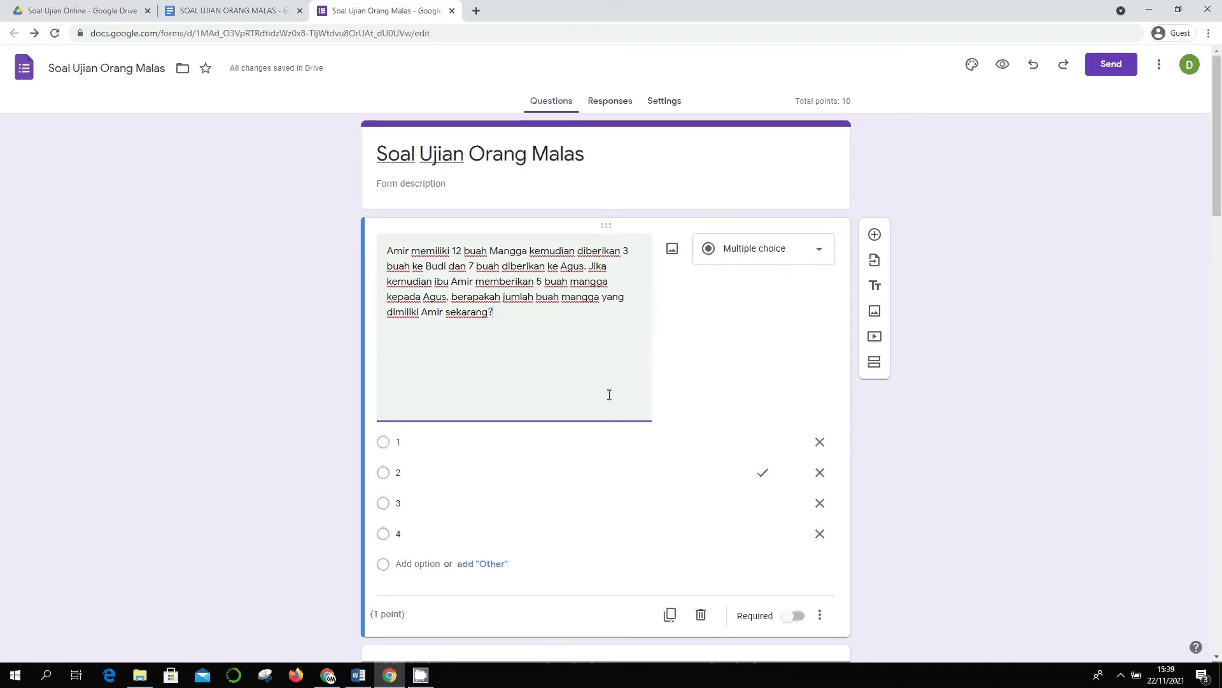
{"action": "scroll", "coordinate": [813, 503], "scroll_direction": "down", "scroll_amount": 2}
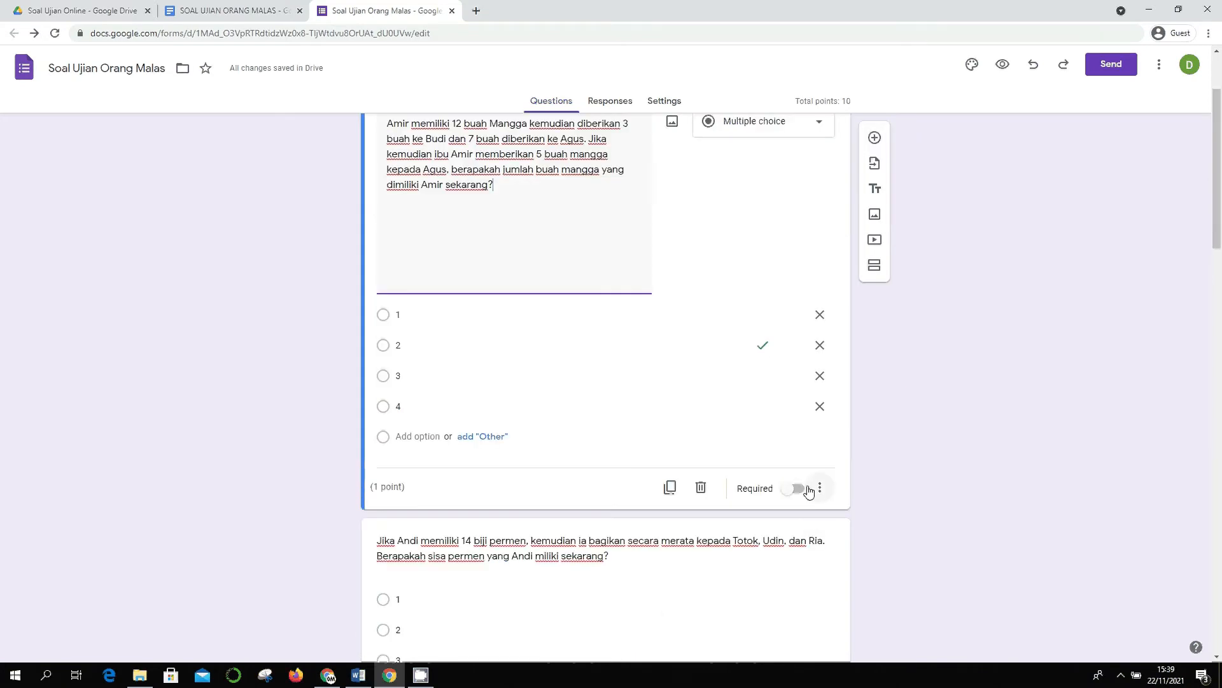
{"action": "left_click", "coordinate": [399, 488]}
{"action": "scroll", "coordinate": [914, 469], "scroll_direction": "down", "scroll_amount": 10}
- Look over the 7 x 8 - 10 and Indonesia islands questions
{"action": "left_click", "coordinate": [621, 198]}
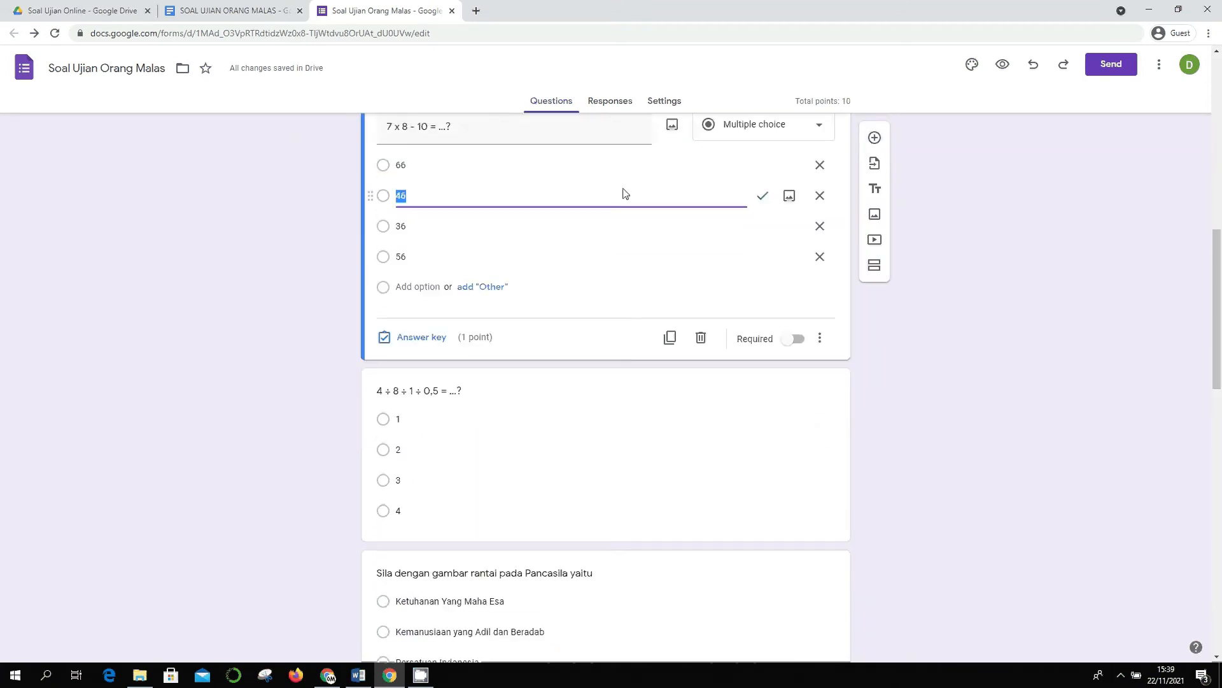
{"action": "scroll", "coordinate": [597, 357], "scroll_direction": "up", "scroll_amount": 12}
{"action": "scroll", "coordinate": [682, 253], "scroll_direction": "down", "scroll_amount": 12}
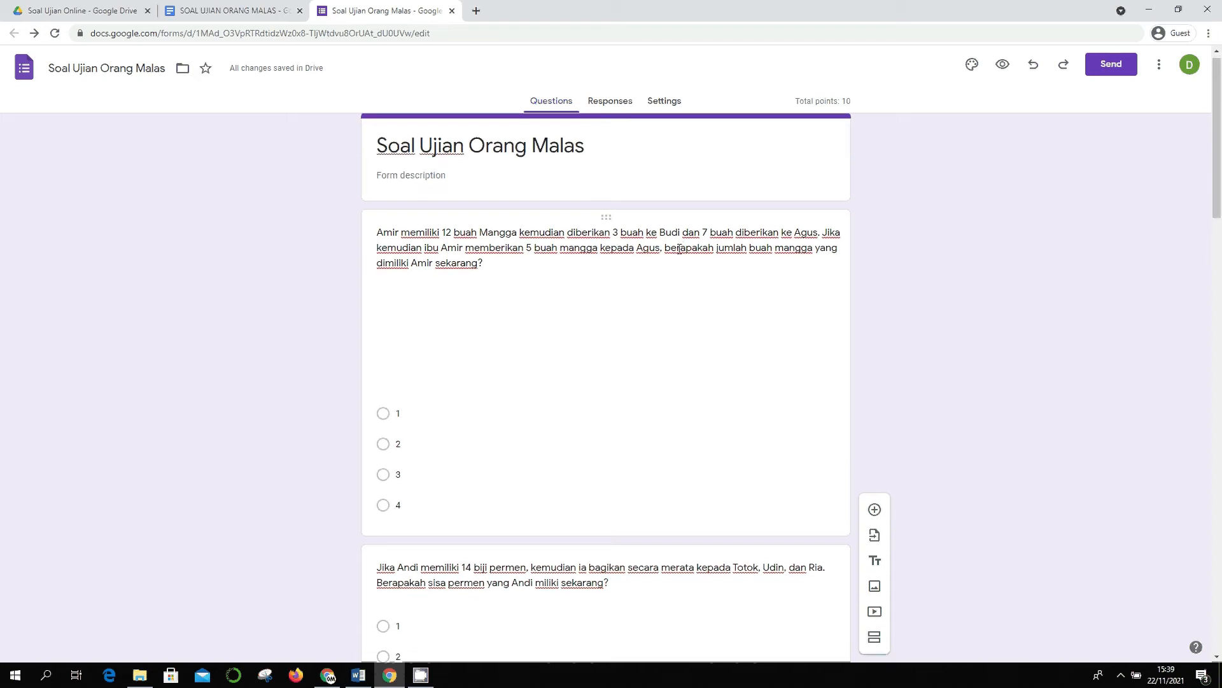
{"action": "scroll", "coordinate": [553, 353], "scroll_direction": "up", "scroll_amount": 3}
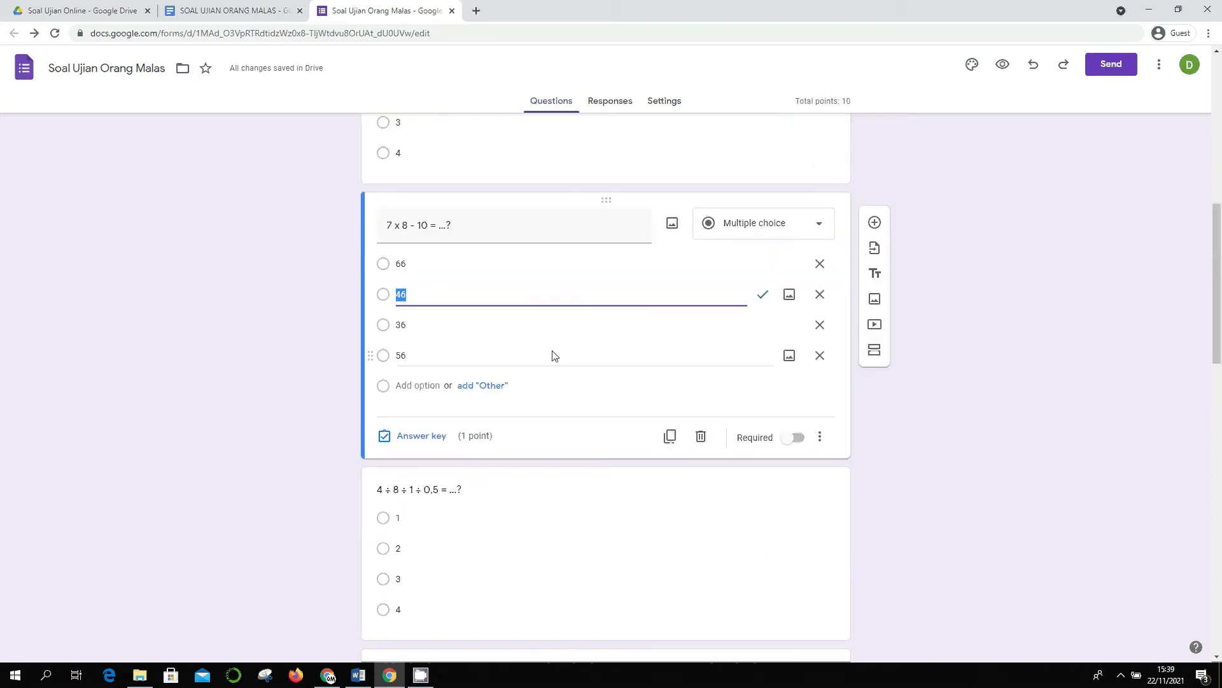
{"action": "scroll", "coordinate": [600, 510], "scroll_direction": "down", "scroll_amount": 4}
{"action": "scroll", "coordinate": [507, 396], "scroll_direction": "down", "scroll_amount": 7}
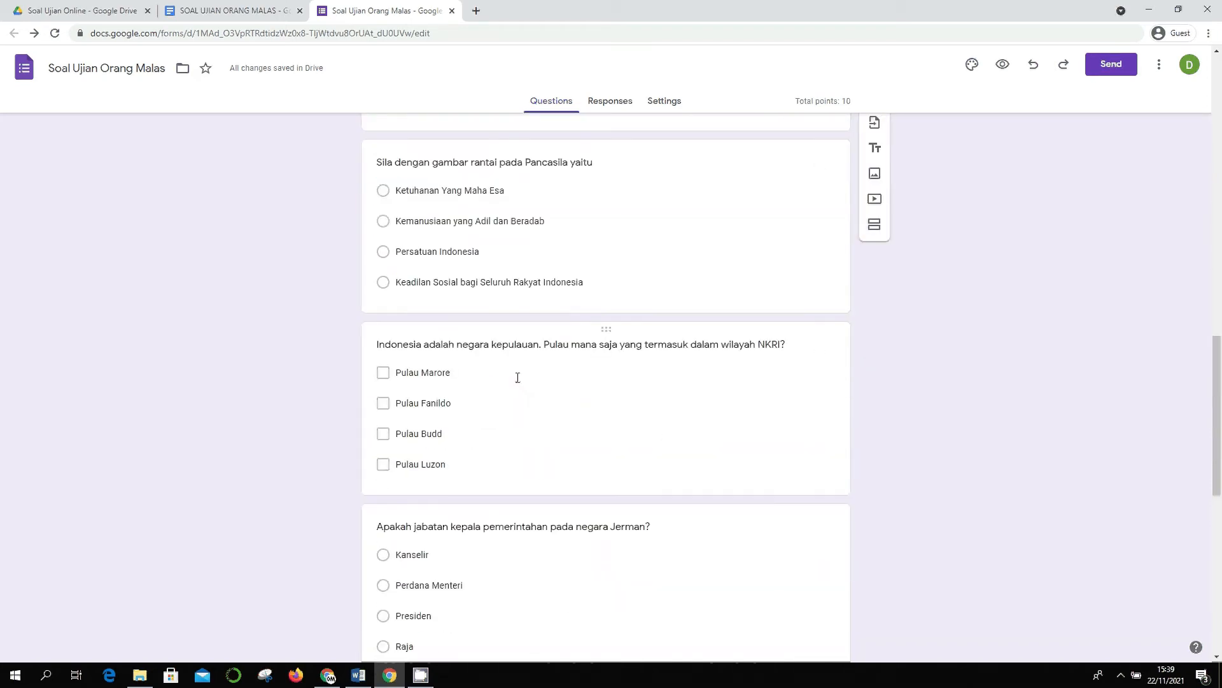
{"action": "left_click", "coordinate": [461, 212]}
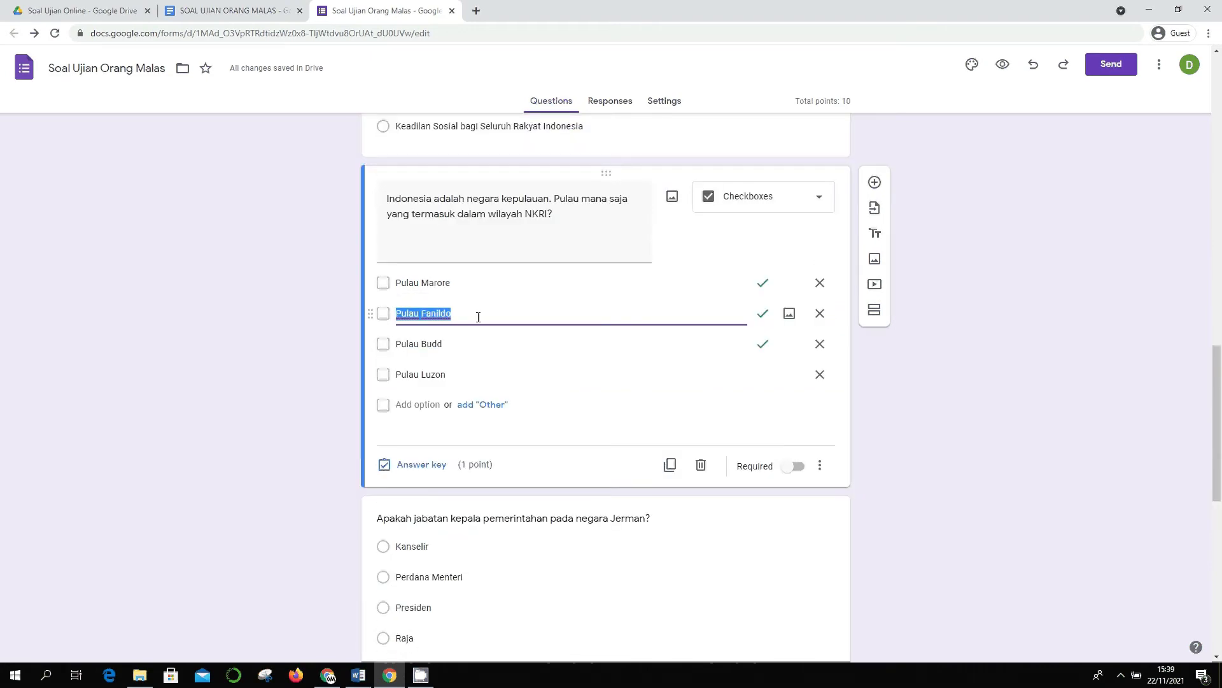
{"action": "scroll", "coordinate": [726, 325], "scroll_direction": "down", "scroll_amount": 10}
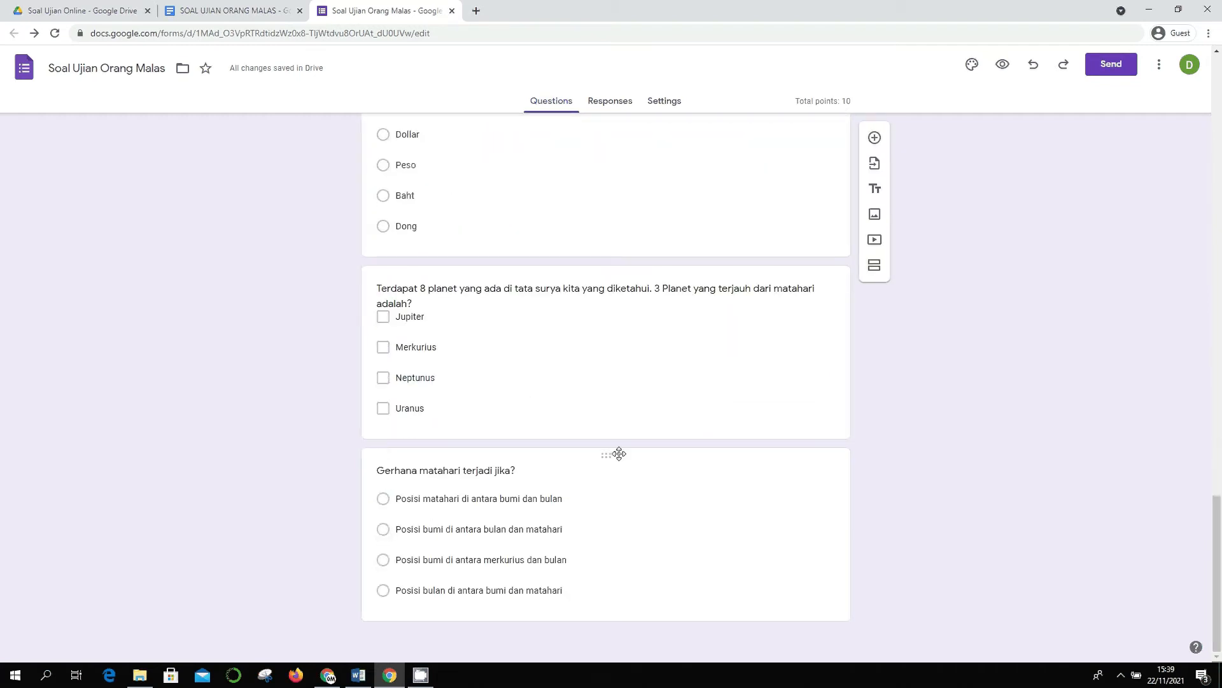
{"action": "scroll", "coordinate": [619, 454], "scroll_direction": "up", "scroll_amount": 20}
{"action": "scroll", "coordinate": [617, 454], "scroll_direction": "up", "scroll_amount": 2}
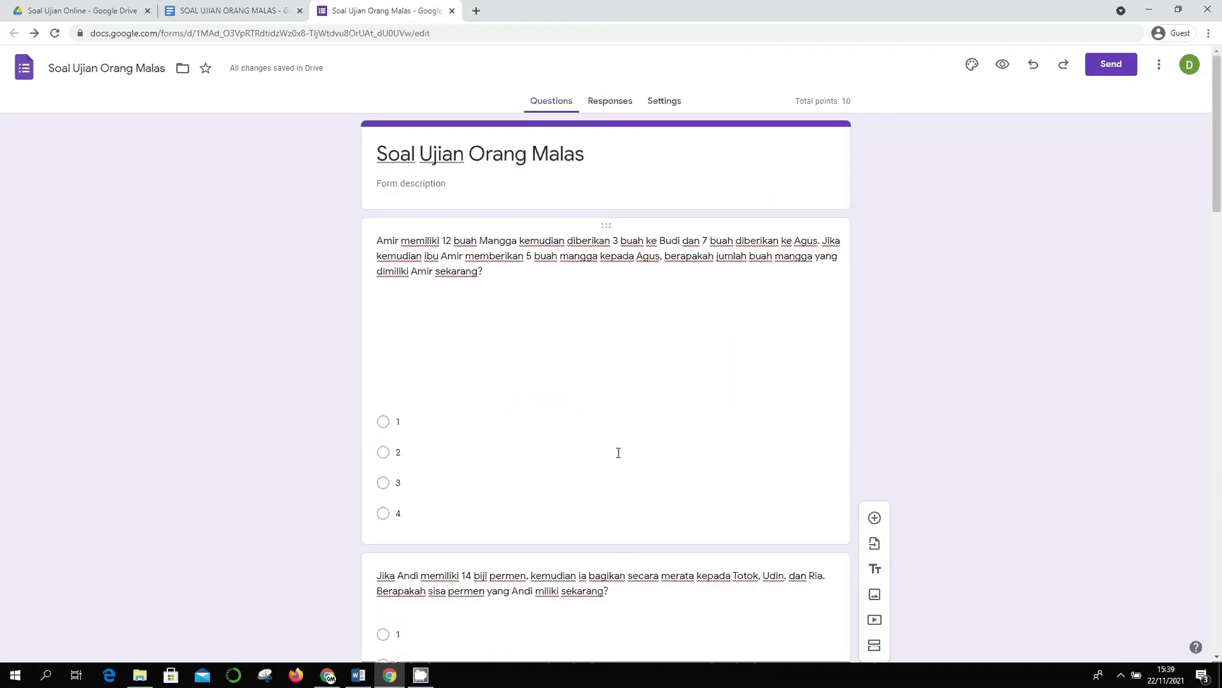
- Go back to the Amir mango question, then open the form's Settings page
{"action": "left_click", "coordinate": [543, 308]}
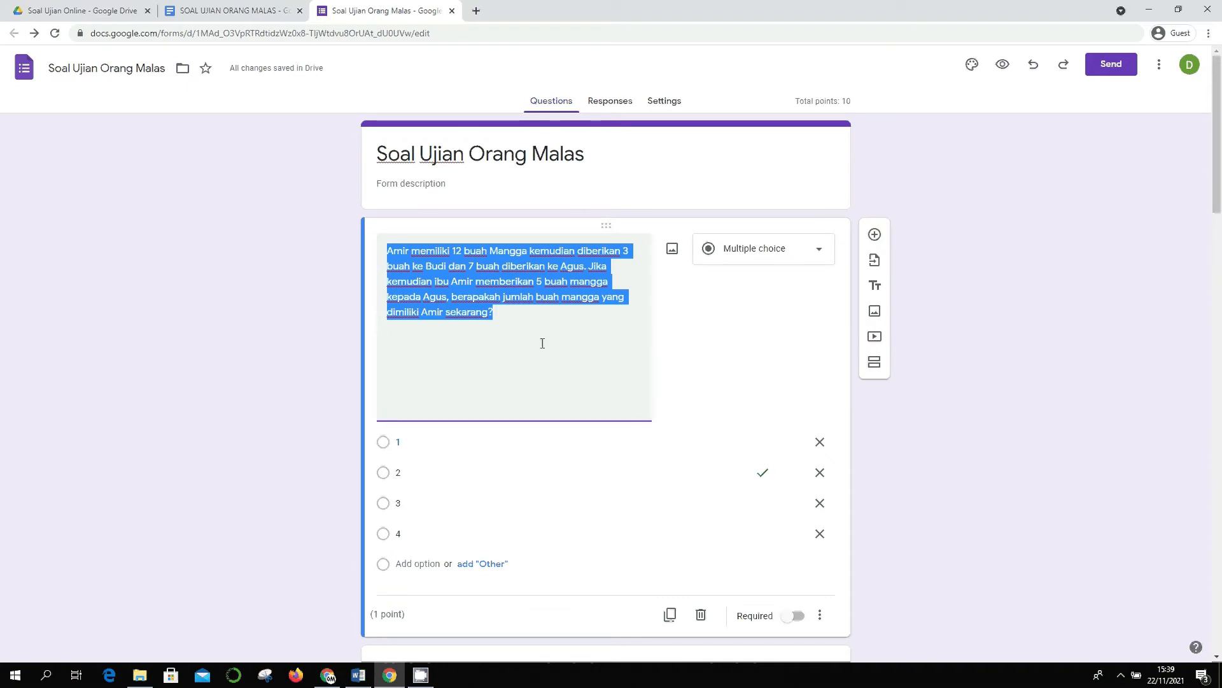
{"action": "left_click", "coordinate": [529, 326]}
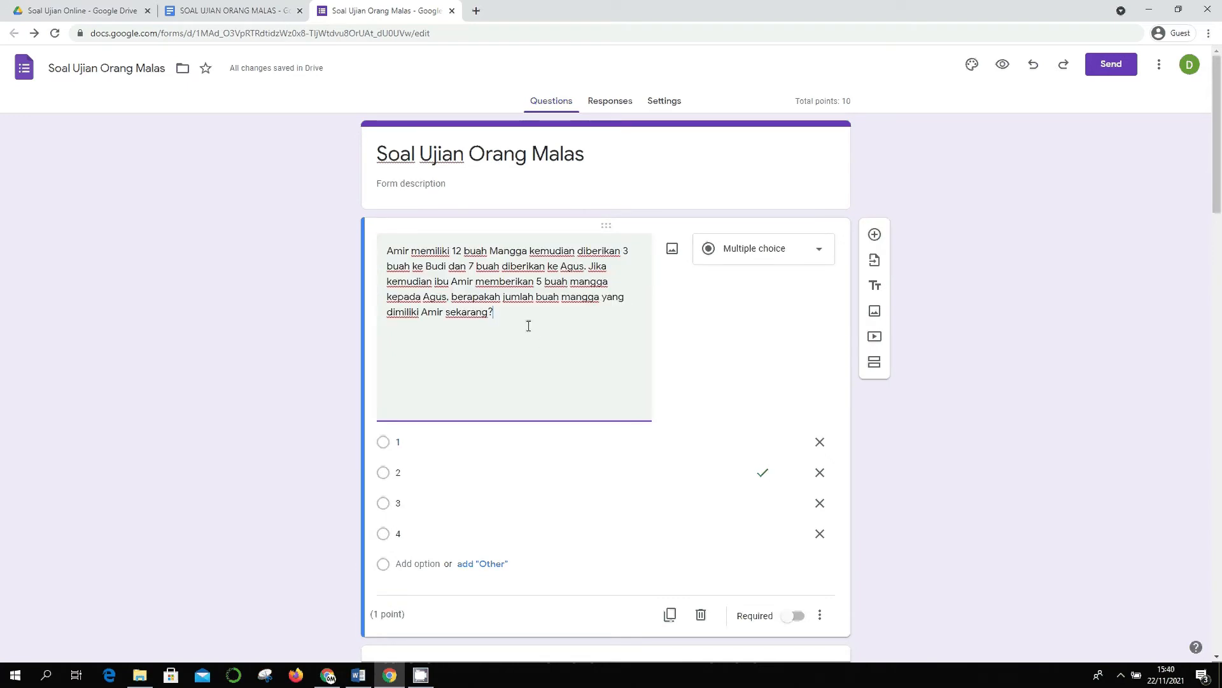
{"action": "left_click", "coordinate": [665, 103]}
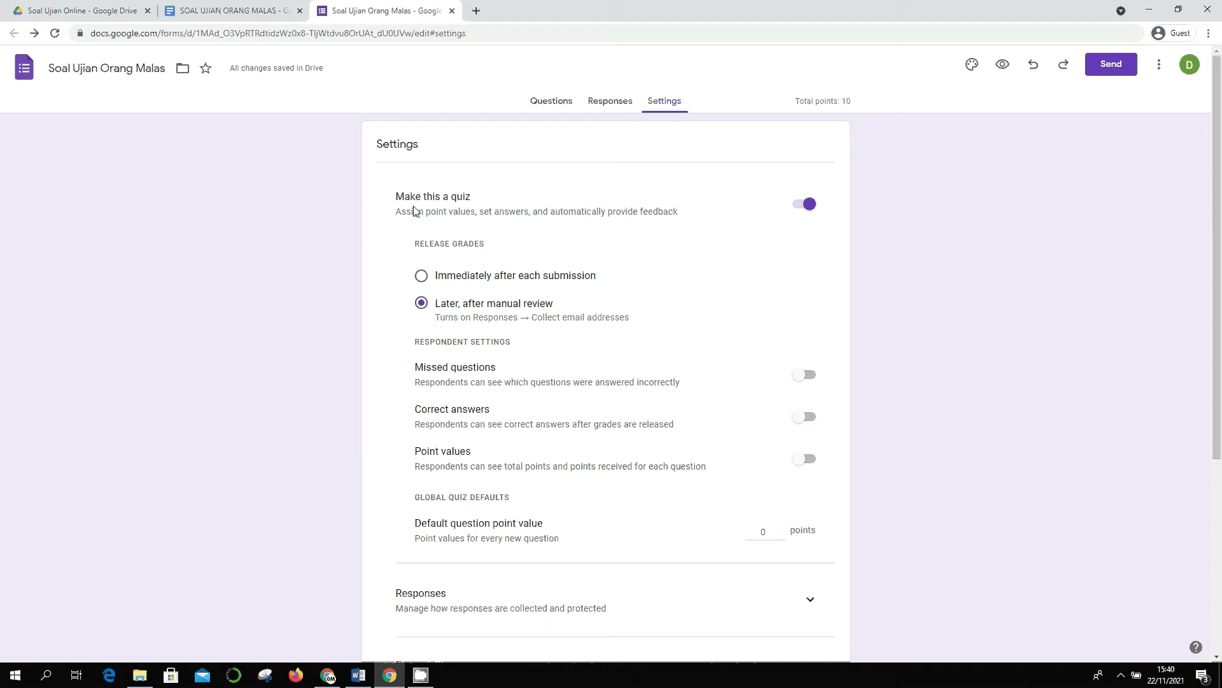
- Set Release grades to 'Immediately after each submission'
{"action": "scroll", "coordinate": [822, 207], "scroll_direction": "down", "scroll_amount": 2}
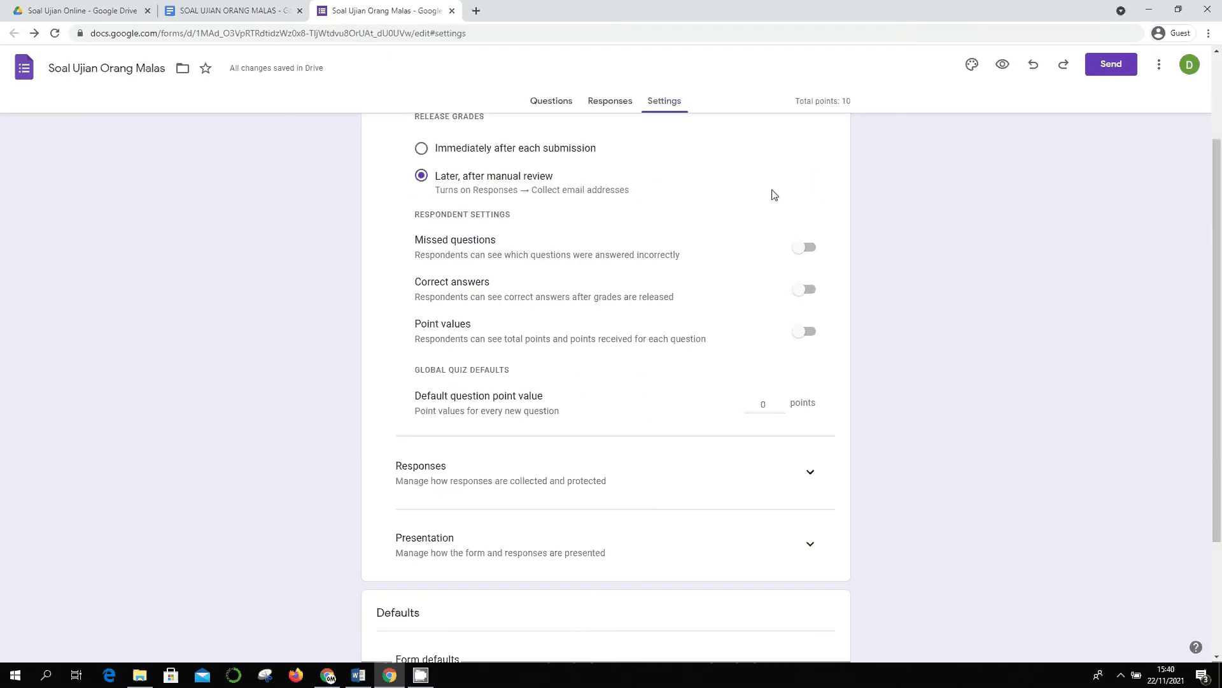
{"action": "scroll", "coordinate": [811, 200], "scroll_direction": "up", "scroll_amount": 1}
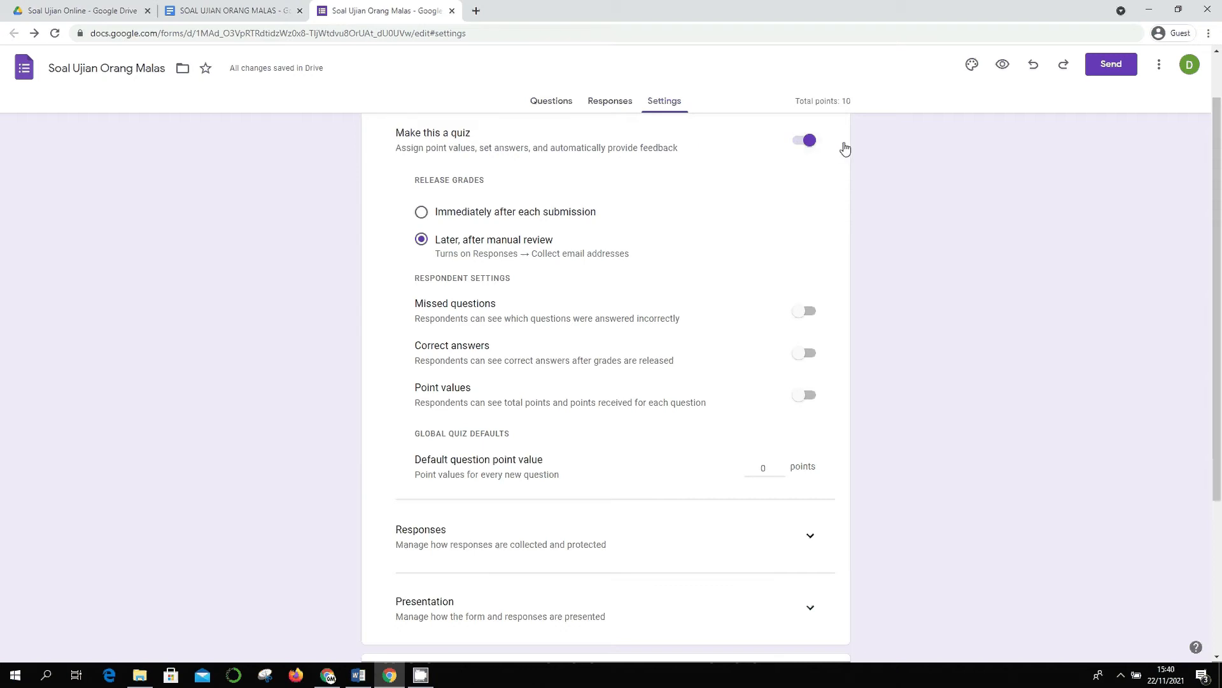
{"action": "left_click", "coordinate": [423, 212]}
{"action": "scroll", "coordinate": [828, 288], "scroll_direction": "down", "scroll_amount": 1}
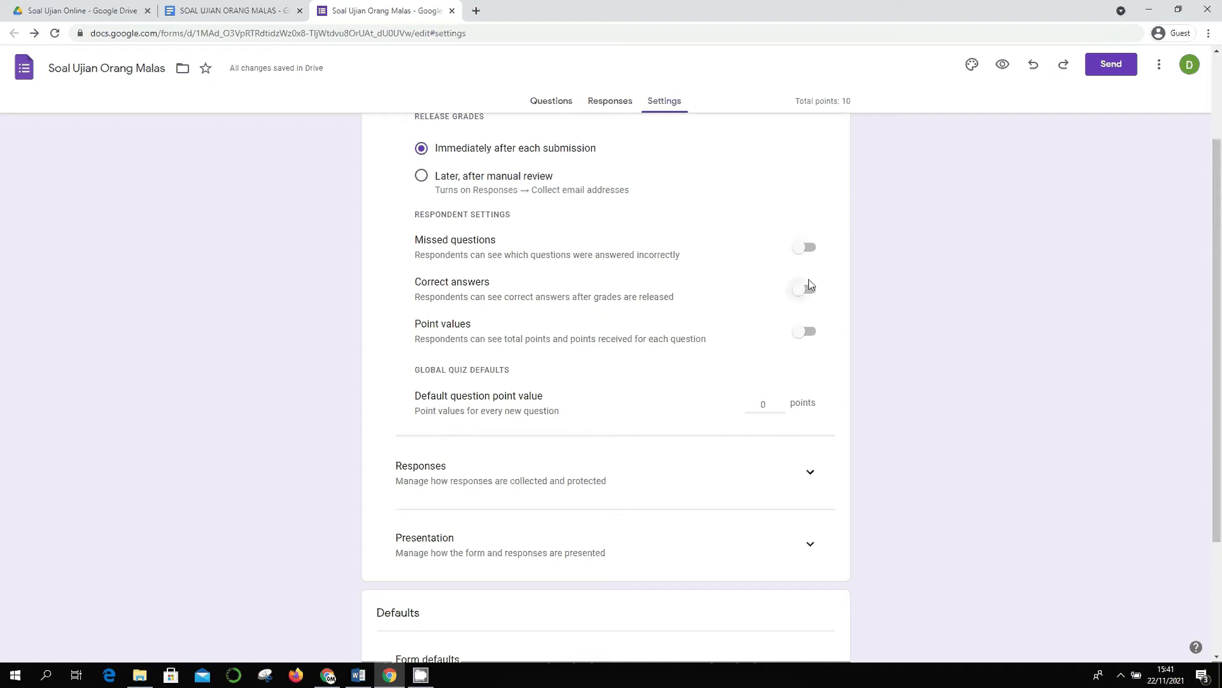
- Turn on Missed questions for respondents while leaving Correct answers off
{"action": "left_click", "coordinate": [798, 248]}
{"action": "scroll", "coordinate": [808, 264], "scroll_direction": "down", "scroll_amount": 1}
{"action": "scroll", "coordinate": [808, 262], "scroll_direction": "up", "scroll_amount": 1}
{"action": "left_click", "coordinate": [810, 291]}
{"action": "left_click", "coordinate": [811, 293]}
{"action": "left_click", "coordinate": [803, 291]}
{"action": "left_click", "coordinate": [796, 294]}
{"action": "scroll", "coordinate": [953, 358], "scroll_direction": "down", "scroll_amount": 3}
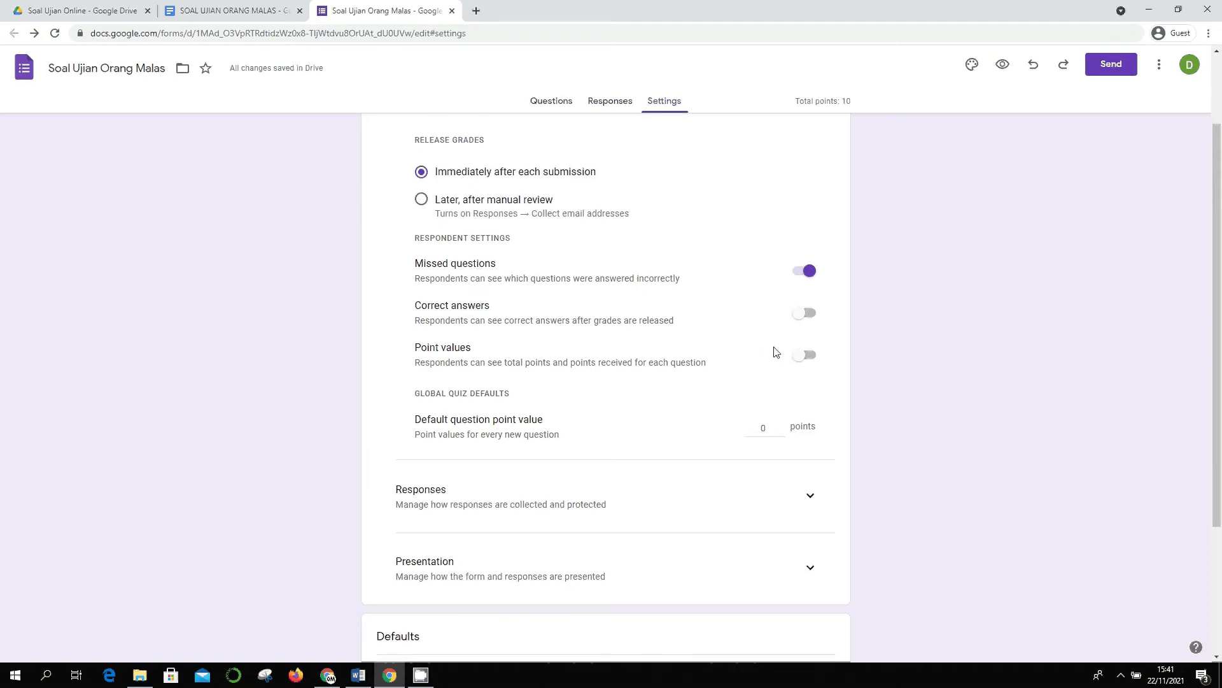
{"action": "scroll", "coordinate": [769, 344], "scroll_direction": "down", "scroll_amount": 1}
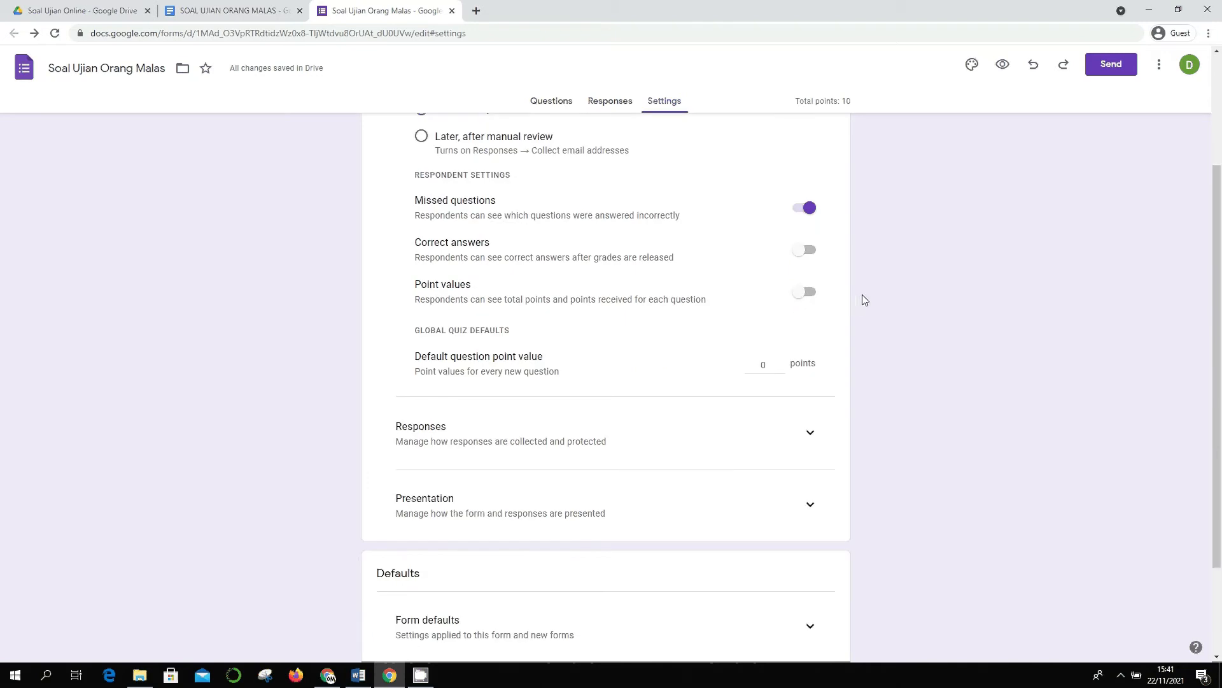
- Turn on Point values and set the default question point value to 1
{"action": "left_click", "coordinate": [807, 300]}
{"action": "key", "text": "Tab"}
{"action": "type", "text": "1"}
{"action": "left_click", "coordinate": [907, 376]}
{"action": "scroll", "coordinate": [907, 346], "scroll_direction": "up", "scroll_amount": 3}
{"action": "scroll", "coordinate": [908, 346], "scroll_direction": "down", "scroll_amount": 4}
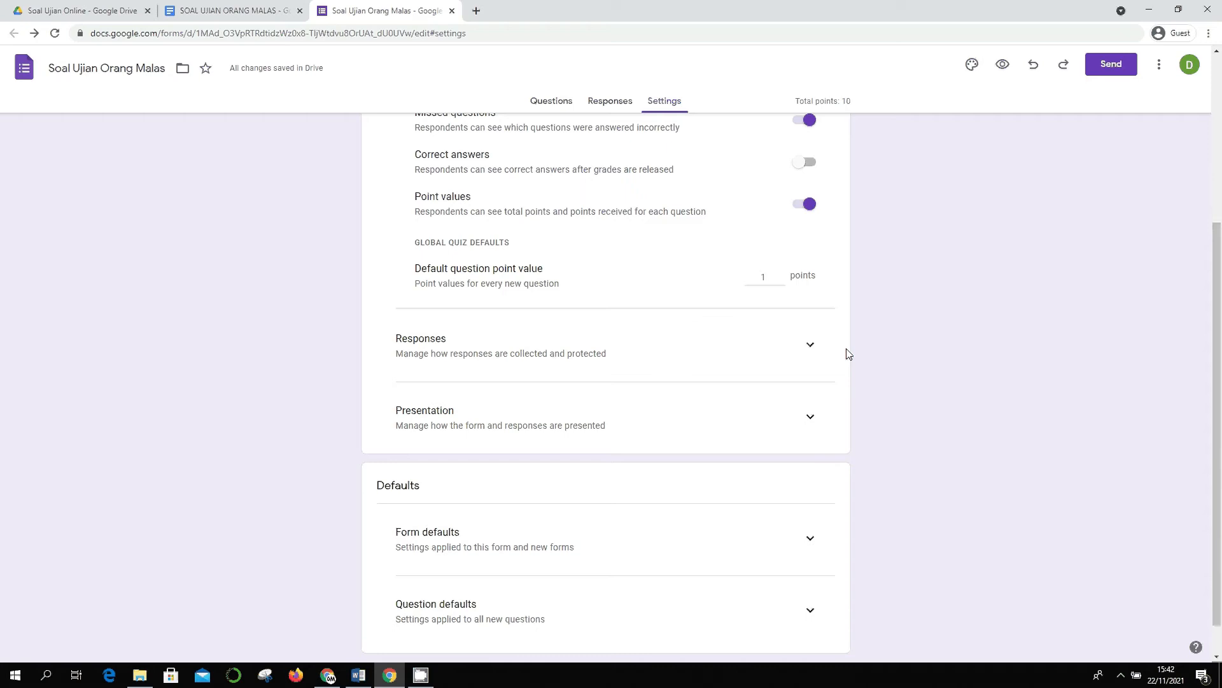
{"action": "scroll", "coordinate": [849, 354], "scroll_direction": "up", "scroll_amount": 2}
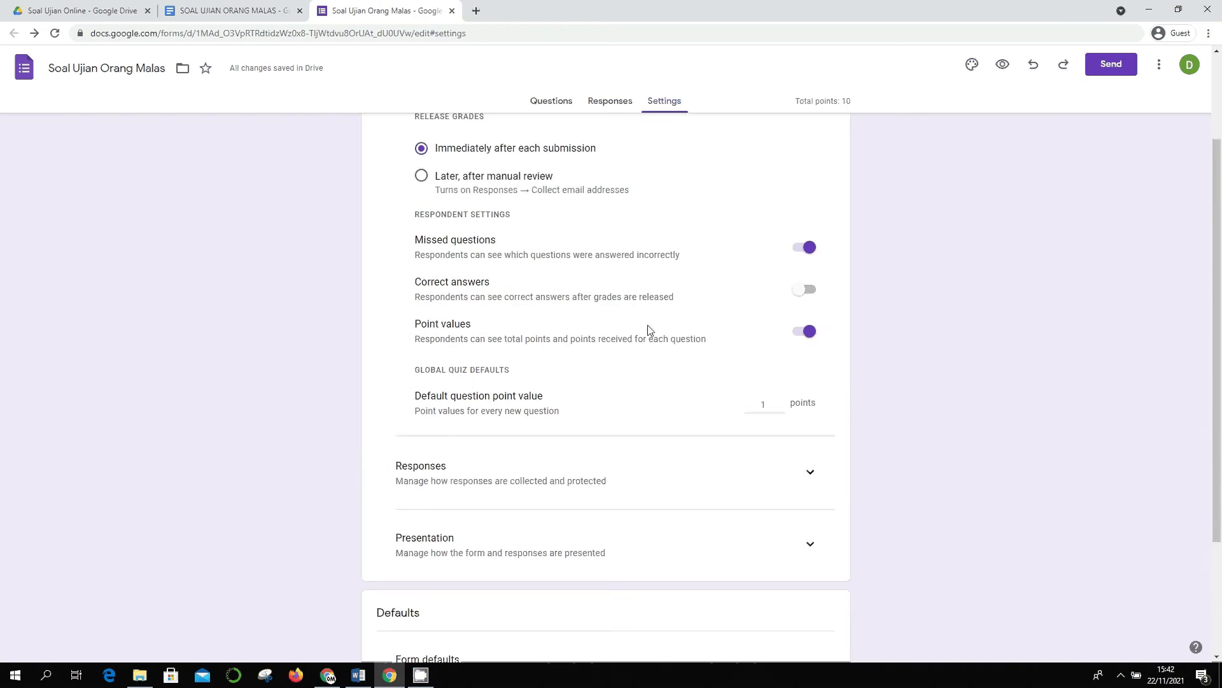
{"action": "scroll", "coordinate": [847, 373], "scroll_direction": "down", "scroll_amount": 2}
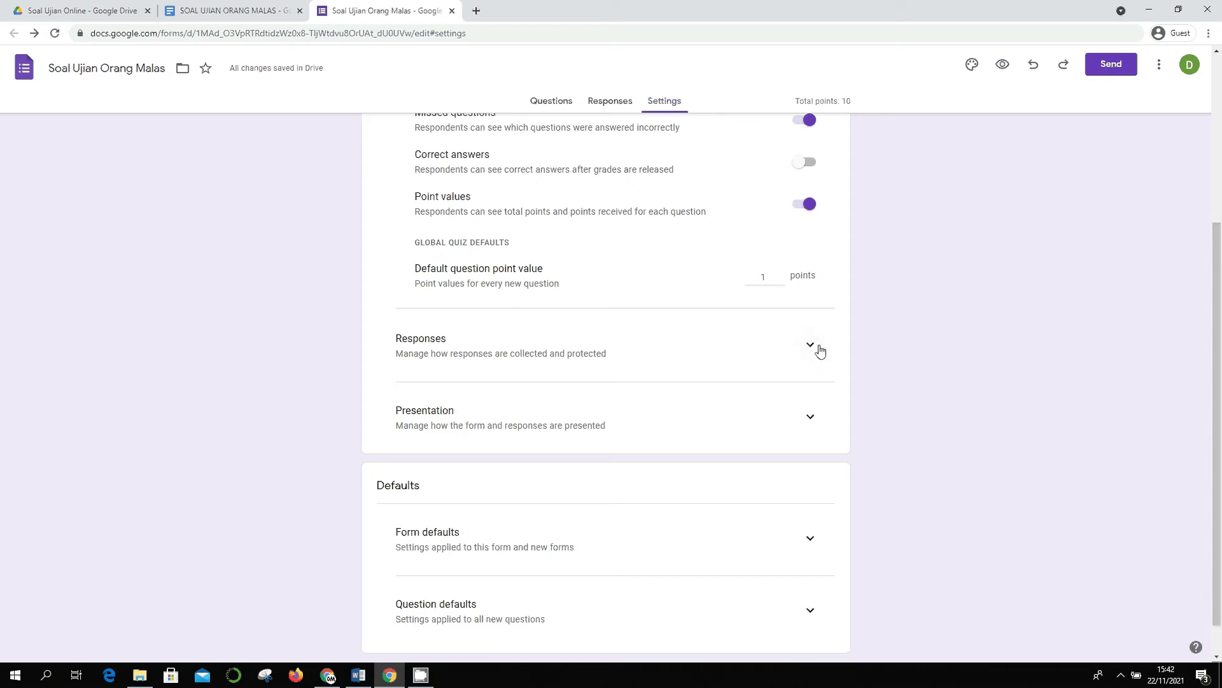
- Expand the Responses settings and leave 'Limit to 1 response' switched off after trying it
{"action": "left_click", "coordinate": [818, 350]}
{"action": "scroll", "coordinate": [898, 381], "scroll_direction": "down", "scroll_amount": 1}
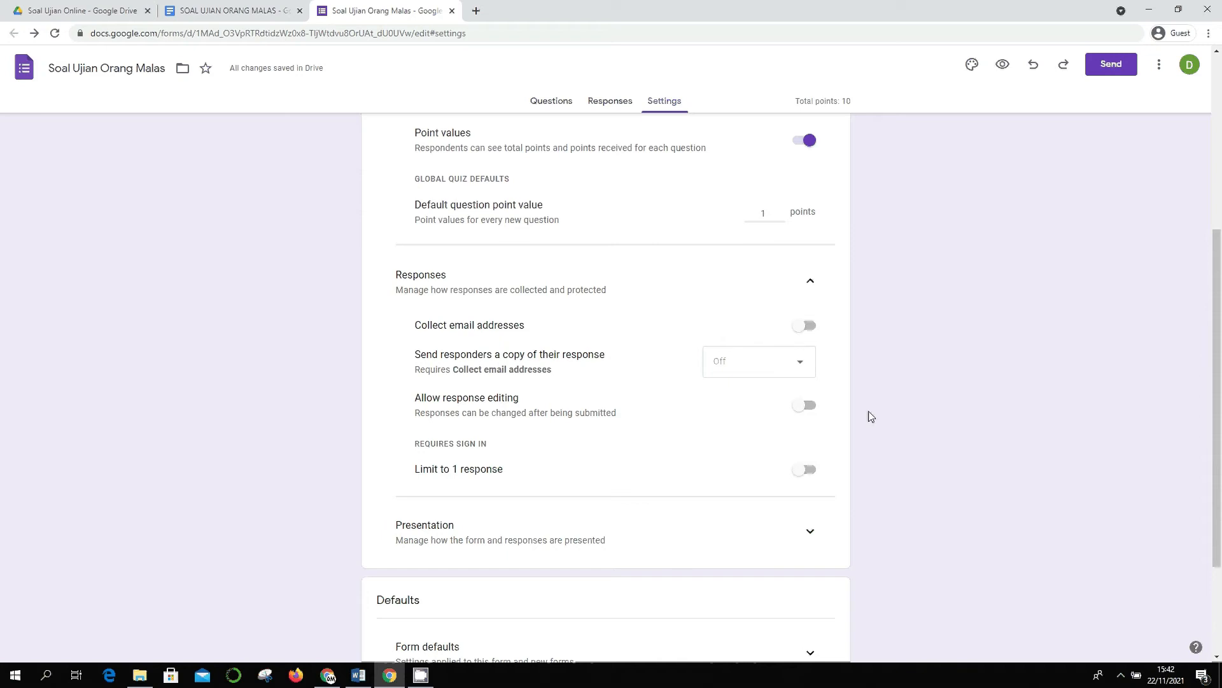
{"action": "scroll", "coordinate": [827, 377], "scroll_direction": "down", "scroll_amount": 1}
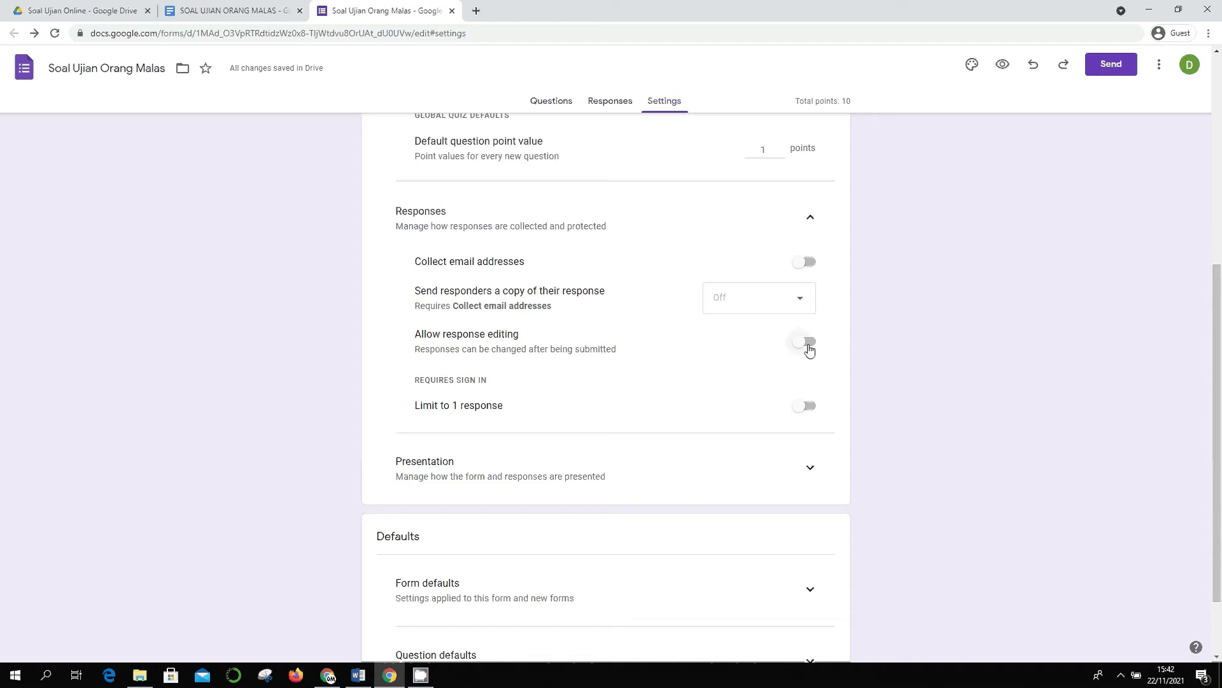
{"action": "scroll", "coordinate": [877, 363], "scroll_direction": "down", "scroll_amount": 2}
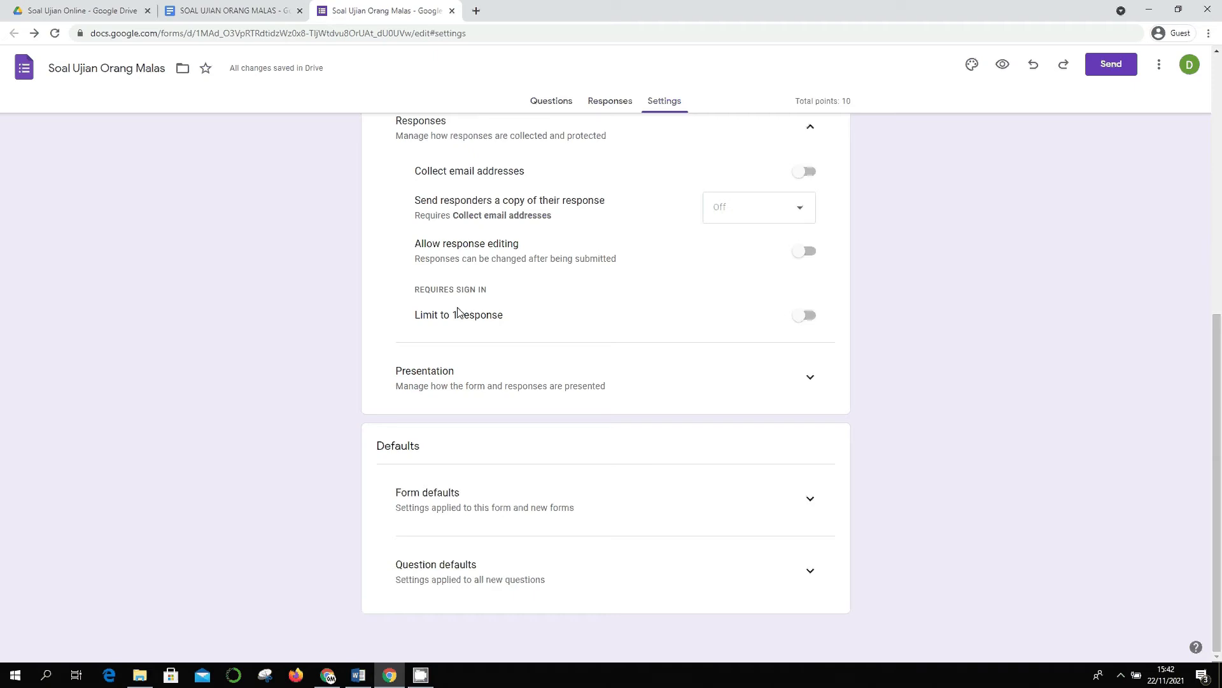
{"action": "left_click", "coordinate": [811, 319]}
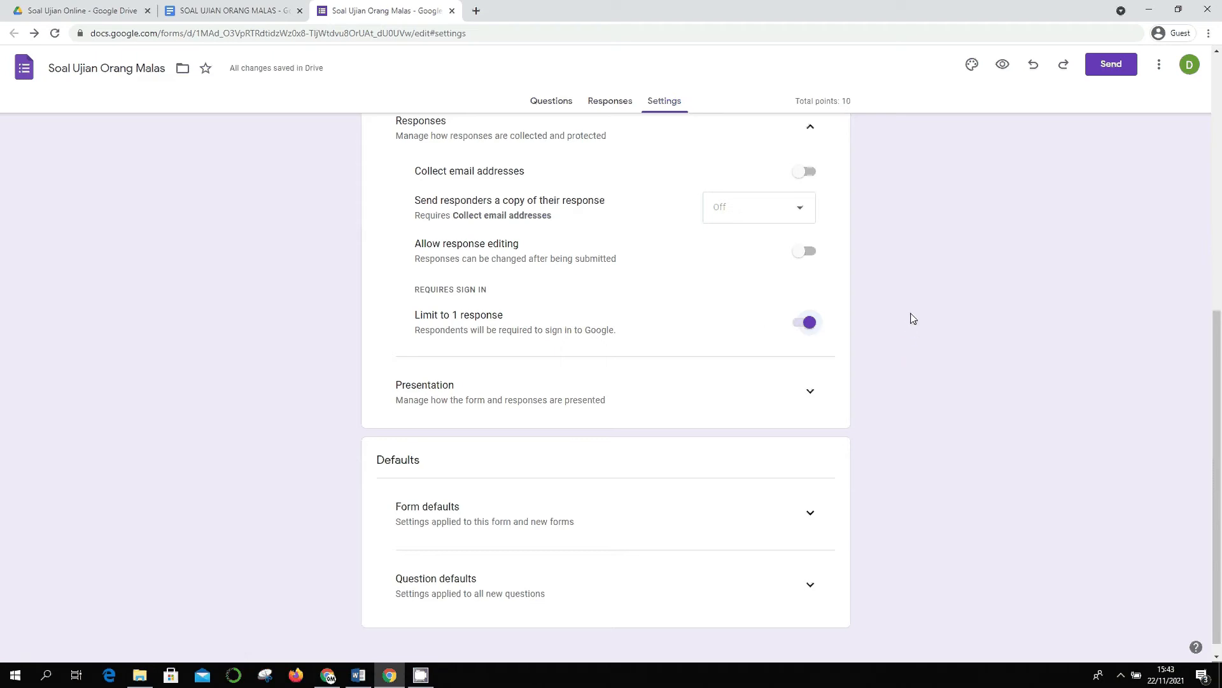
{"action": "left_click", "coordinate": [809, 323]}
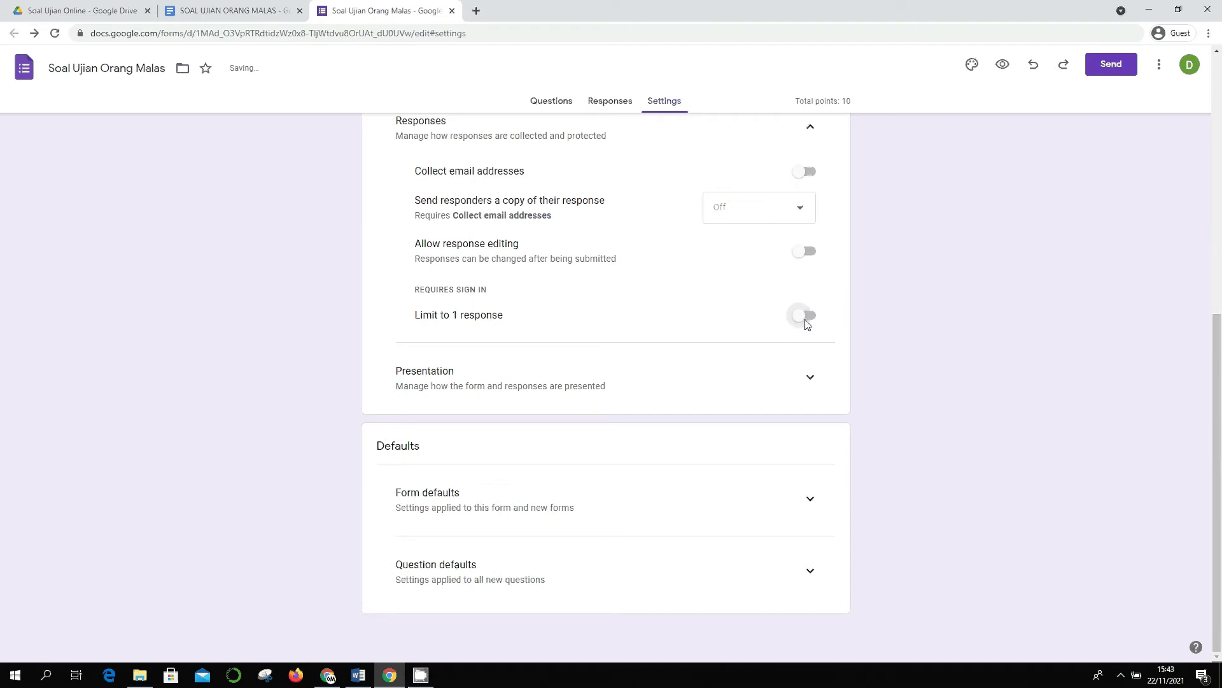
{"action": "left_click", "coordinate": [810, 317]}
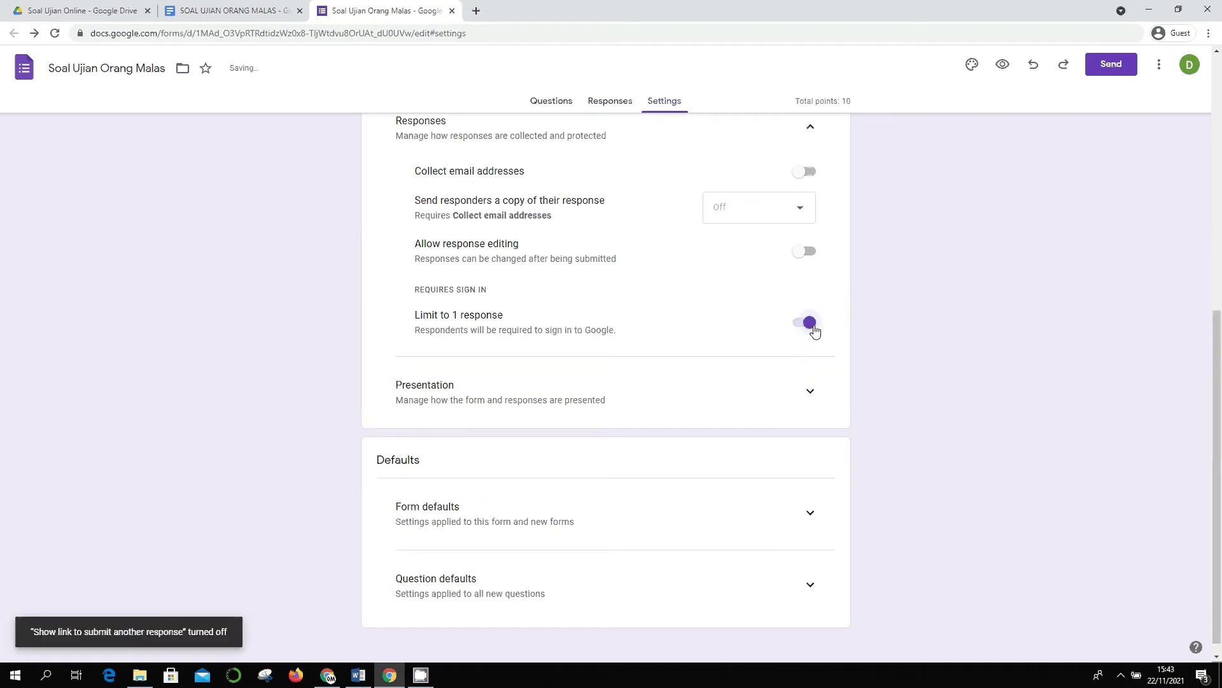
{"action": "left_click", "coordinate": [808, 326]}
{"action": "left_click", "coordinate": [808, 324]}
{"action": "left_click", "coordinate": [804, 317]}
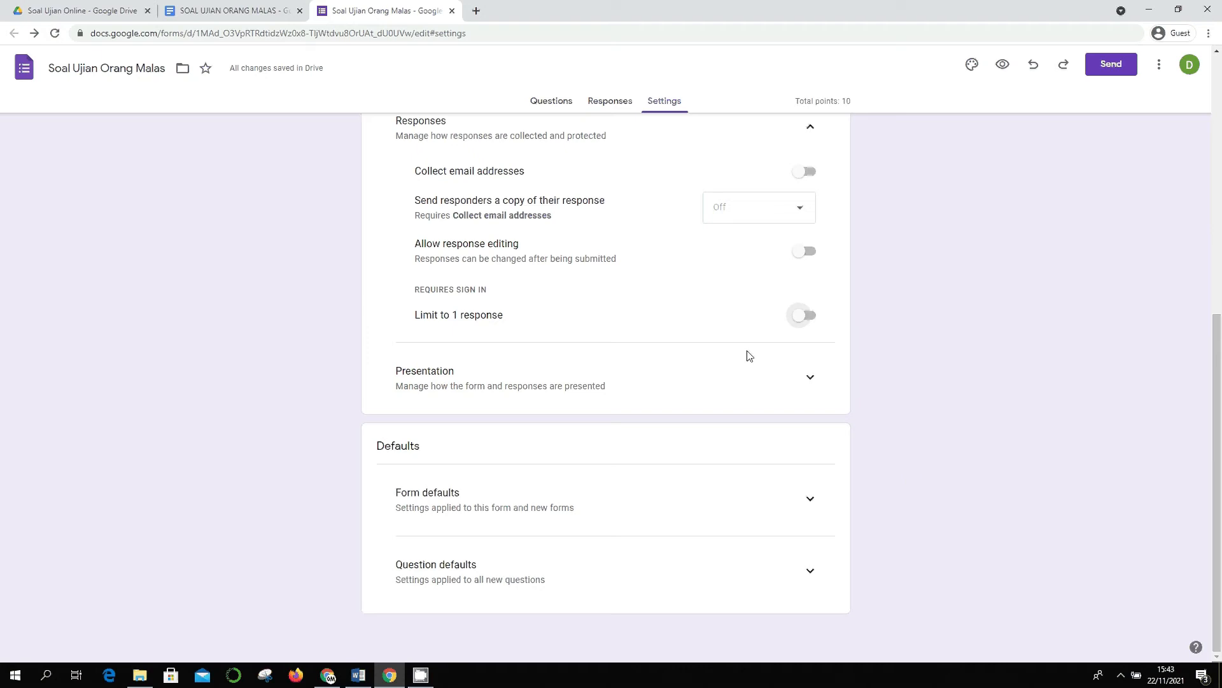
- Expand the Presentation settings and leave 'Shuffle question order' switched off after trying it
{"action": "left_click", "coordinate": [807, 381]}
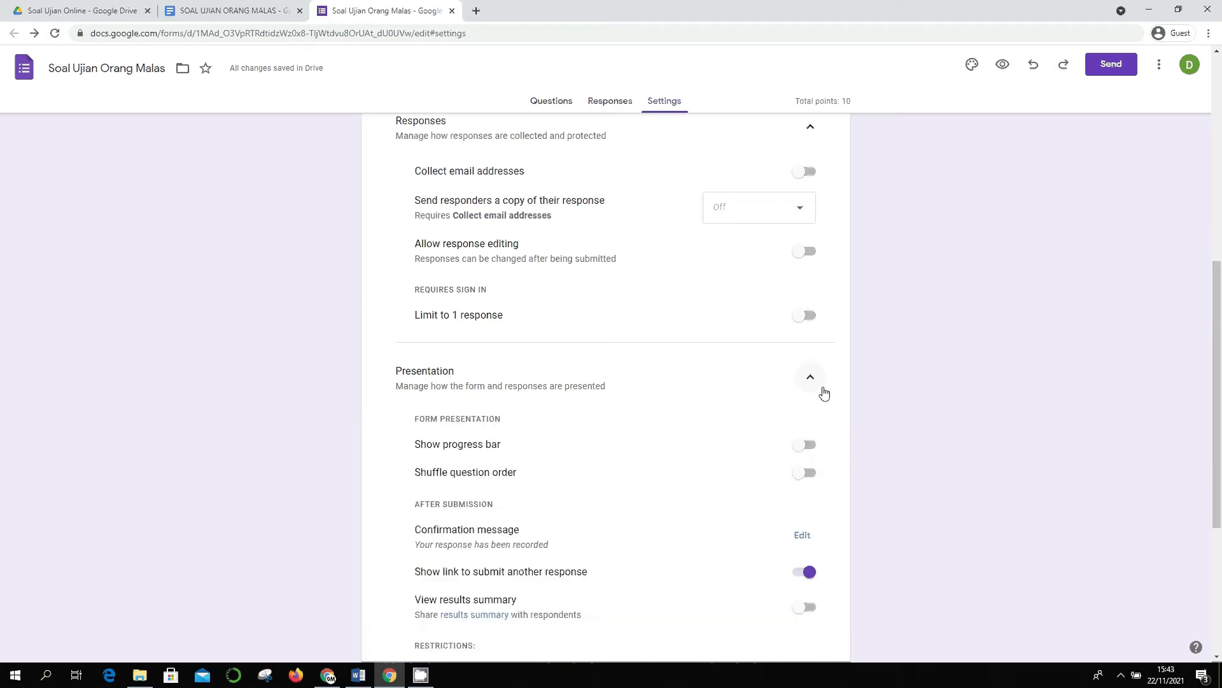
{"action": "scroll", "coordinate": [828, 395], "scroll_direction": "down", "scroll_amount": 2}
{"action": "scroll", "coordinate": [659, 284], "scroll_direction": "down", "scroll_amount": 1}
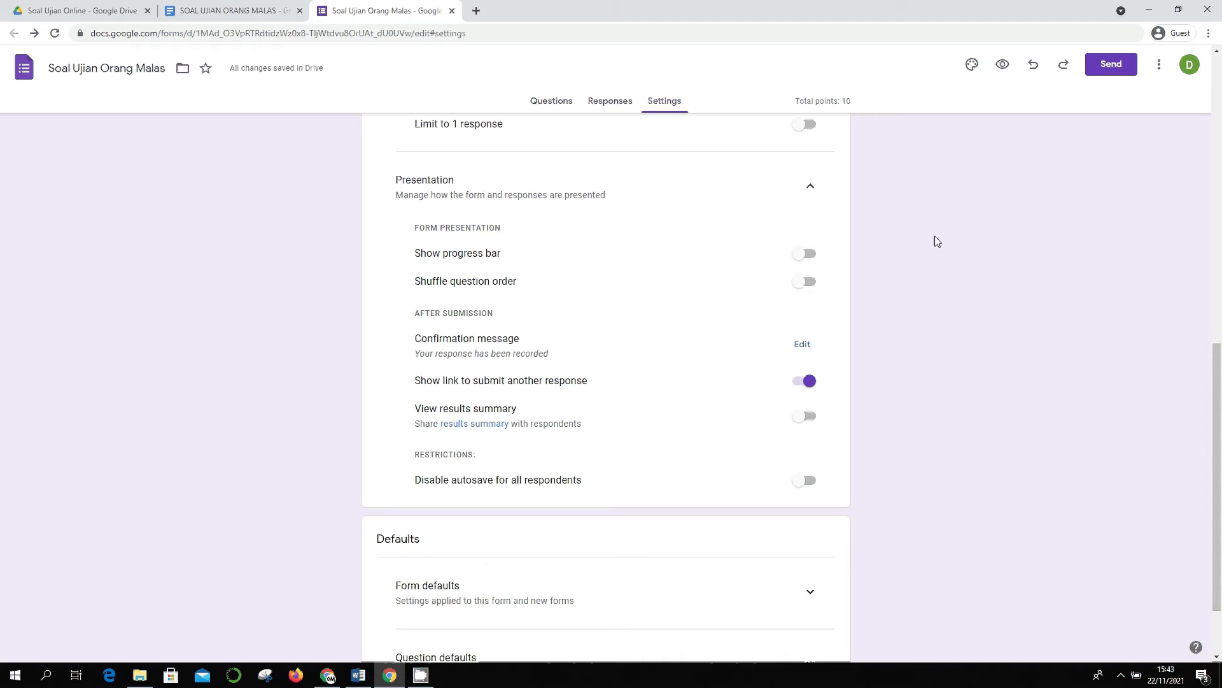
{"action": "left_click", "coordinate": [804, 288]}
{"action": "left_click", "coordinate": [806, 283]}
{"action": "left_click", "coordinate": [806, 282]}
{"action": "left_click", "coordinate": [806, 283]}
{"action": "scroll", "coordinate": [802, 338], "scroll_direction": "down", "scroll_amount": 1}
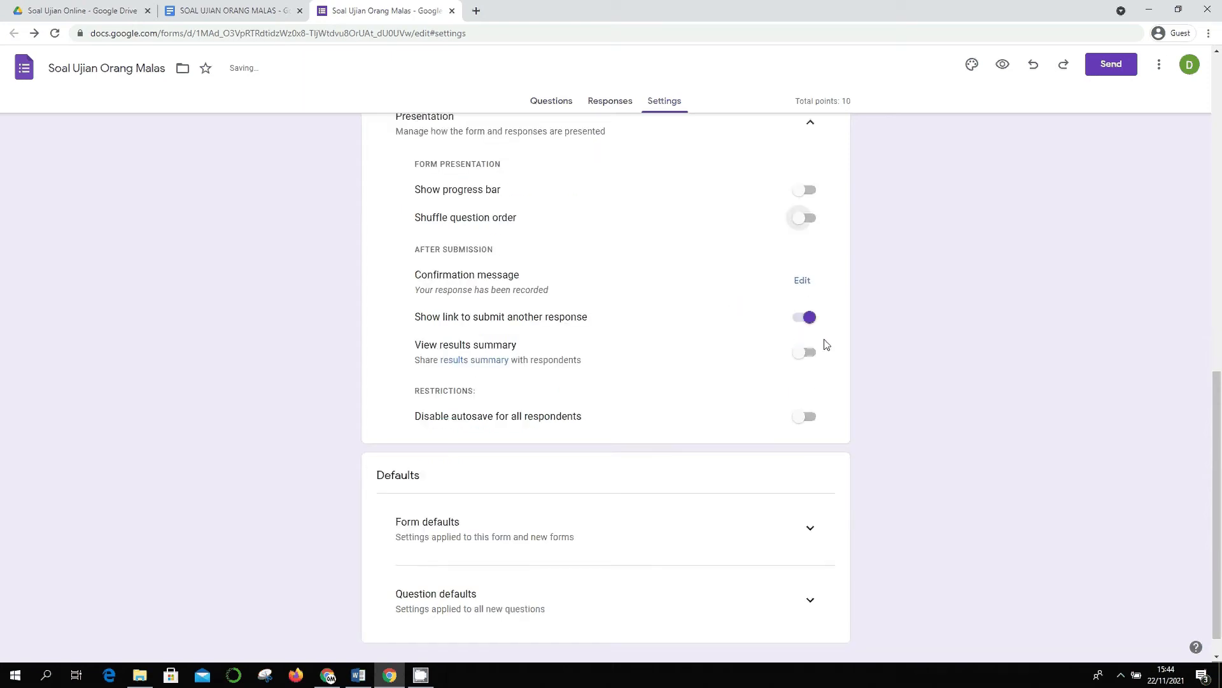
- Replace the confirmation message with 'Terima kasih telah mengikuti ujian orang malas' and save it
{"action": "left_click", "coordinate": [803, 282]}
{"action": "key", "text": "ctrl+a"}
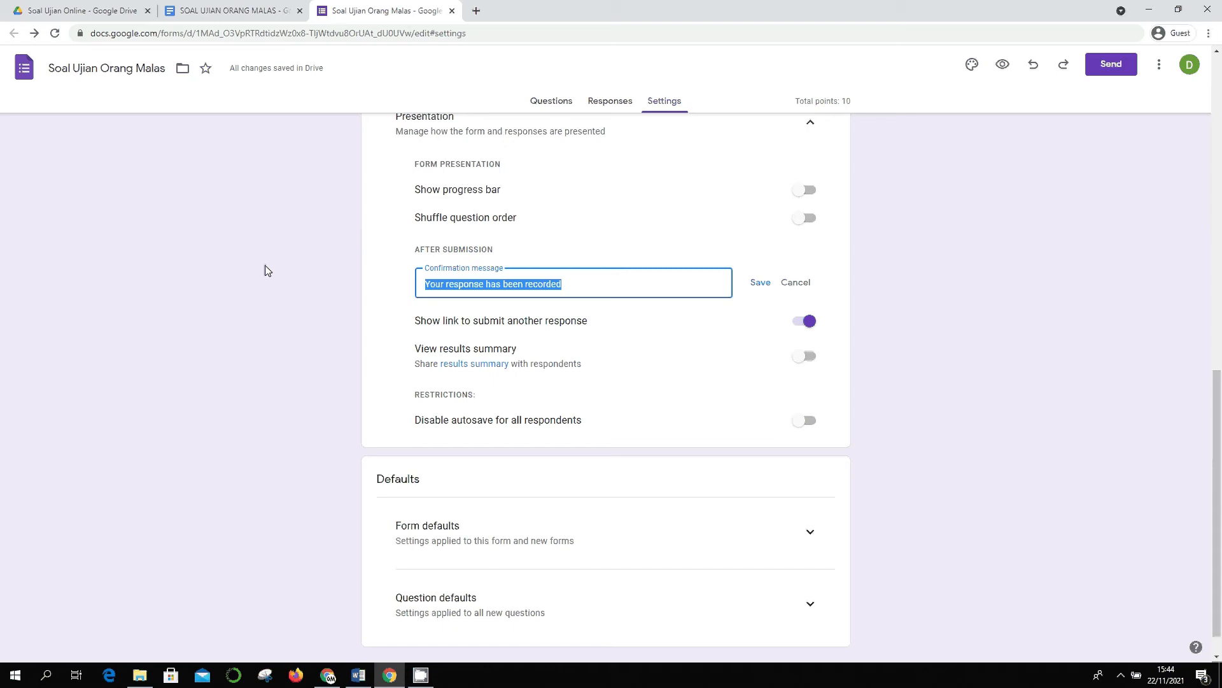
{"action": "type", "text": "Terima kasih"}
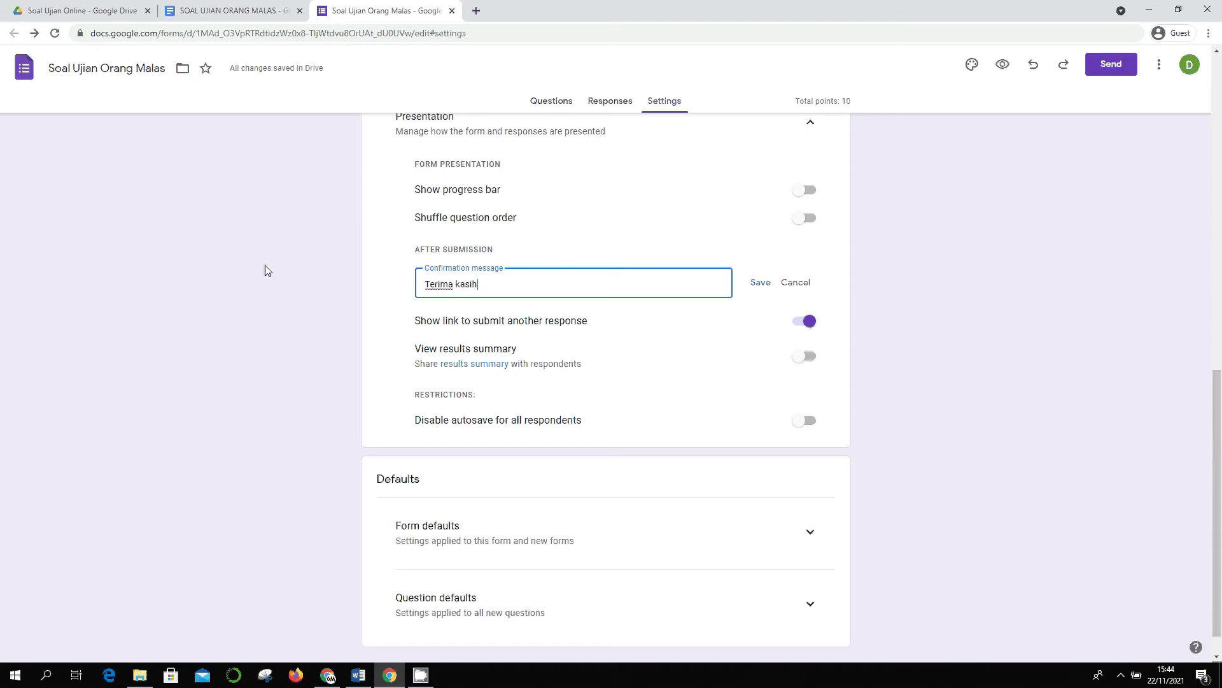
{"action": "type", "text": " telah mengikuti ujian "}
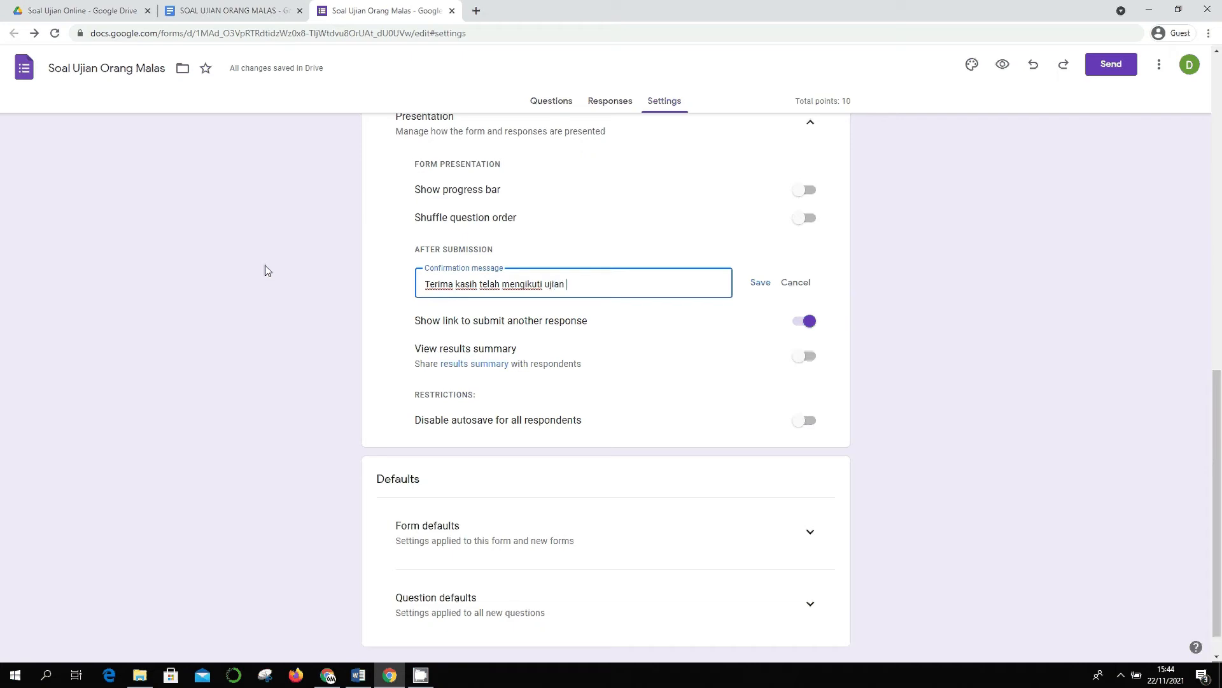
{"action": "type", "text": "orang malas."}
{"action": "left_click", "coordinate": [756, 283]}
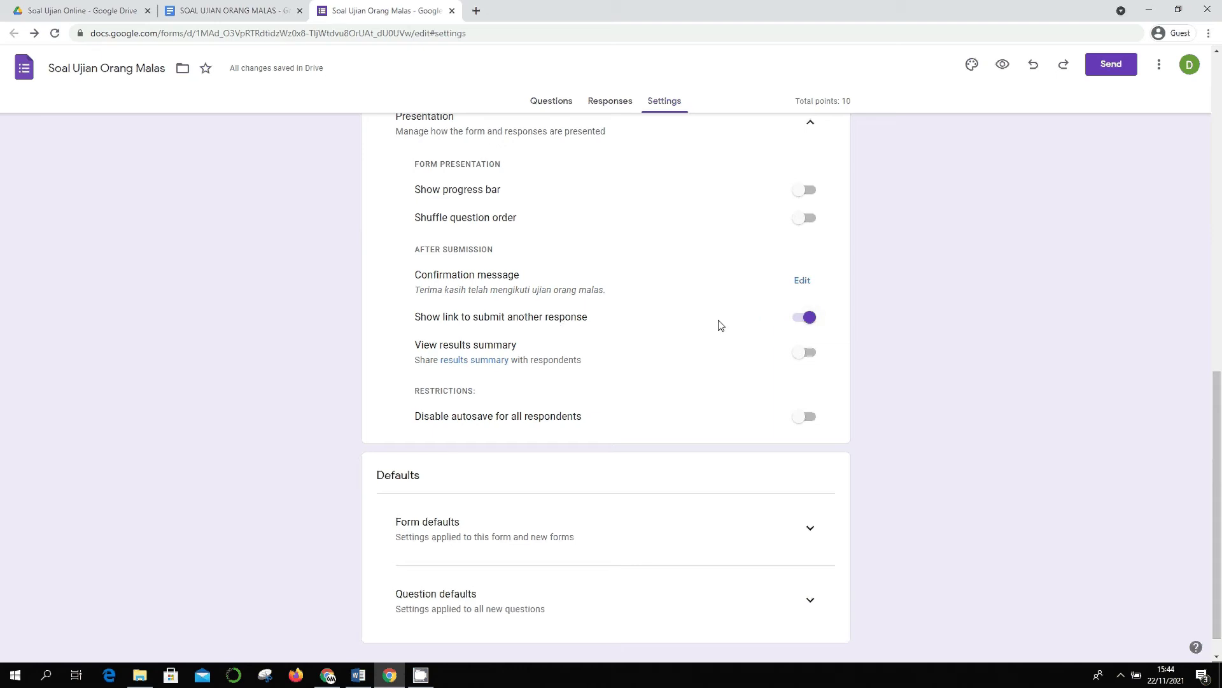
- Turn off the submit-another-response link and review the remaining presentation options, all off
{"action": "left_click", "coordinate": [803, 323]}
{"action": "scroll", "coordinate": [873, 338], "scroll_direction": "down", "scroll_amount": 1}
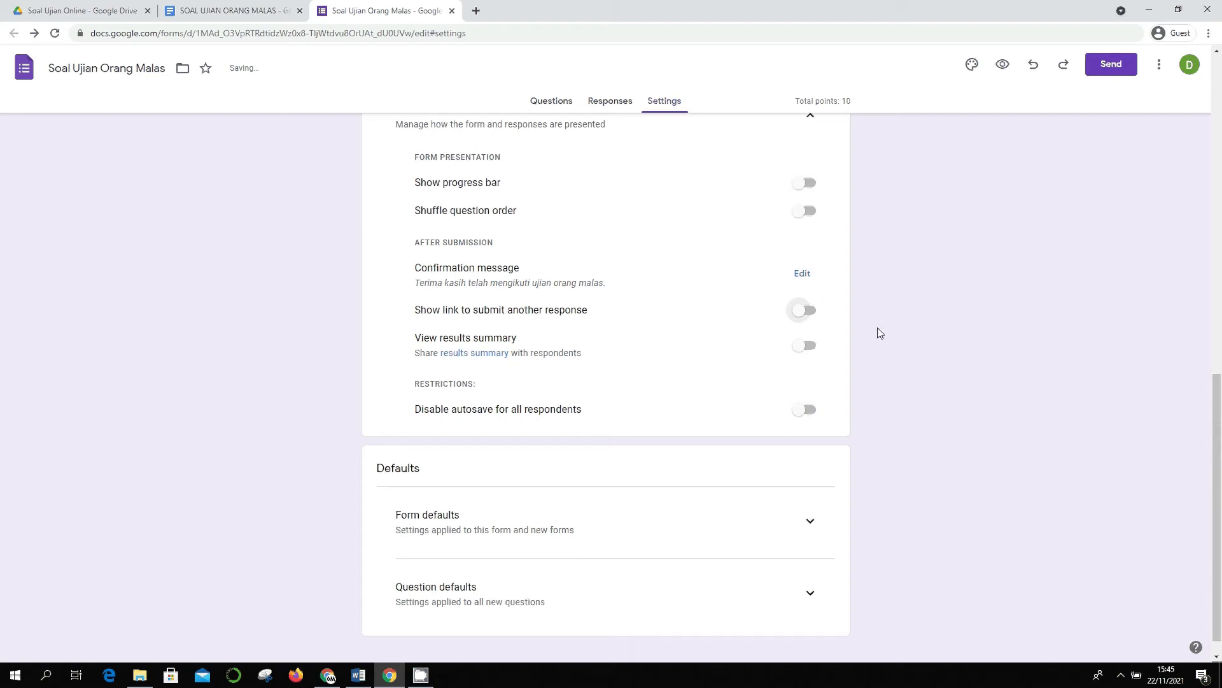
{"action": "scroll", "coordinate": [879, 333], "scroll_direction": "up", "scroll_amount": 5}
{"action": "scroll", "coordinate": [878, 331], "scroll_direction": "down", "scroll_amount": 4}
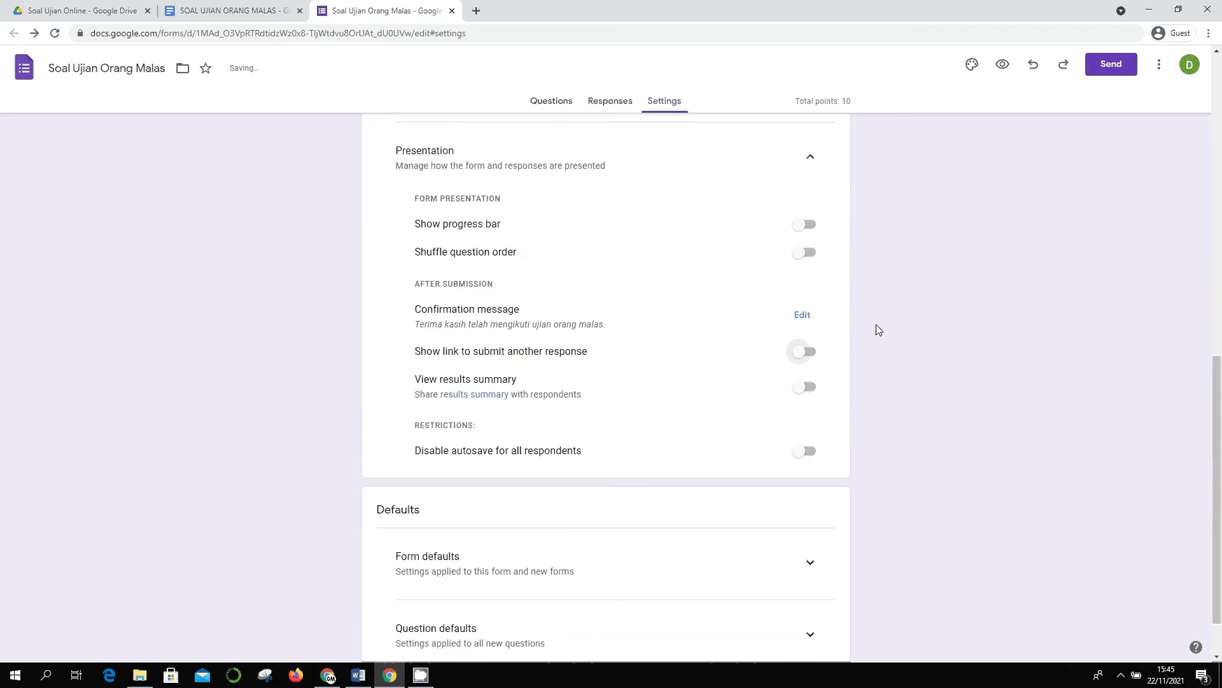
{"action": "scroll", "coordinate": [811, 325], "scroll_direction": "up", "scroll_amount": 1}
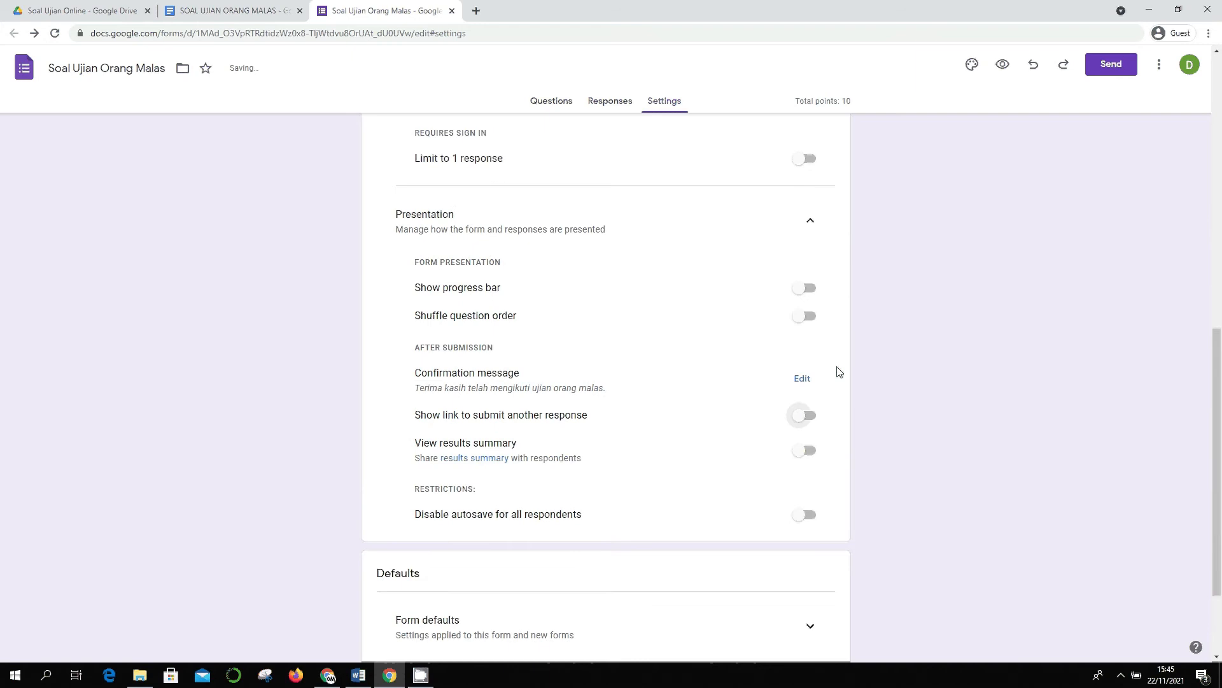
{"action": "scroll", "coordinate": [837, 437], "scroll_direction": "down", "scroll_amount": 1}
{"action": "scroll", "coordinate": [840, 439], "scroll_direction": "down", "scroll_amount": 1}
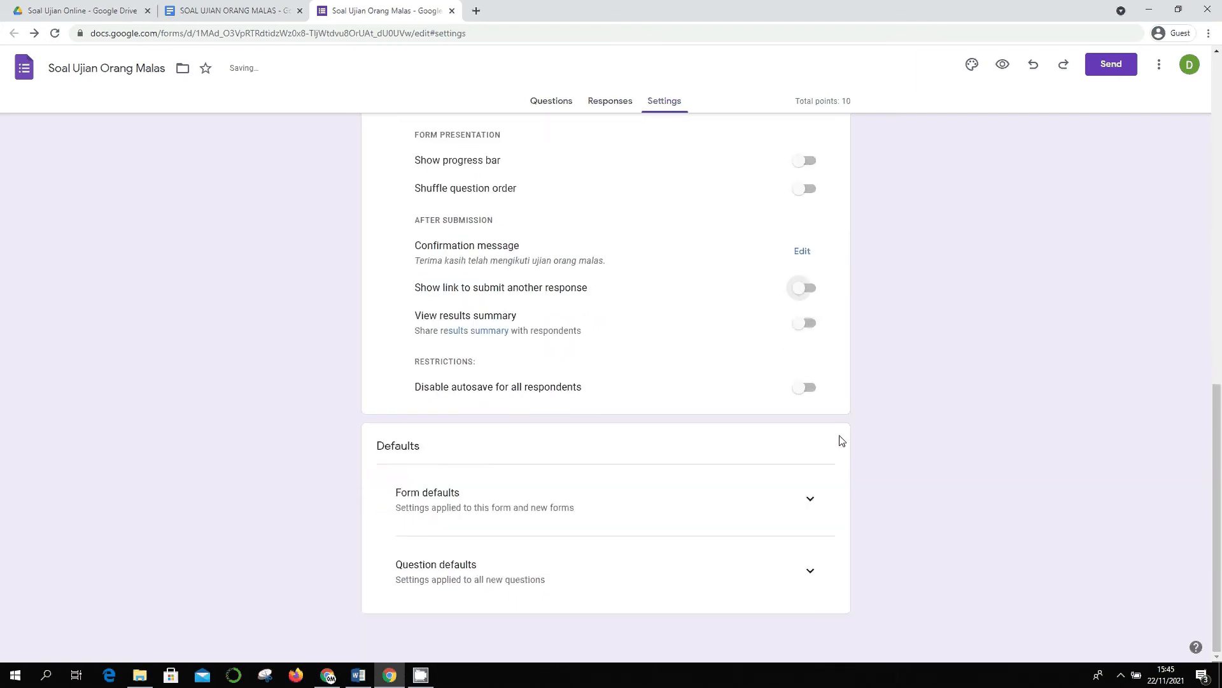
{"action": "scroll", "coordinate": [838, 438], "scroll_direction": "up", "scroll_amount": 2}
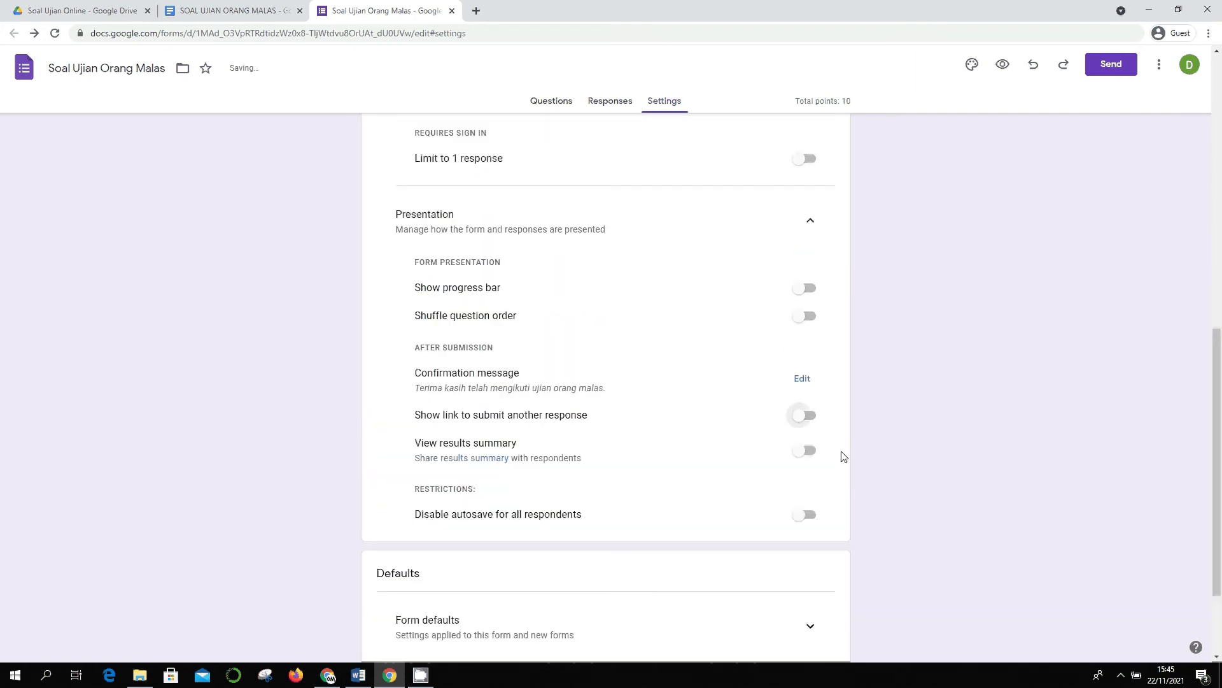
{"action": "scroll", "coordinate": [869, 402], "scroll_direction": "down", "scroll_amount": 1}
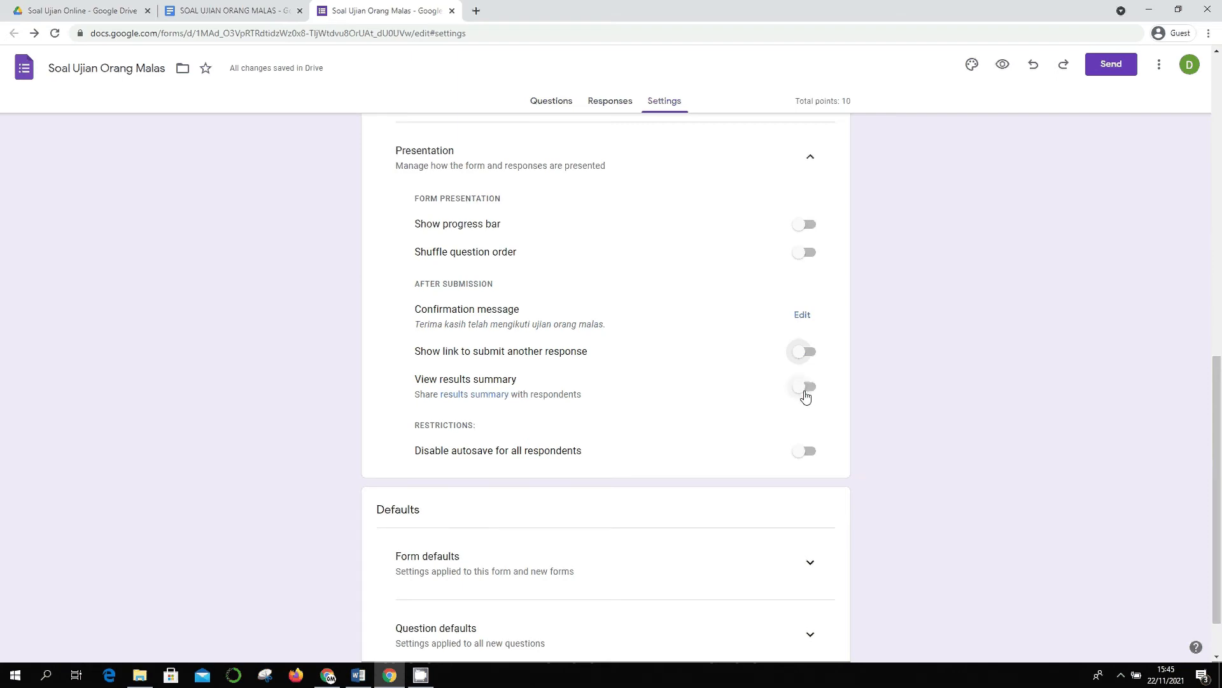
{"action": "scroll", "coordinate": [941, 376], "scroll_direction": "down", "scroll_amount": 1}
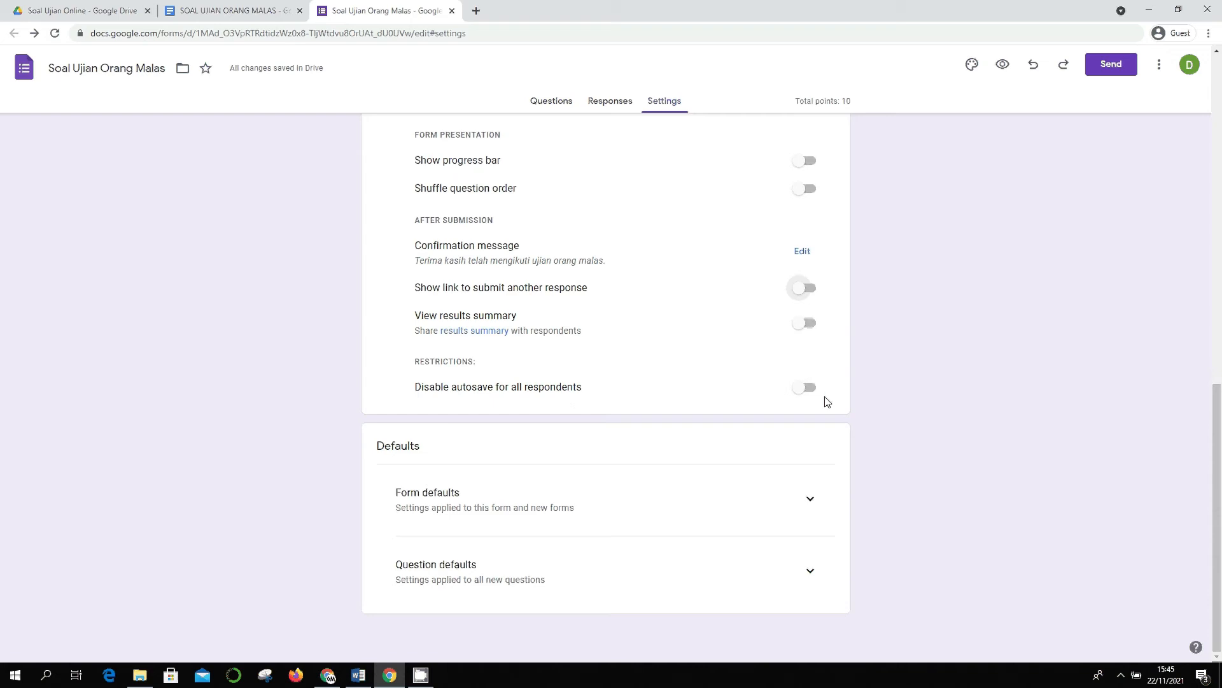
- Expand Form defaults and Question defaults, leaving 'Make questions required by default' off
{"action": "left_click", "coordinate": [811, 499]}
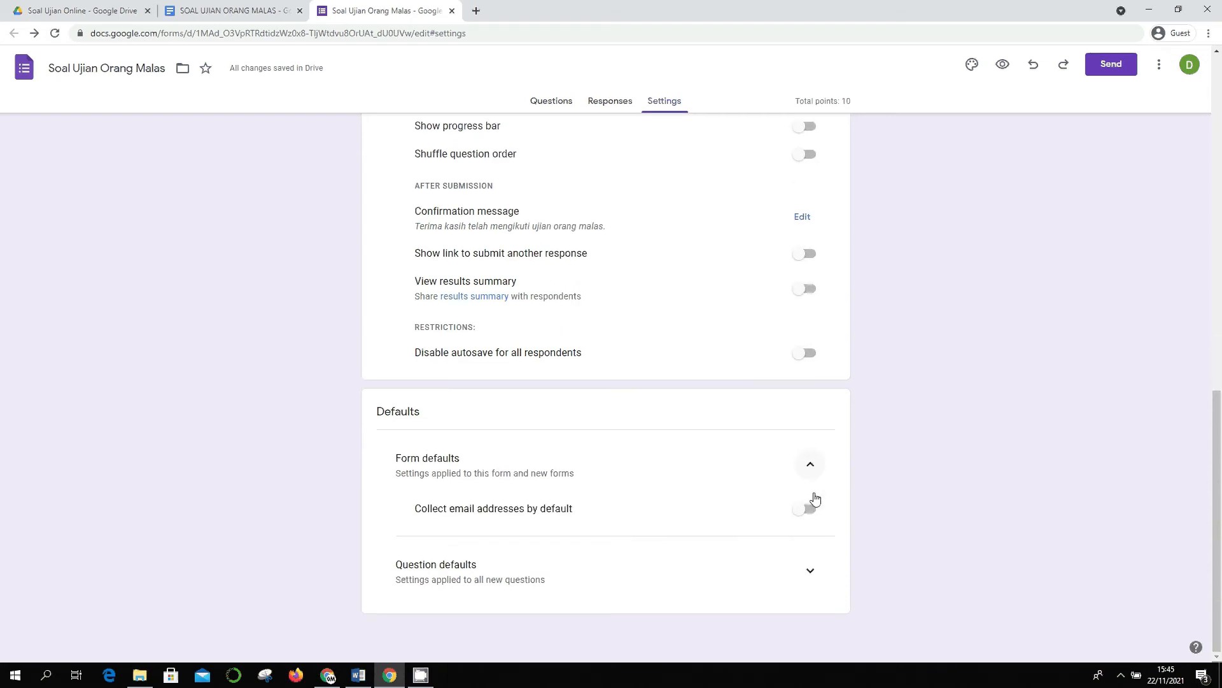
{"action": "left_click", "coordinate": [810, 569]}
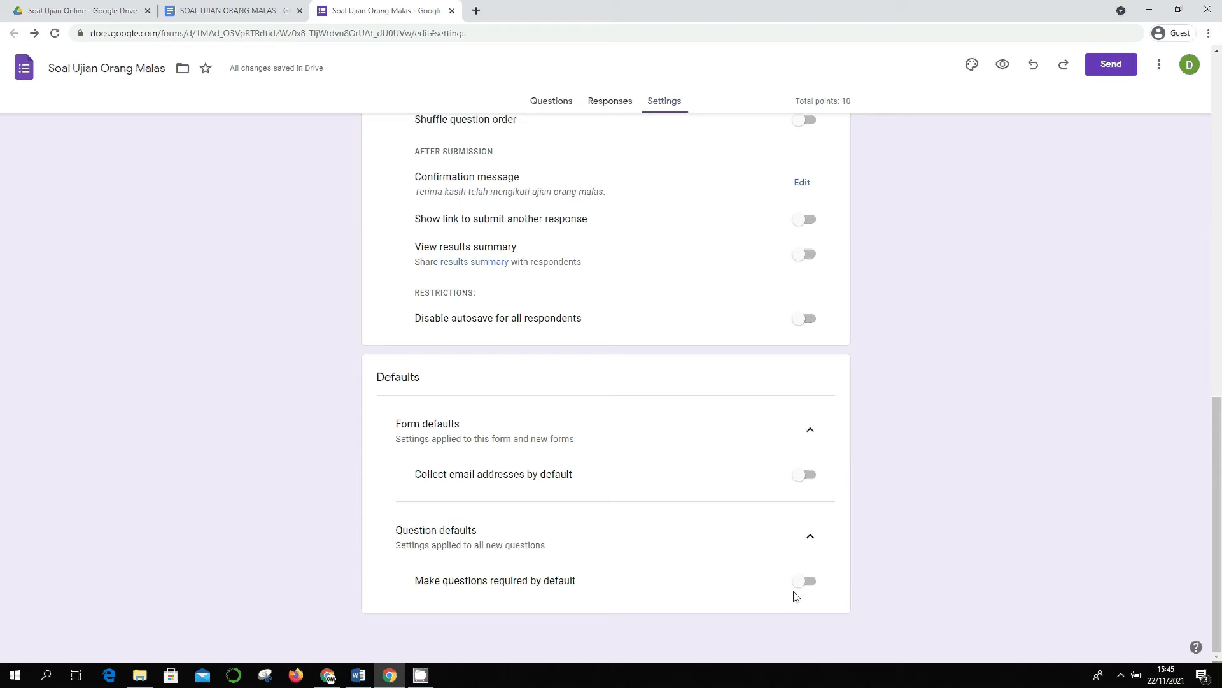
{"action": "left_click", "coordinate": [808, 581]}
{"action": "left_click", "coordinate": [808, 583]}
{"action": "left_click", "coordinate": [811, 582]}
{"action": "scroll", "coordinate": [817, 555], "scroll_direction": "up", "scroll_amount": 12}
{"action": "scroll", "coordinate": [818, 540], "scroll_direction": "down", "scroll_amount": 12}
{"action": "scroll", "coordinate": [805, 567], "scroll_direction": "up", "scroll_amount": 12}
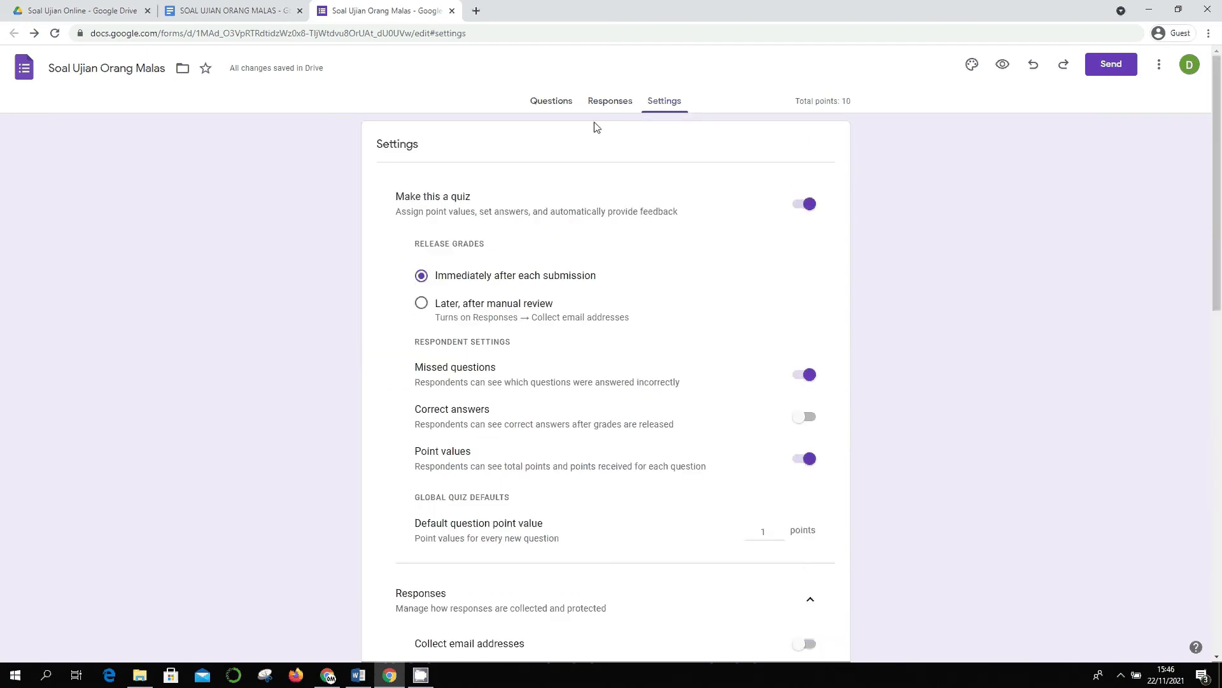
{"action": "scroll", "coordinate": [894, 467], "scroll_direction": "down", "scroll_amount": 7}
{"action": "scroll", "coordinate": [893, 461], "scroll_direction": "down", "scroll_amount": 5}
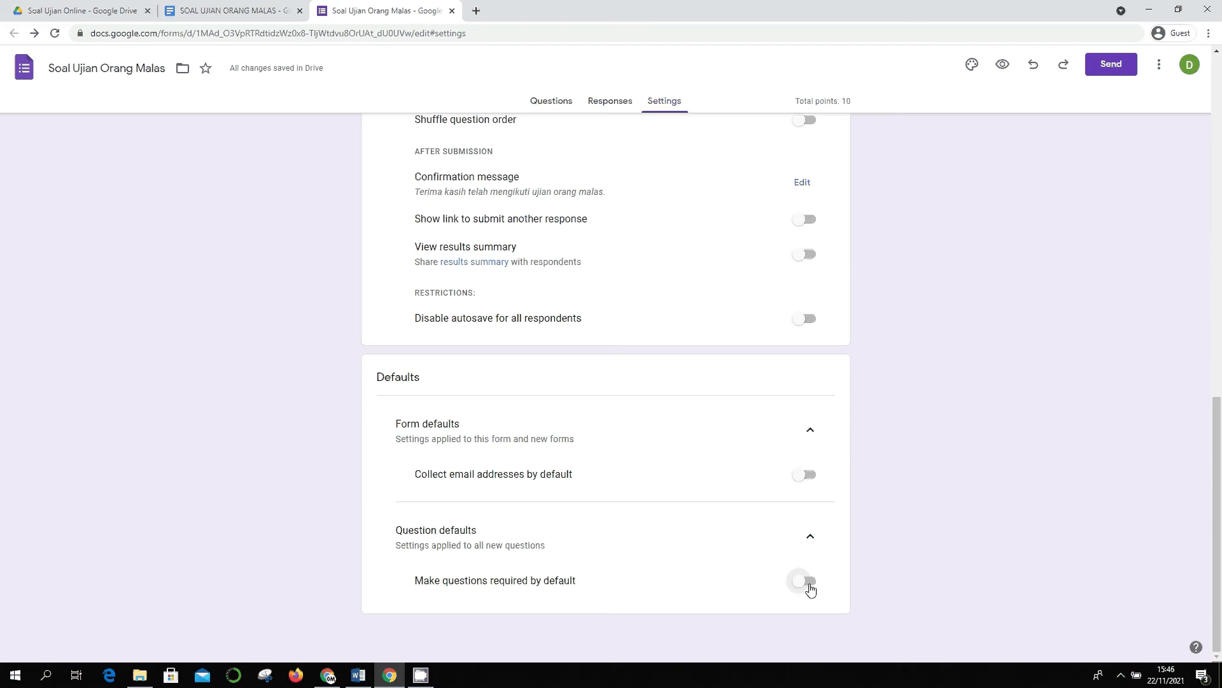
{"action": "scroll", "coordinate": [638, 227], "scroll_direction": "up", "scroll_amount": 12}
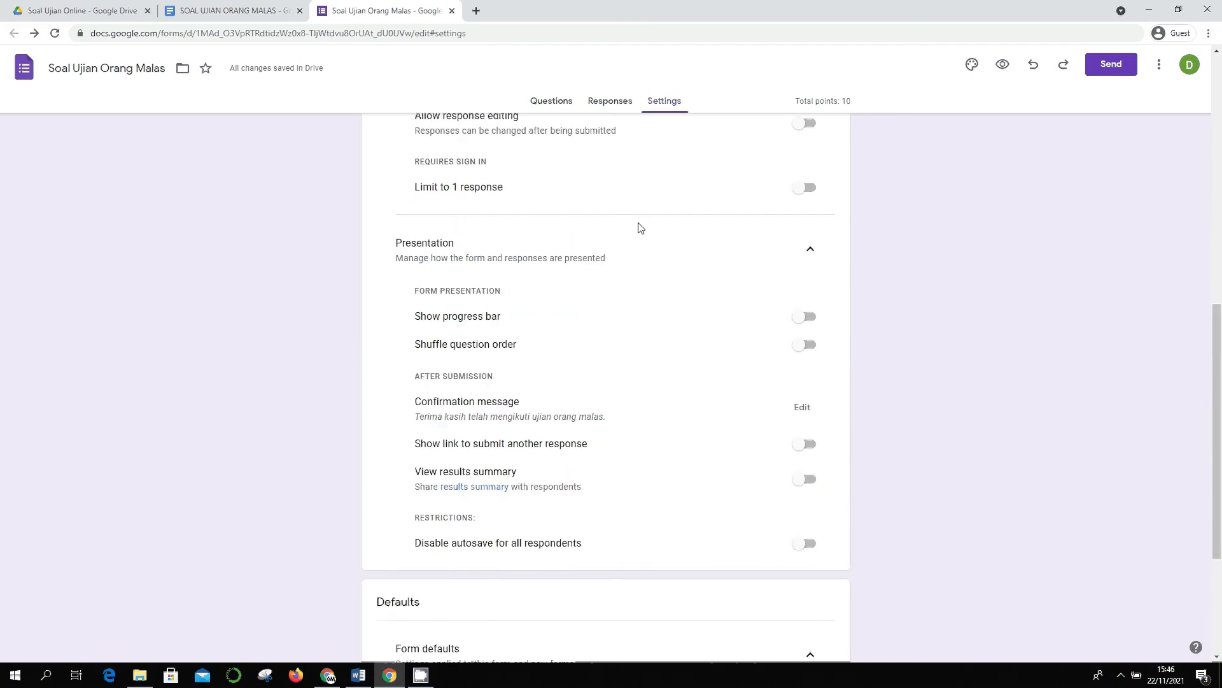
- Add a new question, move it above the first question, and title it 'Nomor Induk Siswa'
{"action": "left_click", "coordinate": [555, 109]}
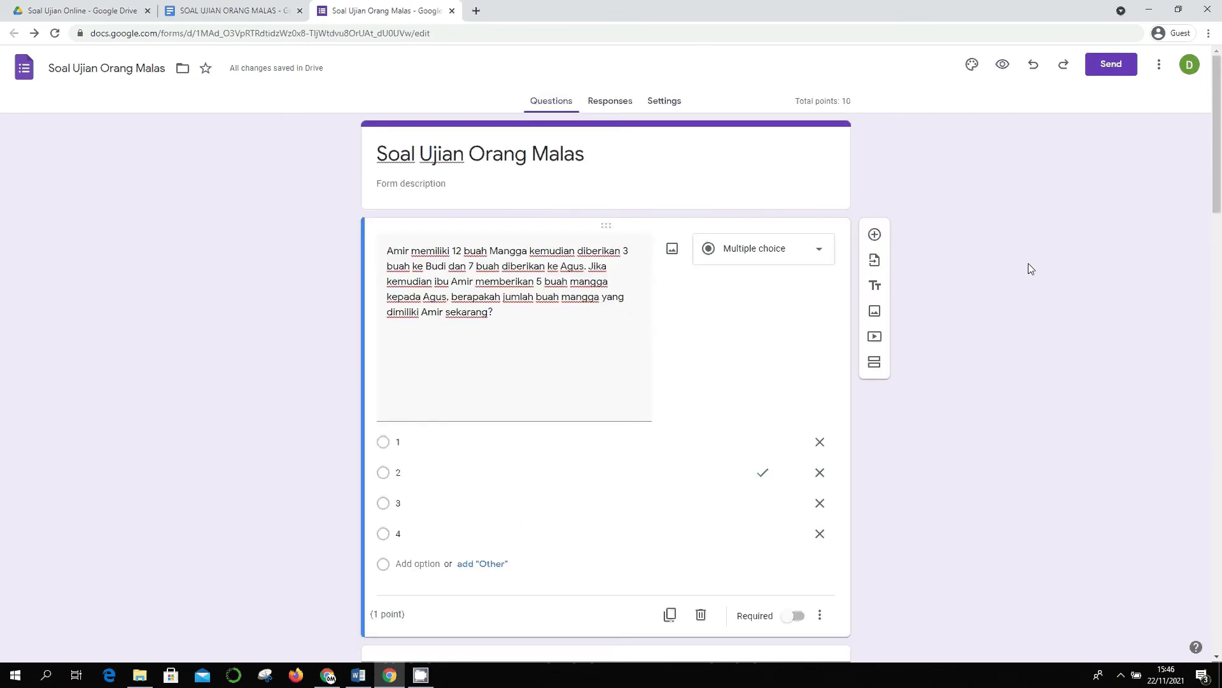
{"action": "left_click", "coordinate": [875, 234]}
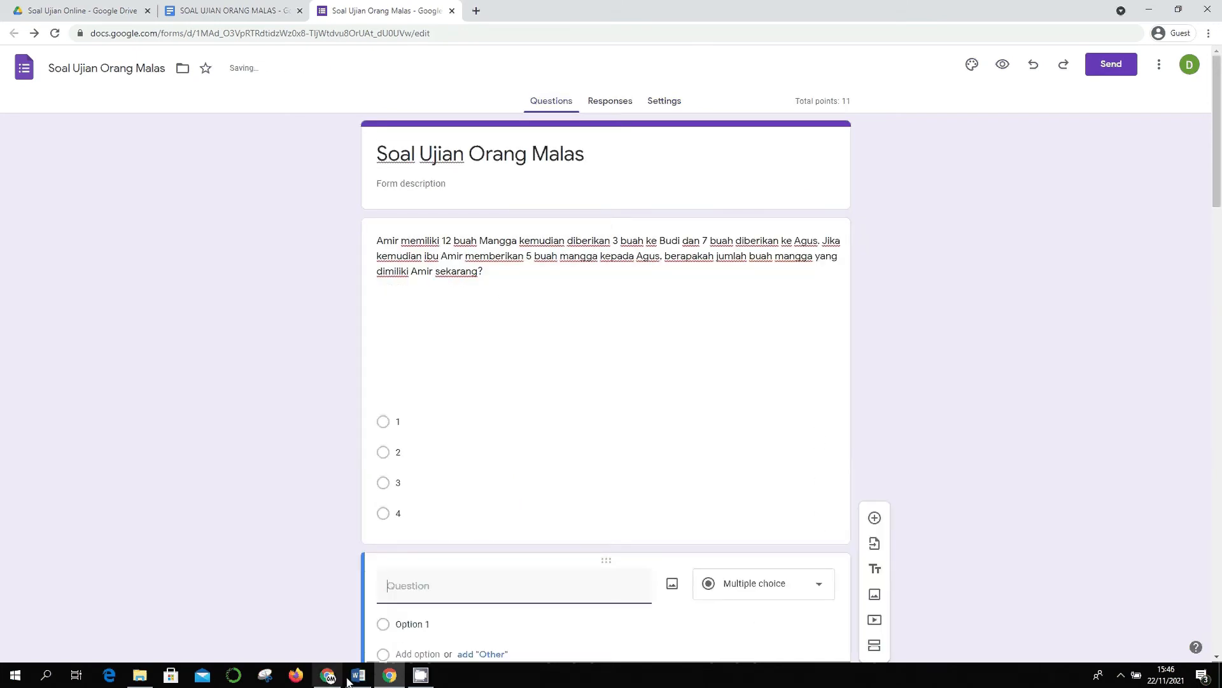
{"action": "left_click_drag", "start_coordinate": [385, 536], "coordinate": [389, 545]}
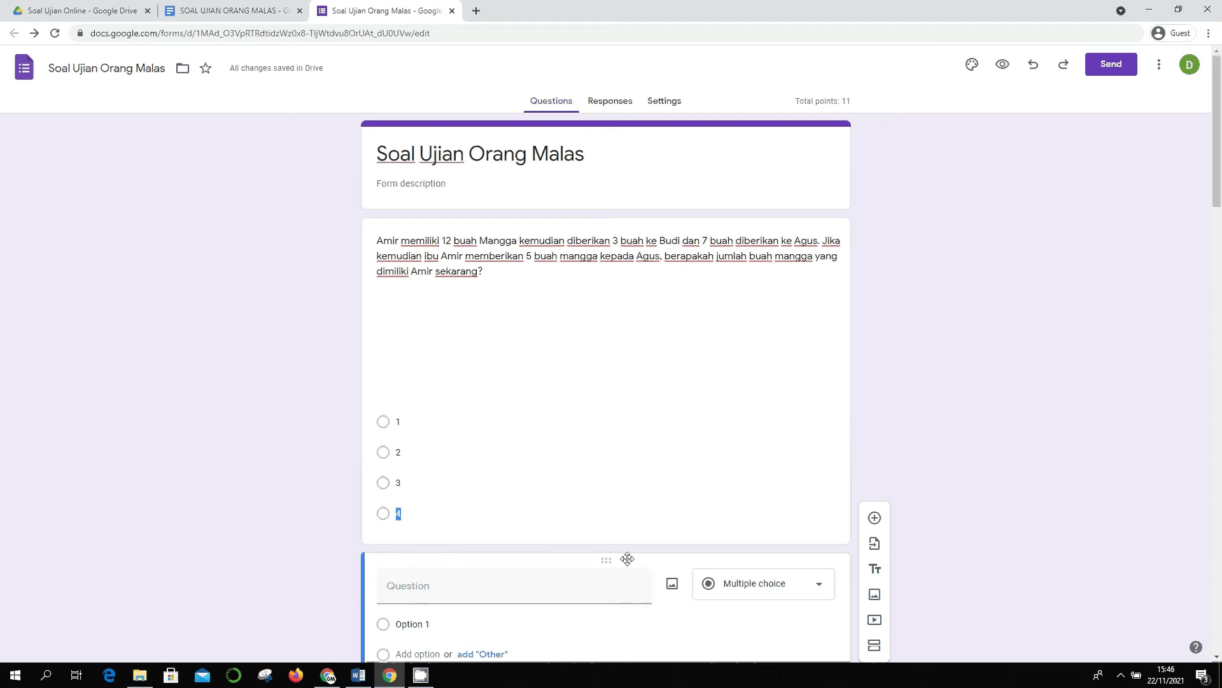
{"action": "left_click_drag", "start_coordinate": [609, 558], "coordinate": [602, 221]}
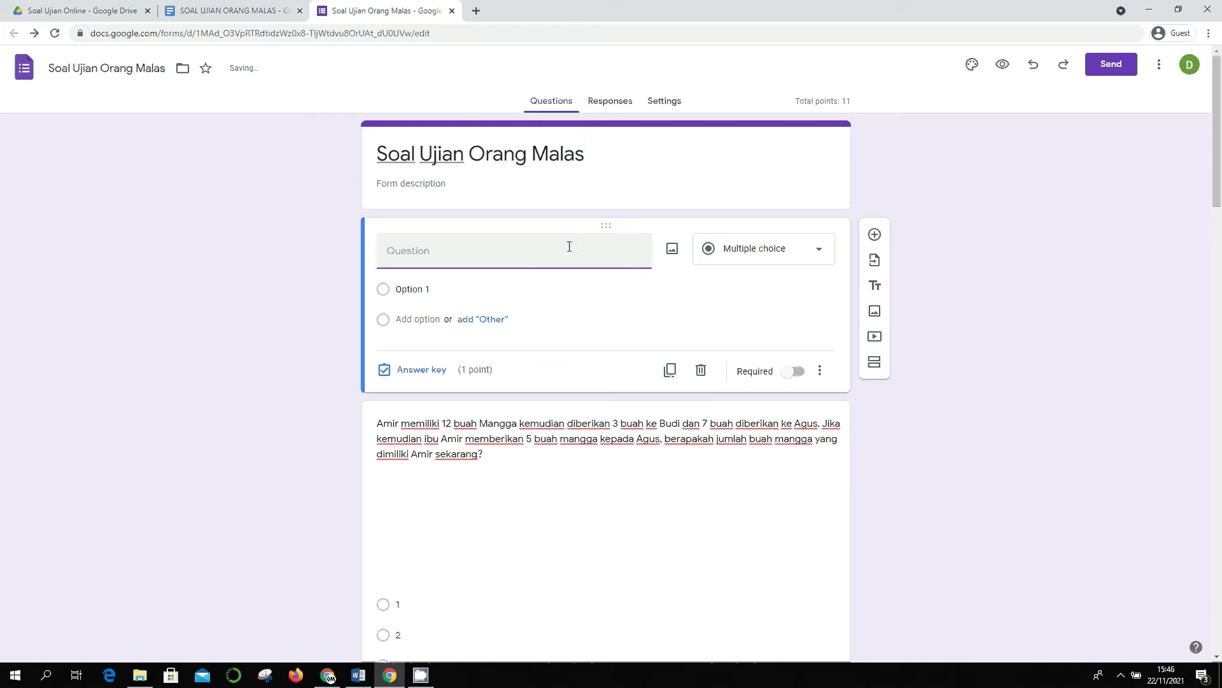
{"action": "type", "text": "No"}
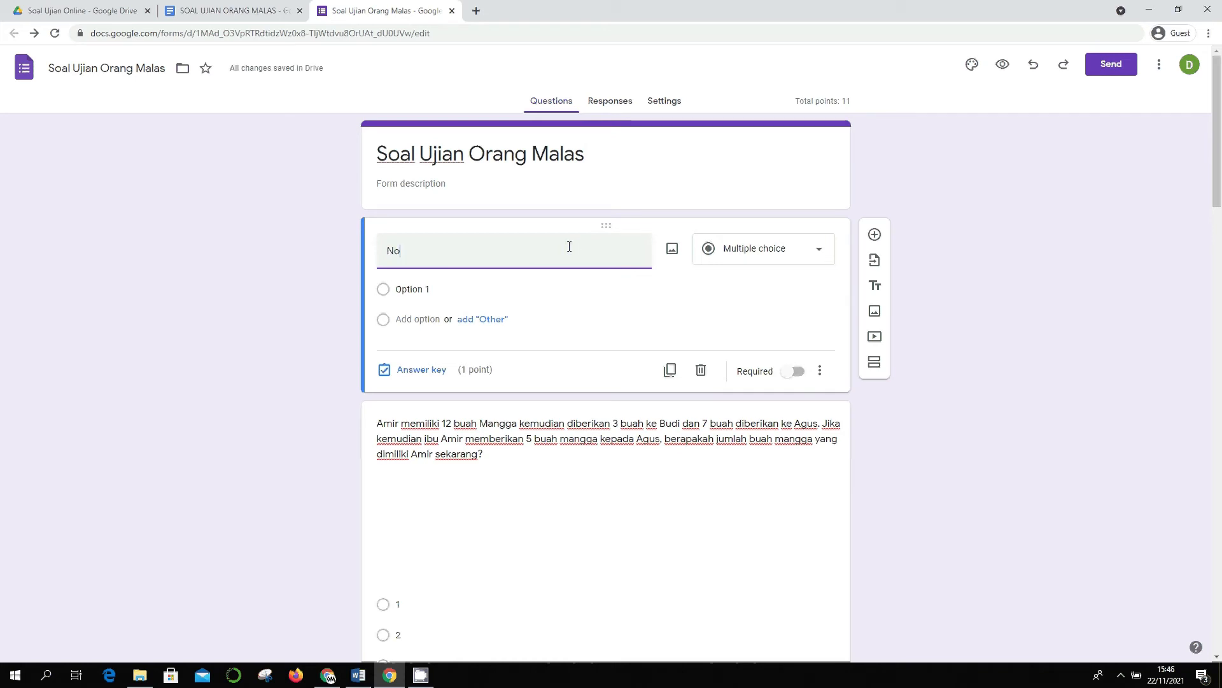
{"action": "type", "text": "mor Induk Siswa"}
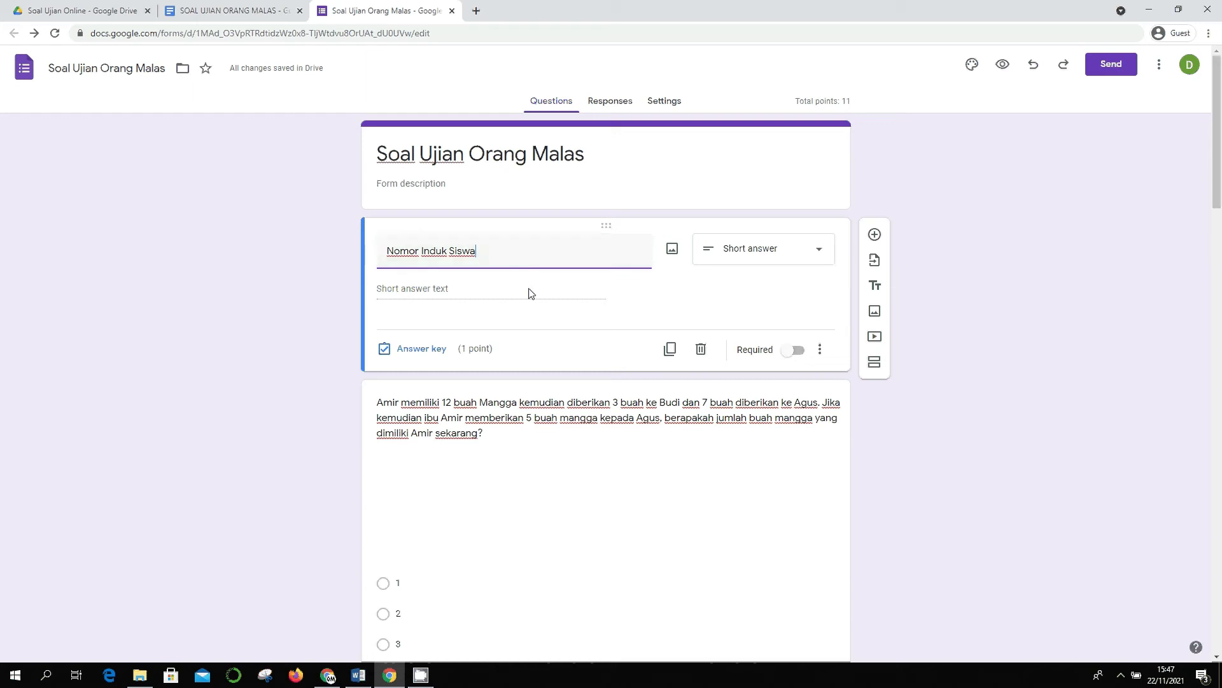
- Add response validation requiring the Nomor Induk Siswa answer to be a whole number
{"action": "left_click", "coordinate": [820, 349]}
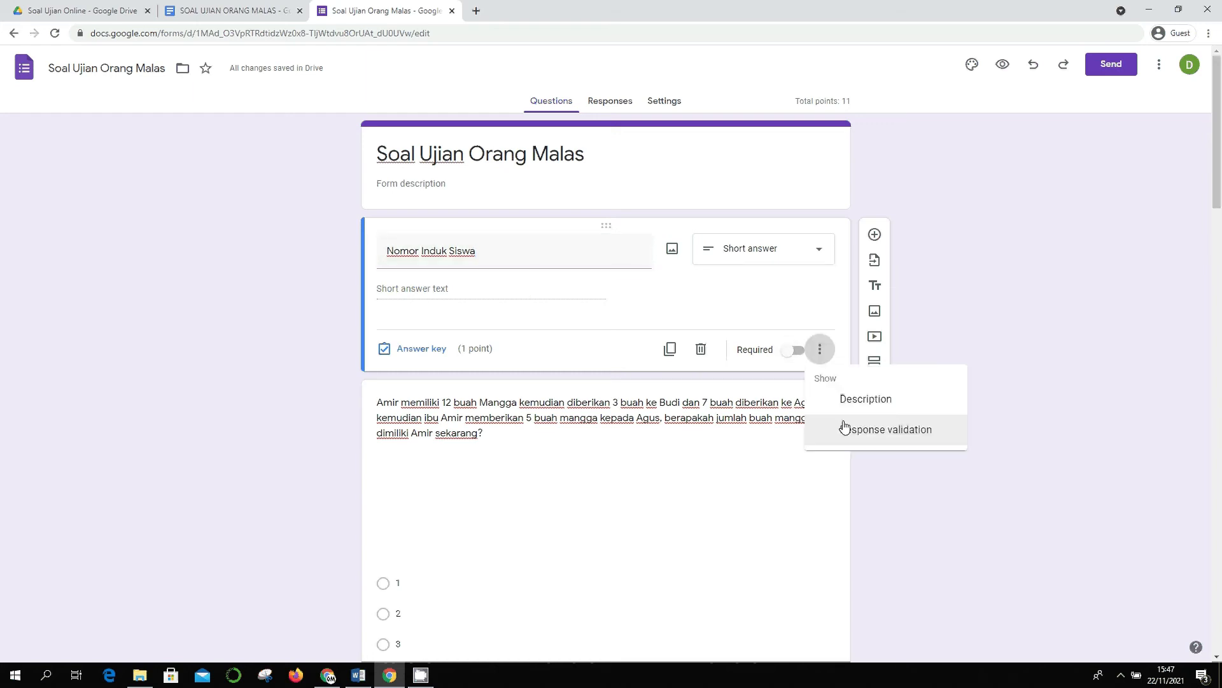
{"action": "left_click", "coordinate": [854, 426]}
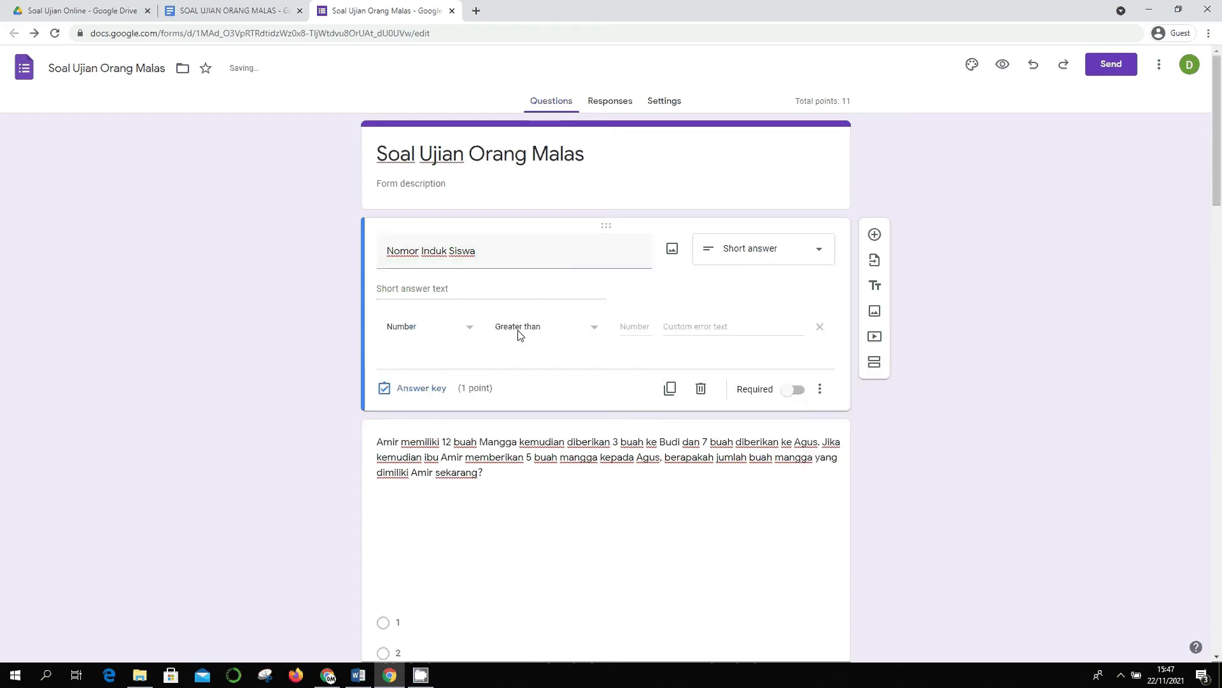
{"action": "left_click", "coordinate": [426, 336]}
{"action": "left_click", "coordinate": [445, 325]}
{"action": "left_click", "coordinate": [536, 335]}
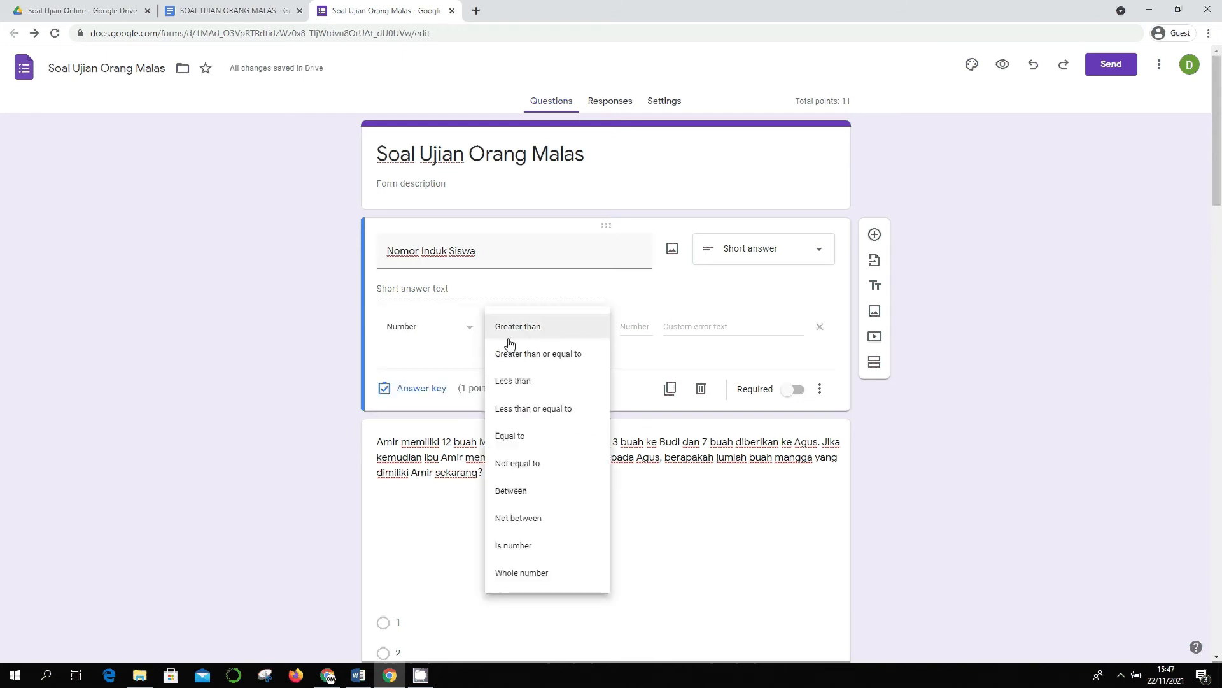
{"action": "left_click", "coordinate": [551, 575]}
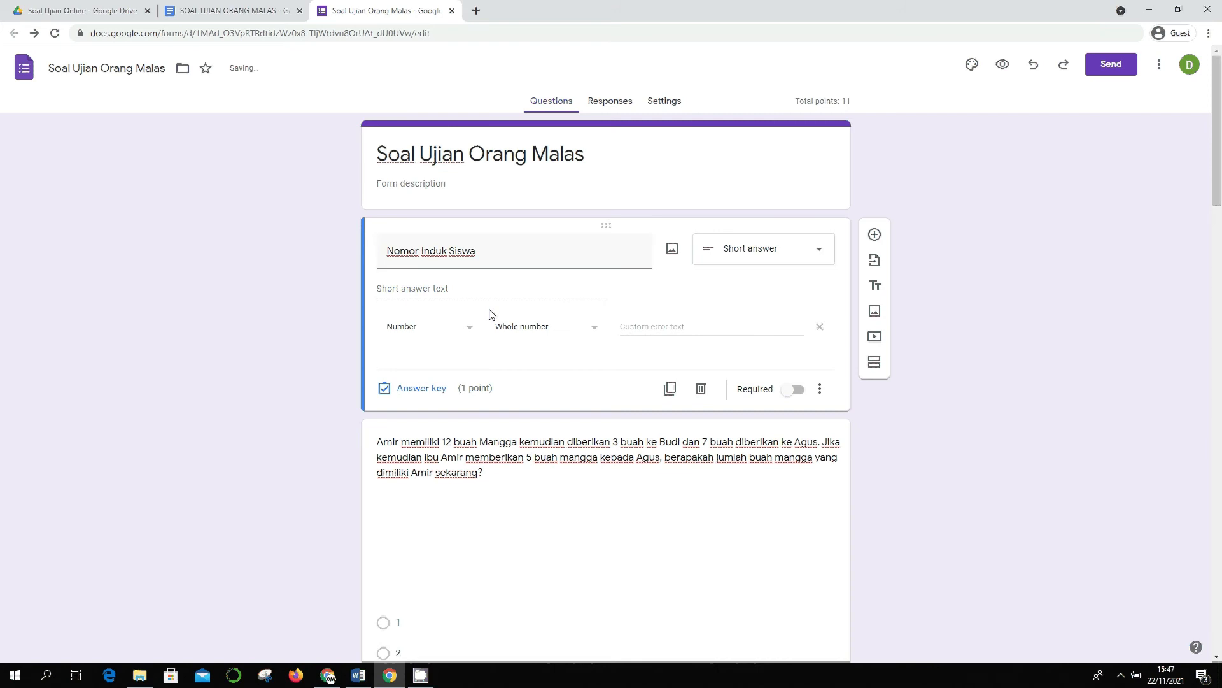
{"action": "left_click", "coordinate": [665, 326]}
- Make the question required and set its answer-key points to 0
{"action": "left_click", "coordinate": [801, 390]}
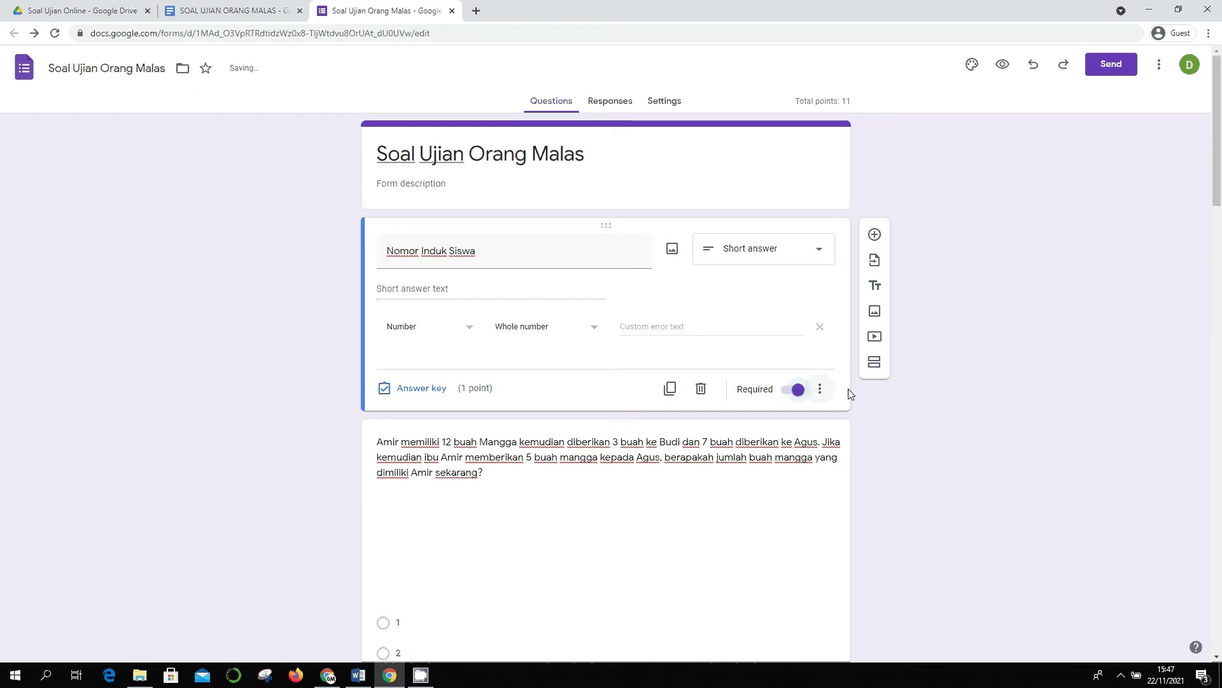
{"action": "scroll", "coordinate": [858, 392], "scroll_direction": "down", "scroll_amount": 8}
{"action": "scroll", "coordinate": [858, 392], "scroll_direction": "up", "scroll_amount": 8}
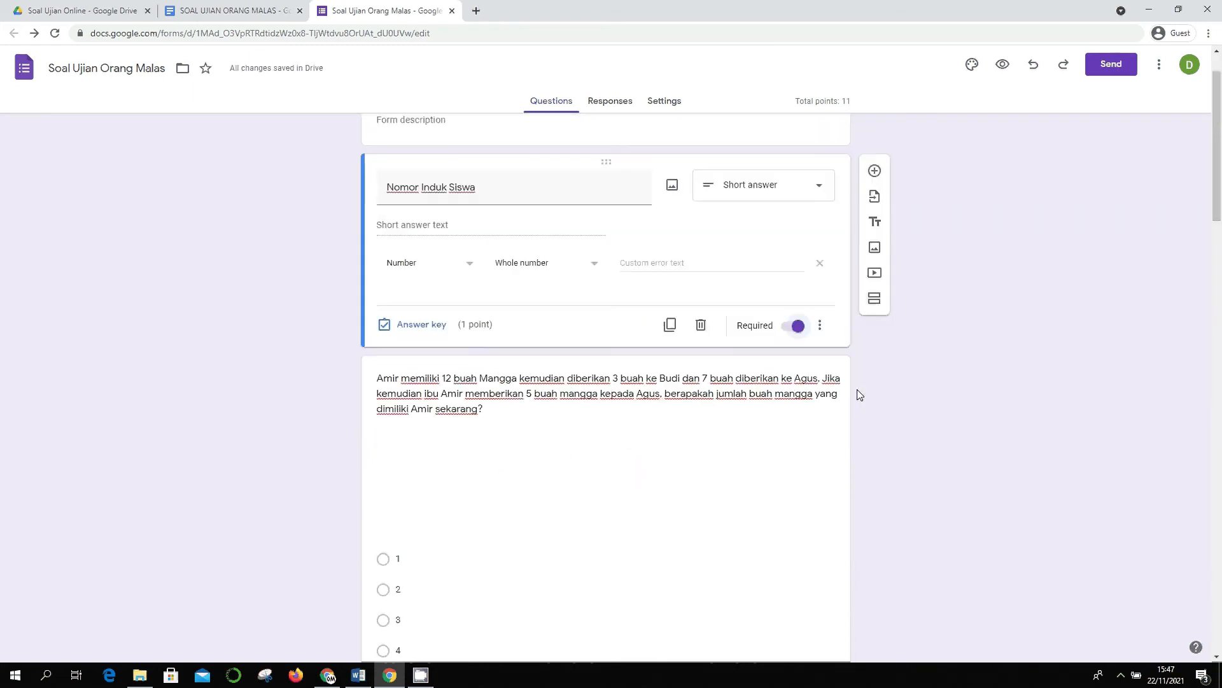
{"action": "left_click", "coordinate": [449, 327]}
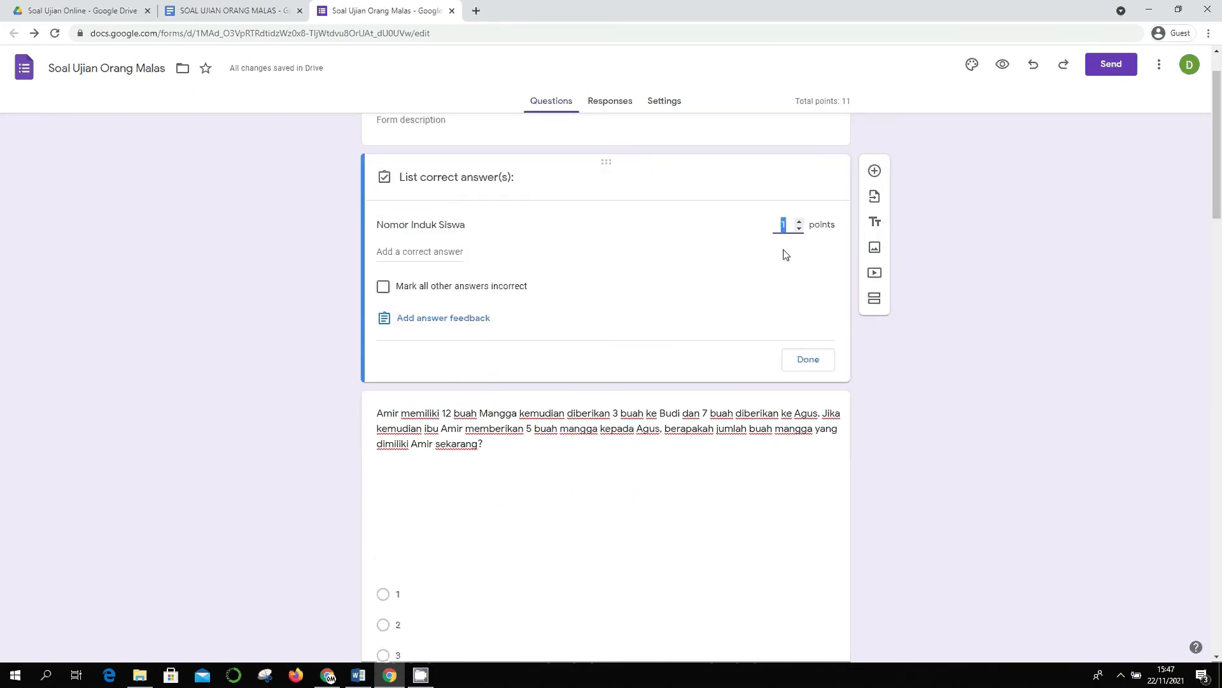
{"action": "type", "text": "0"}
{"action": "left_click", "coordinate": [806, 359]}
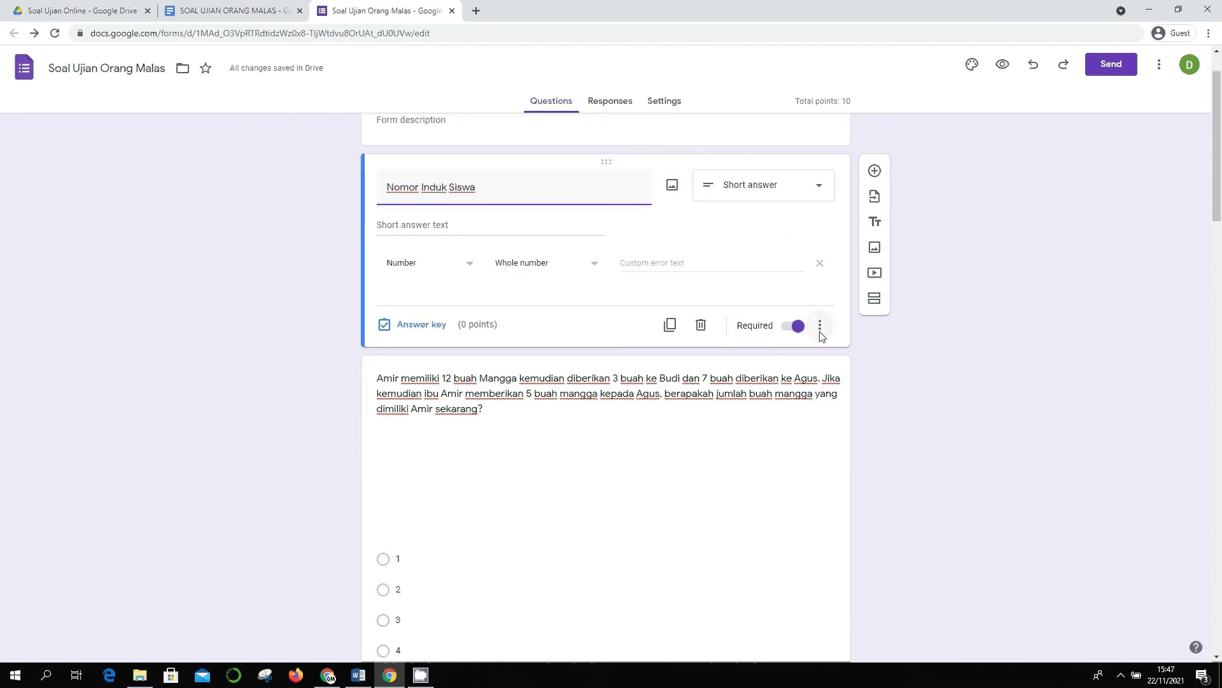
{"action": "scroll", "coordinate": [823, 340], "scroll_direction": "up", "scroll_amount": 1}
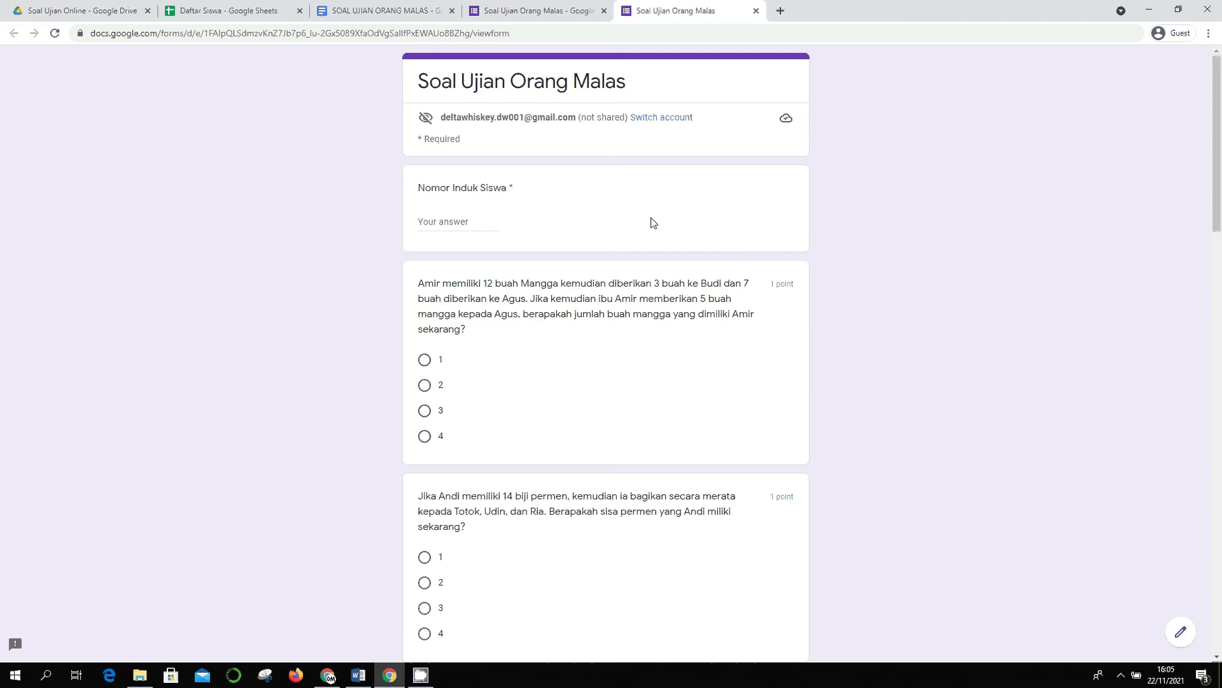
- Scroll through the respondent preview from Nomor Induk Siswa down to Submit and back
{"action": "scroll", "coordinate": [678, 349], "scroll_direction": "down", "scroll_amount": 1}
{"action": "scroll", "coordinate": [679, 349], "scroll_direction": "down", "scroll_amount": 5}
{"action": "scroll", "coordinate": [677, 346], "scroll_direction": "up", "scroll_amount": 5}
{"action": "scroll", "coordinate": [807, 331], "scroll_direction": "down", "scroll_amount": 1}
{"action": "scroll", "coordinate": [807, 330], "scroll_direction": "down", "scroll_amount": 20}
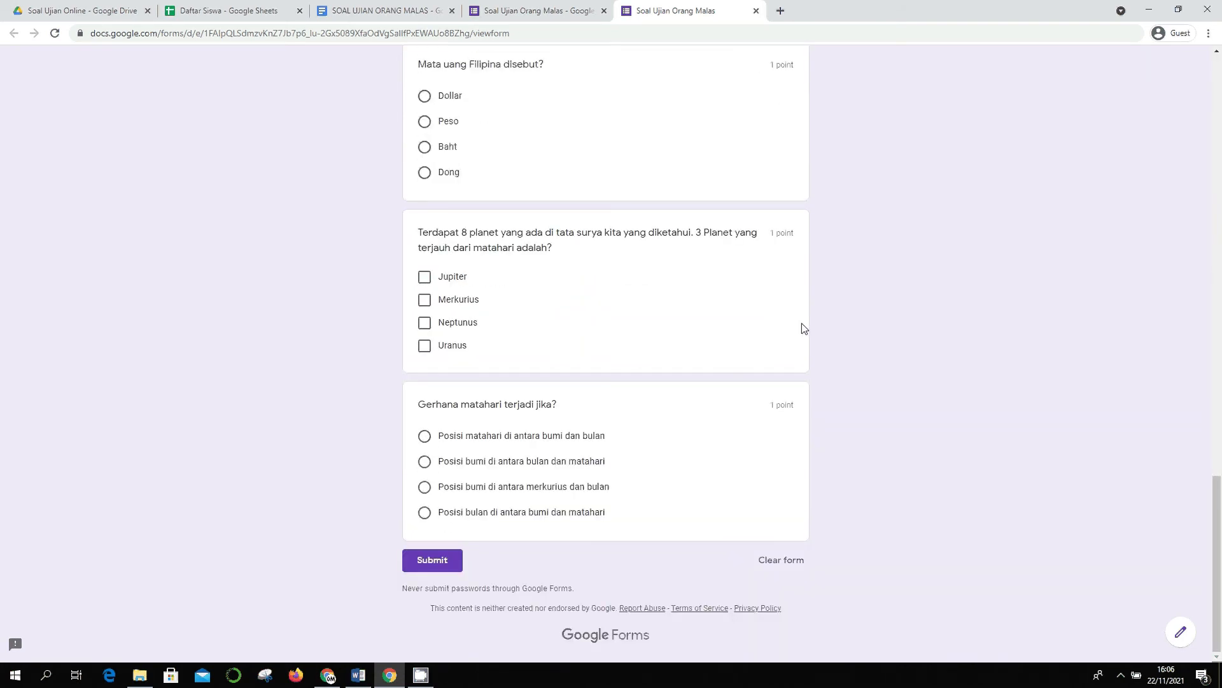
{"action": "scroll", "coordinate": [782, 379], "scroll_direction": "up", "scroll_amount": 20}
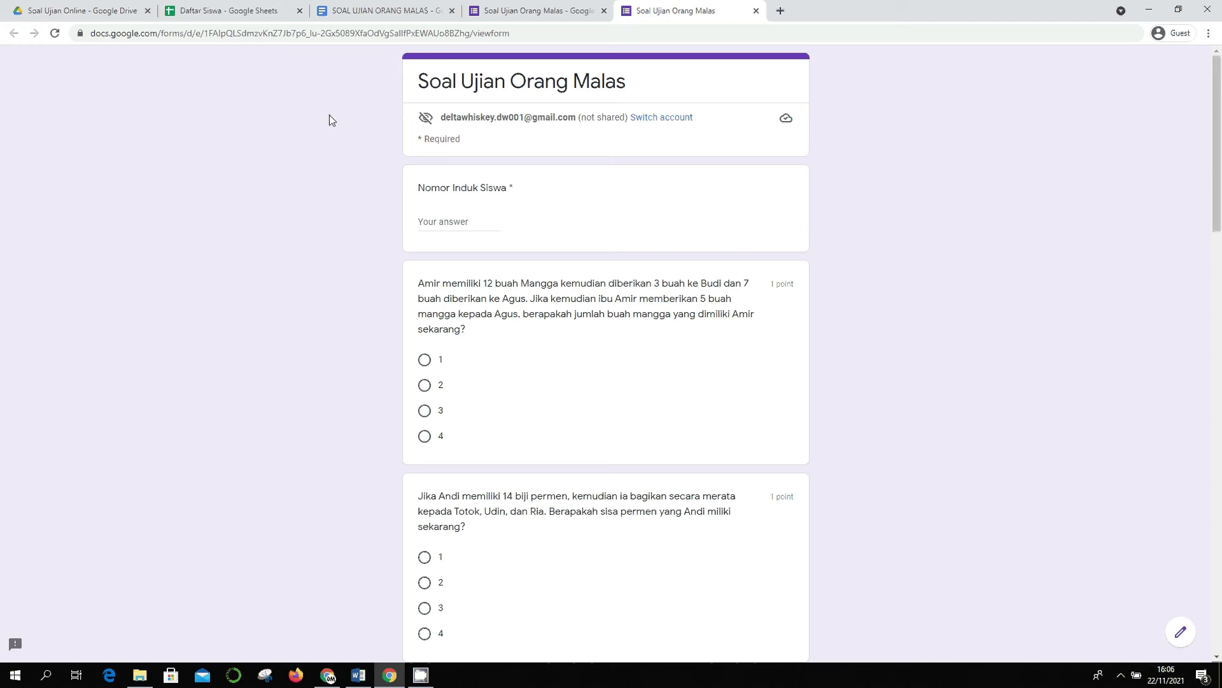
- Back in the editor, get the quiz's shortened forms.gle link from the Send dialog
{"action": "left_click", "coordinate": [504, 19]}
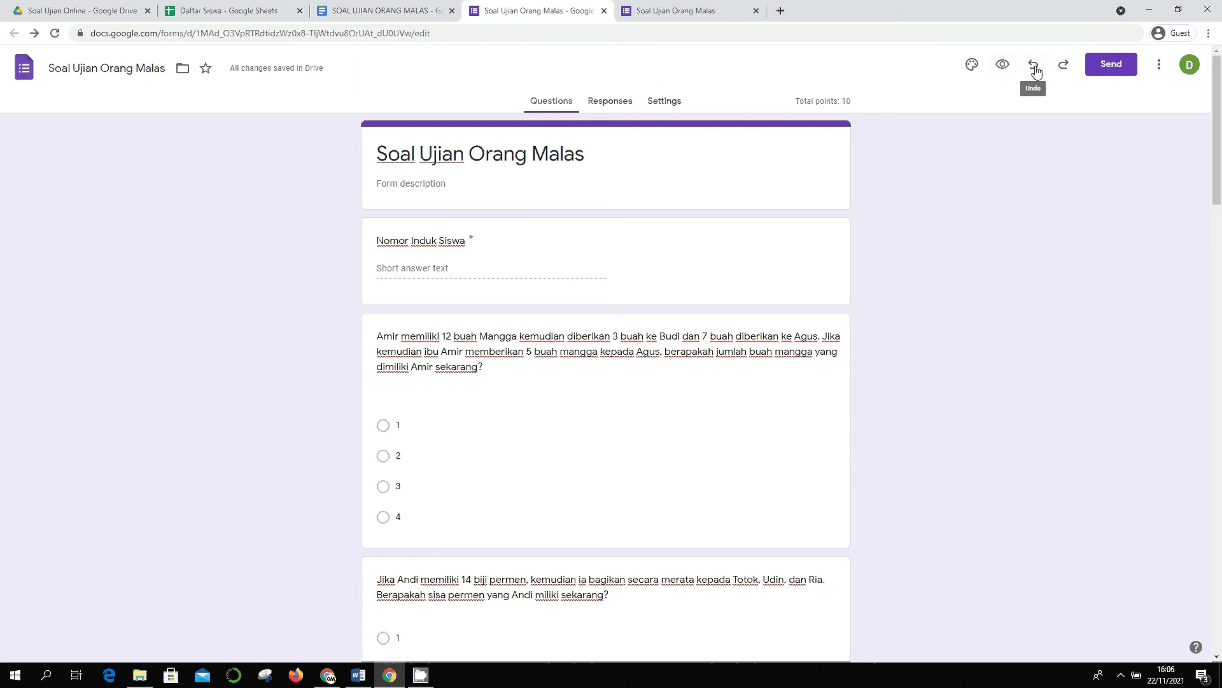
{"action": "left_click", "coordinate": [1106, 65]}
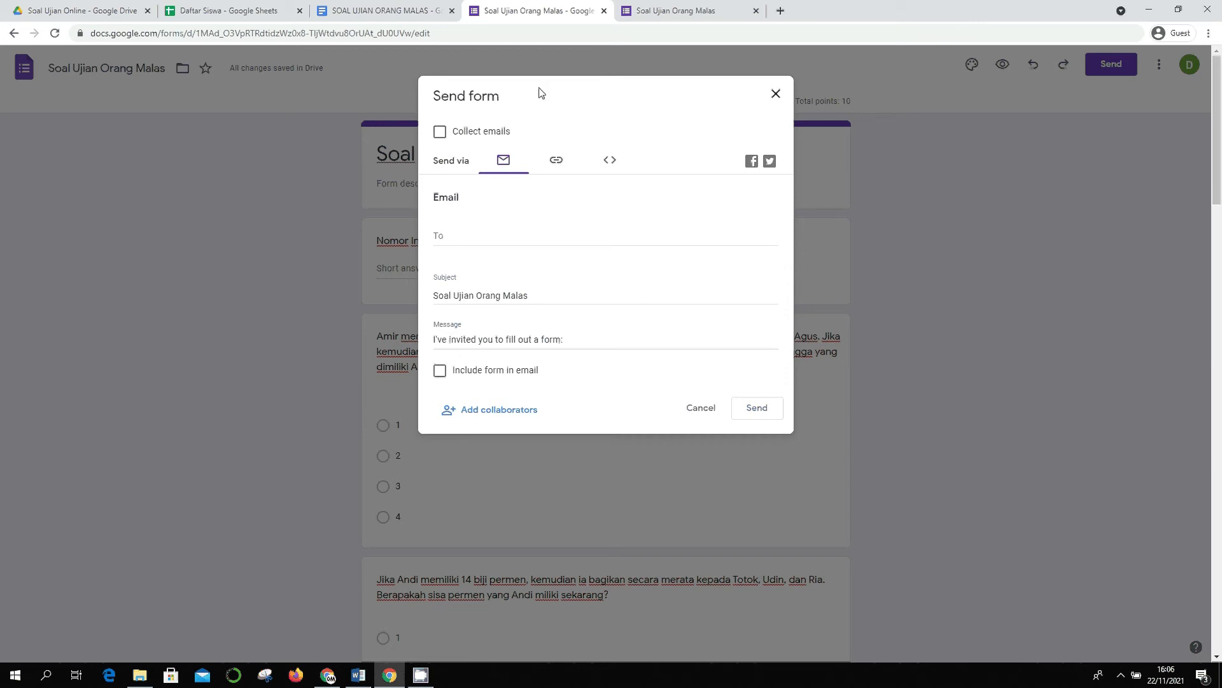
{"action": "left_click", "coordinate": [557, 160]}
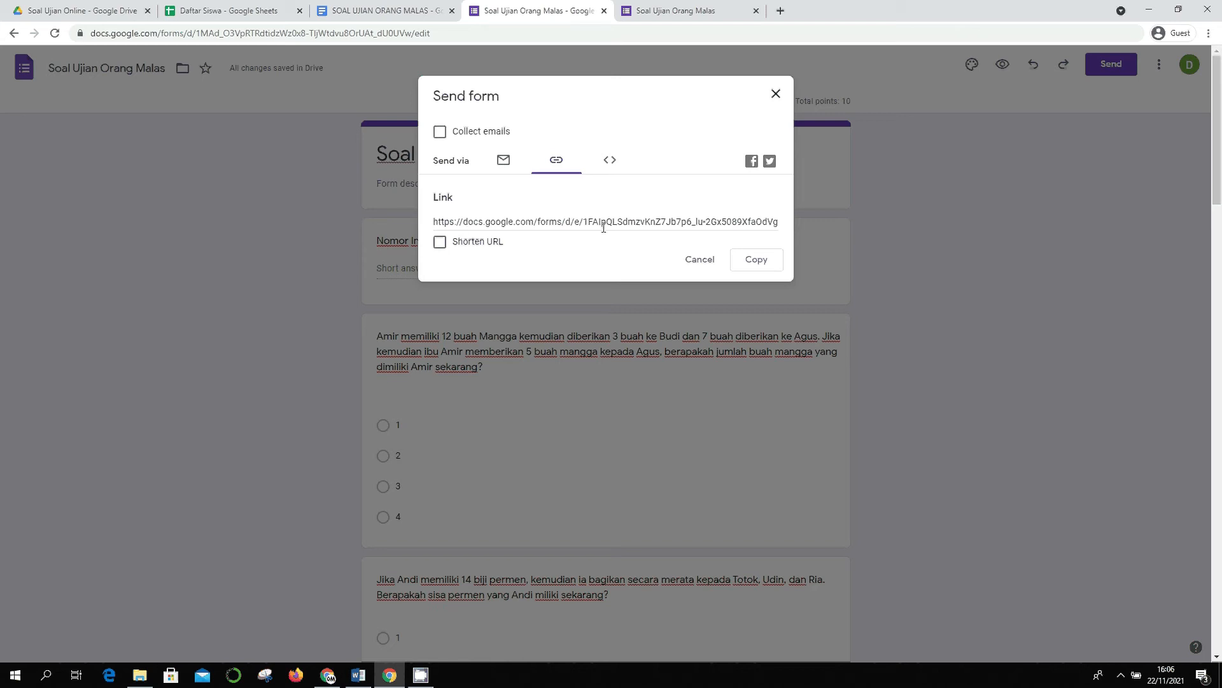
{"action": "left_click", "coordinate": [441, 243]}
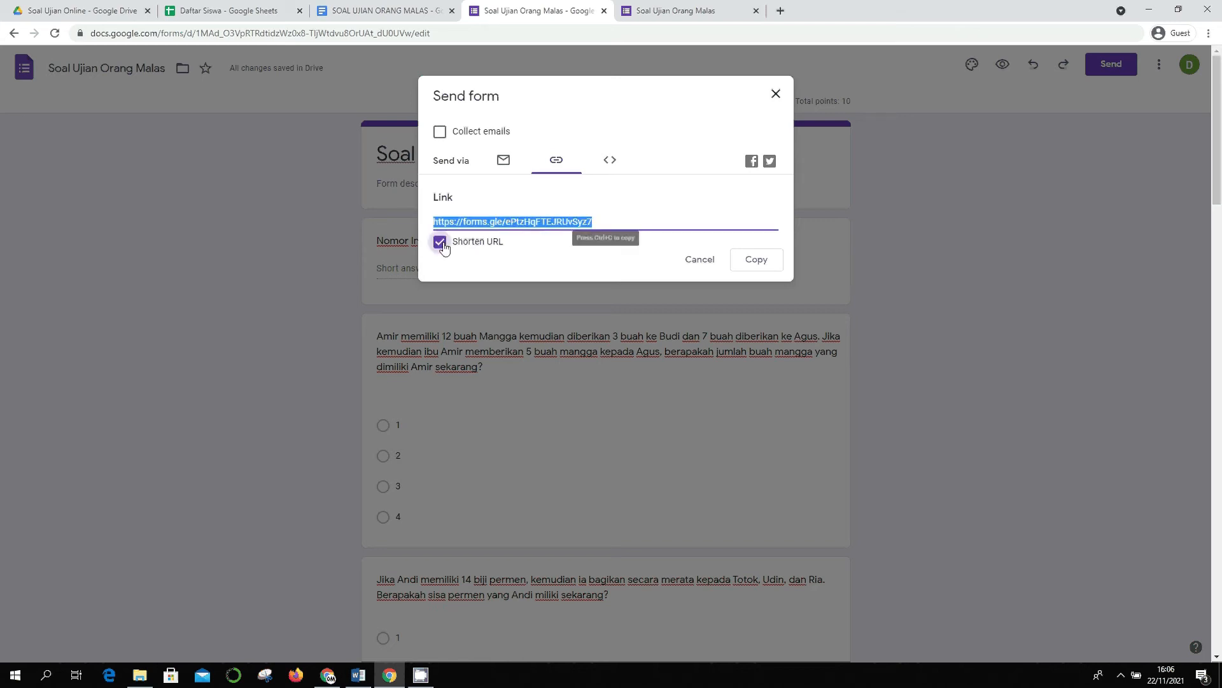
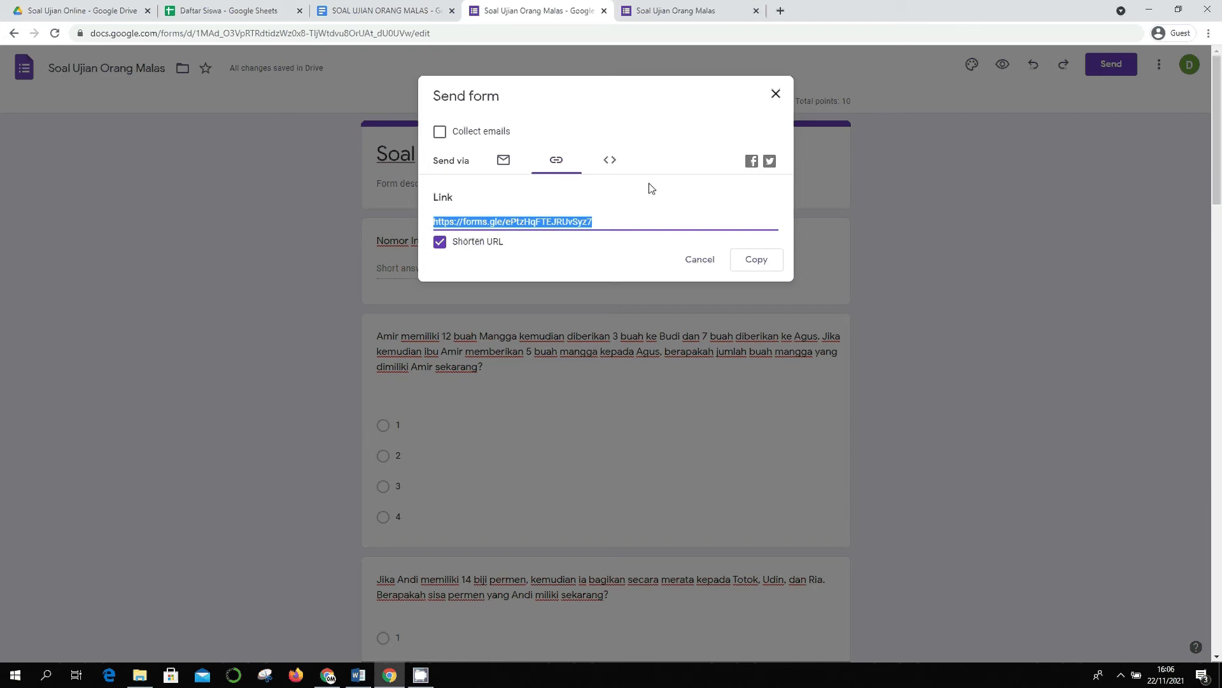
- Cancel the Send form dialog without sharing the link
{"action": "left_click", "coordinate": [700, 259]}
- Copy the first student's number from Daftar Siswa into the Nomor Induk Siswa field
{"action": "left_click", "coordinate": [675, 10]}
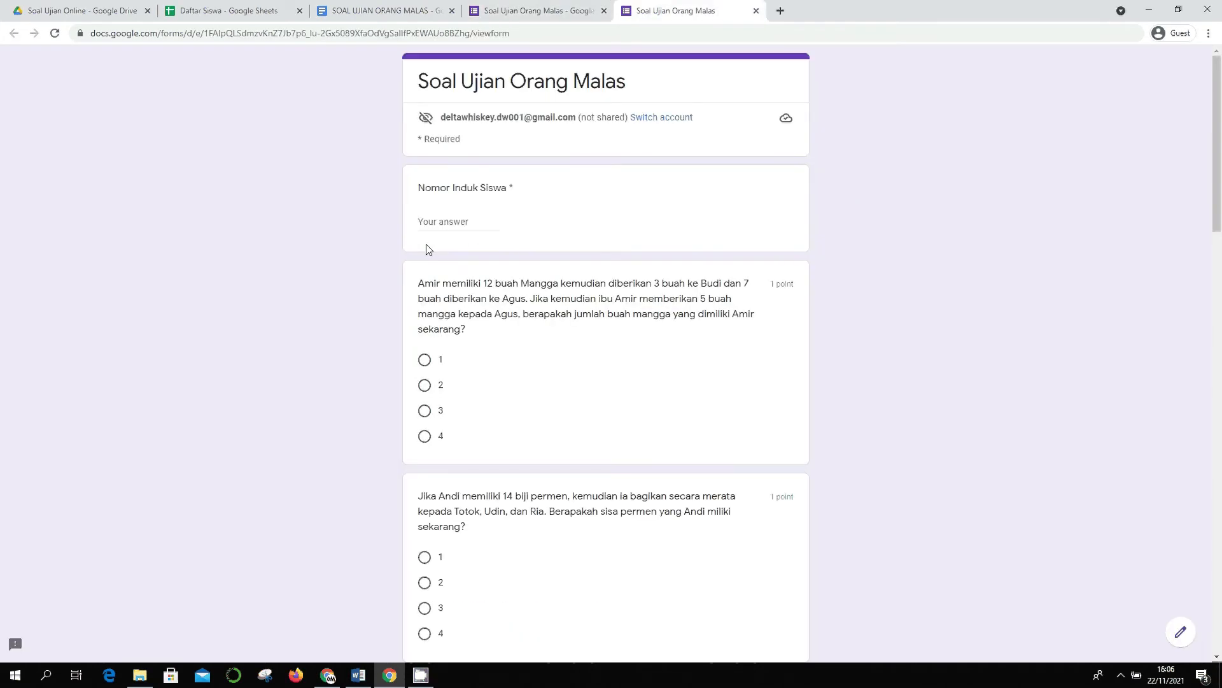
{"action": "left_click", "coordinate": [204, 7]}
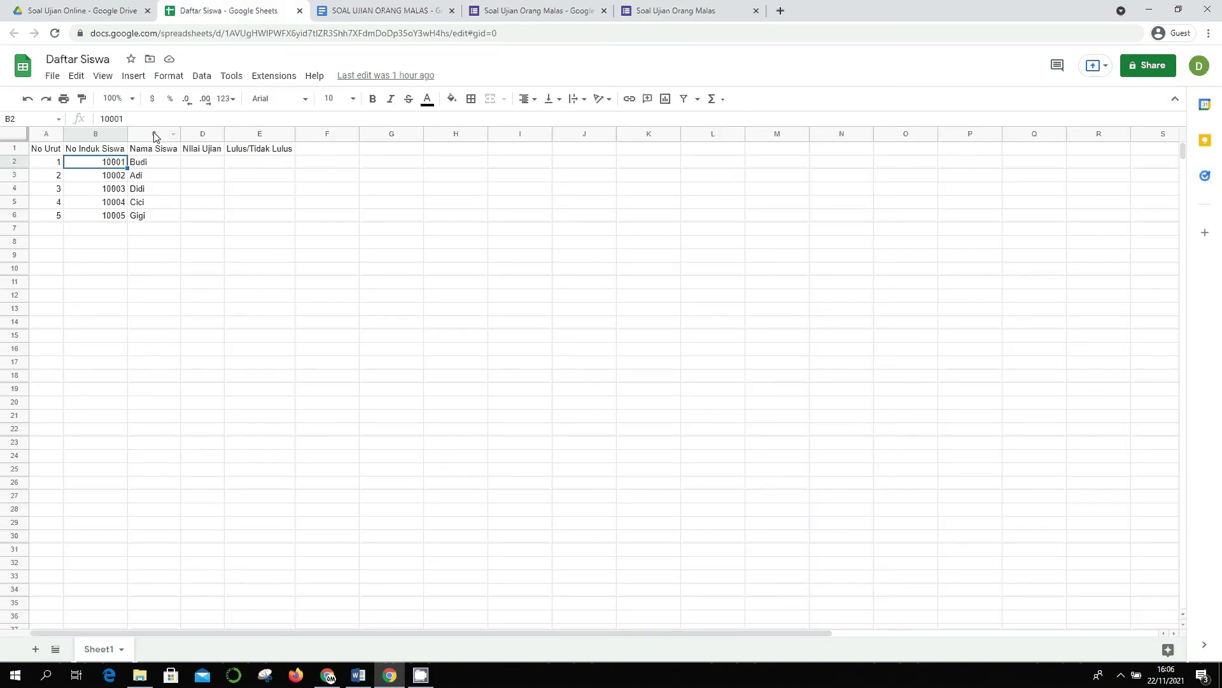
{"action": "left_click_drag", "start_coordinate": [134, 116], "coordinate": [3, 105]}
{"action": "key", "text": "ctrl+c"}
{"action": "left_click", "coordinate": [659, 9]}
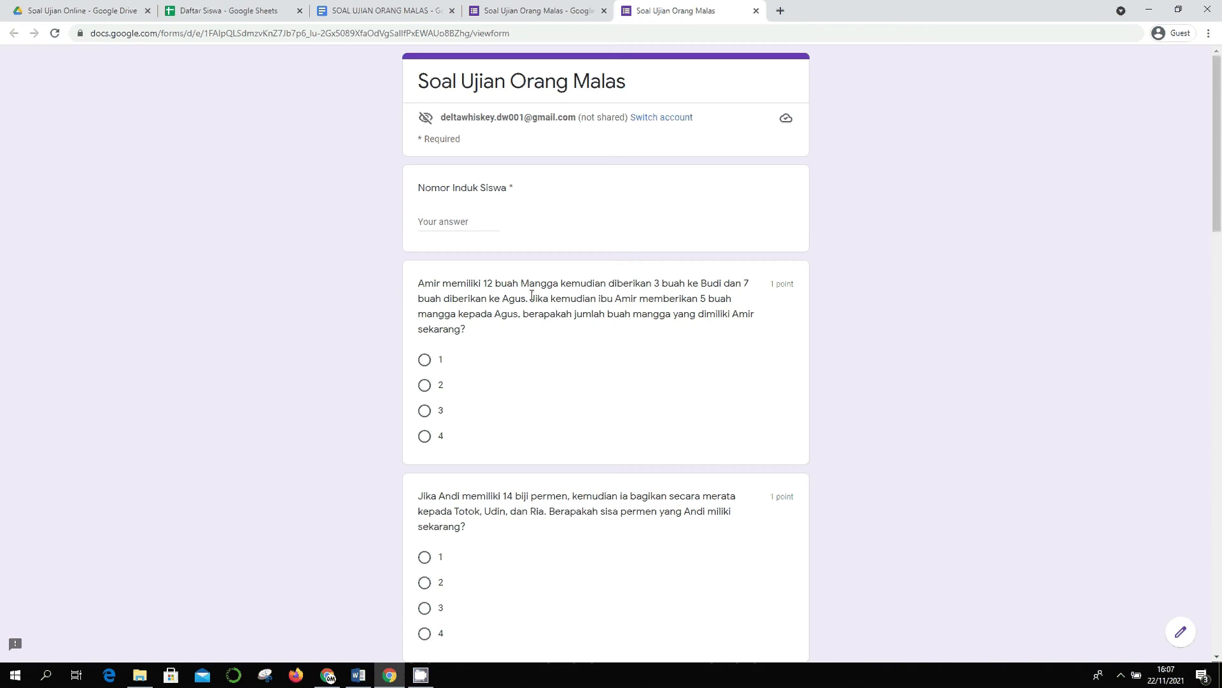
{"action": "left_click", "coordinate": [478, 225]}
{"action": "key", "text": "ctrl+v"}
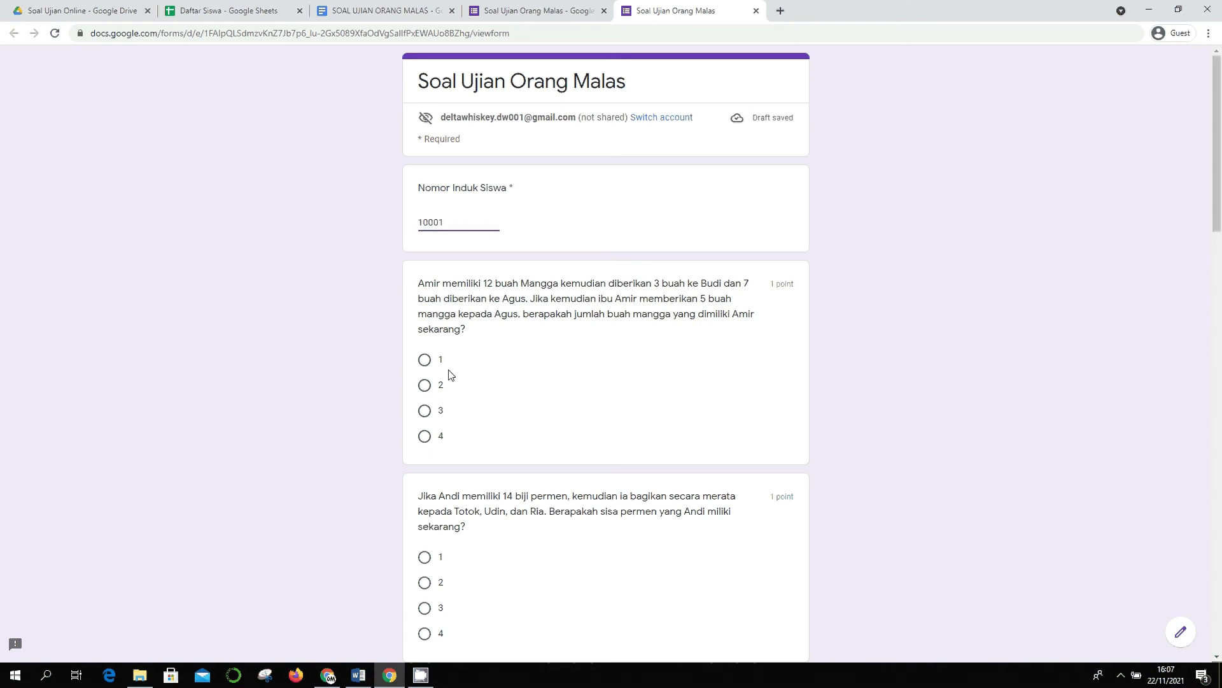
- Answer mango 1, candy 2, 7 x 8 - 10 = 46, division 1, and Keadilan Sosial for Pancasila
{"action": "left_click", "coordinate": [425, 360]}
{"action": "scroll", "coordinate": [431, 425], "scroll_direction": "down", "scroll_amount": 3}
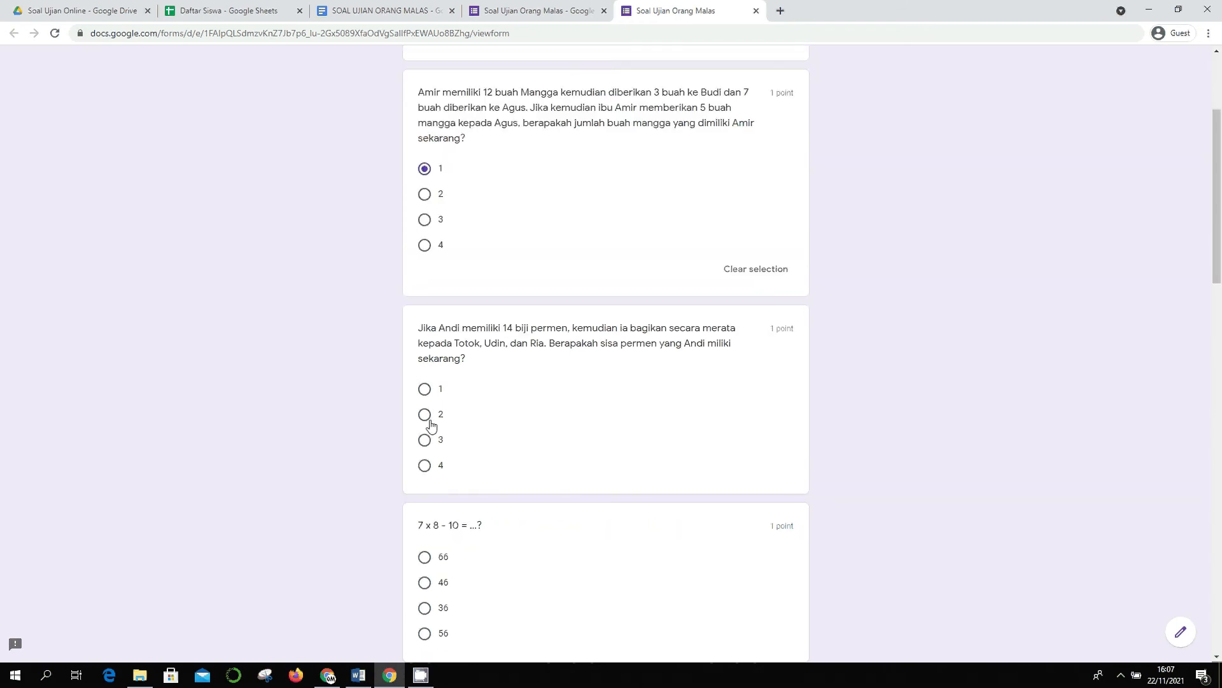
{"action": "left_click", "coordinate": [430, 421]}
{"action": "scroll", "coordinate": [431, 428], "scroll_direction": "down", "scroll_amount": 3}
{"action": "left_click", "coordinate": [424, 413]}
{"action": "scroll", "coordinate": [424, 420], "scroll_direction": "down", "scroll_amount": 4}
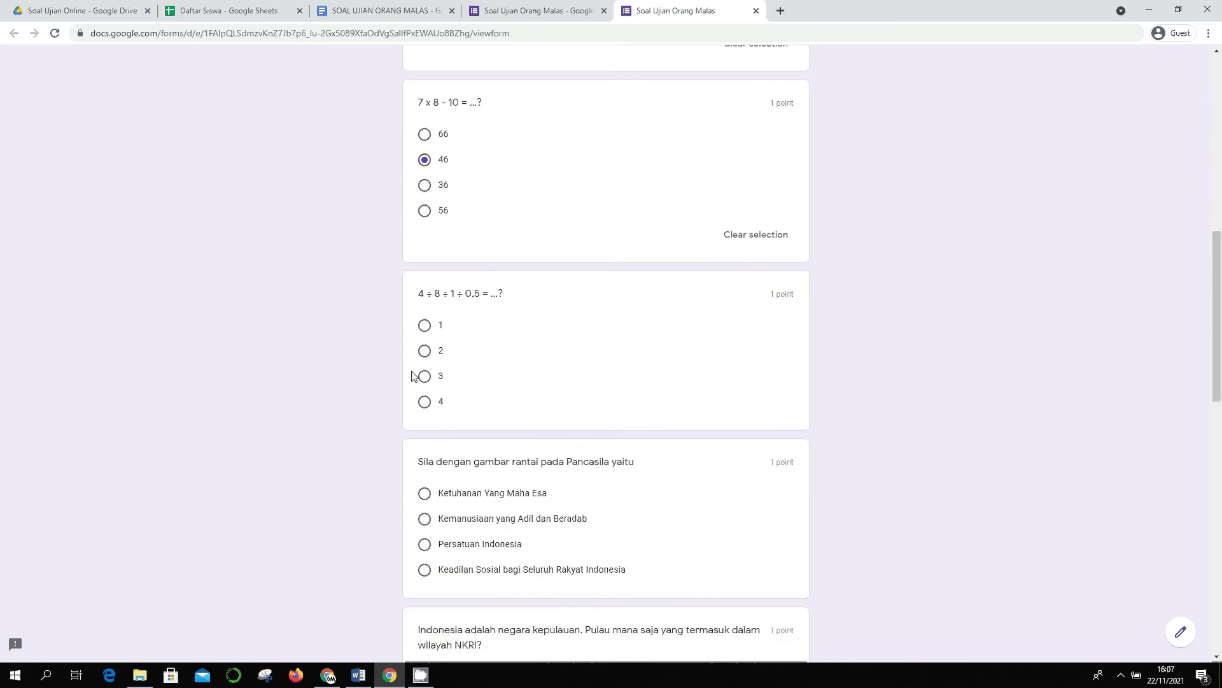
{"action": "left_click", "coordinate": [424, 325]}
{"action": "scroll", "coordinate": [428, 407], "scroll_direction": "down", "scroll_amount": 3}
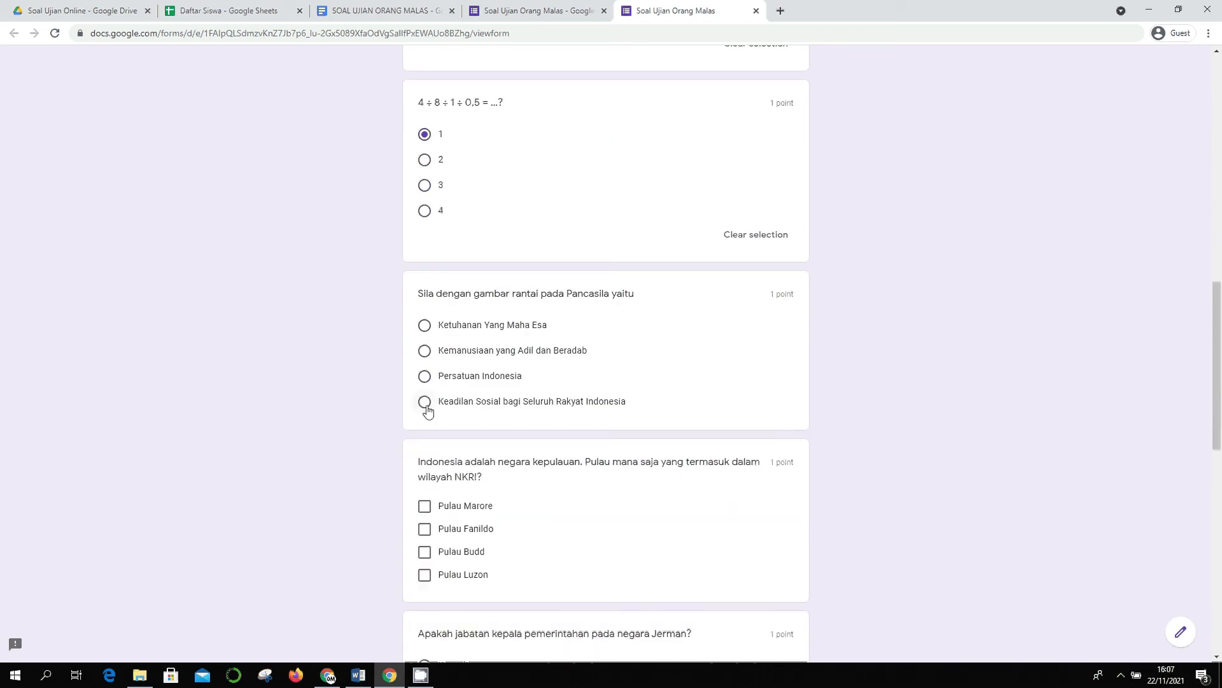
{"action": "left_click", "coordinate": [424, 401]}
{"action": "scroll", "coordinate": [428, 382], "scroll_direction": "down", "scroll_amount": 5}
- Tick Marore, Fanildo, Luzon; answer Kanselir, Peso, Merkurius and Neptunus, moon-between eclipse, then submit
{"action": "left_click", "coordinate": [425, 210]}
{"action": "left_click", "coordinate": [425, 233]}
{"action": "left_click", "coordinate": [435, 278]}
{"action": "scroll", "coordinate": [446, 291], "scroll_direction": "down", "scroll_amount": 3}
{"action": "left_click", "coordinate": [455, 179]}
{"action": "left_click", "coordinate": [450, 395]}
{"action": "scroll", "coordinate": [452, 398], "scroll_direction": "down", "scroll_amount": 4}
{"action": "left_click", "coordinate": [444, 337]}
{"action": "left_click", "coordinate": [449, 365]}
{"action": "left_click_drag", "start_coordinate": [450, 366], "coordinate": [457, 396]}
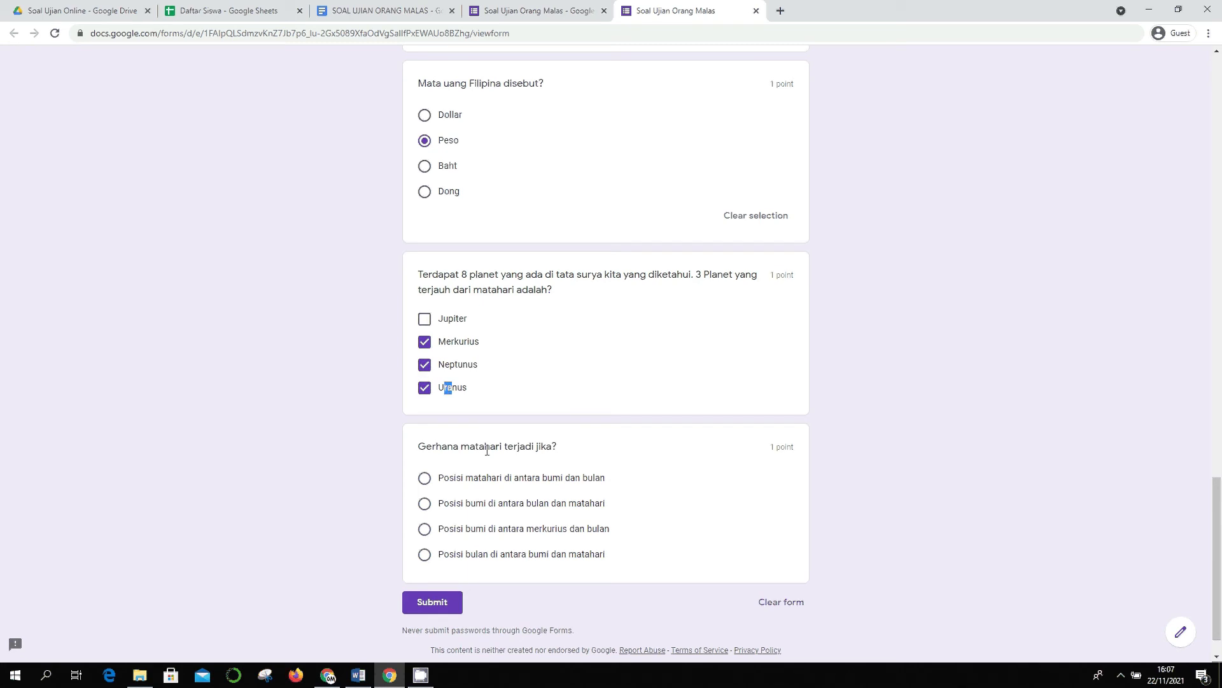
{"action": "left_click", "coordinate": [444, 396]}
{"action": "left_click", "coordinate": [424, 554]}
{"action": "left_click", "coordinate": [428, 626]}
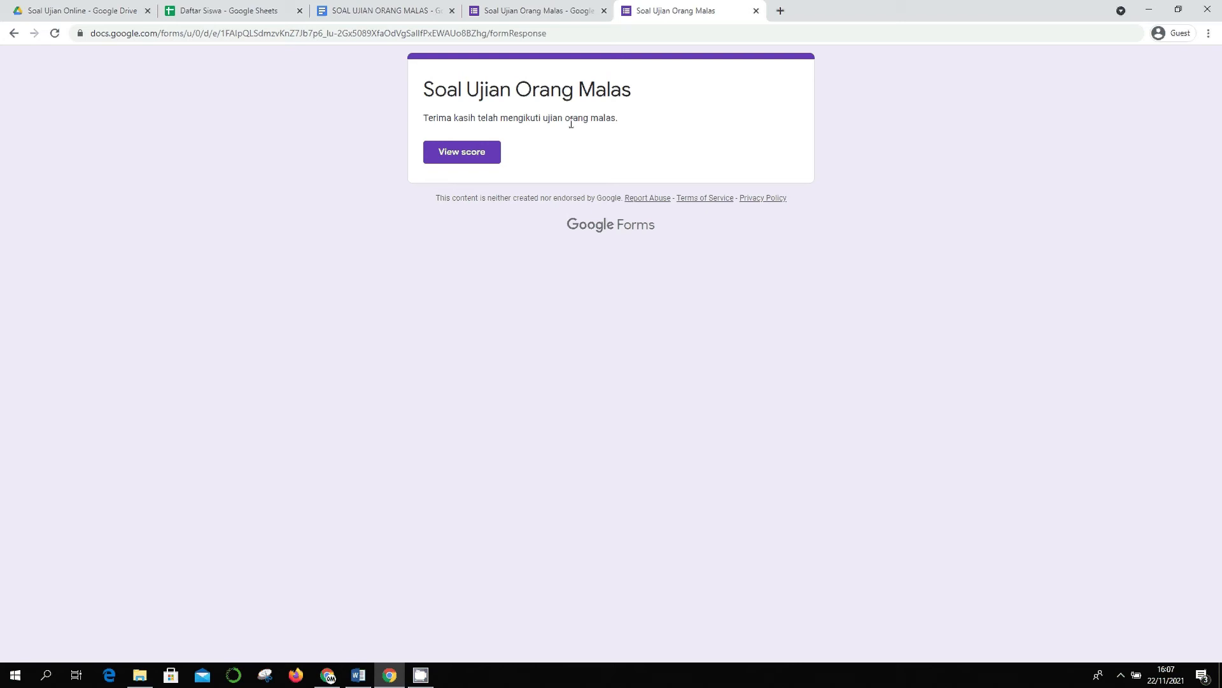
{"action": "left_click", "coordinate": [468, 153]}
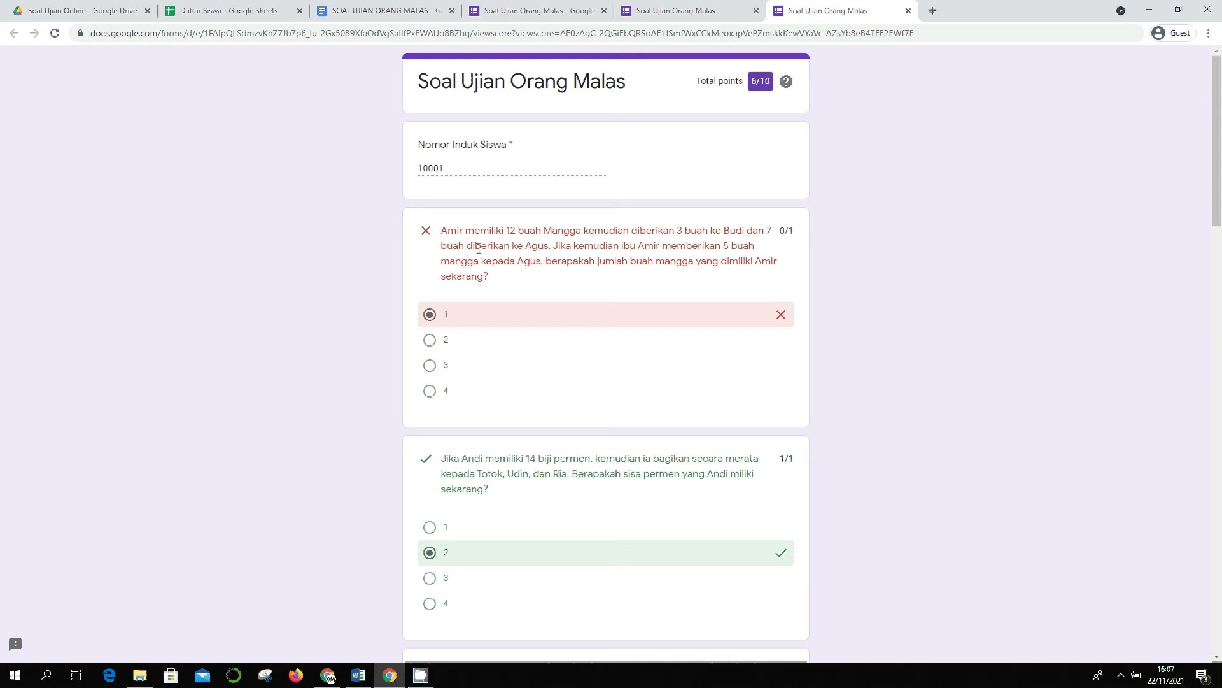
{"action": "scroll", "coordinate": [516, 319], "scroll_direction": "down", "scroll_amount": 3}
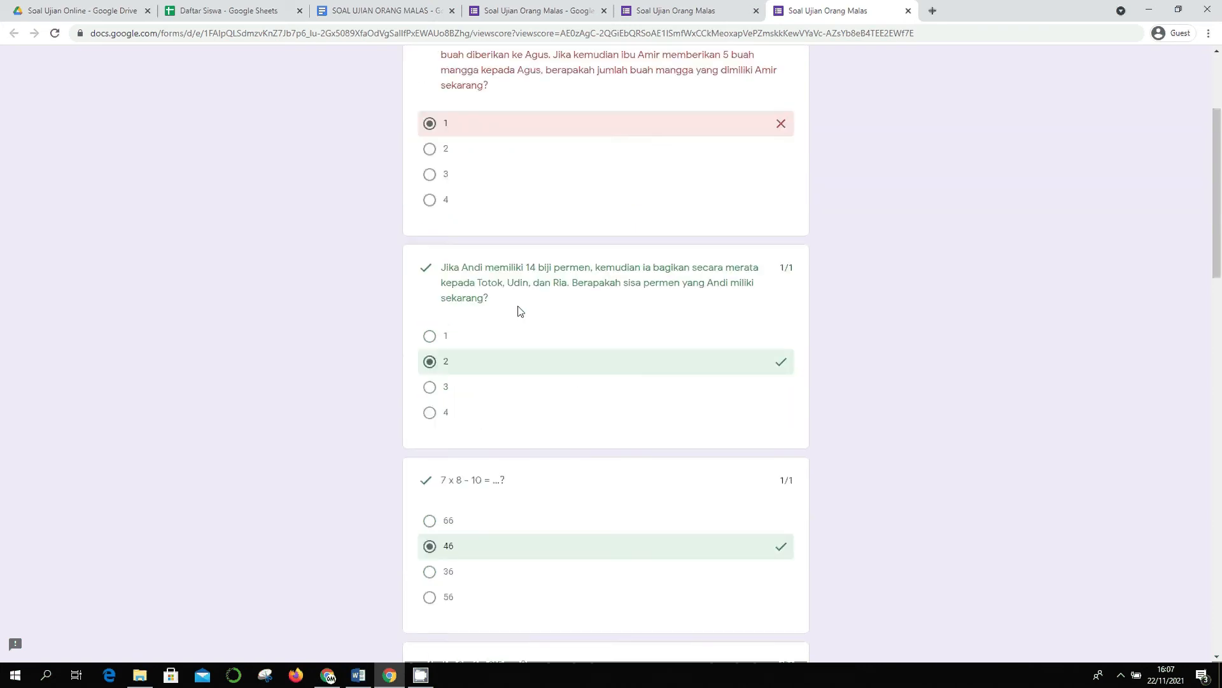
{"action": "scroll", "coordinate": [521, 298], "scroll_direction": "down", "scroll_amount": 3}
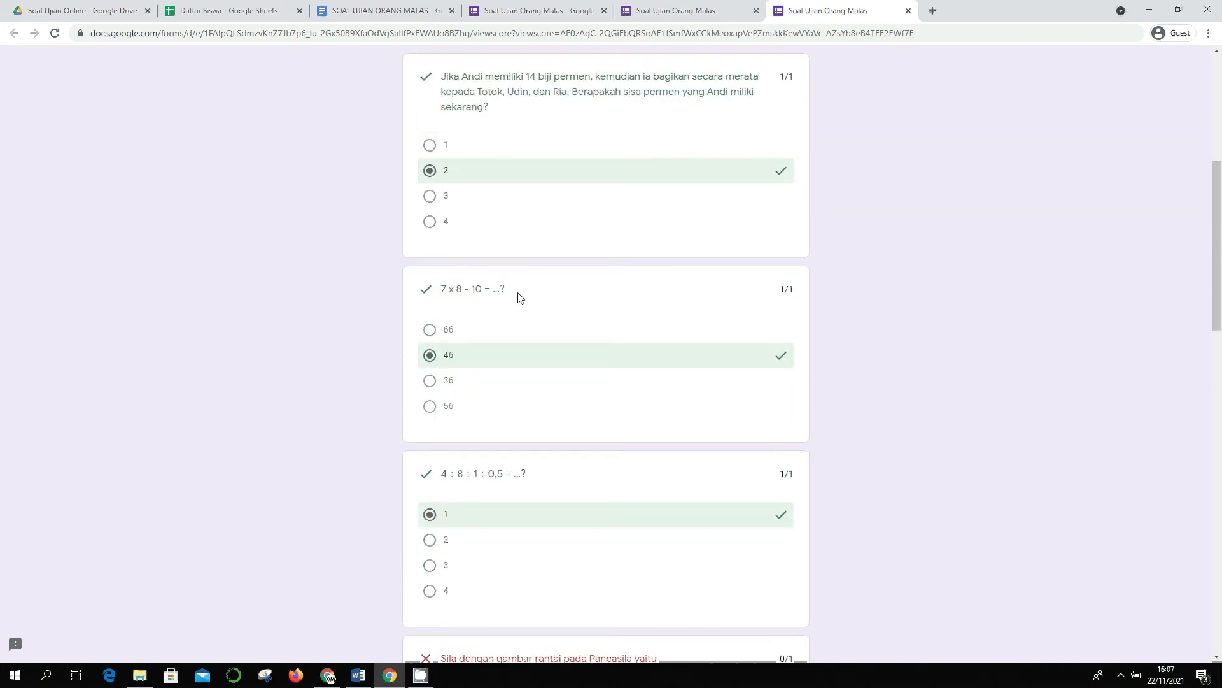
{"action": "scroll", "coordinate": [521, 297], "scroll_direction": "down", "scroll_amount": 10}
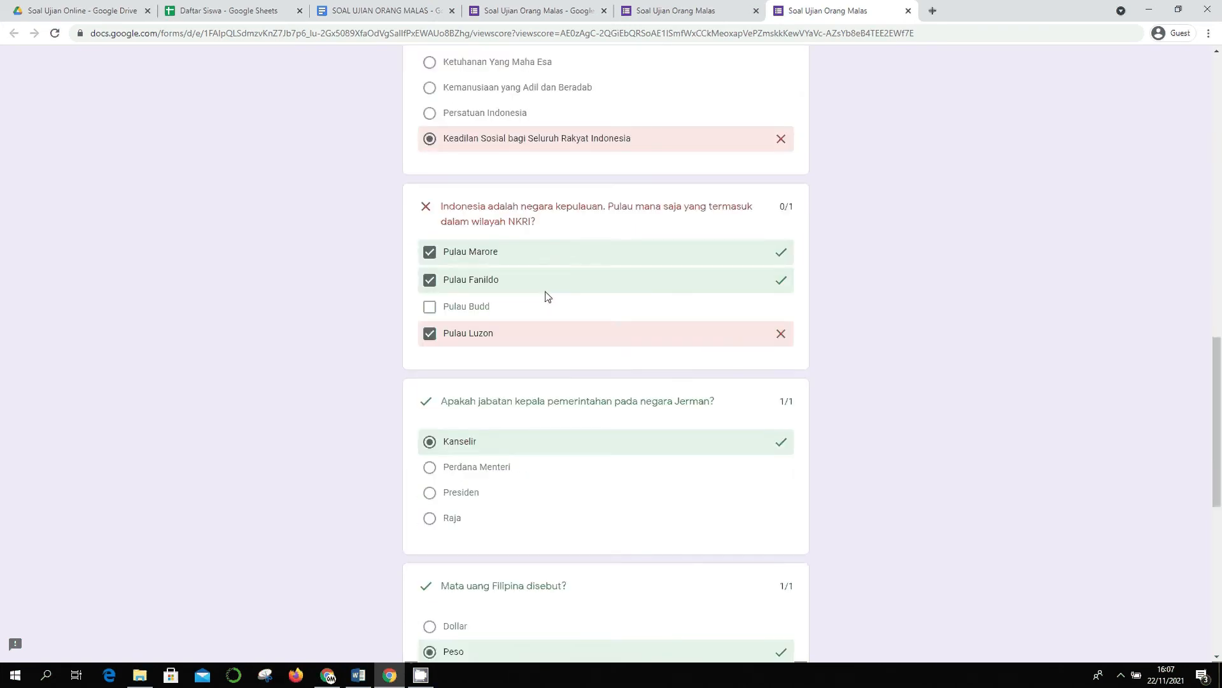
{"action": "scroll", "coordinate": [542, 287], "scroll_direction": "down", "scroll_amount": 2}
{"action": "scroll", "coordinate": [503, 261], "scroll_direction": "up", "scroll_amount": 2}
{"action": "scroll", "coordinate": [623, 347], "scroll_direction": "down", "scroll_amount": 8}
{"action": "scroll", "coordinate": [622, 346], "scroll_direction": "up", "scroll_amount": 20}
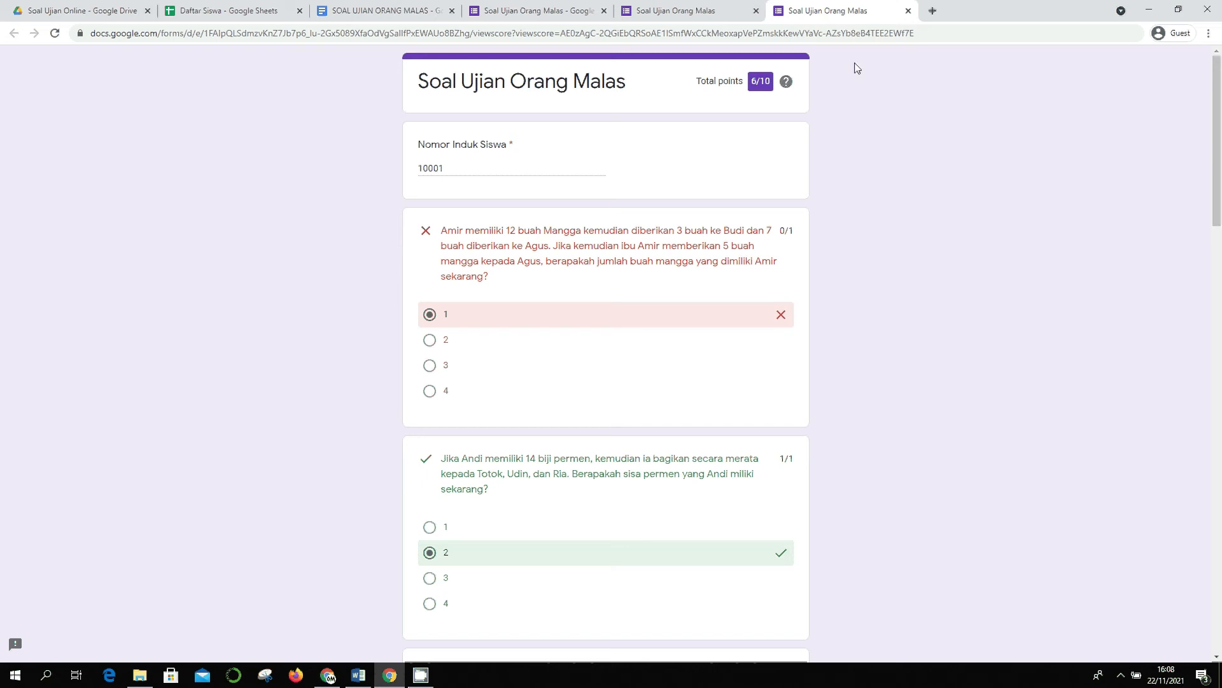
{"action": "left_click", "coordinate": [909, 12]}
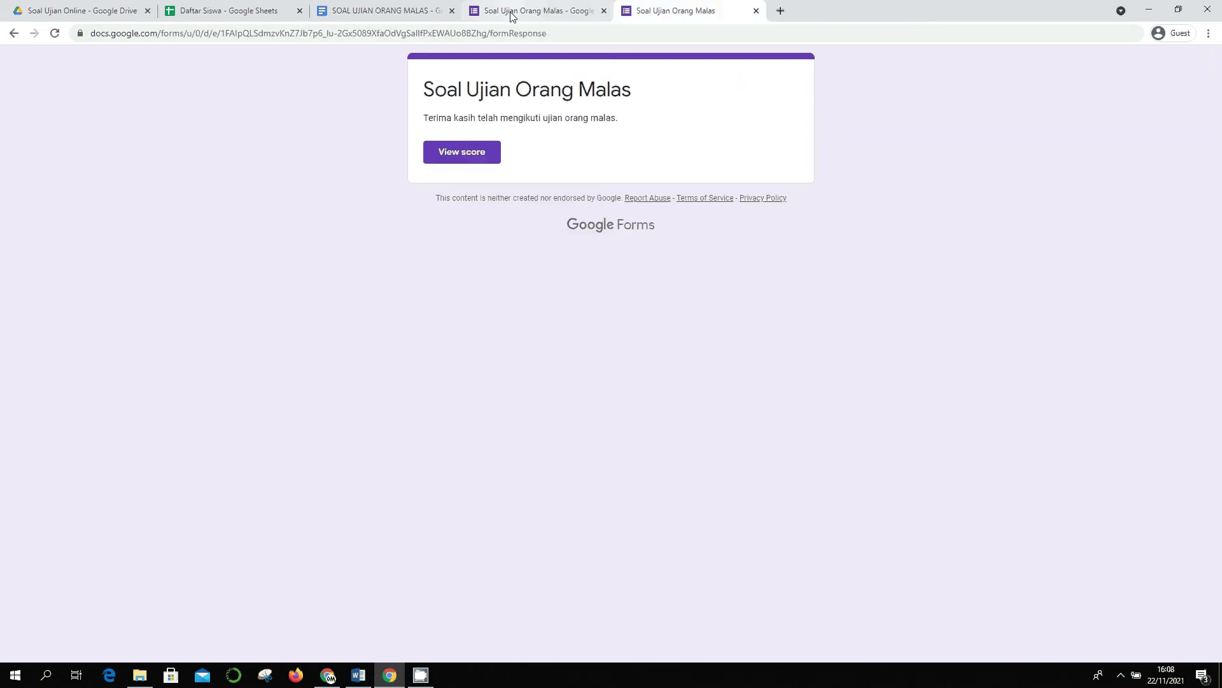
- Close the thank-you page and open a fresh preview of the quiz form
{"action": "left_click", "coordinate": [756, 11]}
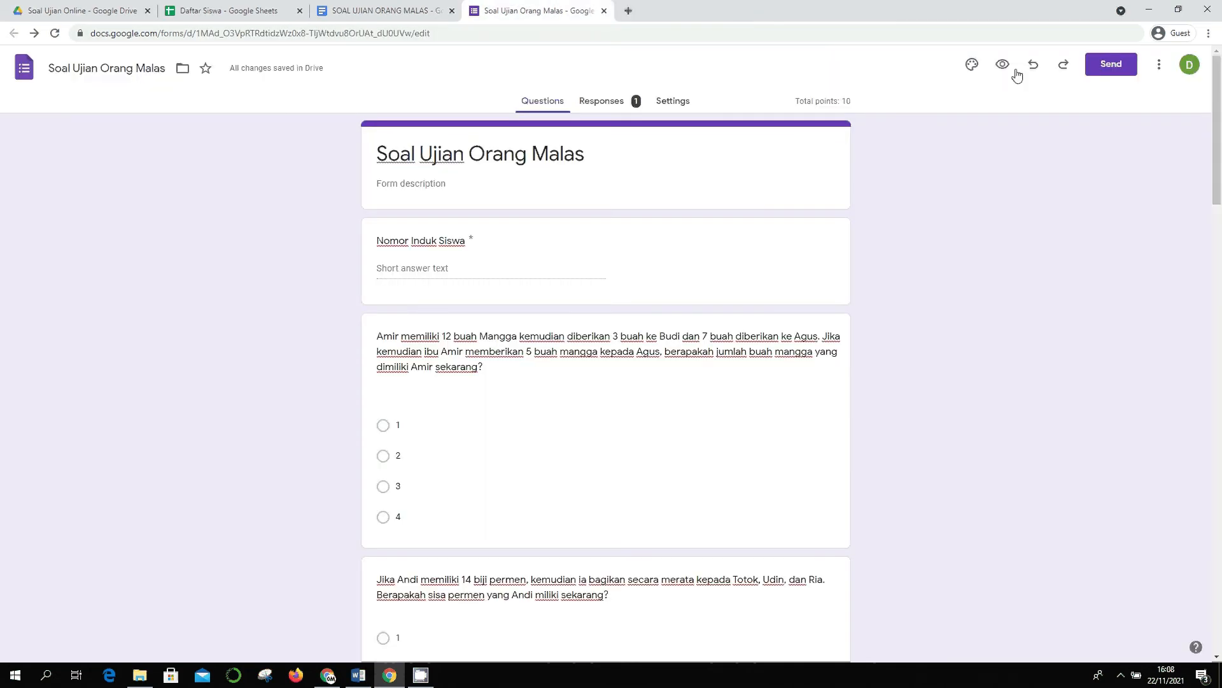
{"action": "left_click", "coordinate": [1005, 66]}
{"action": "left_click", "coordinate": [528, 11]}
{"action": "left_click", "coordinate": [655, 16]}
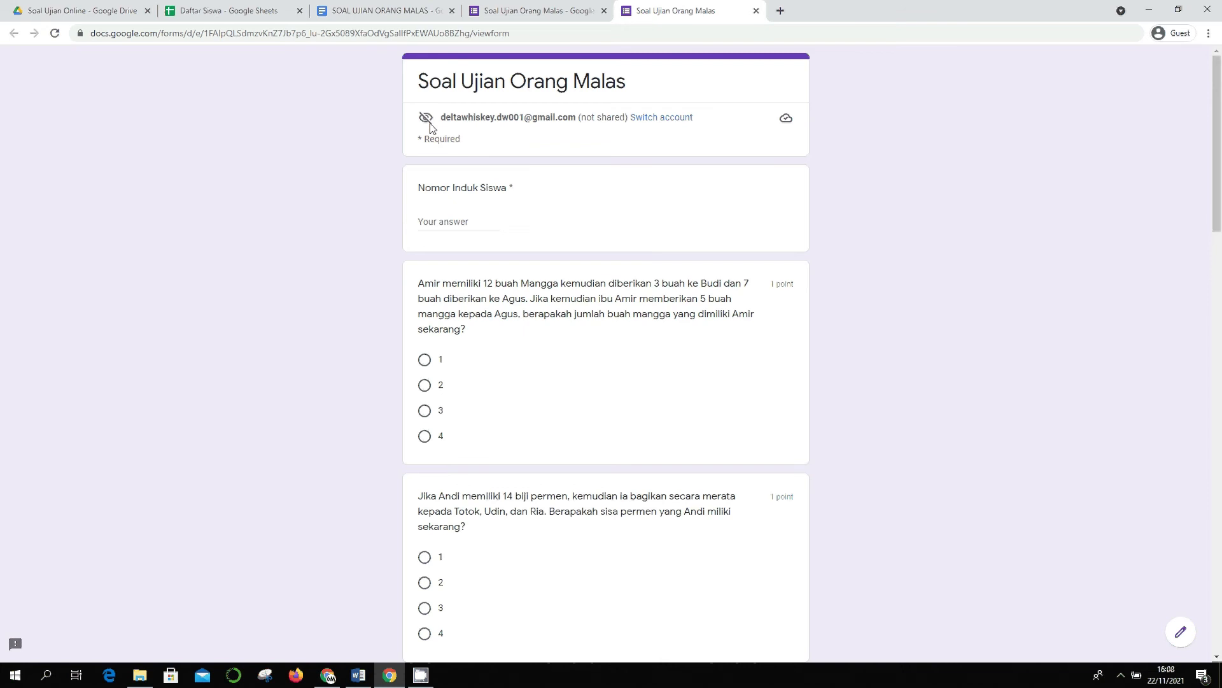
{"action": "left_click", "coordinate": [585, 10]}
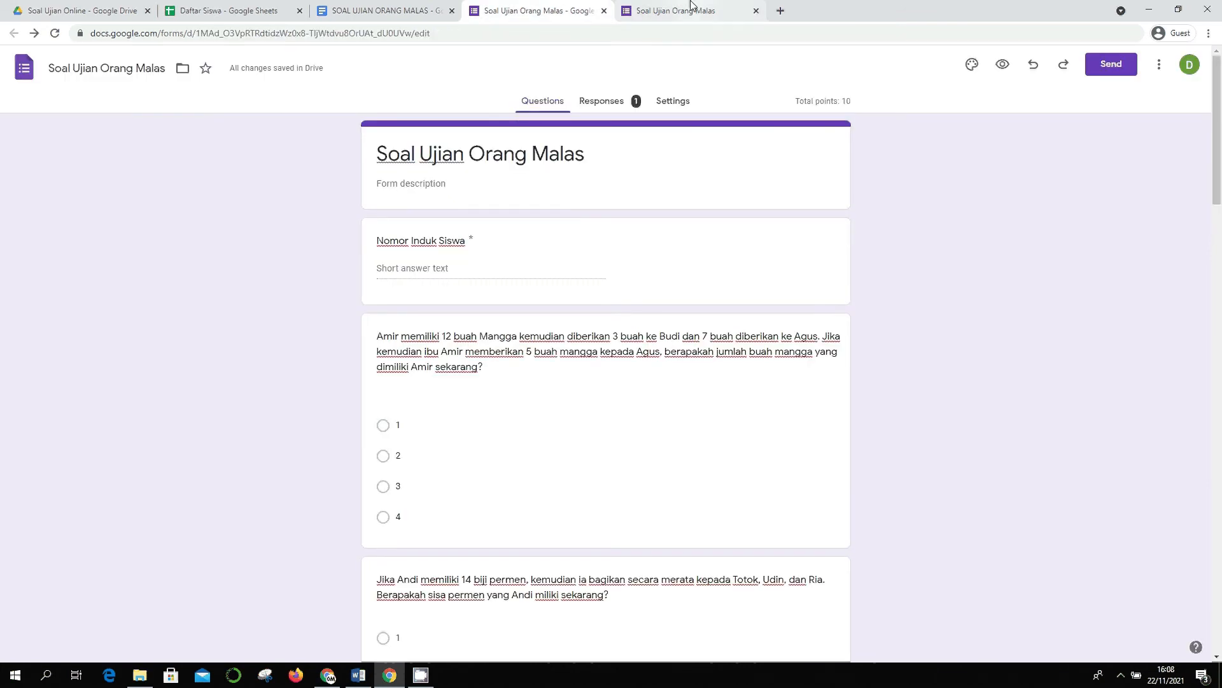
{"action": "left_click", "coordinate": [691, 10]}
- Enter the second student's number and answer mango 2, candy 2, 46, and 1
{"action": "left_click", "coordinate": [451, 222]}
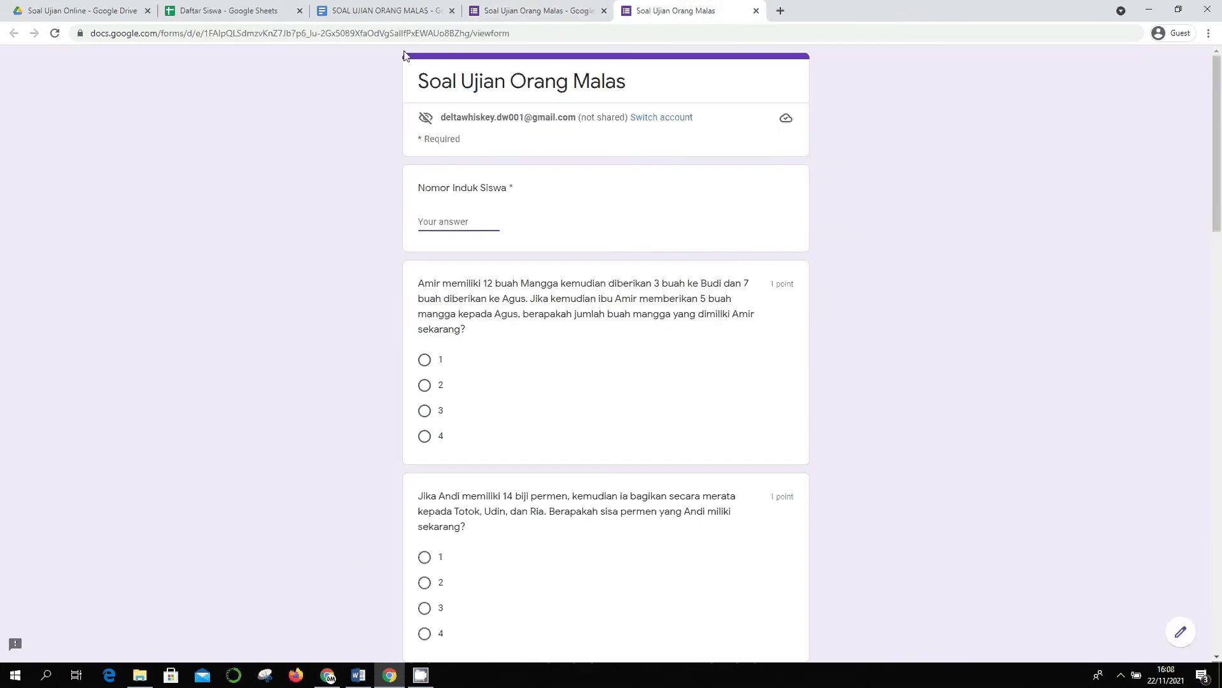
{"action": "type", "text": "10001"}
{"action": "key", "text": "BackSpace"}
{"action": "type", "text": "2"}
{"action": "left_click", "coordinate": [433, 384]}
{"action": "scroll", "coordinate": [433, 386], "scroll_direction": "down", "scroll_amount": 1}
{"action": "scroll", "coordinate": [428, 446], "scroll_direction": "down", "scroll_amount": 2}
{"action": "left_click", "coordinate": [425, 478]}
{"action": "scroll", "coordinate": [471, 463], "scroll_direction": "down", "scroll_amount": 3}
{"action": "scroll", "coordinate": [442, 497], "scroll_direction": "down", "scroll_amount": 1}
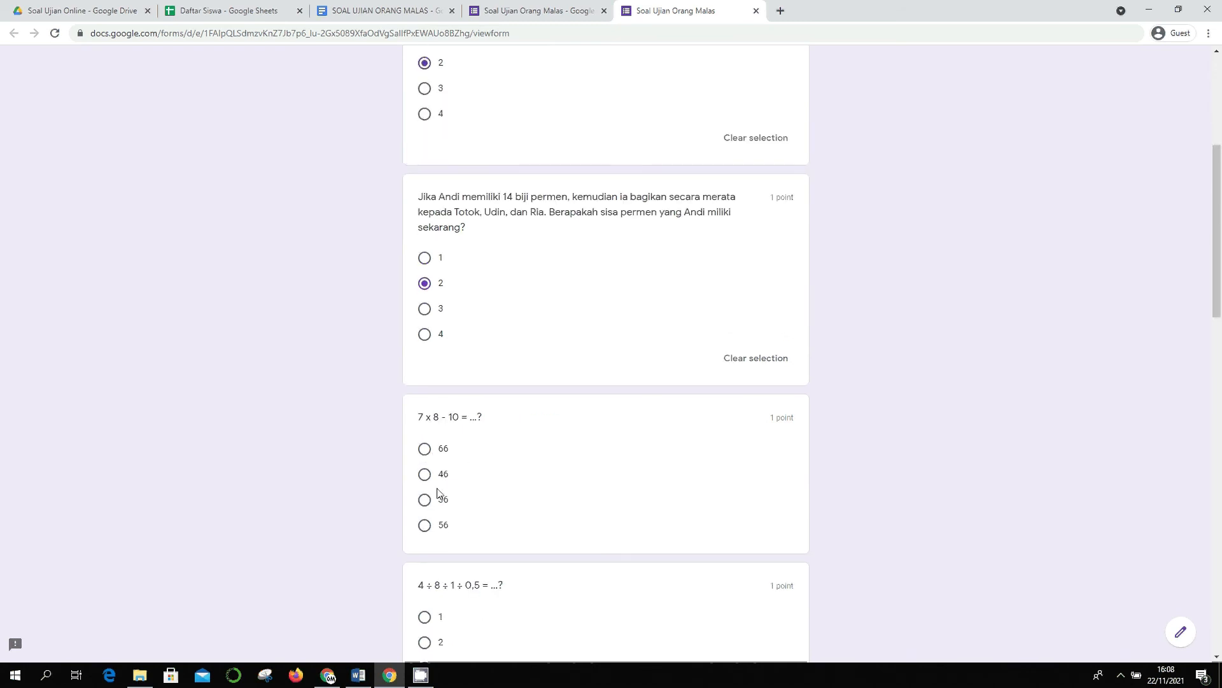
{"action": "left_click", "coordinate": [426, 415]}
{"action": "scroll", "coordinate": [439, 433], "scroll_direction": "down", "scroll_amount": 3}
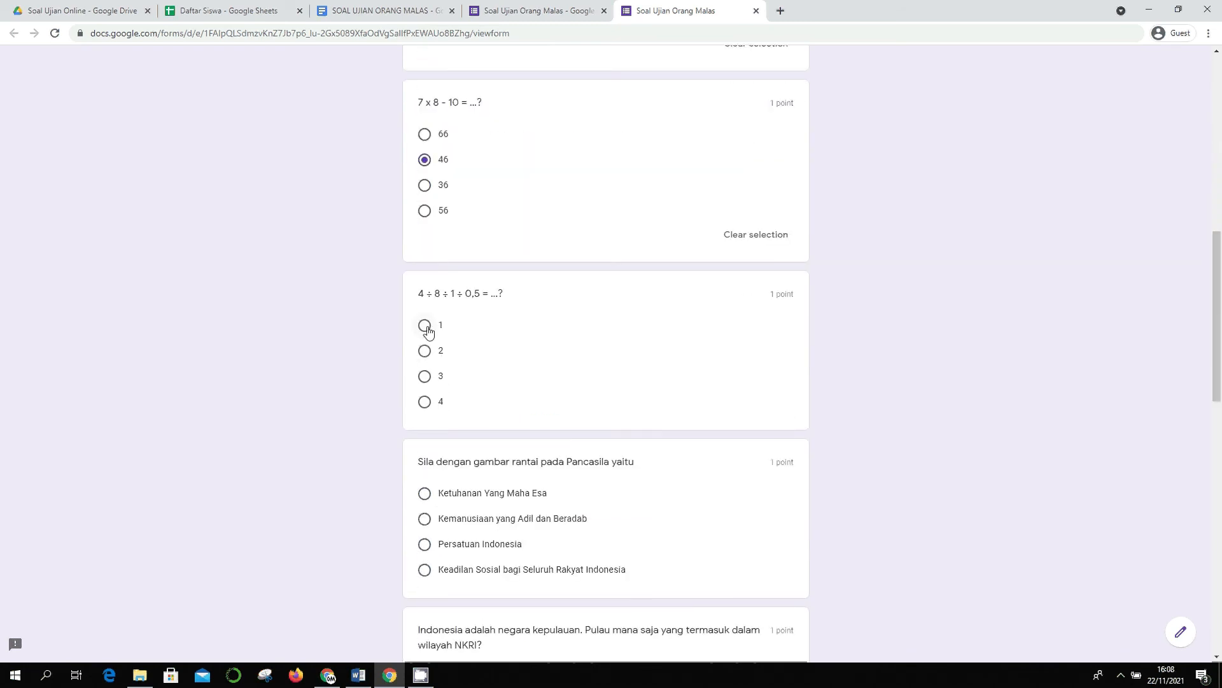
{"action": "left_click", "coordinate": [426, 331]}
- Choose Kemanusiaan yang Adil dan Beradab, tick Marore, Fanildo, Budd, and answer Kanselir and Peso
{"action": "scroll", "coordinate": [445, 426], "scroll_direction": "down", "scroll_amount": 2}
{"action": "left_click", "coordinate": [439, 415]}
{"action": "scroll", "coordinate": [446, 407], "scroll_direction": "down", "scroll_amount": 4}
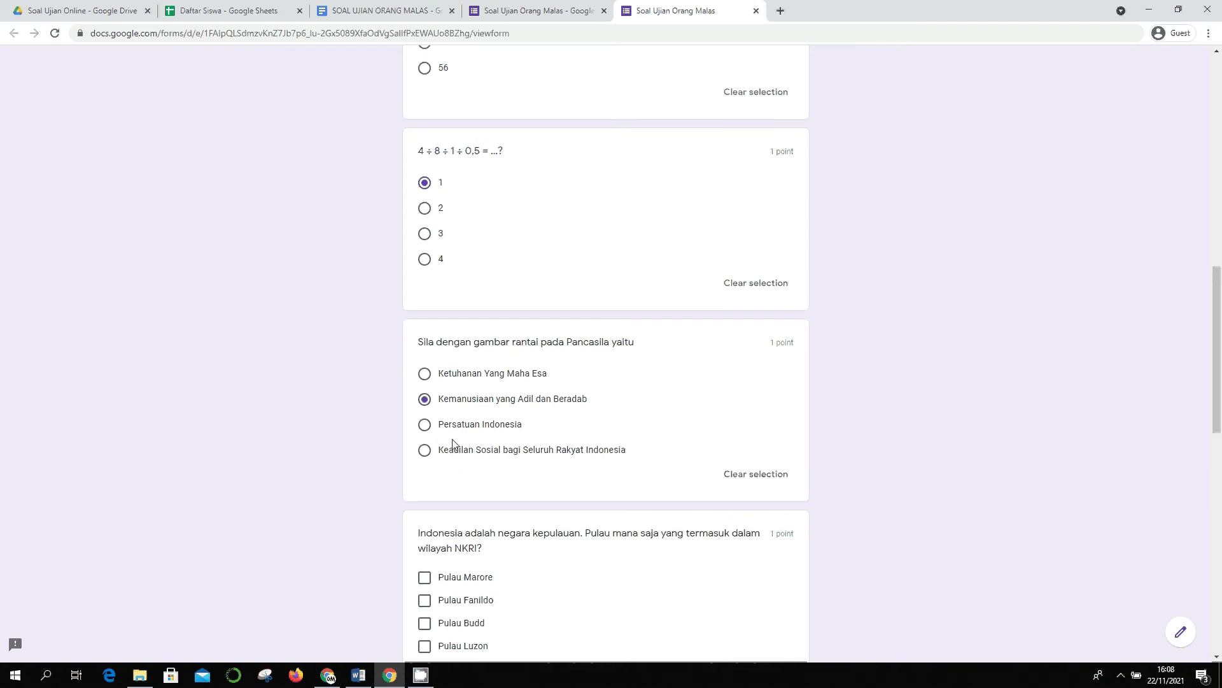
{"action": "left_click", "coordinate": [443, 339]}
{"action": "left_click", "coordinate": [446, 365]}
{"action": "left_click", "coordinate": [455, 384]}
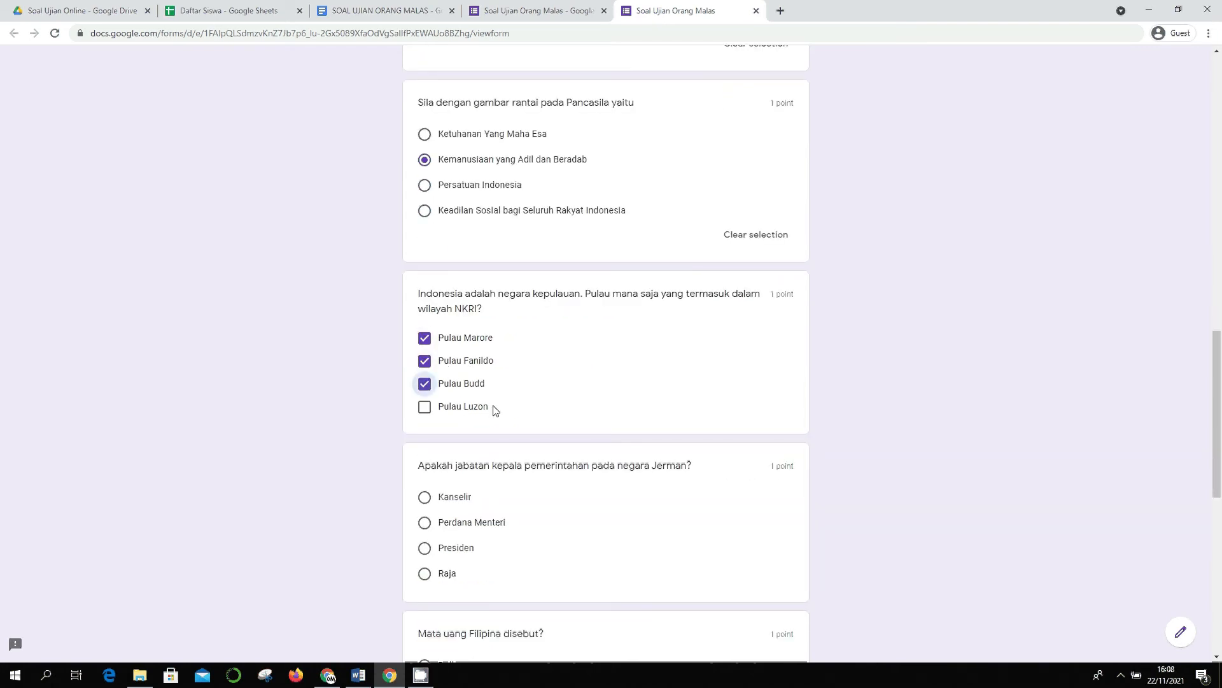
{"action": "scroll", "coordinate": [503, 401], "scroll_direction": "down", "scroll_amount": 2}
{"action": "left_click", "coordinate": [458, 369]}
{"action": "scroll", "coordinate": [470, 398], "scroll_direction": "down", "scroll_amount": 3}
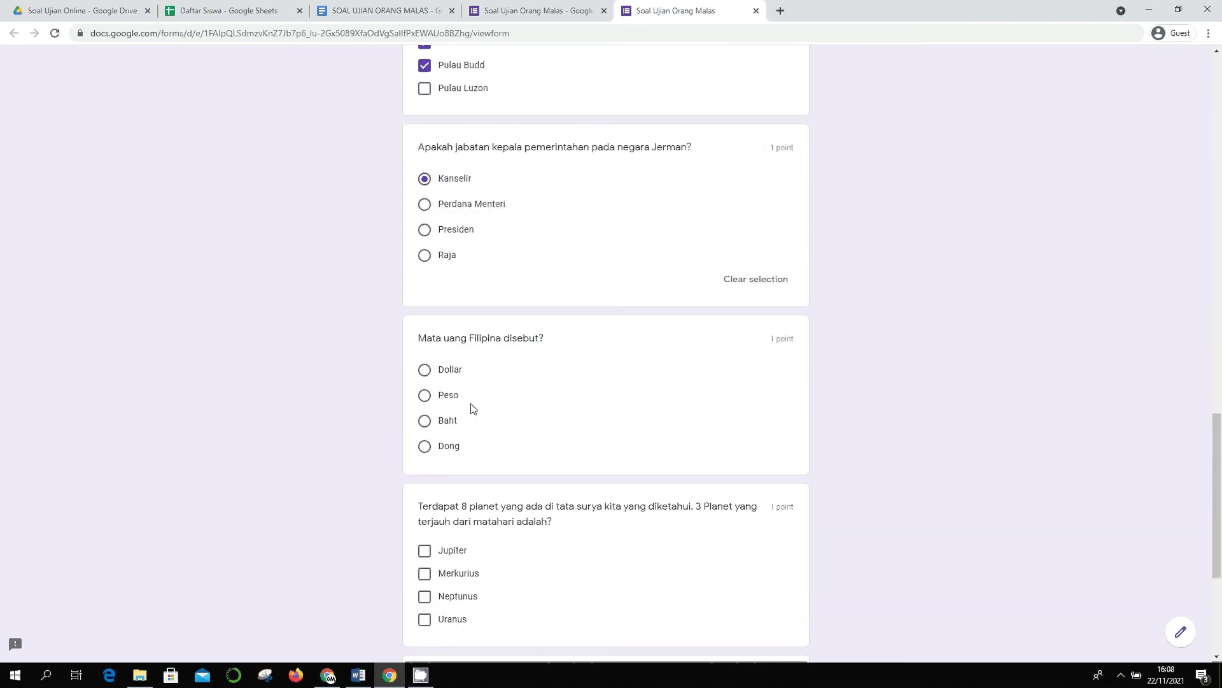
{"action": "left_click", "coordinate": [448, 399]}
{"action": "scroll", "coordinate": [450, 407], "scroll_direction": "down", "scroll_amount": 3}
{"action": "scroll", "coordinate": [450, 408], "scroll_direction": "down", "scroll_amount": 1}
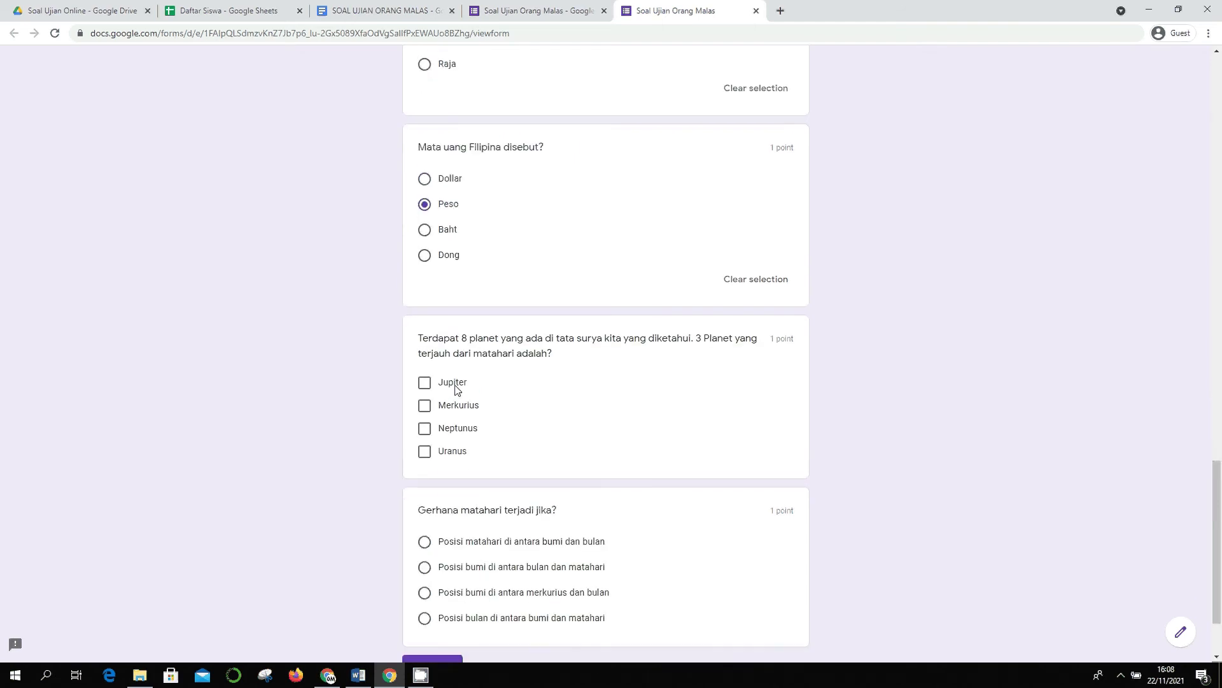
- Tick Jupiter, Neptunus, Uranus, pick the moon-between-earth-and-sun eclipse answer, and submit
{"action": "left_click", "coordinate": [456, 387]}
{"action": "left_click", "coordinate": [463, 429]}
{"action": "left_click", "coordinate": [459, 451]}
{"action": "scroll", "coordinate": [463, 450], "scroll_direction": "down", "scroll_amount": 2}
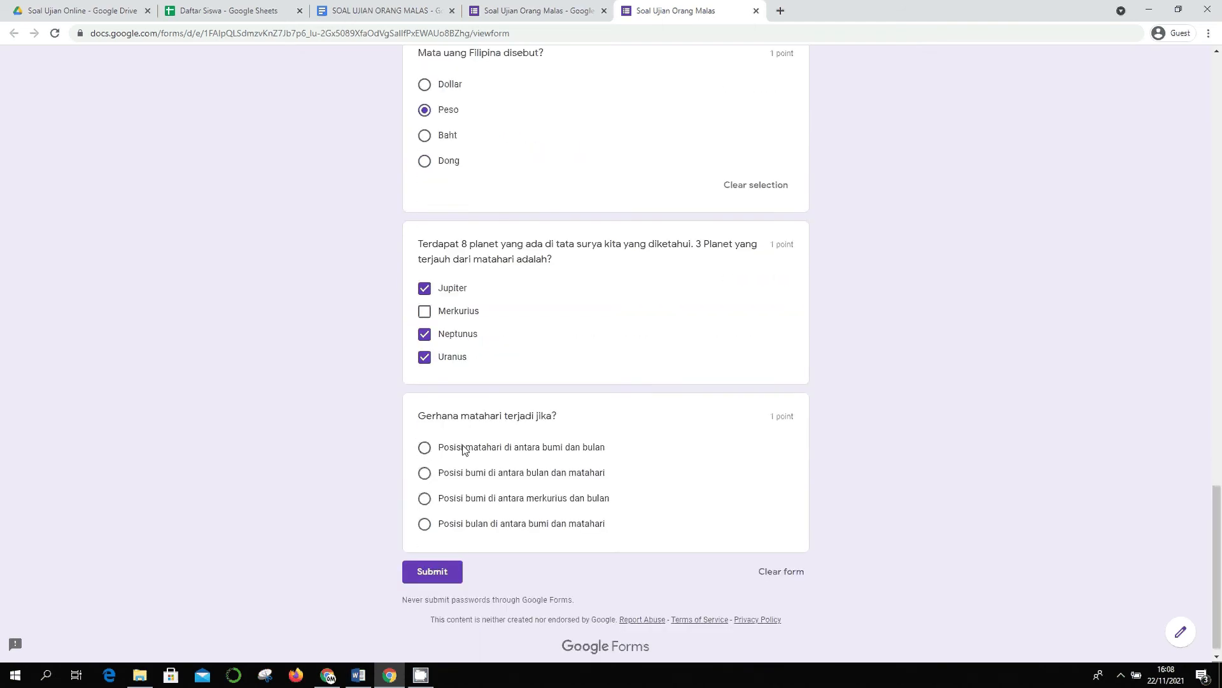
{"action": "left_click", "coordinate": [495, 440]}
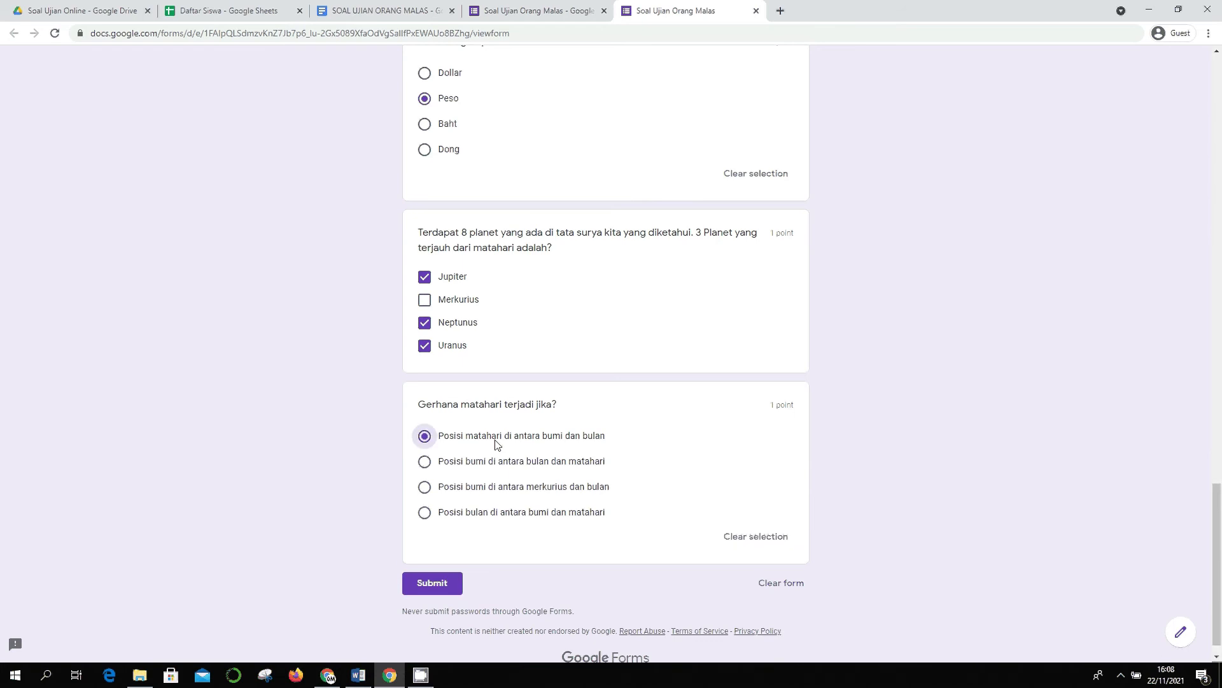
{"action": "left_click", "coordinate": [486, 513]}
{"action": "left_click", "coordinate": [432, 584]}
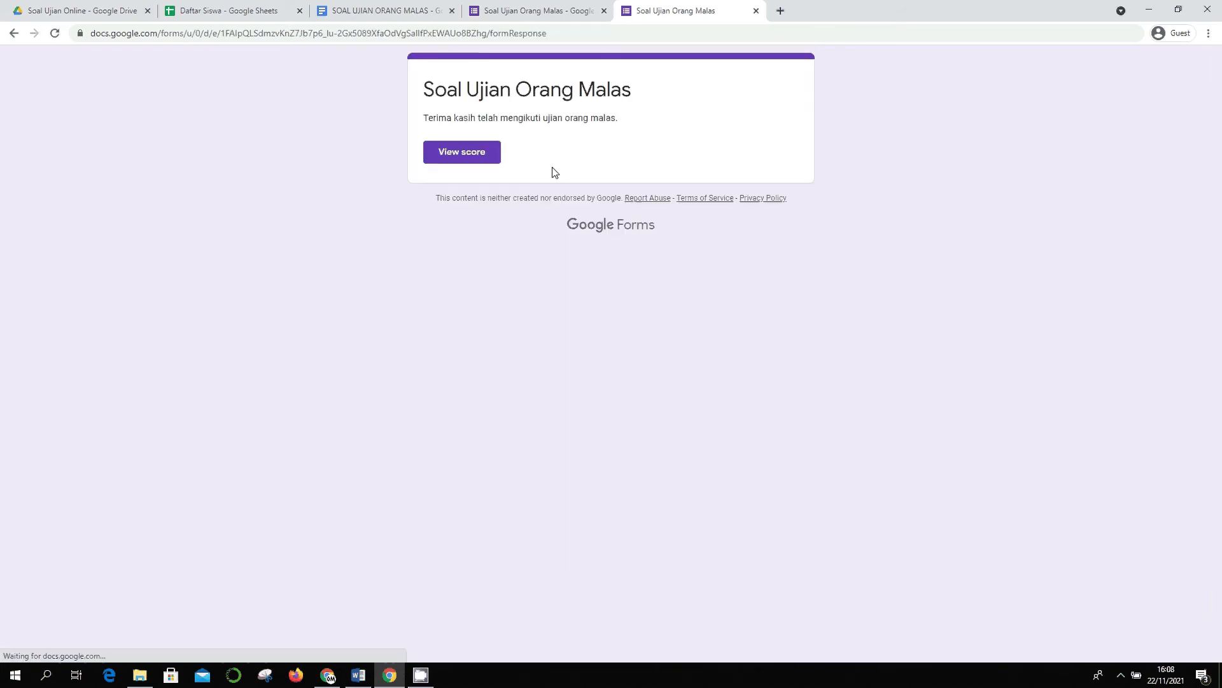
- Check the 10/10 score, then close the score and thank-you pages
{"action": "left_click", "coordinate": [494, 161]}
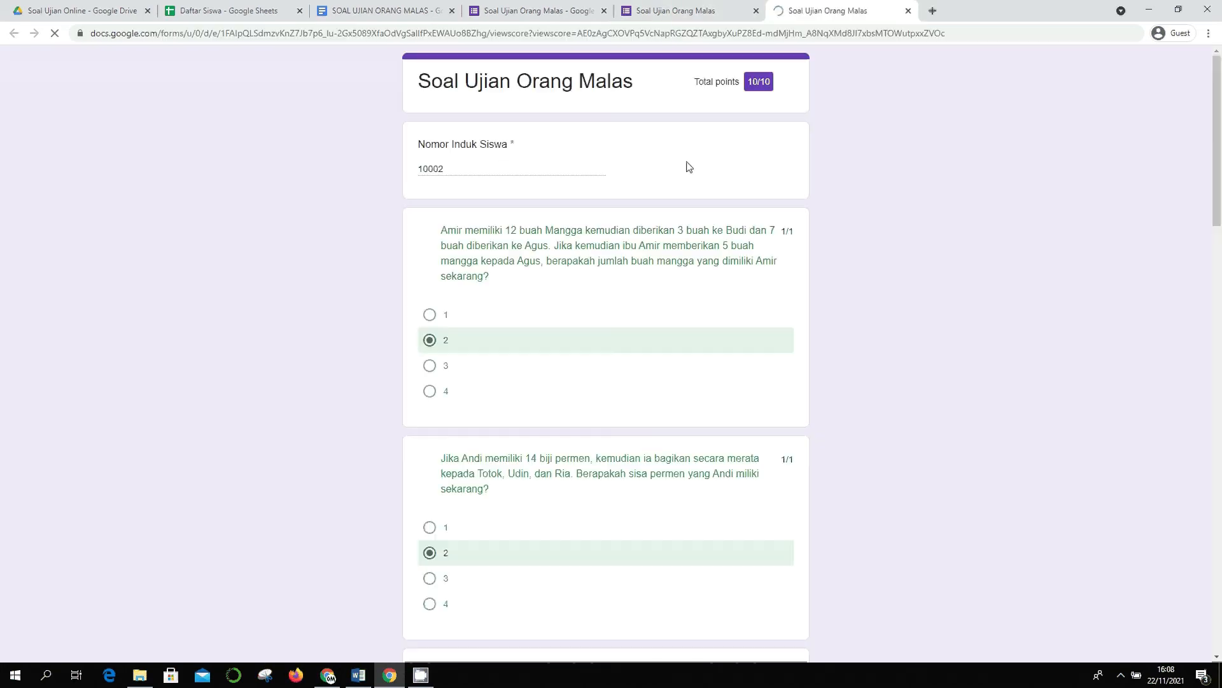
{"action": "left_click", "coordinate": [908, 11]}
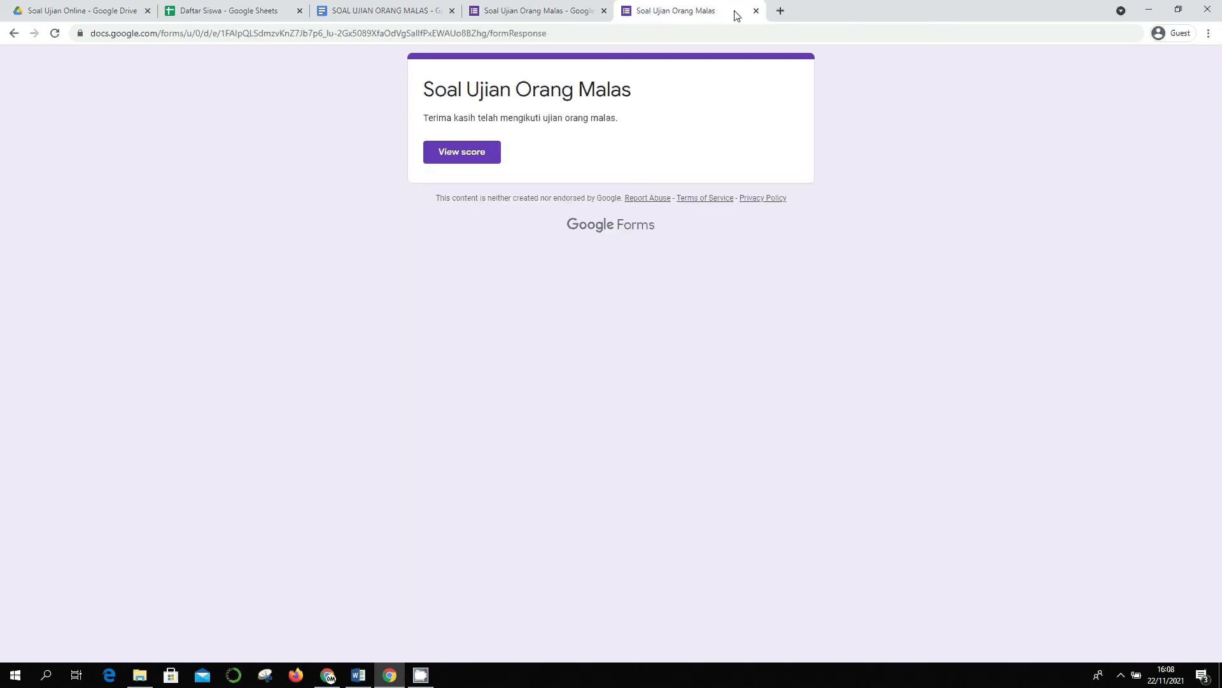
{"action": "left_click", "coordinate": [756, 11]}
- Open the form preview and enter the third student's number
{"action": "left_click", "coordinate": [1002, 65]}
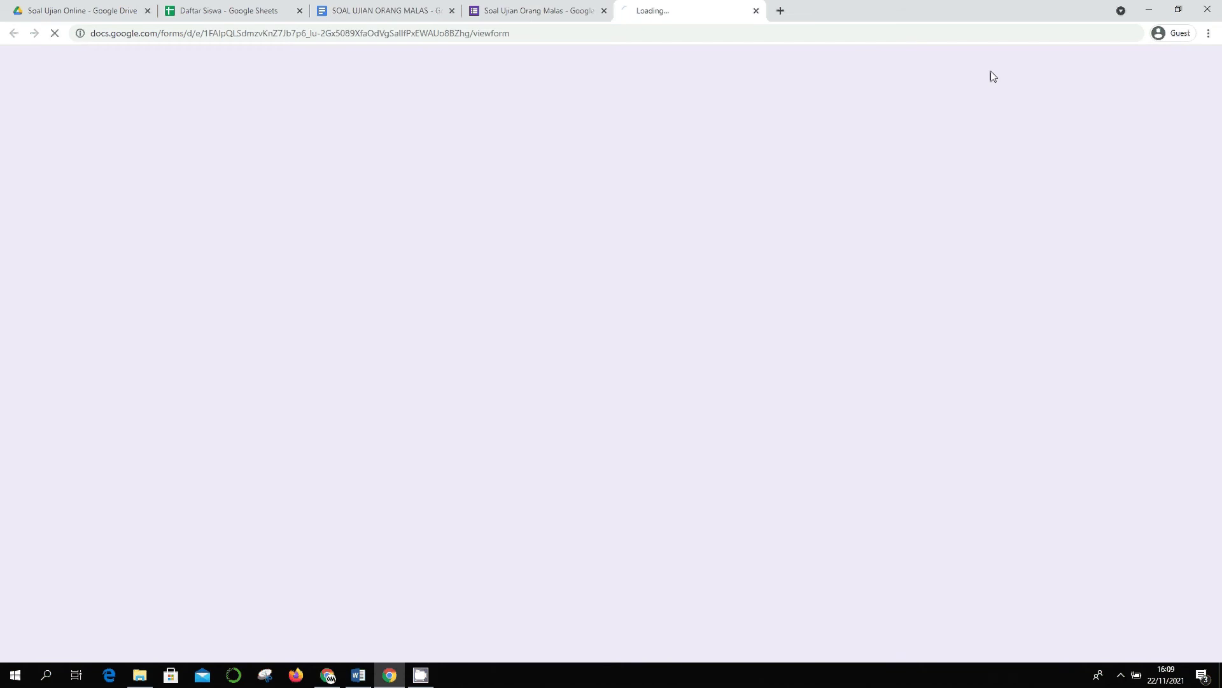
{"action": "left_click", "coordinate": [442, 221]}
{"action": "type", "text": "10001"}
{"action": "key", "text": "BackSpace"}
{"action": "type", "text": "3"}
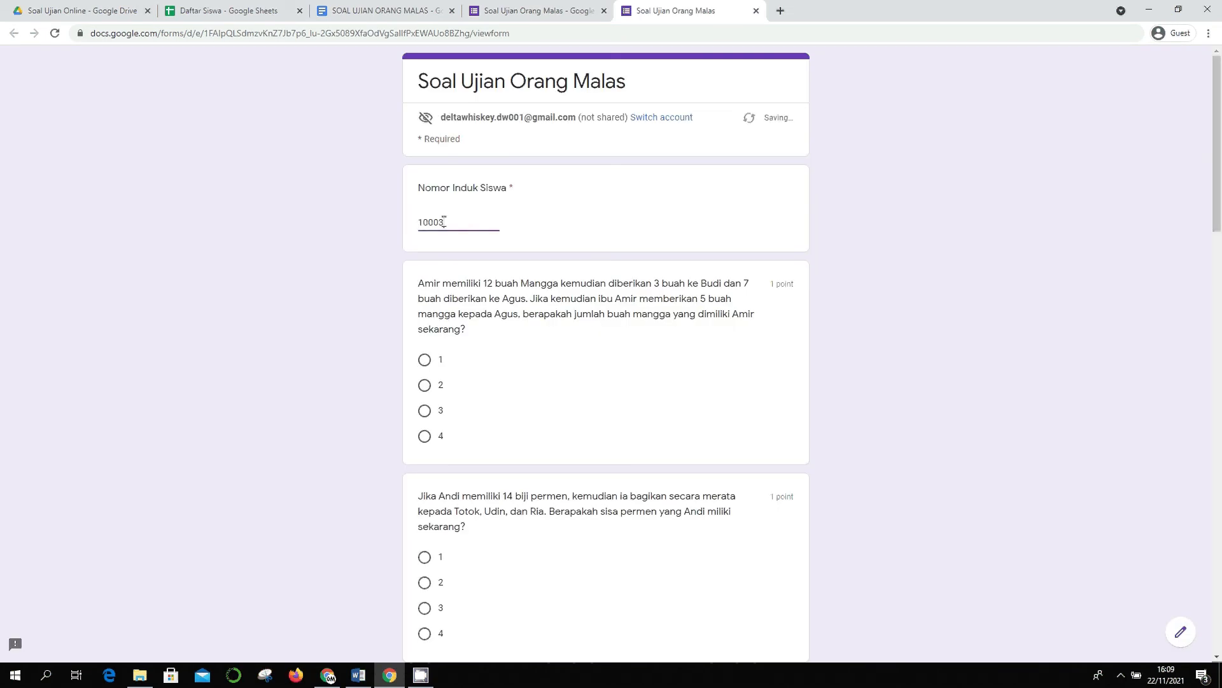
- Answer mango 1, candy 2, 46, division 1, and Kemanusiaan yang Adil dan Beradab
{"action": "left_click", "coordinate": [424, 360]}
{"action": "scroll", "coordinate": [441, 355], "scroll_direction": "down", "scroll_amount": 4}
{"action": "left_click", "coordinate": [425, 350]}
{"action": "scroll", "coordinate": [445, 448], "scroll_direction": "down", "scroll_amount": 1}
{"action": "scroll", "coordinate": [444, 447], "scroll_direction": "down", "scroll_amount": 2}
{"action": "left_click", "coordinate": [424, 350]}
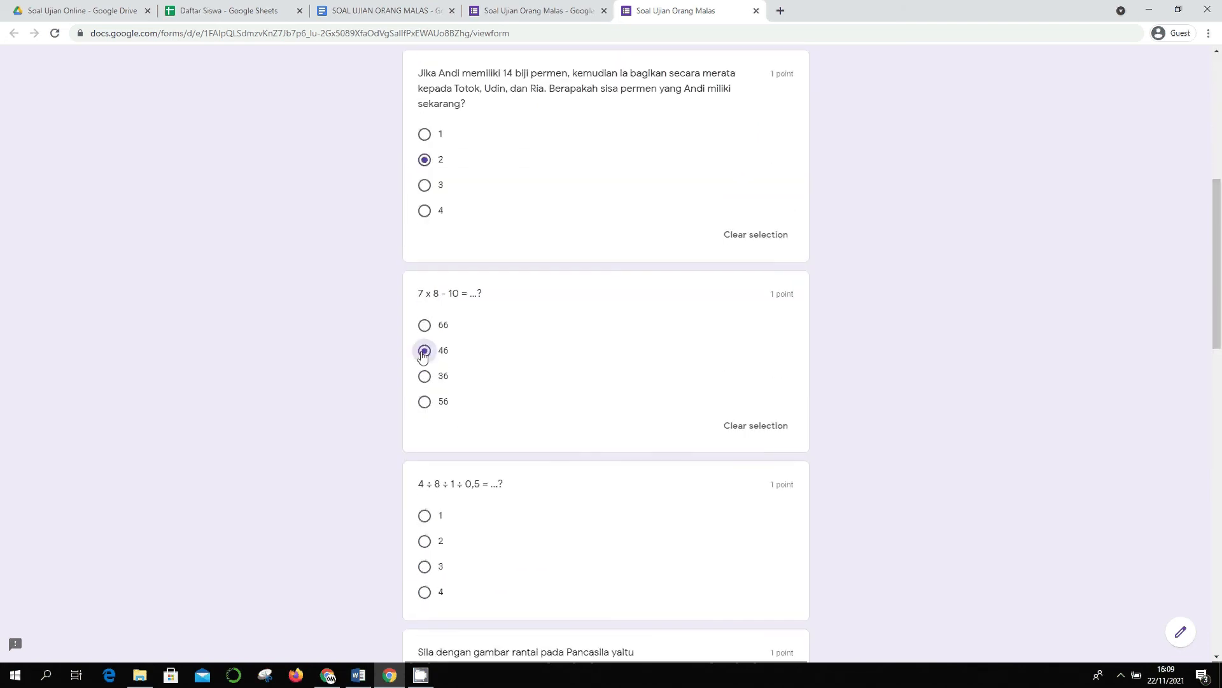
{"action": "scroll", "coordinate": [425, 453], "scroll_direction": "down", "scroll_amount": 1}
{"action": "left_click", "coordinate": [425, 454]}
{"action": "scroll", "coordinate": [430, 462], "scroll_direction": "down", "scroll_amount": 4}
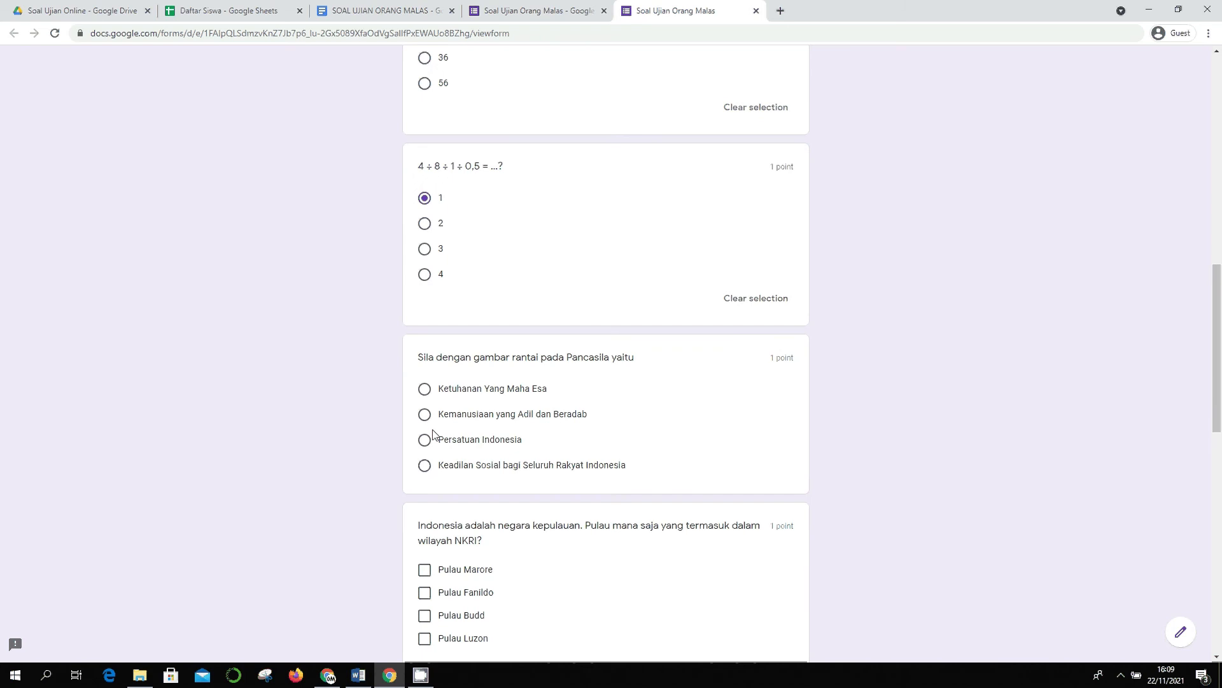
{"action": "left_click", "coordinate": [425, 415]}
- Tick Luzon, answer Raja and Baht, tick Jupiter, Neptunus, Uranus, pick moon-between eclipse, and submit
{"action": "scroll", "coordinate": [431, 425], "scroll_direction": "down", "scroll_amount": 4}
{"action": "left_click", "coordinate": [475, 405]}
{"action": "scroll", "coordinate": [470, 469], "scroll_direction": "down", "scroll_amount": 1}
{"action": "scroll", "coordinate": [470, 468], "scroll_direction": "down", "scroll_amount": 2}
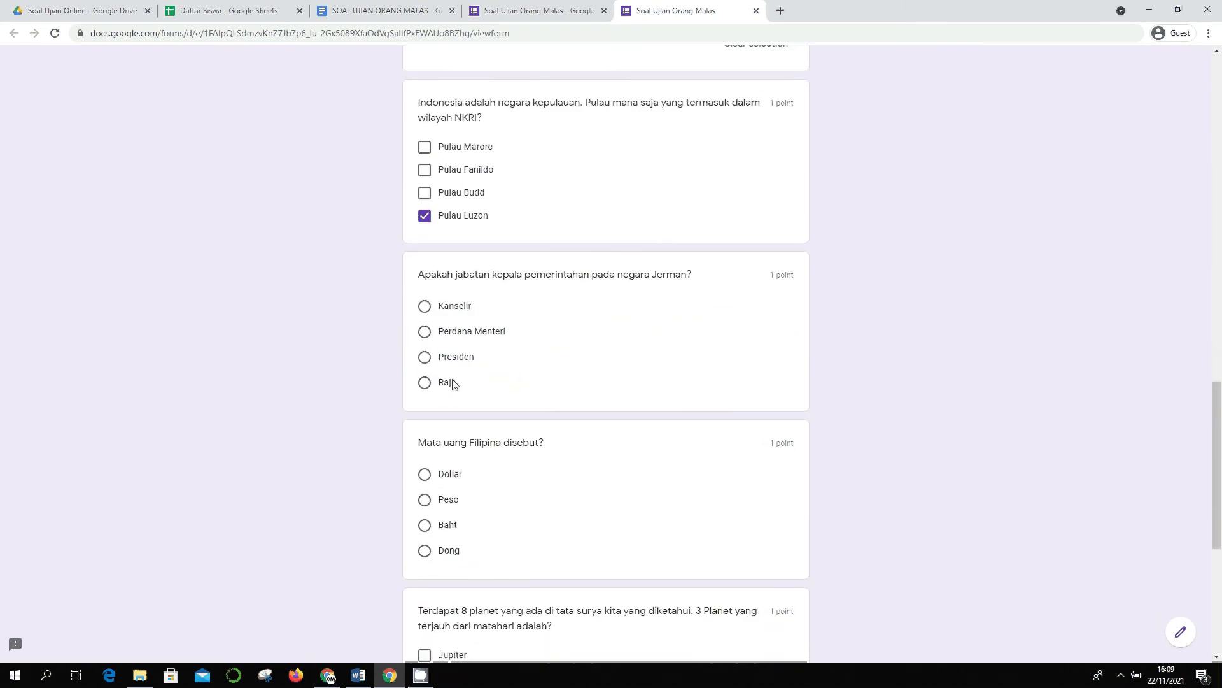
{"action": "left_click", "coordinate": [455, 384]}
{"action": "scroll", "coordinate": [477, 468], "scroll_direction": "down", "scroll_amount": 1}
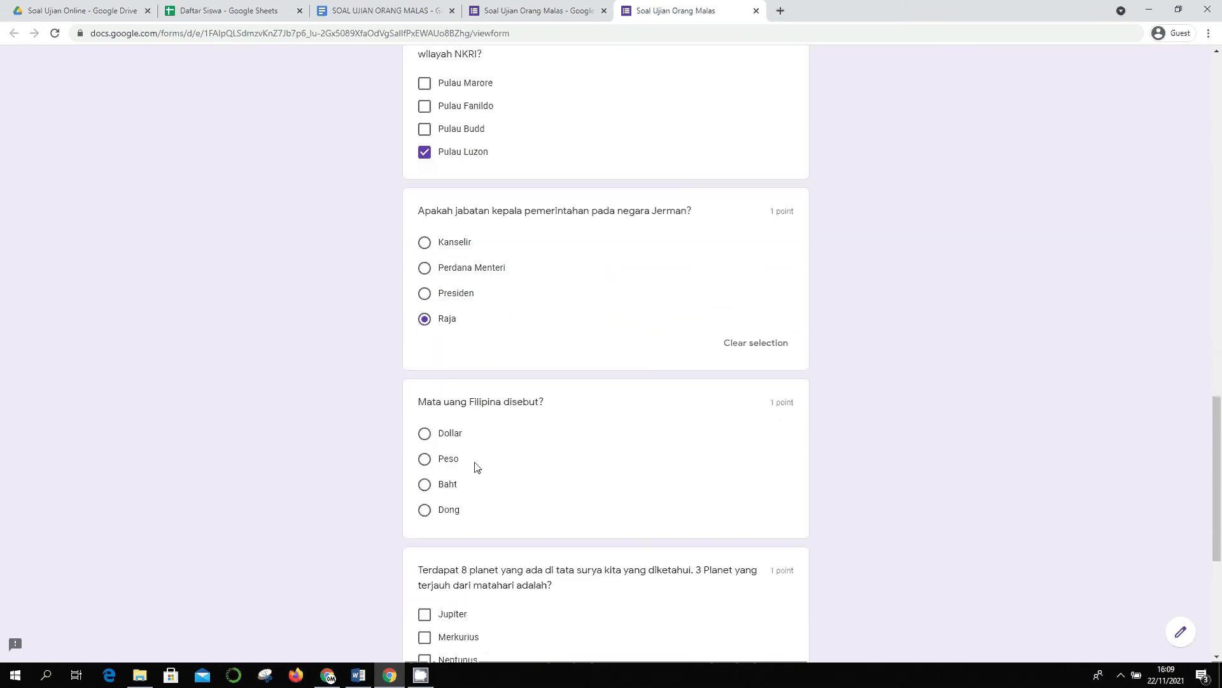
{"action": "left_click", "coordinate": [449, 484]}
{"action": "scroll", "coordinate": [448, 484], "scroll_direction": "down", "scroll_amount": 5}
{"action": "left_click", "coordinate": [448, 326]}
{"action": "left_click", "coordinate": [450, 363]}
{"action": "left_click", "coordinate": [450, 387]}
{"action": "left_click", "coordinate": [457, 554]}
{"action": "left_click", "coordinate": [428, 627]}
- View the 6/10 score, then close the score and thank-you pages
{"action": "left_click", "coordinate": [458, 153]}
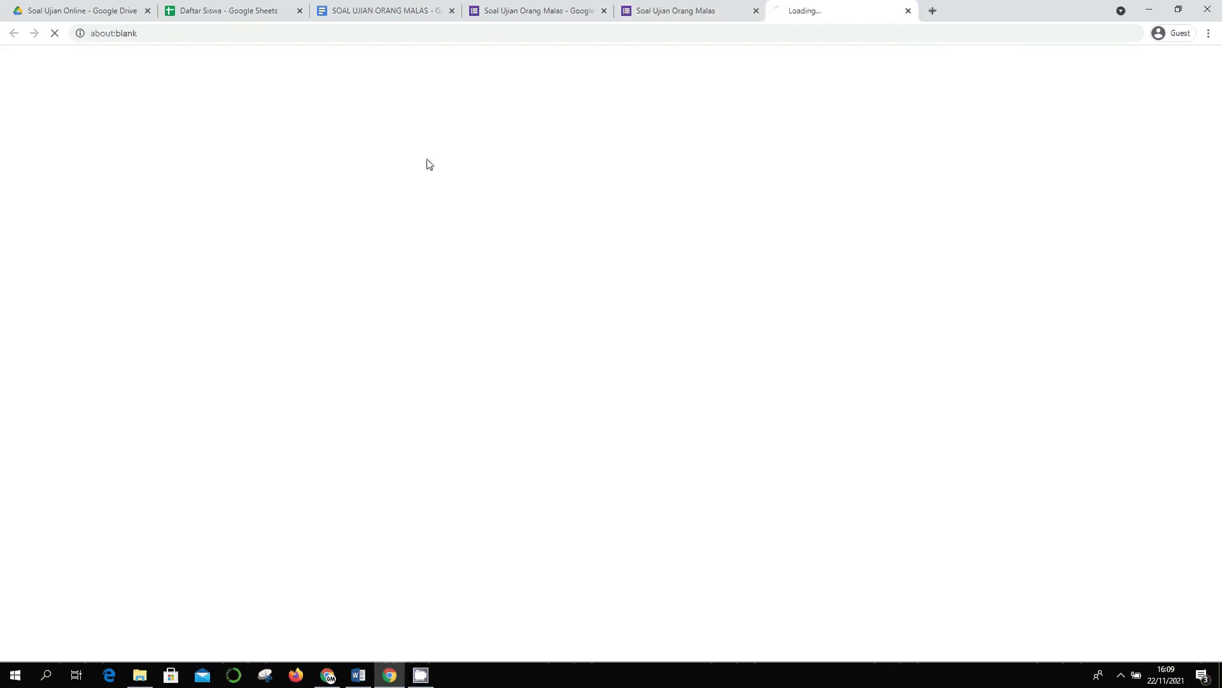
{"action": "left_click", "coordinate": [908, 10]}
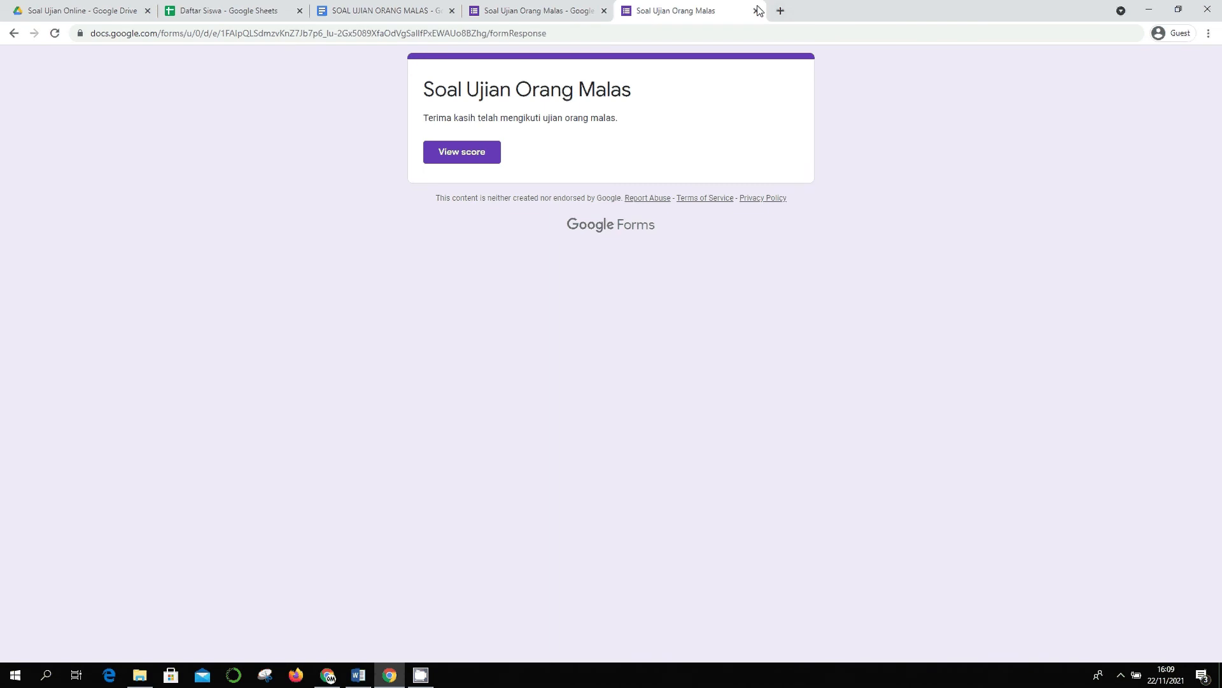
{"action": "left_click", "coordinate": [757, 11]}
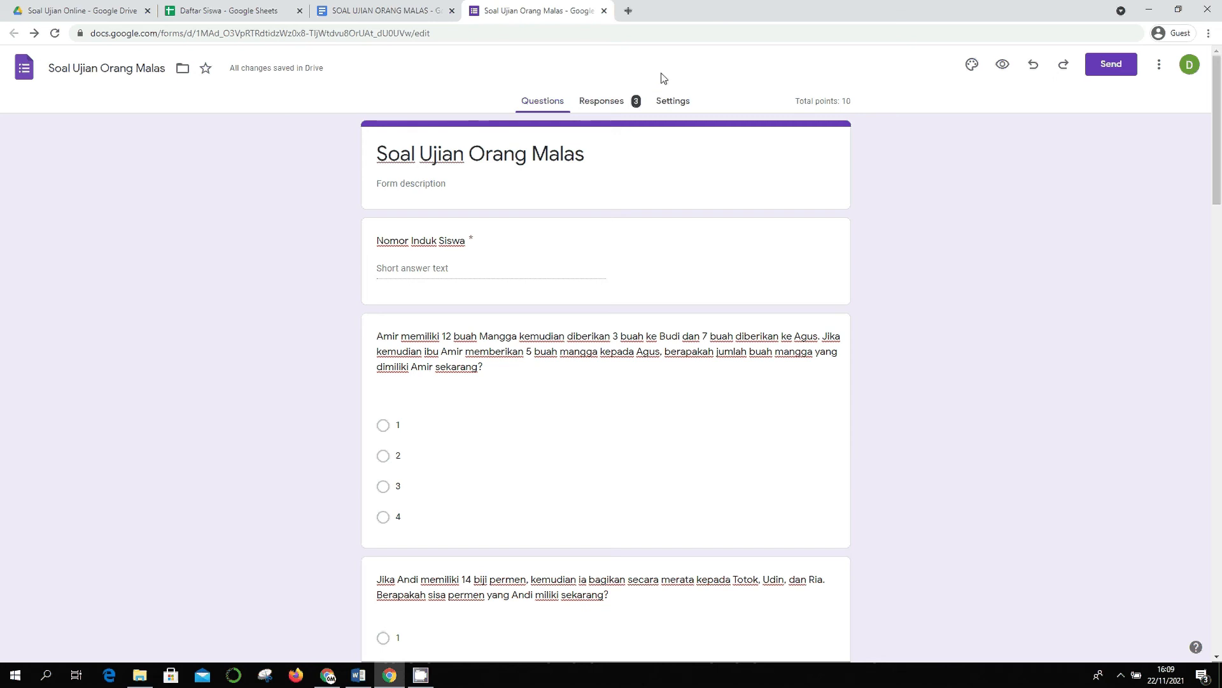
- Review the Responses summary: average 7.33/10, median 6, range 6–10, and per-question charts
{"action": "left_click", "coordinate": [591, 114]}
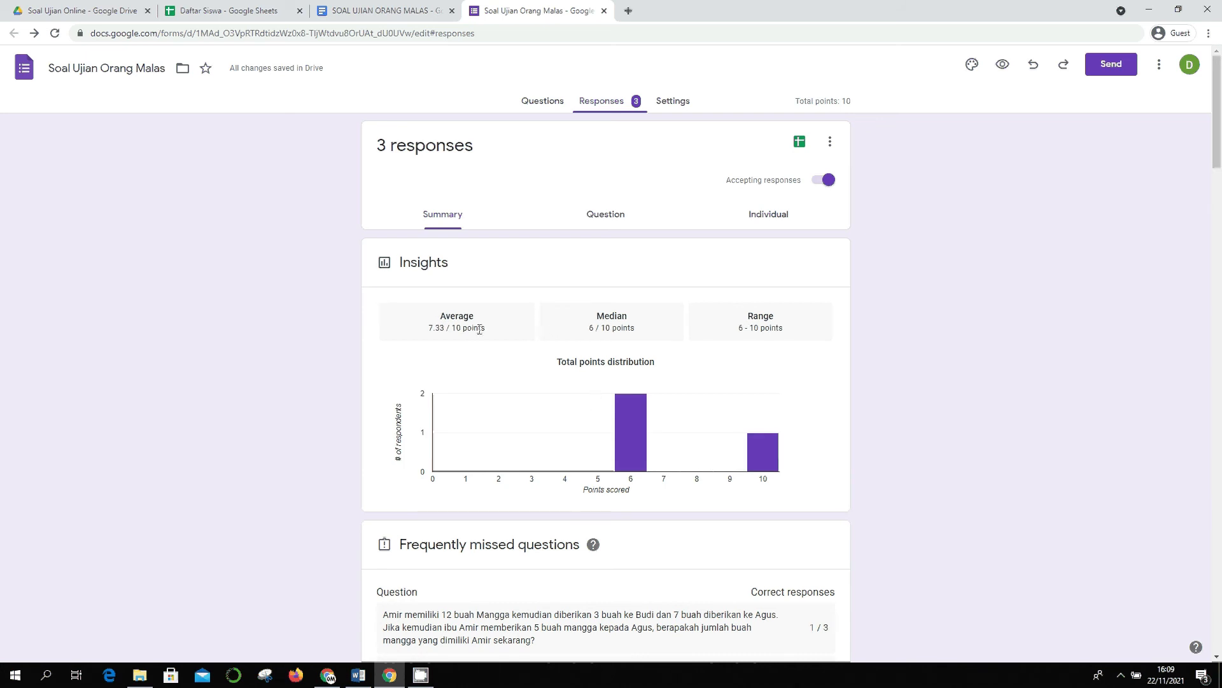
{"action": "scroll", "coordinate": [527, 344], "scroll_direction": "down", "scroll_amount": 2}
{"action": "scroll", "coordinate": [513, 303], "scroll_direction": "up", "scroll_amount": 1}
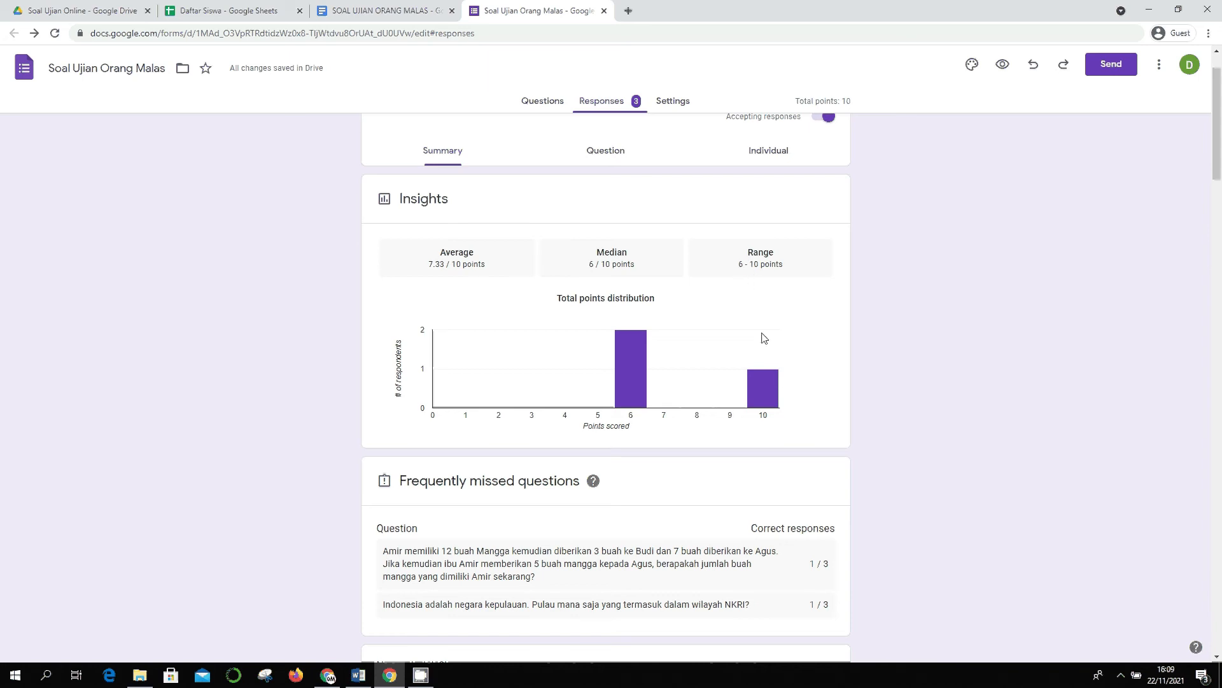
{"action": "scroll", "coordinate": [728, 357], "scroll_direction": "down", "scroll_amount": 1}
{"action": "scroll", "coordinate": [773, 351], "scroll_direction": "down", "scroll_amount": 1}
{"action": "scroll", "coordinate": [773, 352], "scroll_direction": "down", "scroll_amount": 1}
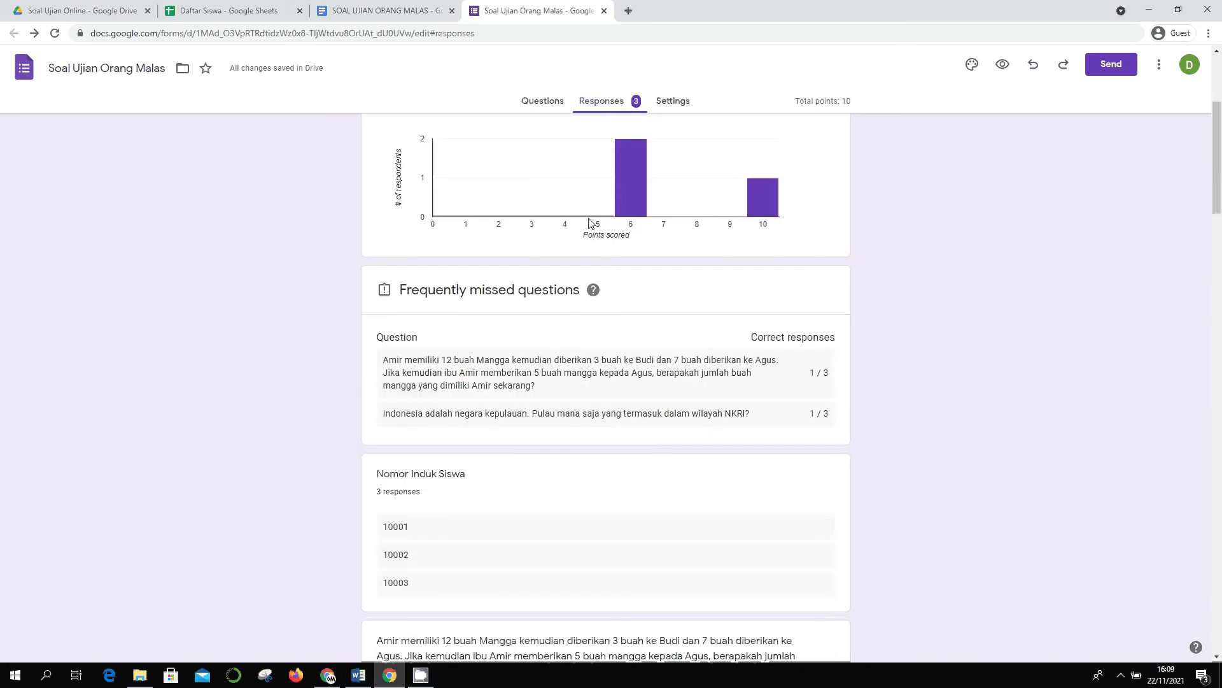
{"action": "scroll", "coordinate": [690, 210], "scroll_direction": "down", "scroll_amount": 1}
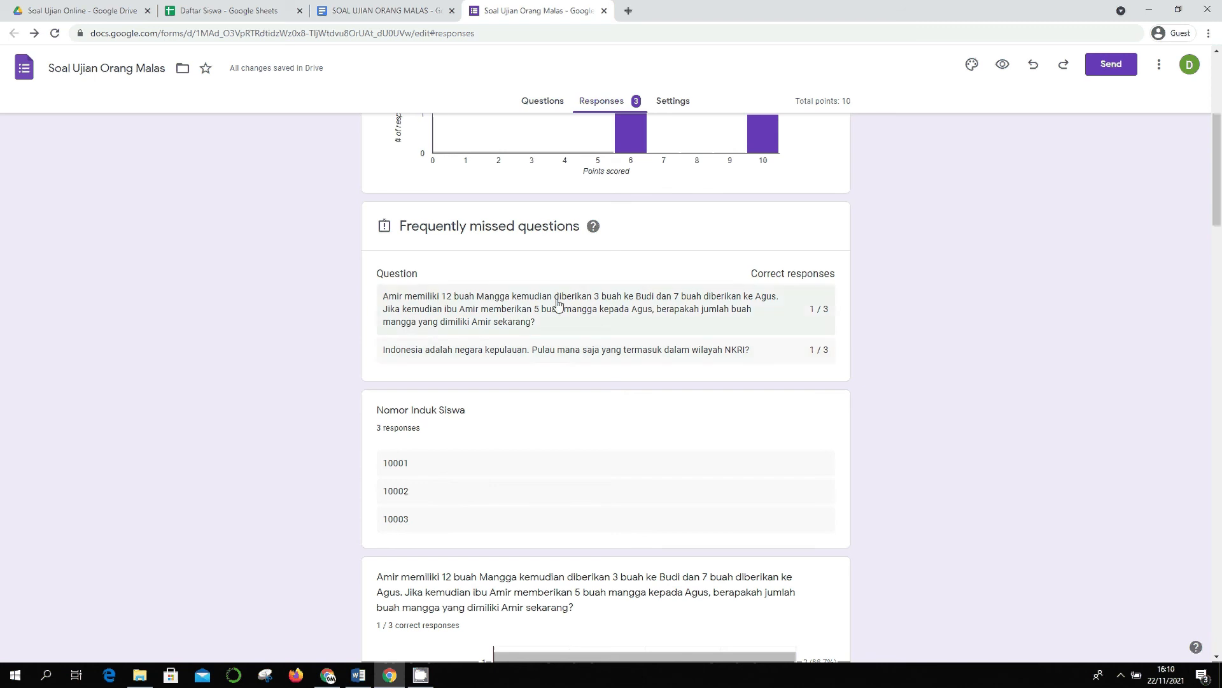
{"action": "scroll", "coordinate": [559, 306], "scroll_direction": "down", "scroll_amount": 4}
{"action": "scroll", "coordinate": [463, 255], "scroll_direction": "up", "scroll_amount": 1}
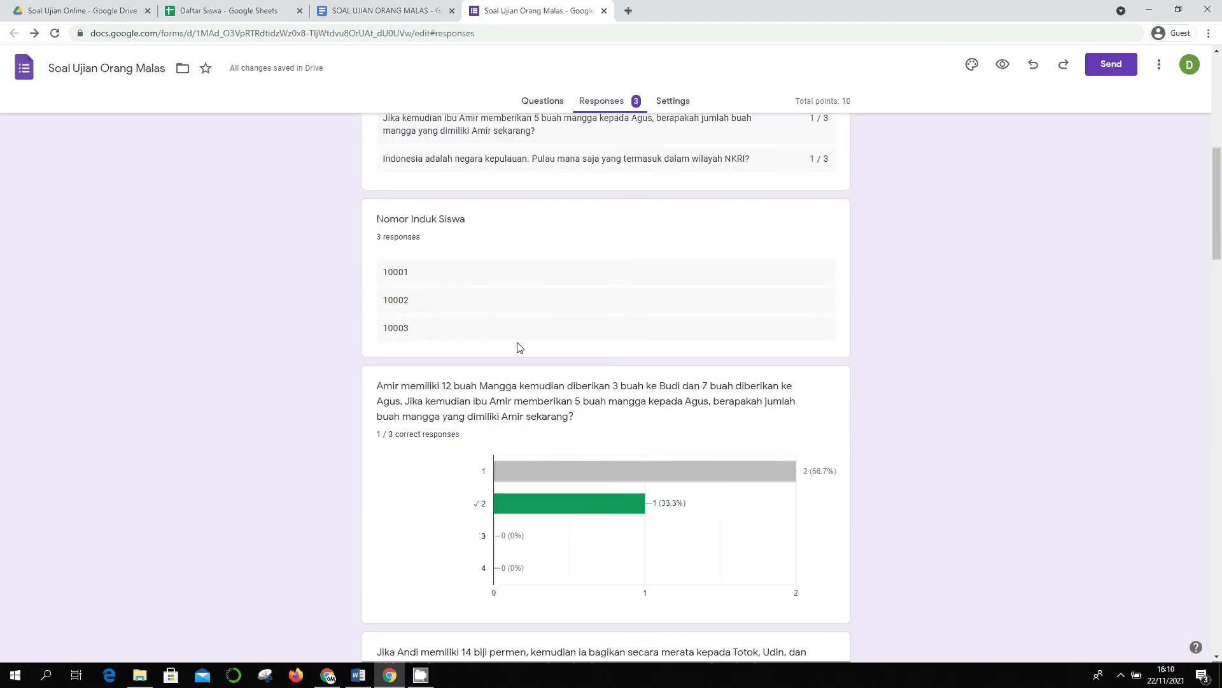
{"action": "scroll", "coordinate": [519, 347], "scroll_direction": "down", "scroll_amount": 2}
{"action": "scroll", "coordinate": [594, 345], "scroll_direction": "down", "scroll_amount": 6}
{"action": "scroll", "coordinate": [596, 346], "scroll_direction": "down", "scroll_amount": 8}
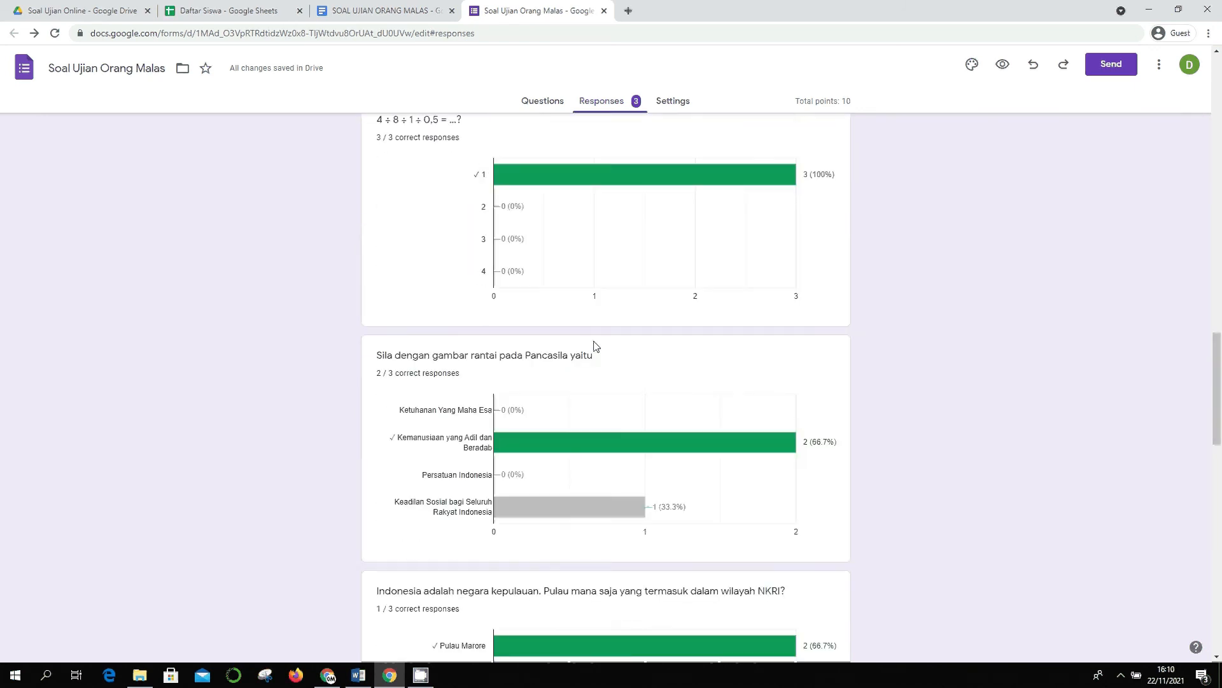
{"action": "scroll", "coordinate": [666, 439], "scroll_direction": "up", "scroll_amount": 4}
{"action": "scroll", "coordinate": [670, 406], "scroll_direction": "down", "scroll_amount": 3}
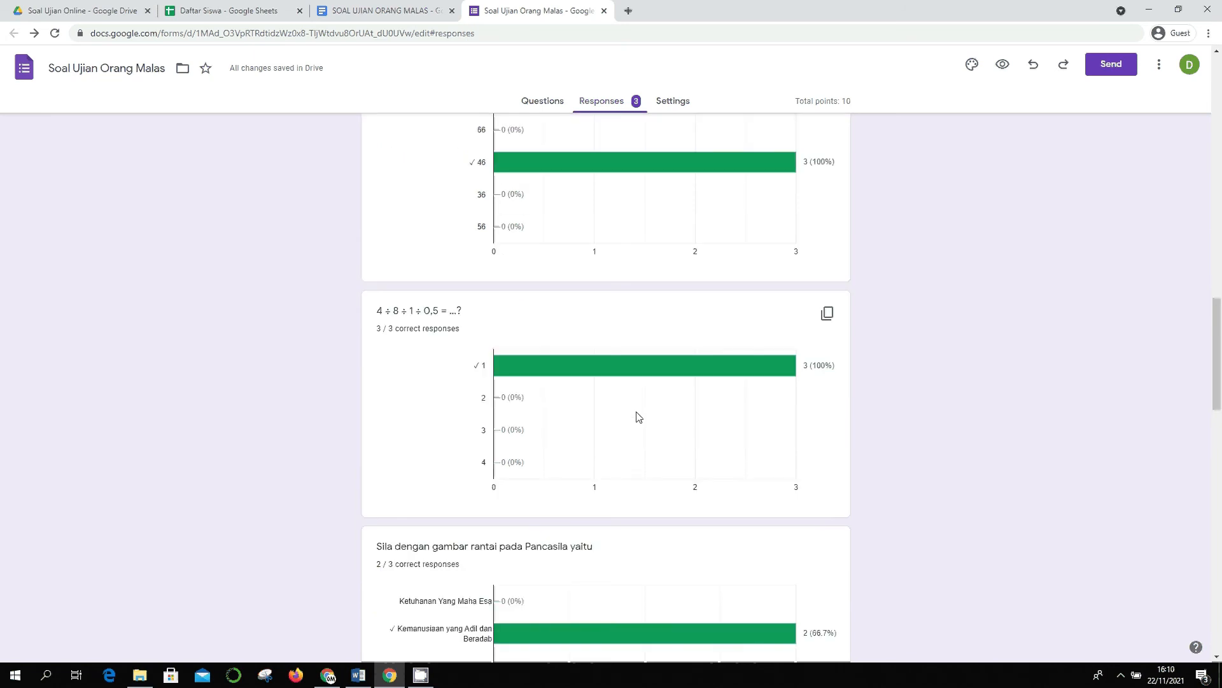
{"action": "scroll", "coordinate": [593, 319], "scroll_direction": "down", "scroll_amount": 1}
{"action": "scroll", "coordinate": [616, 282], "scroll_direction": "down", "scroll_amount": 8}
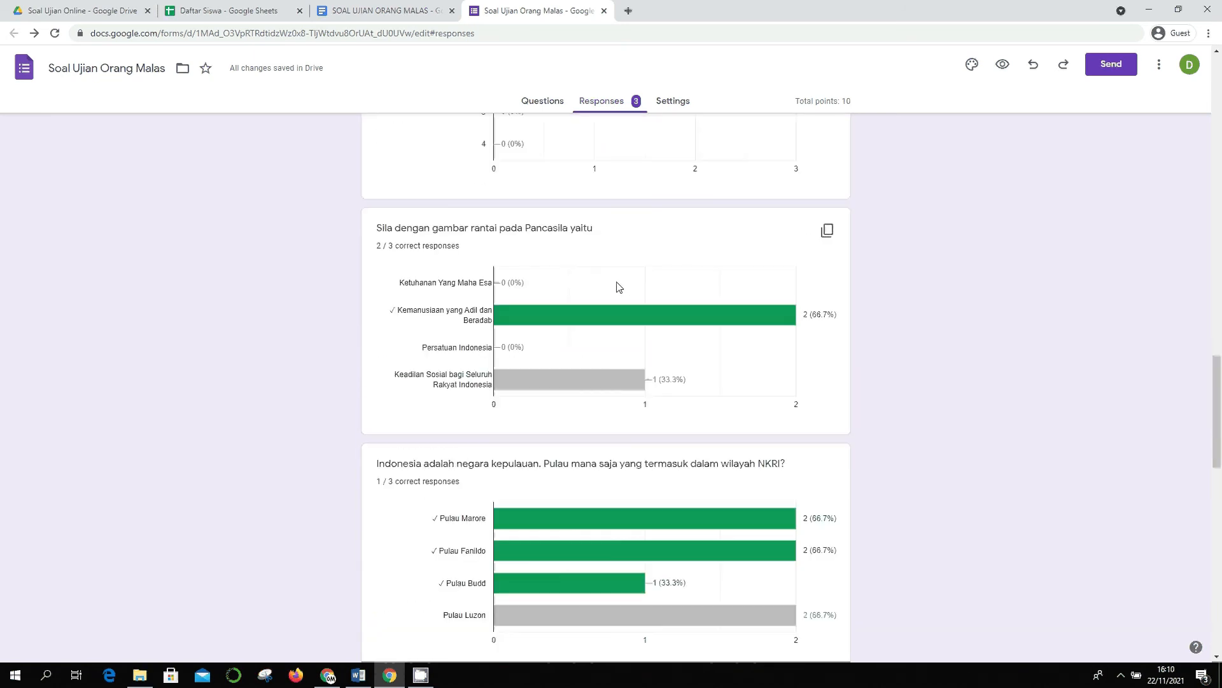
{"action": "scroll", "coordinate": [616, 282], "scroll_direction": "down", "scroll_amount": 10}
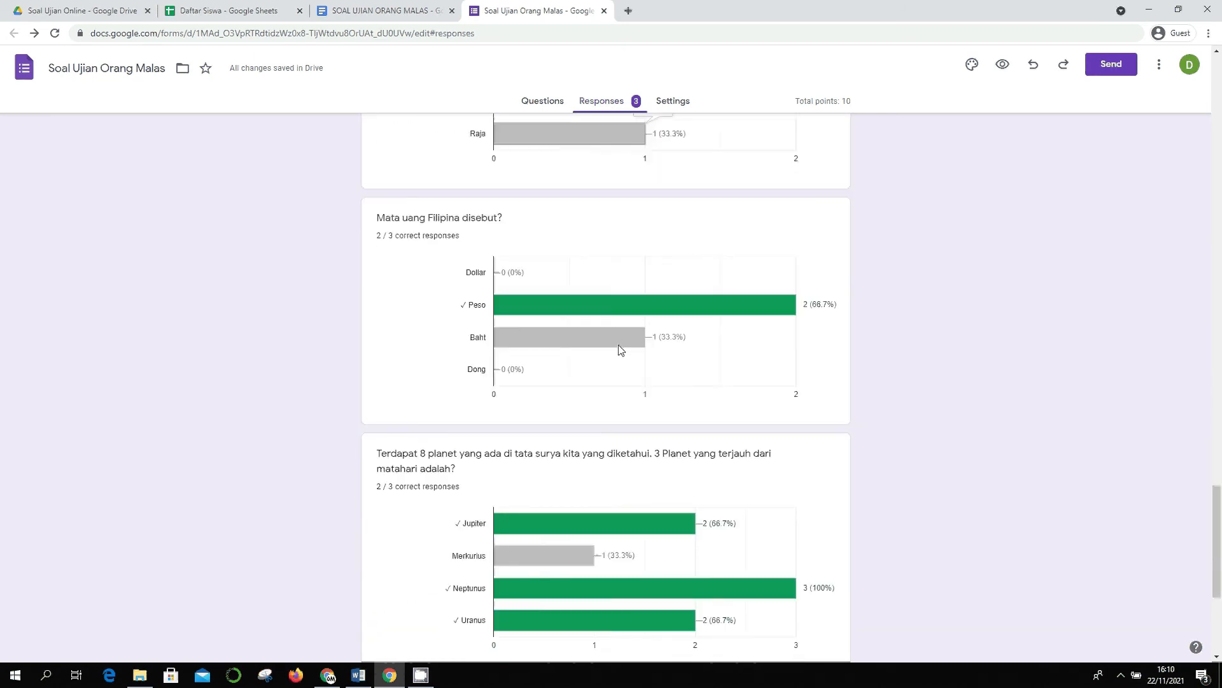
{"action": "scroll", "coordinate": [612, 342], "scroll_direction": "up", "scroll_amount": 15}
{"action": "scroll", "coordinate": [615, 341], "scroll_direction": "up", "scroll_amount": 15}
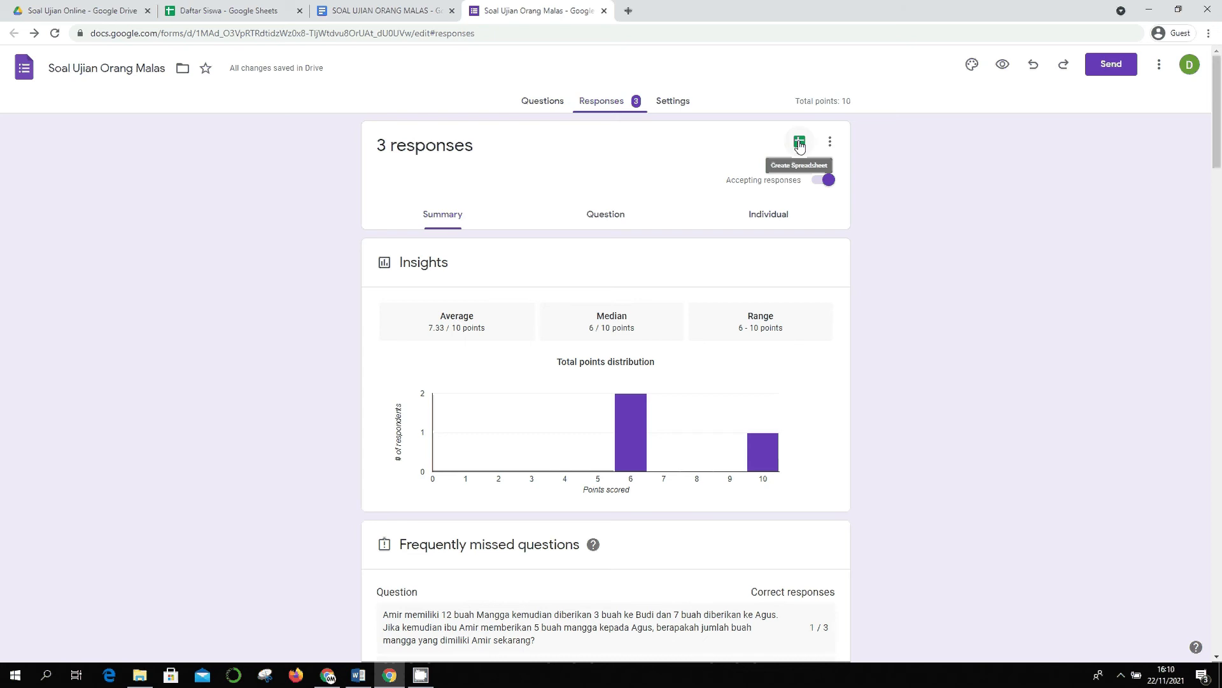
- Create a new 'Soal Ujian Orang Malas (Responses)' spreadsheet linked to the quiz responses
{"action": "left_click", "coordinate": [800, 144]}
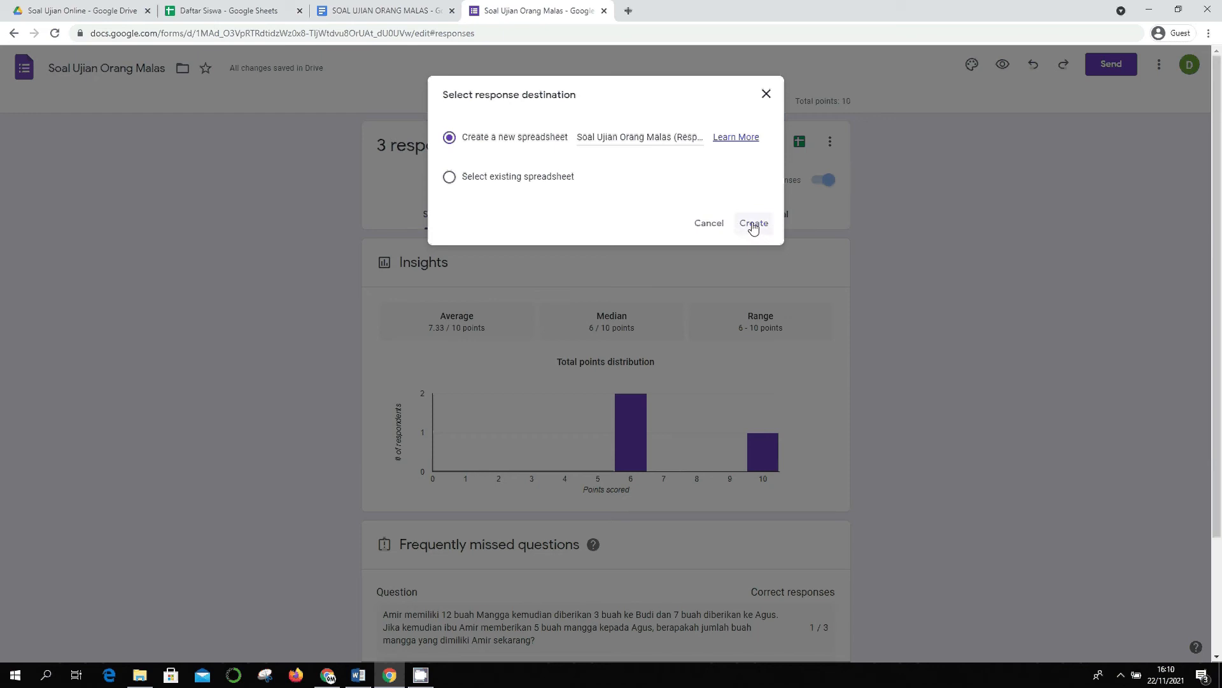
{"action": "left_click", "coordinate": [450, 176]}
{"action": "left_click", "coordinate": [531, 138]}
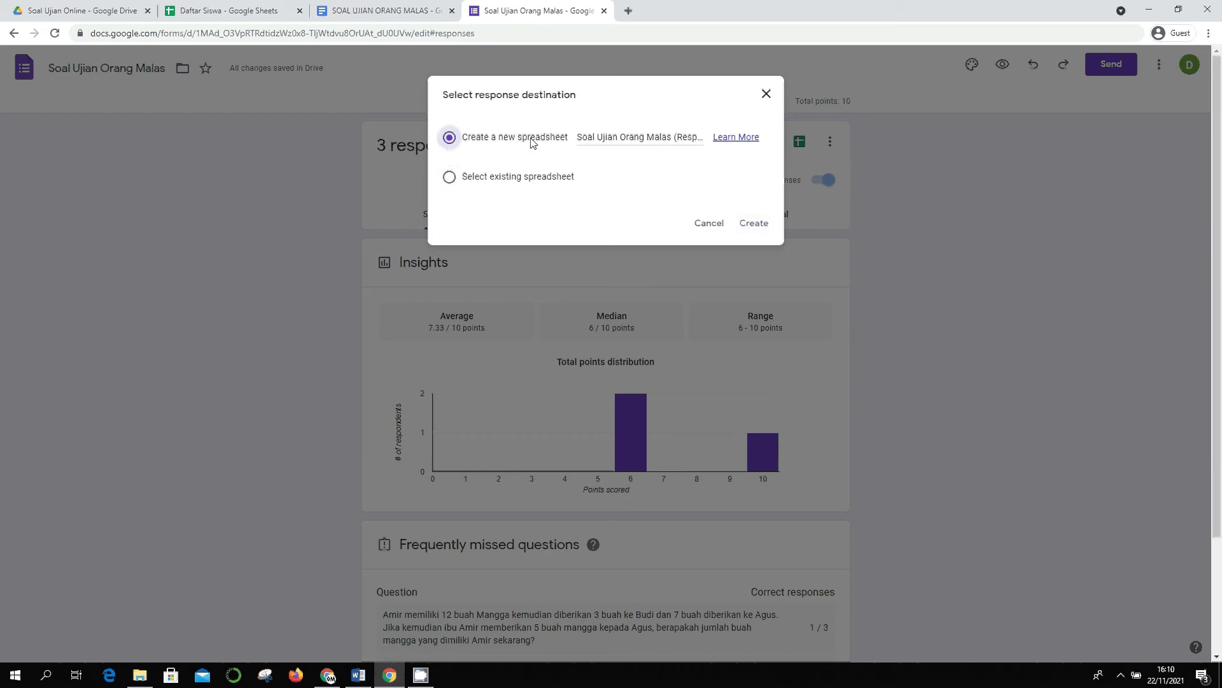
{"action": "left_click", "coordinate": [754, 224]}
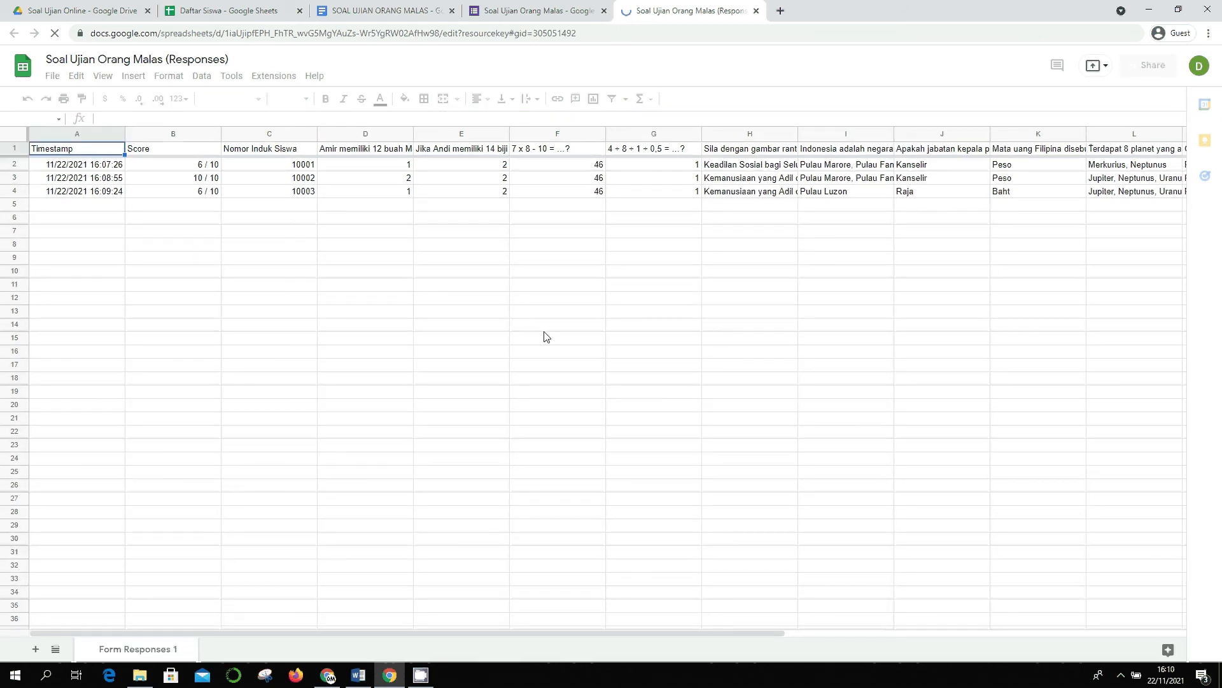
{"action": "left_click", "coordinate": [70, 178]}
{"action": "left_click", "coordinate": [86, 154]}
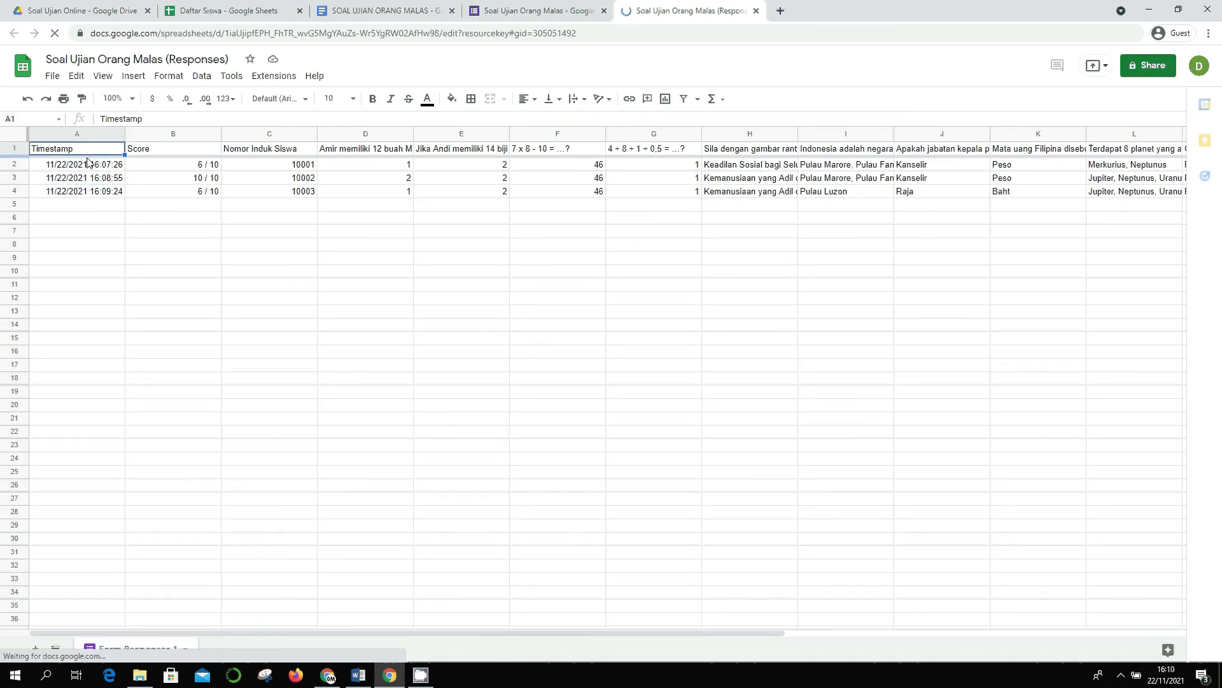
{"action": "left_click", "coordinate": [87, 163]}
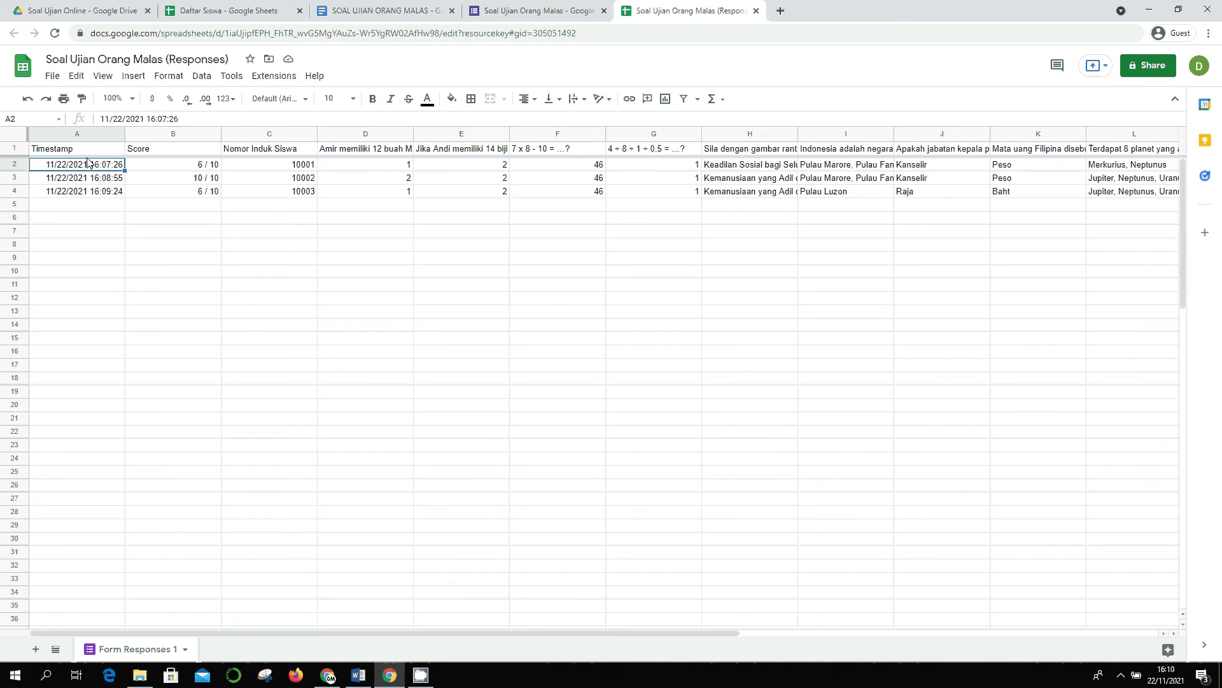
{"action": "key", "text": "Right"}
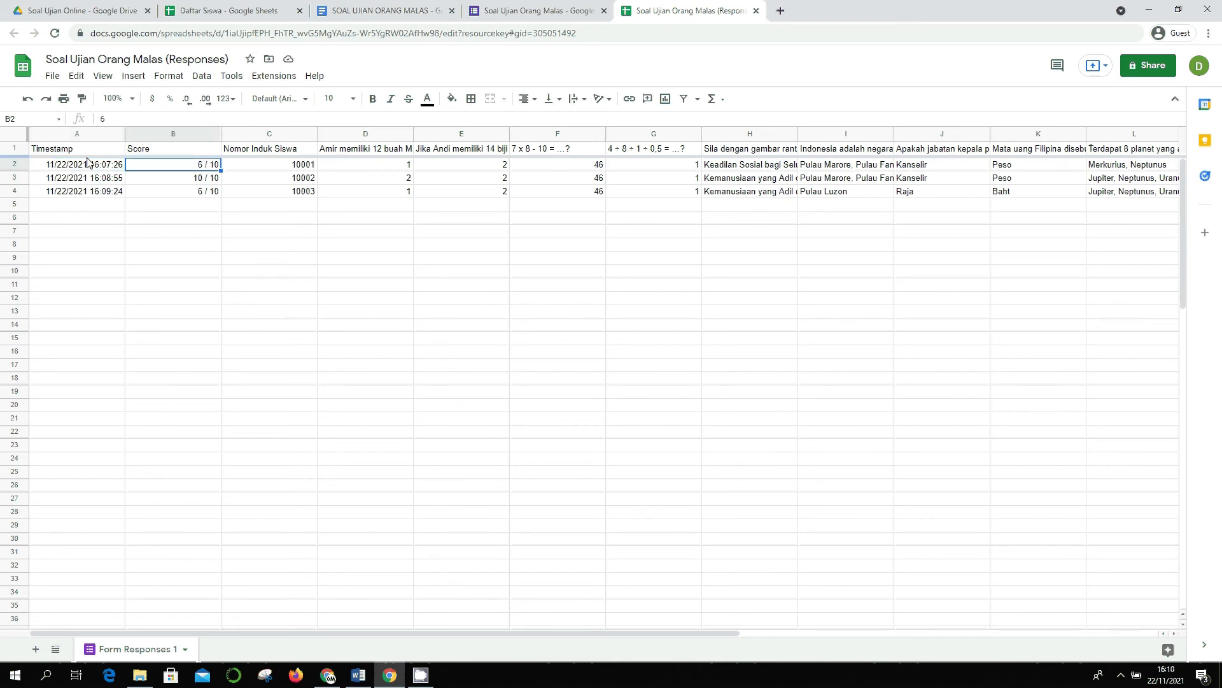
{"action": "key", "text": "Up"}
{"action": "key", "text": "Right"}
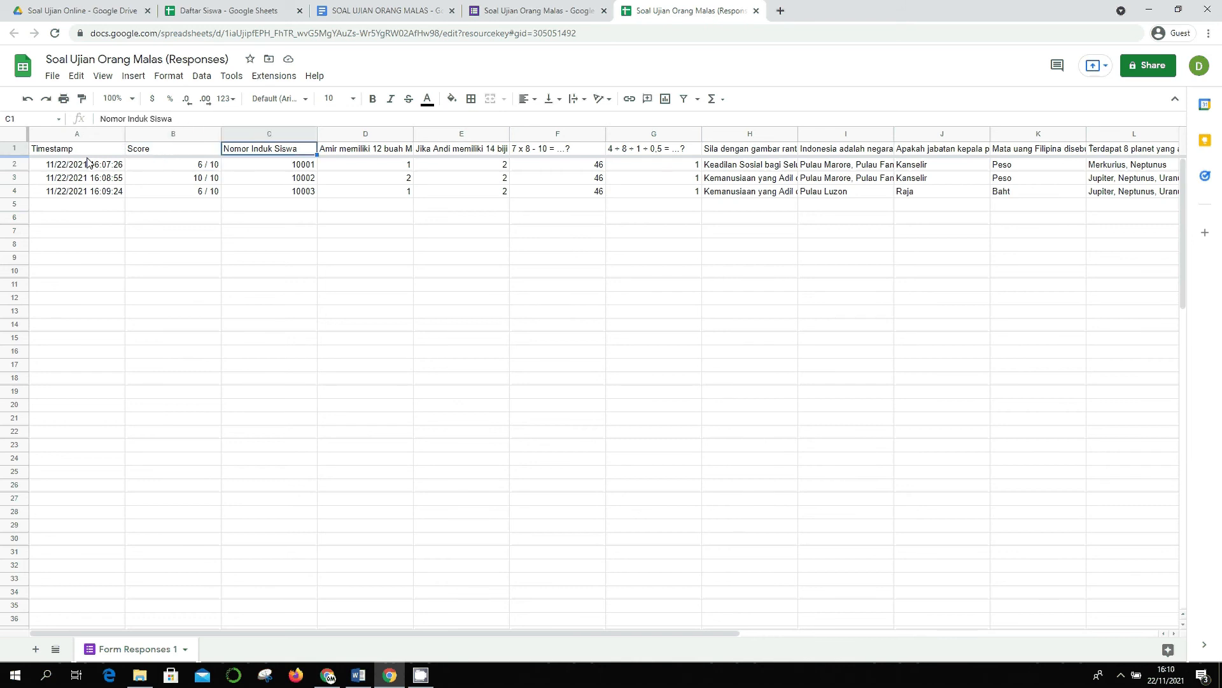
{"action": "key", "text": "Right"}
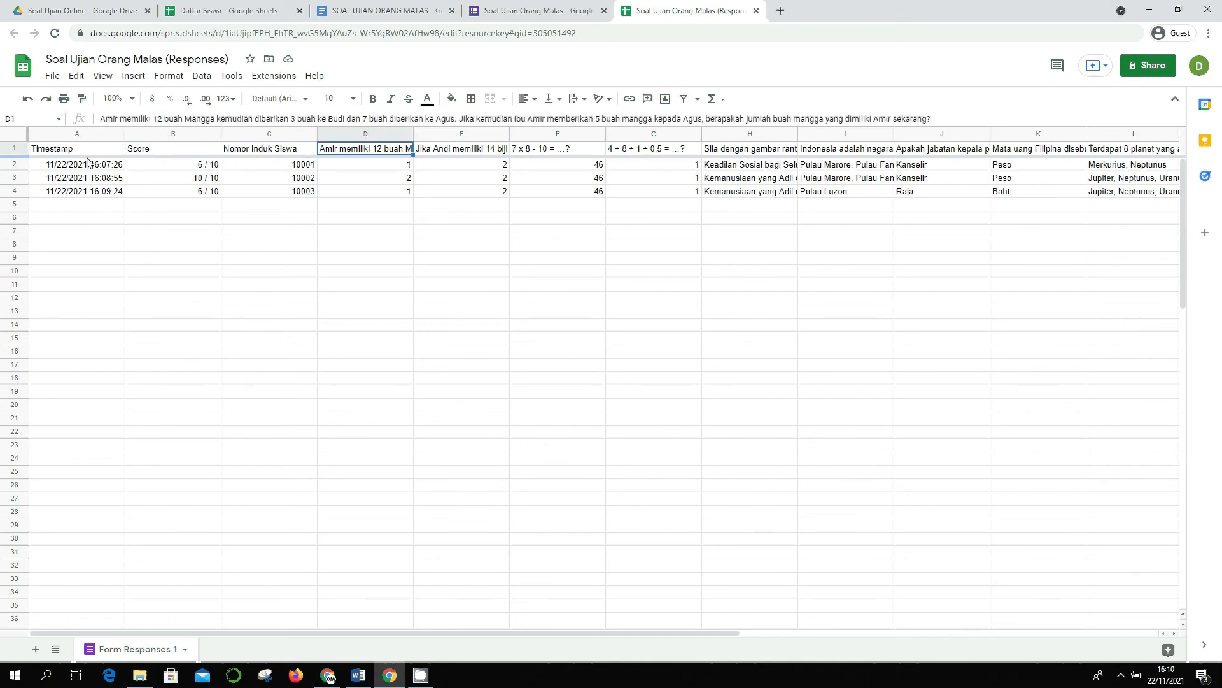
{"action": "key", "text": "Right"}
{"action": "key", "text": "Right"}
{"action": "key", "text": "Right"}
{"action": "key", "text": "Right"}
{"action": "key", "text": "Right"}
{"action": "key", "text": "Right"}
{"action": "key", "text": "Right"}
{"action": "key", "text": "Right"}
{"action": "key", "text": "Right"}
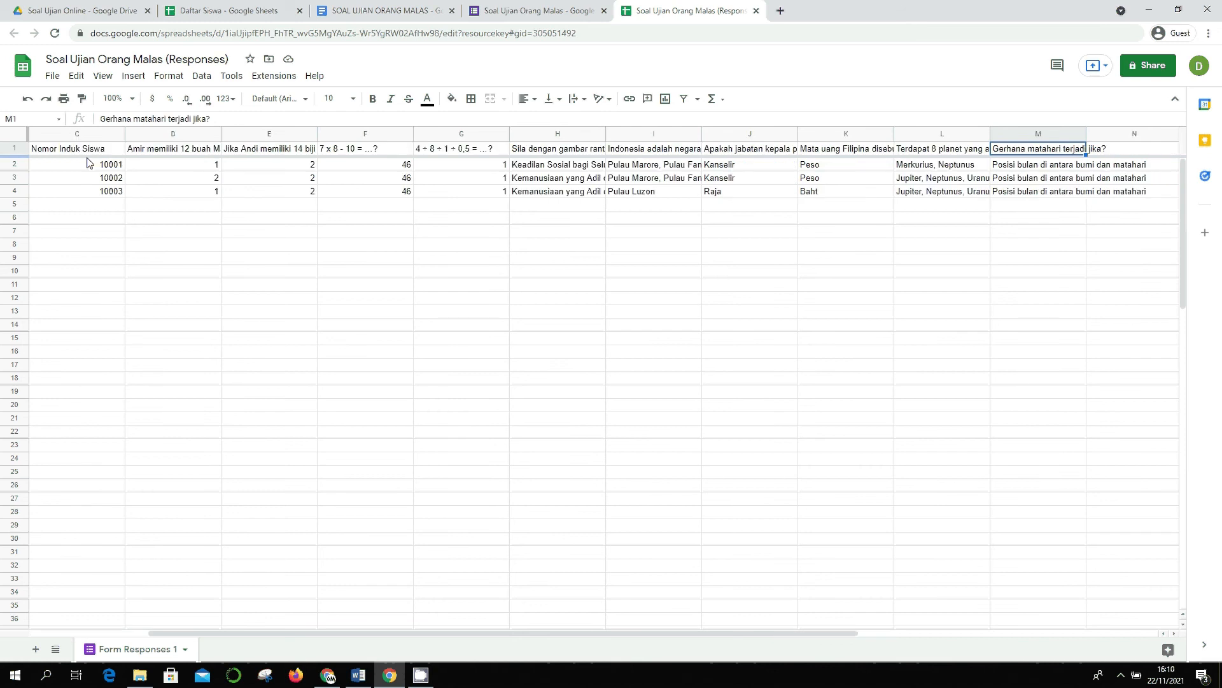
{"action": "key", "text": "Home"}
{"action": "key", "text": "Down"}
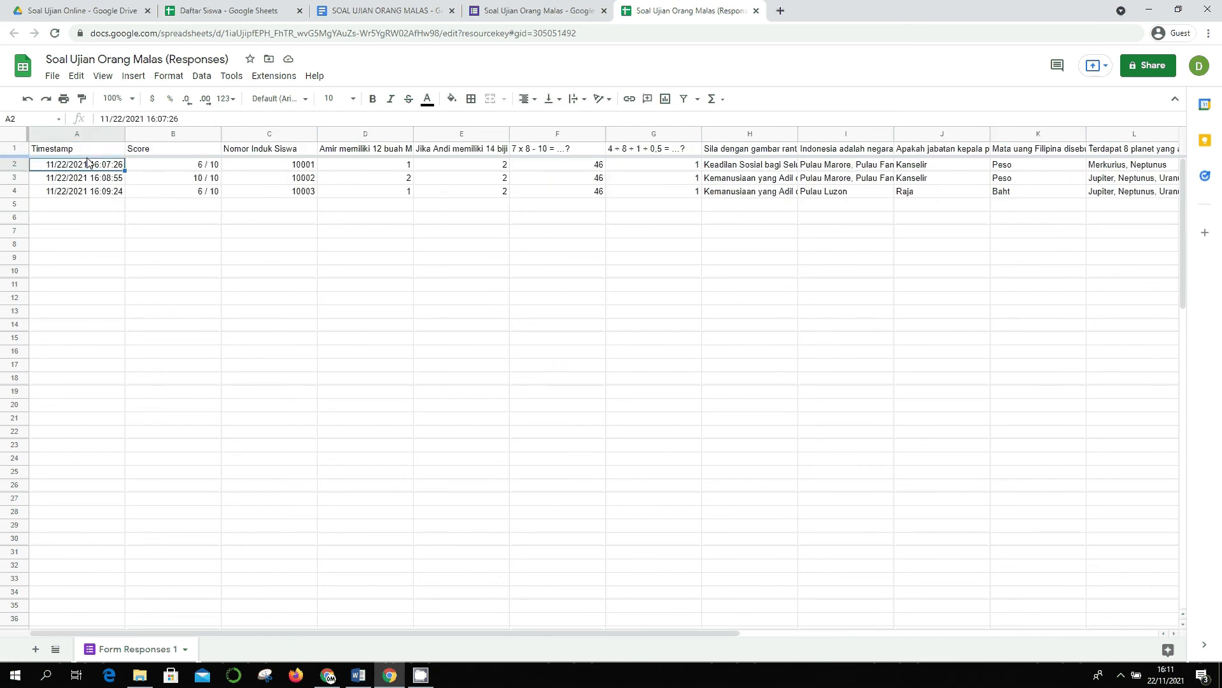
{"action": "key", "text": "Right"}
{"action": "key", "text": "Down"}
{"action": "key", "text": "Up"}
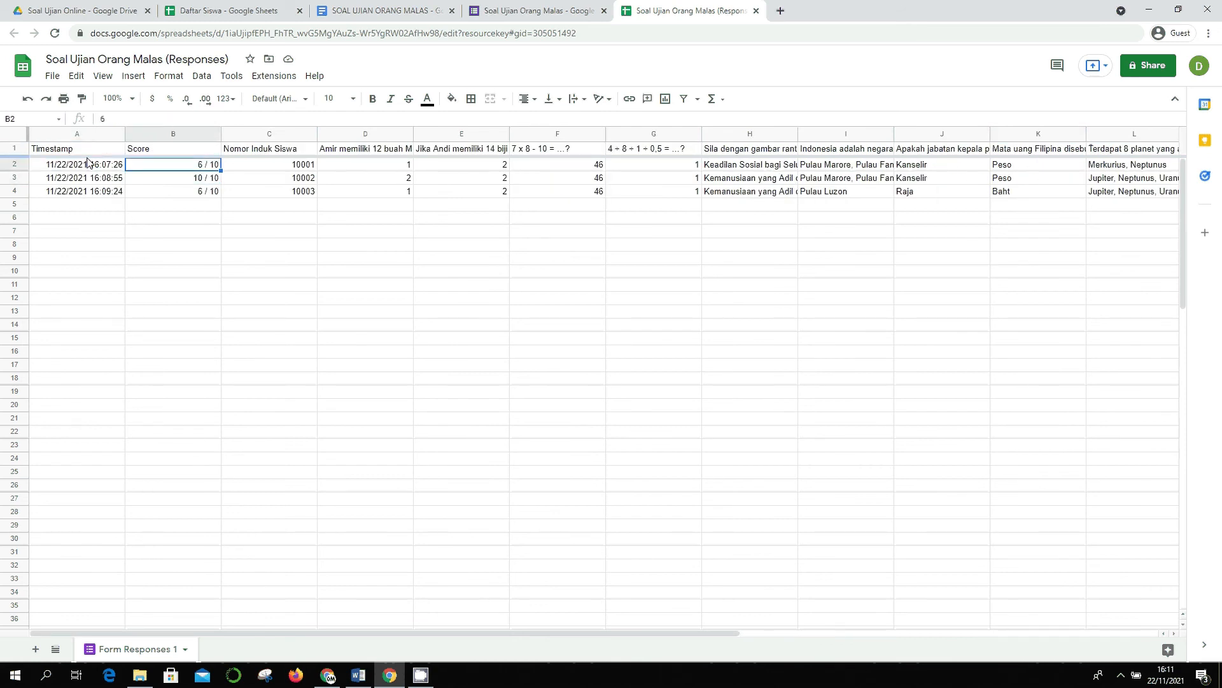
{"action": "key", "text": "Up"}
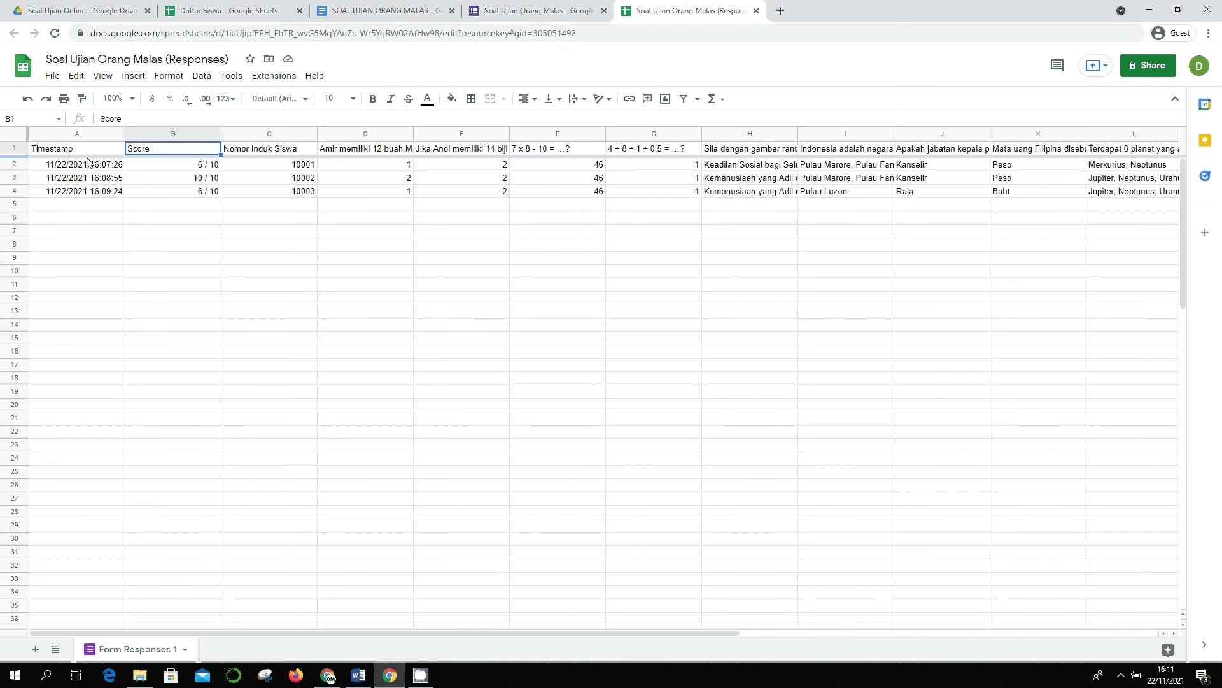
{"action": "key", "text": "Down"}
{"action": "key", "text": "Down"}
{"action": "key", "text": "Down"}
{"action": "key", "text": "Down"}
{"action": "key", "text": "Down"}
{"action": "key", "text": "Down"}
{"action": "key", "text": "Down"}
{"action": "key", "text": "Down"}
{"action": "key", "text": "Up"}
{"action": "key", "text": "Up"}
{"action": "key", "text": "Up"}
{"action": "key", "text": "Up"}
{"action": "key", "text": "Down"}
{"action": "key", "text": "Down"}
{"action": "key", "text": "Down"}
{"action": "key", "text": "Down"}
{"action": "key", "text": "Down"}
{"action": "key", "text": "Down"}
{"action": "key", "text": "Down"}
{"action": "key", "text": "Up"}
{"action": "key", "text": "Up"}
{"action": "key", "text": "Up"}
{"action": "key", "text": "Up"}
{"action": "key", "text": "Up"}
{"action": "key", "text": "Up"}
{"action": "key", "text": "Up"}
{"action": "key", "text": "Up"}
{"action": "key", "text": "Up"}
{"action": "key", "text": "Up"}
{"action": "key", "text": "Down"}
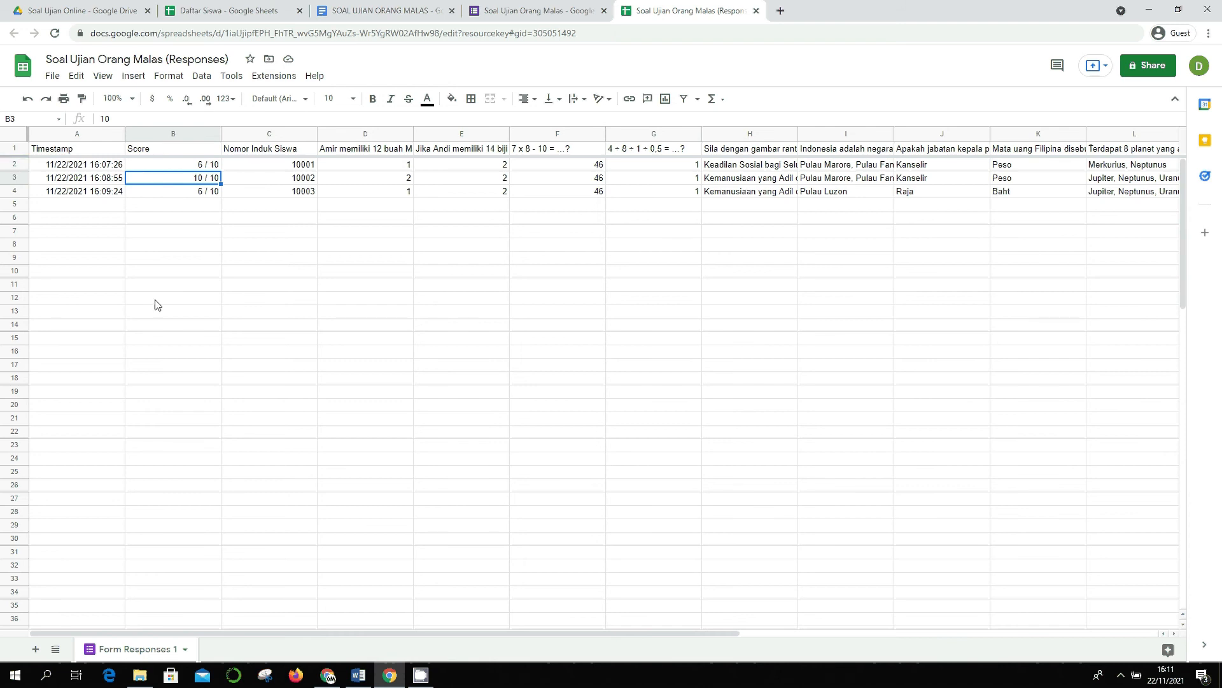
{"action": "left_click", "coordinate": [648, 174]}
{"action": "key", "text": "Up"}
{"action": "key", "text": "Right"}
{"action": "key", "text": "Right"}
{"action": "key", "text": "Right"}
{"action": "key", "text": "Right"}
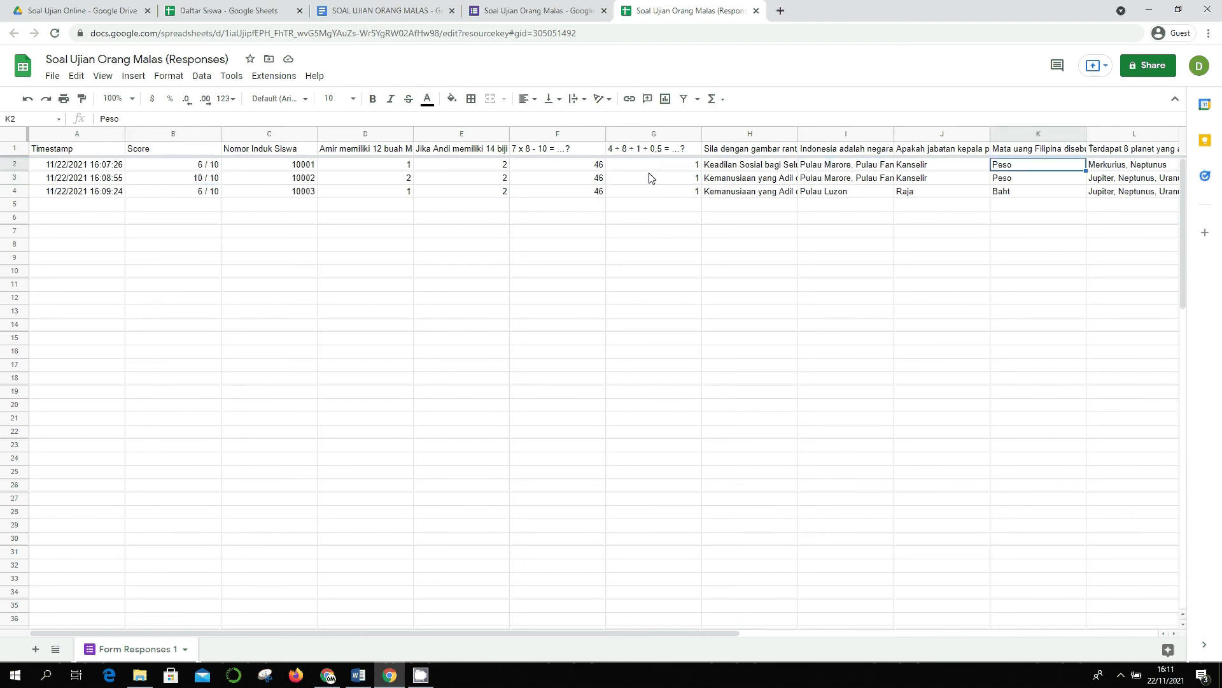
{"action": "key", "text": "ctrl+Left"}
{"action": "key", "text": "ctrl+Right"}
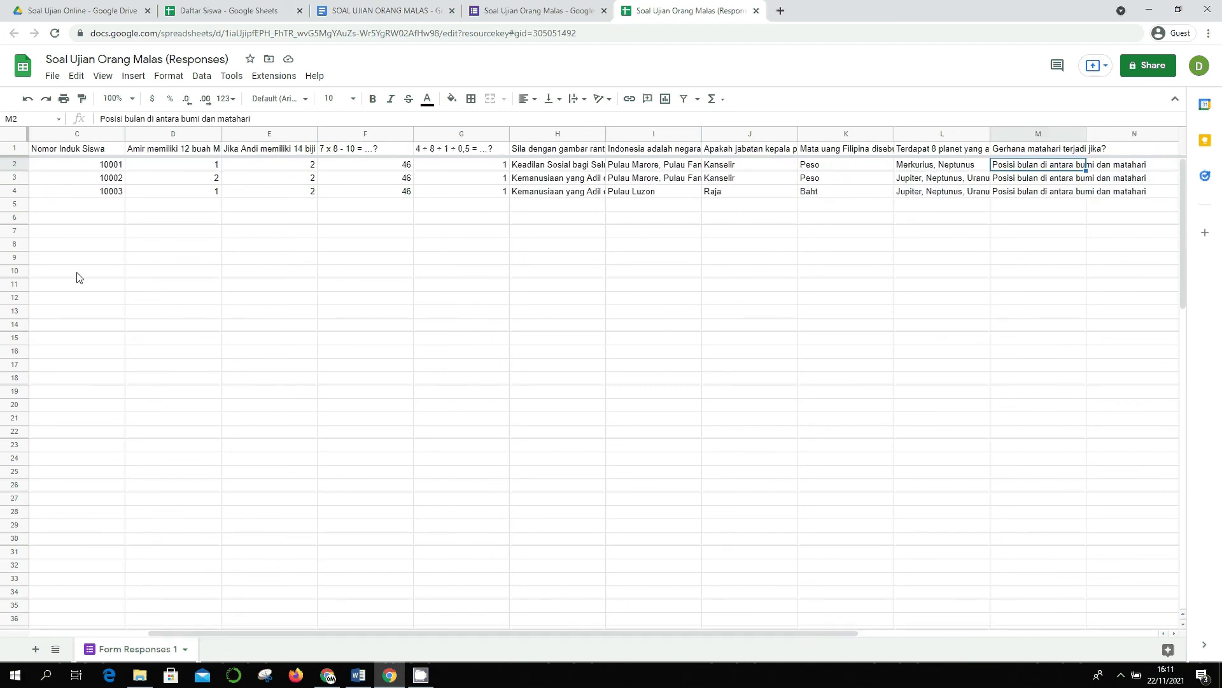
- In Daftar Siswa, check the first student ID and the empty Nilai Ujian cell D2
{"action": "left_click", "coordinate": [203, 8]}
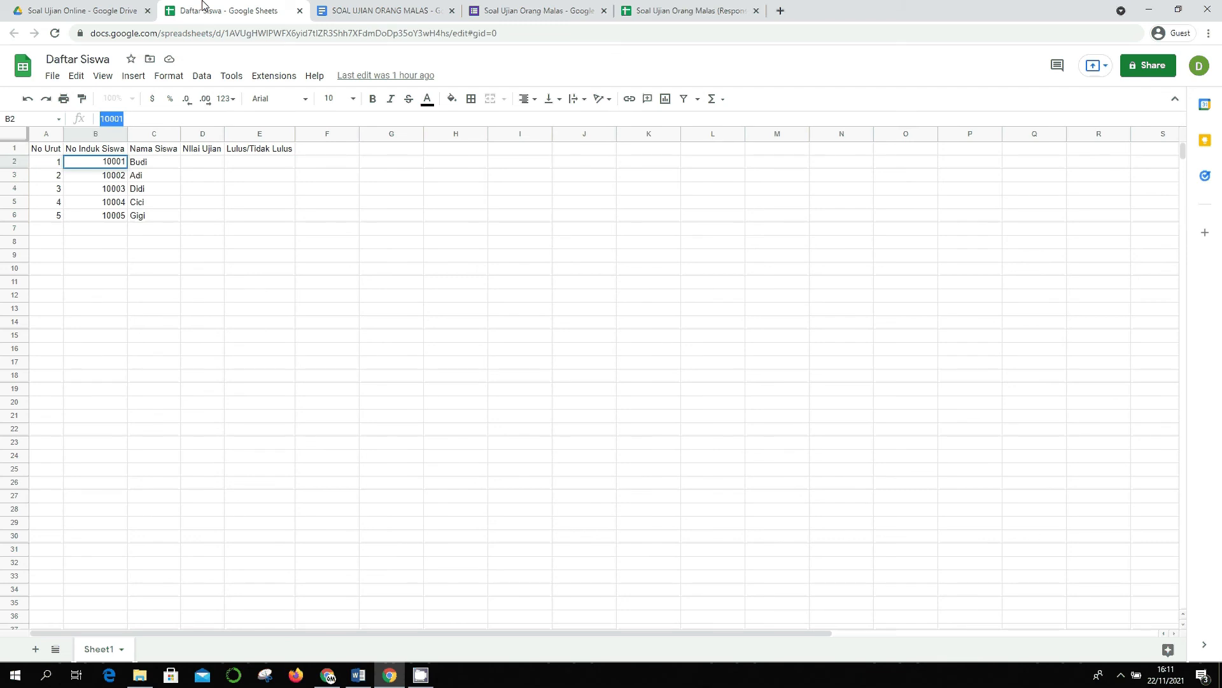
{"action": "left_click", "coordinate": [107, 161]}
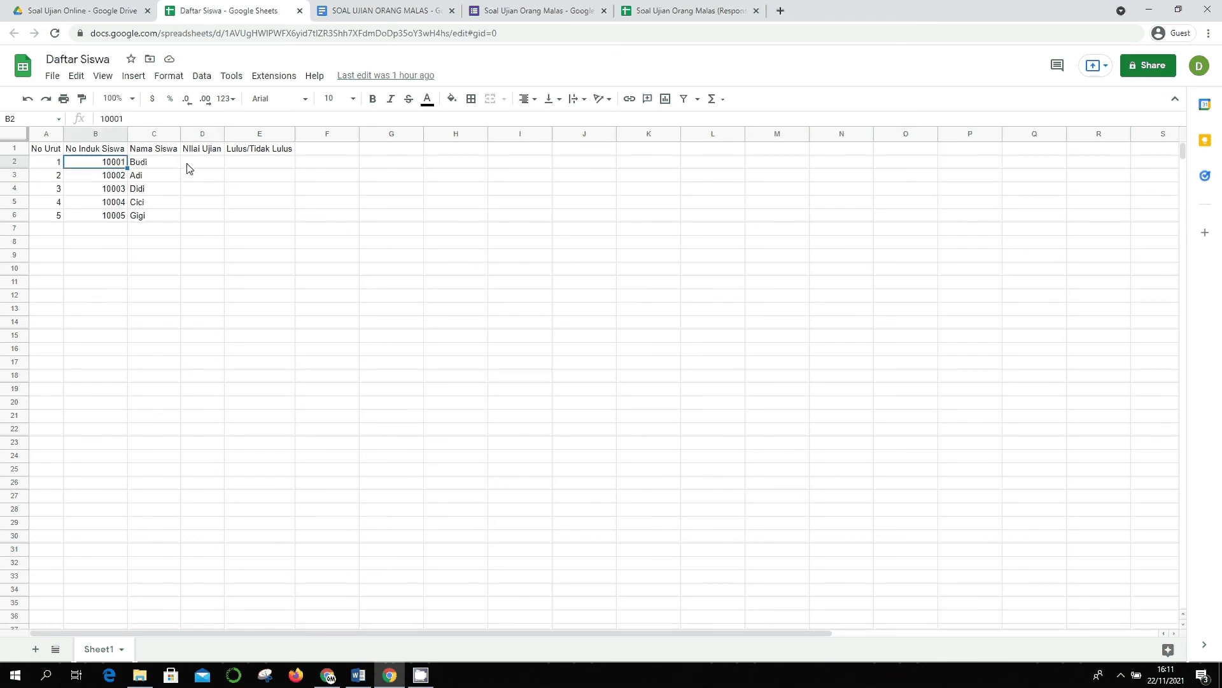
{"action": "left_click", "coordinate": [203, 166]}
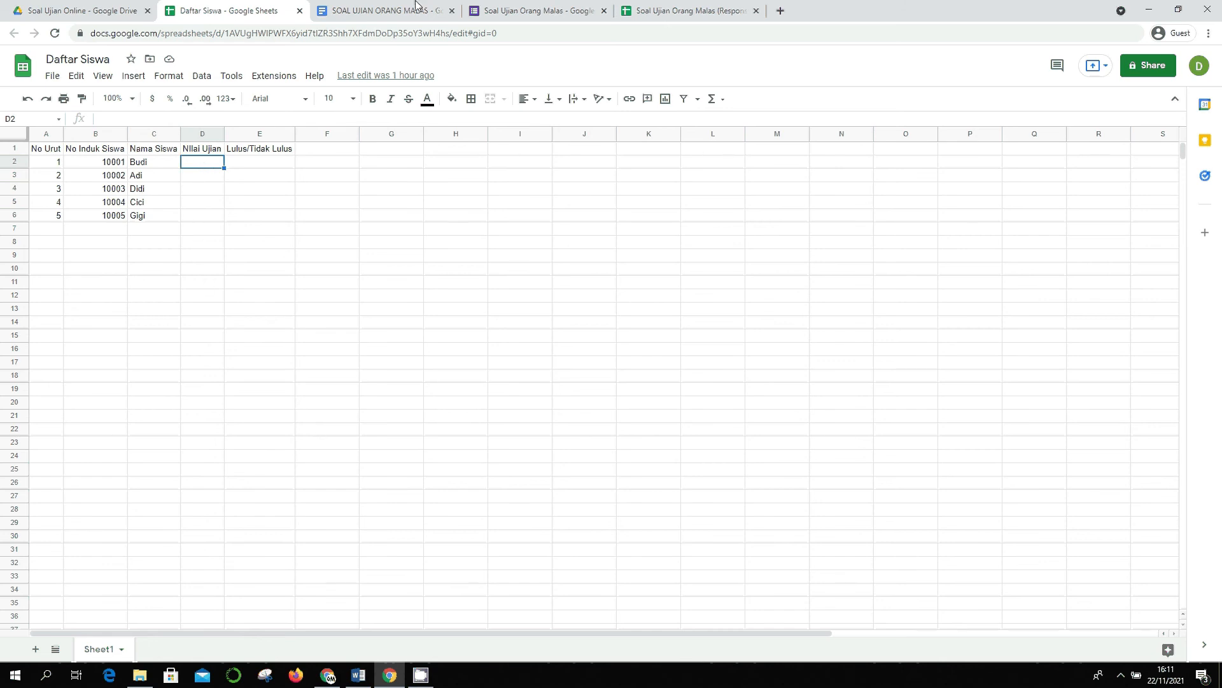
- Return to the responses spreadsheet and select its web address to copy the ID
{"action": "left_click", "coordinate": [634, 6]}
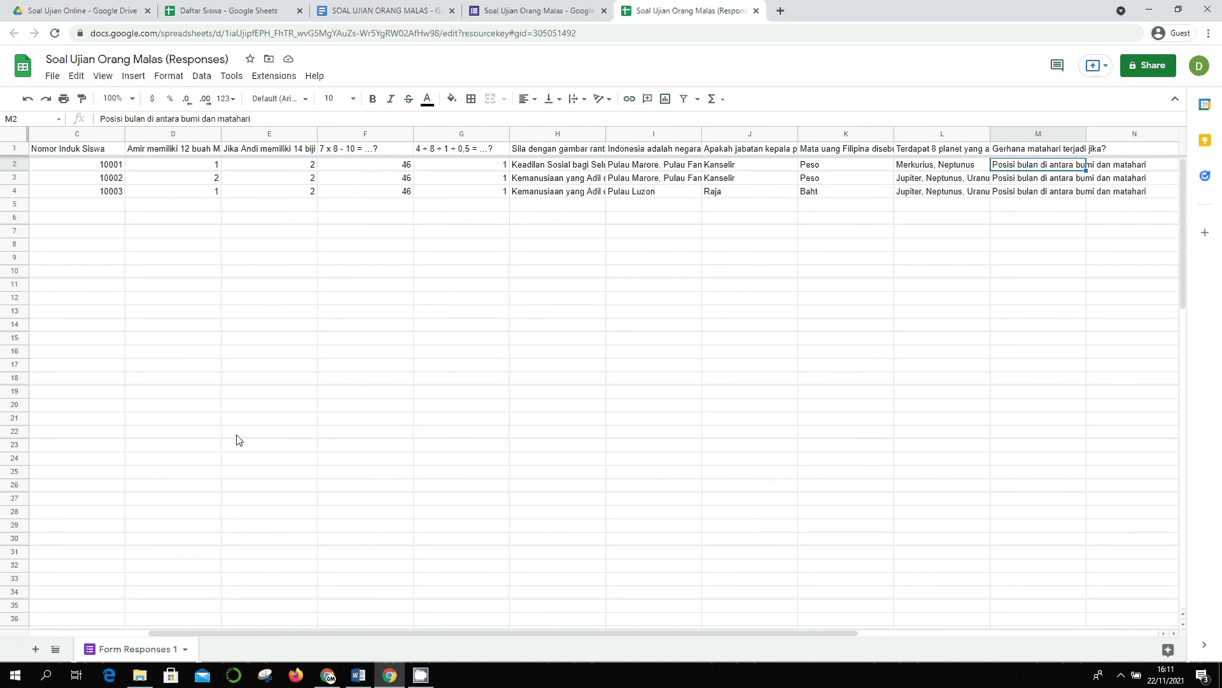
{"action": "left_click_drag", "start_coordinate": [243, 633], "coordinate": [166, 633]}
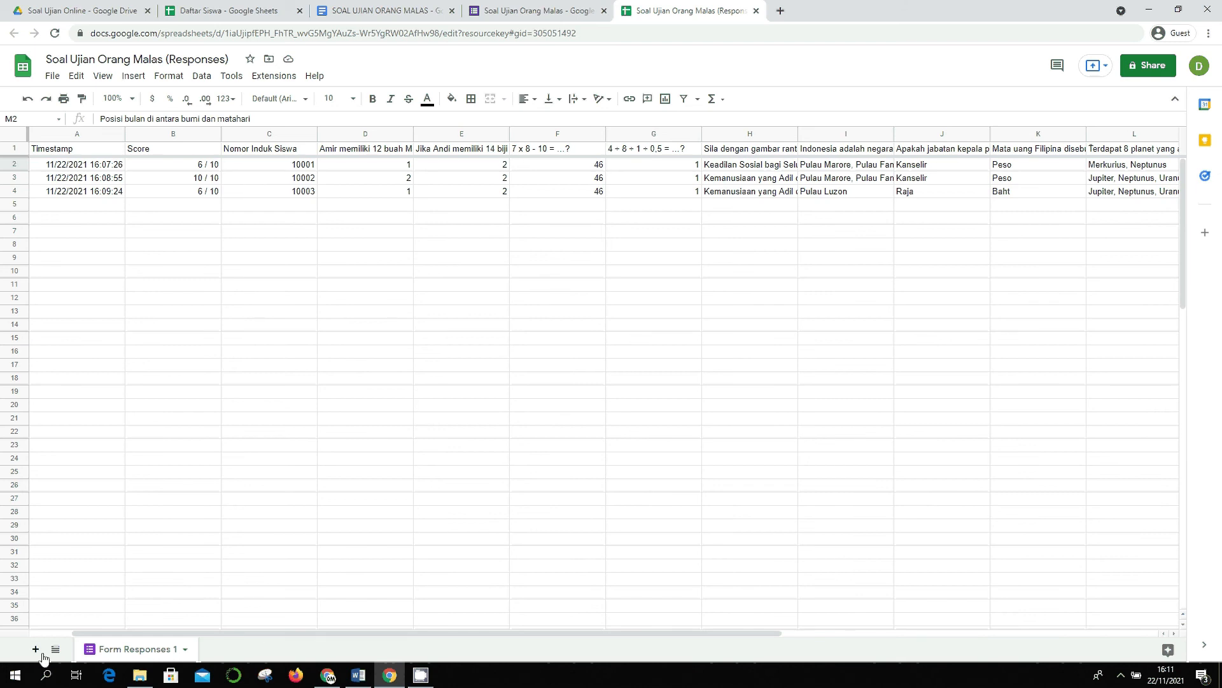
{"action": "left_click", "coordinate": [211, 38]}
{"action": "left_click", "coordinate": [226, 32]}
- Copy the responses spreadsheet's ID from its web address
{"action": "left_click_drag", "start_coordinate": [255, 36], "coordinate": [468, 42]}
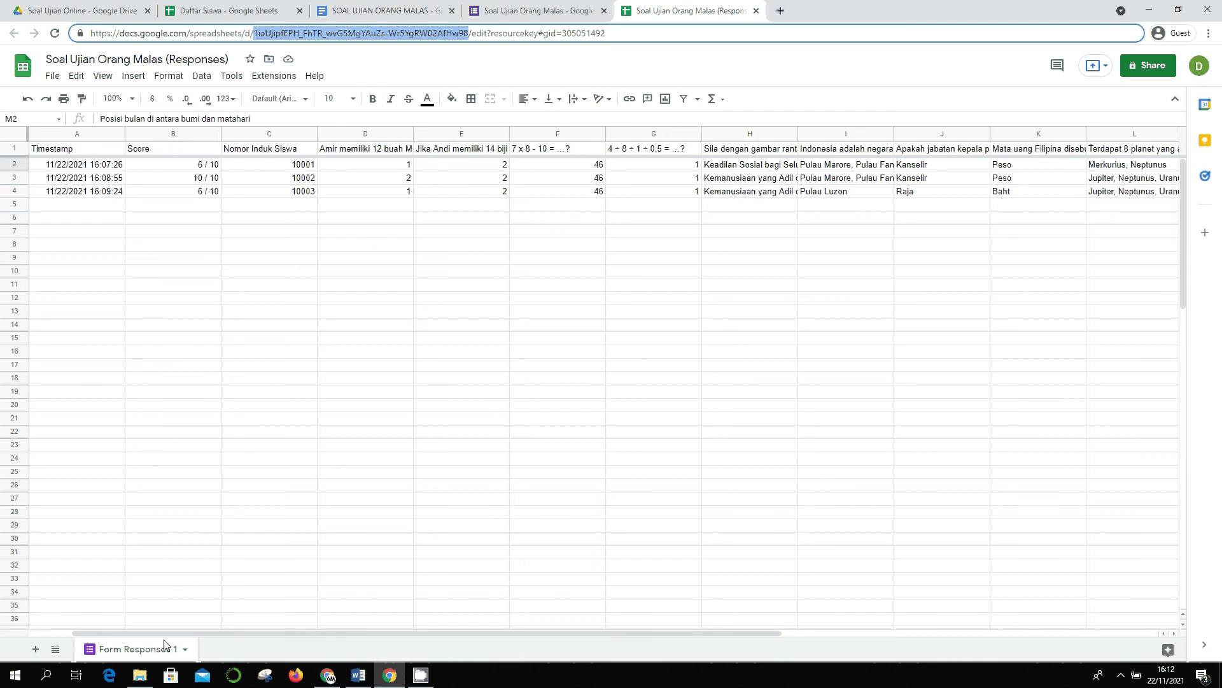
{"action": "left_click", "coordinate": [229, 11]}
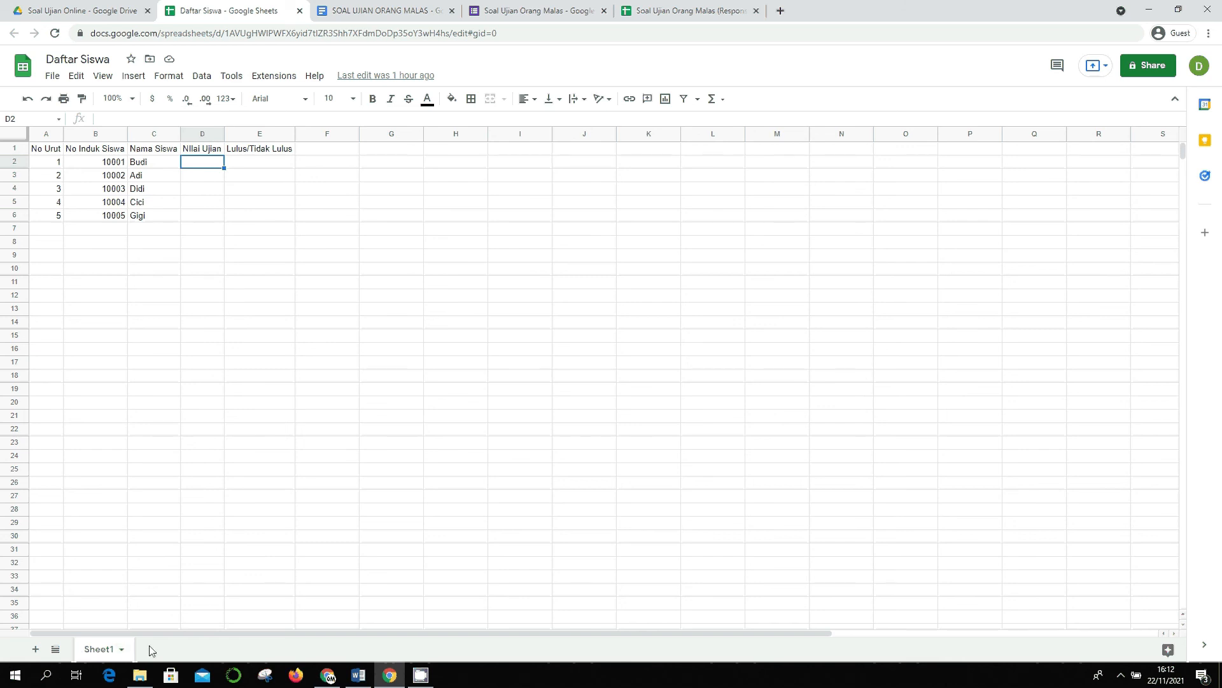
{"action": "left_click", "coordinate": [456, 151]}
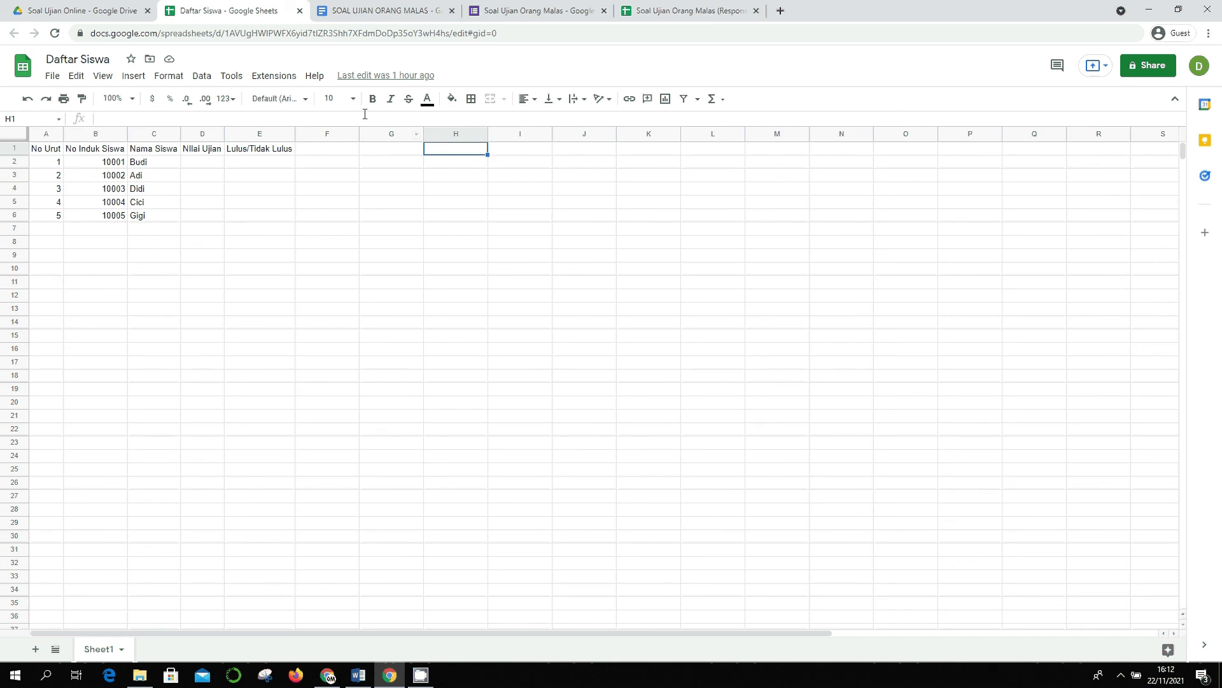
- Rename the Form Responses 1 sheet to 'Respon', then go back to Daftar Siswa
{"action": "left_click", "coordinate": [409, 5]}
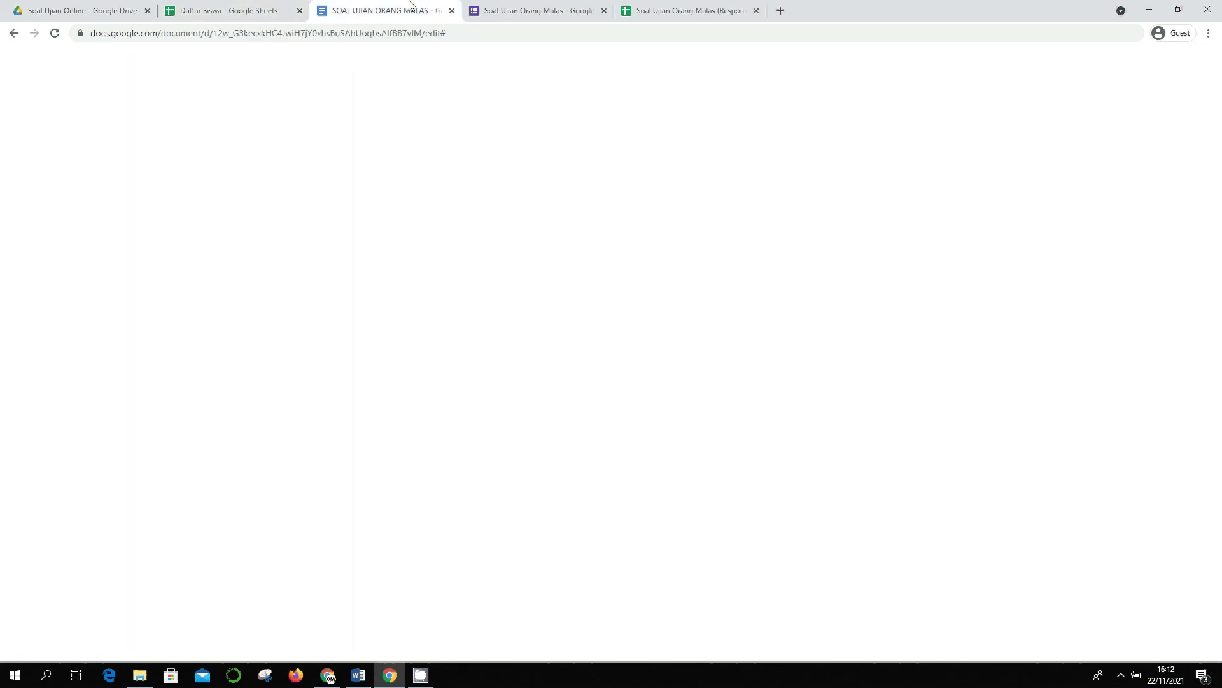
{"action": "left_click", "coordinate": [538, 10]}
{"action": "left_click", "coordinate": [619, 5]}
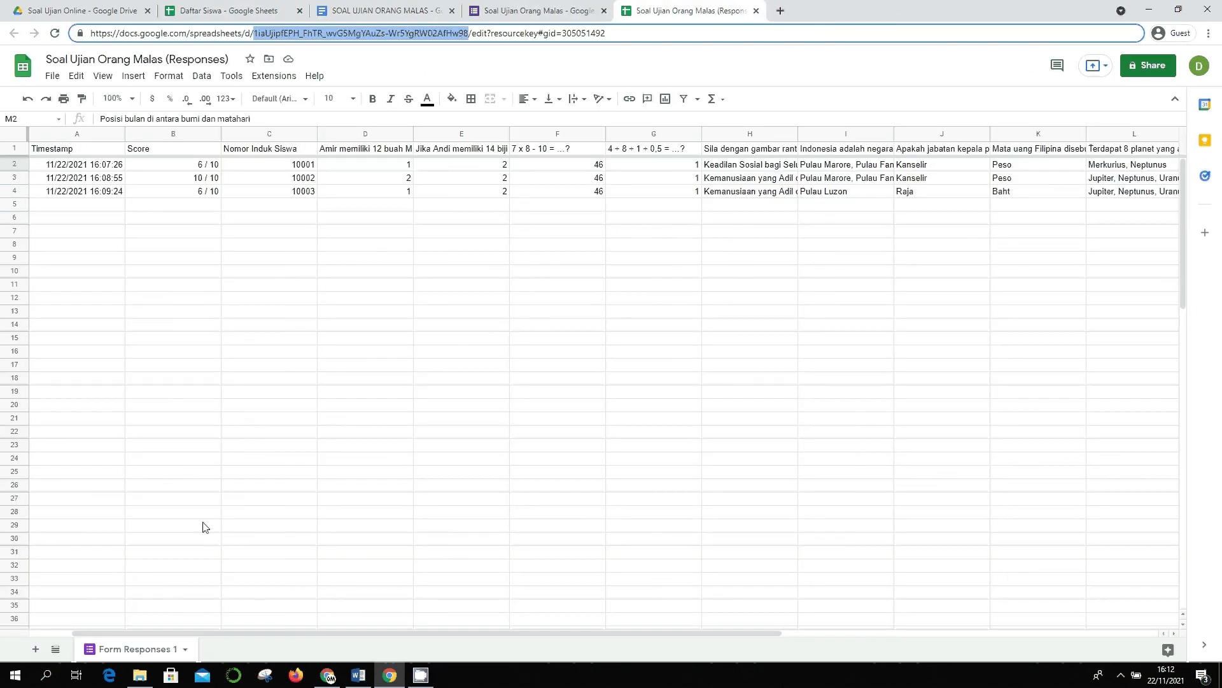
{"action": "double_click", "coordinate": [137, 650]}
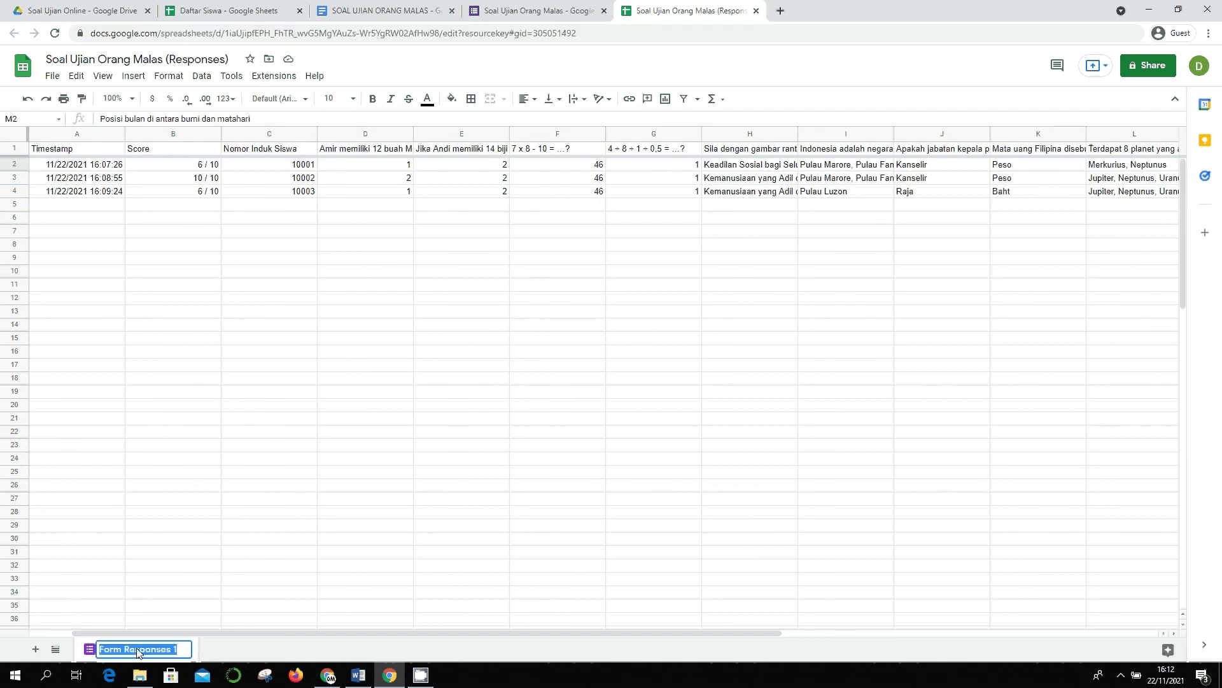
{"action": "type", "text": "Respon"}
{"action": "key", "text": "Return"}
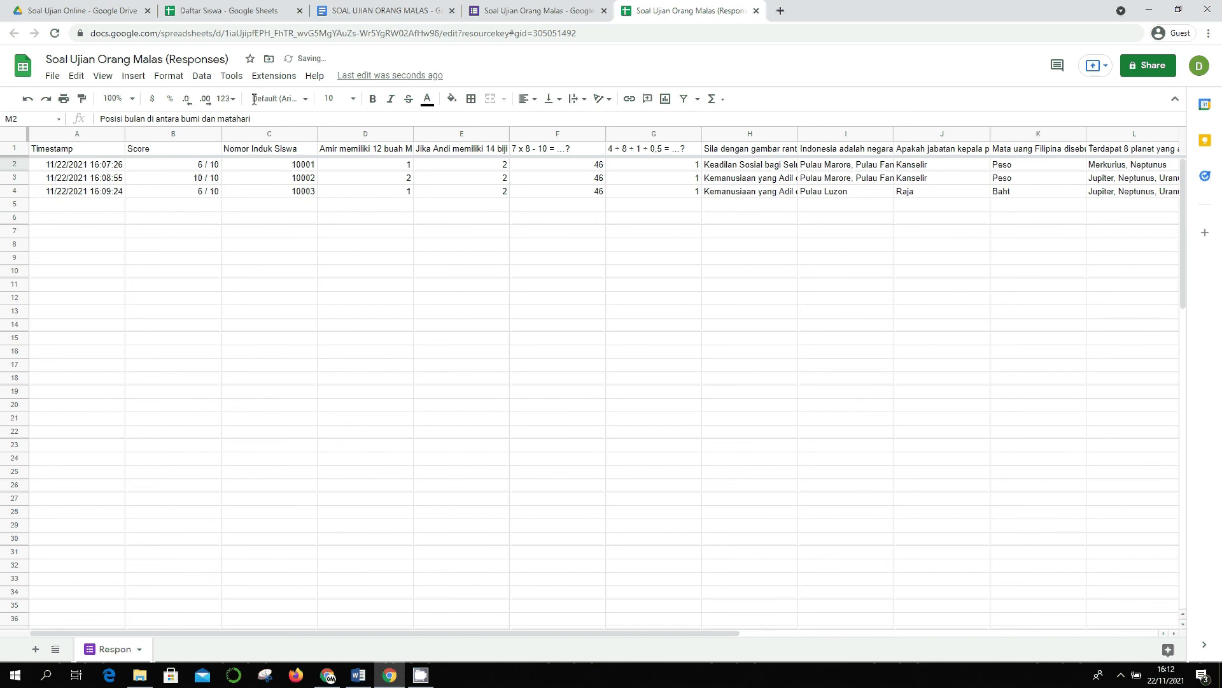
{"action": "left_click", "coordinate": [268, 11]}
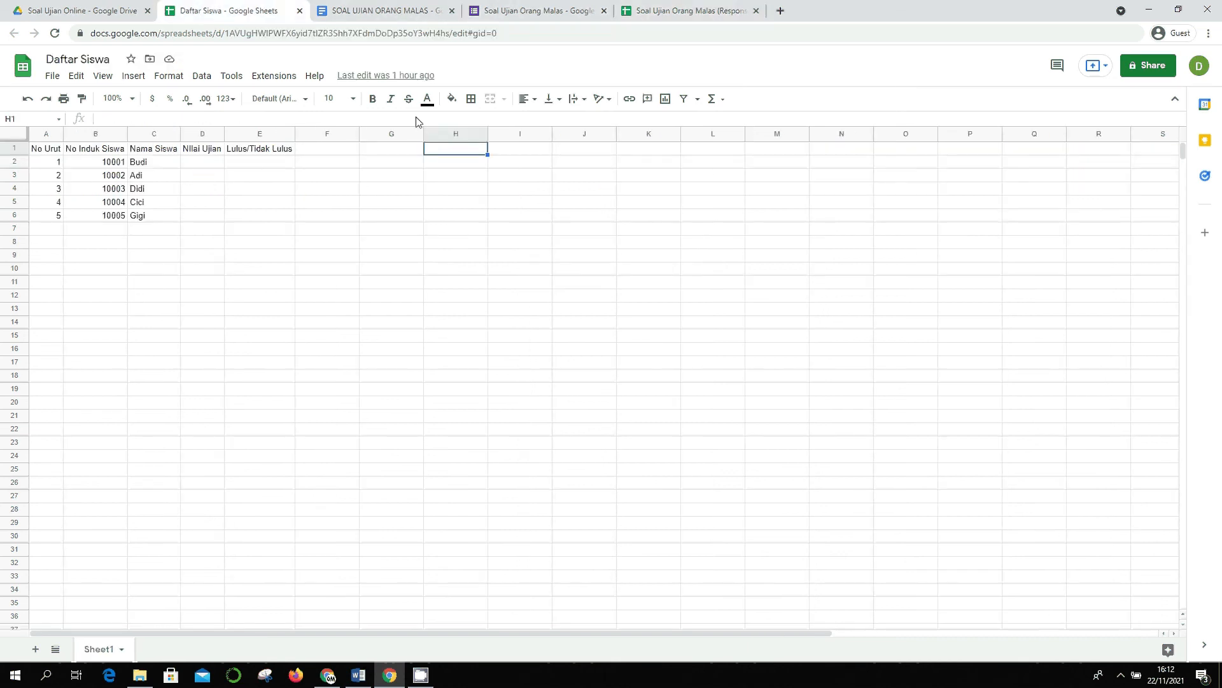
- Enter an import formula in H1 that pulls Respon!A1:C using the pasted spreadsheet ID
{"action": "type", "text": "=IMPORTANGE("}
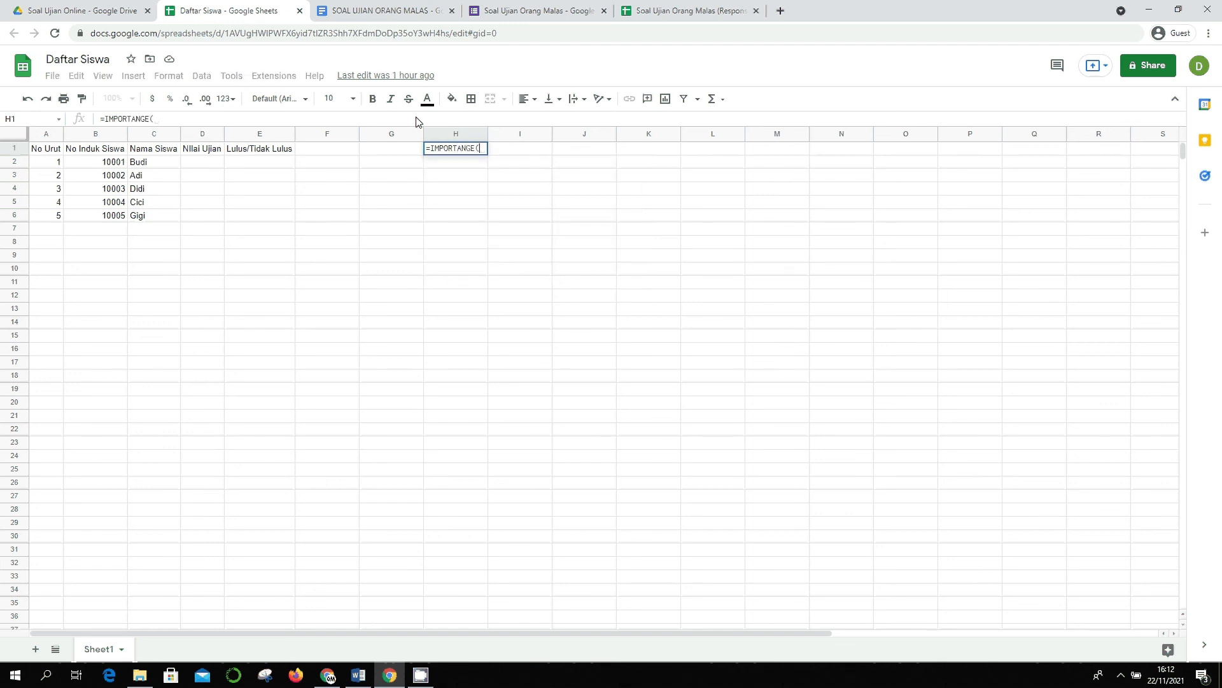
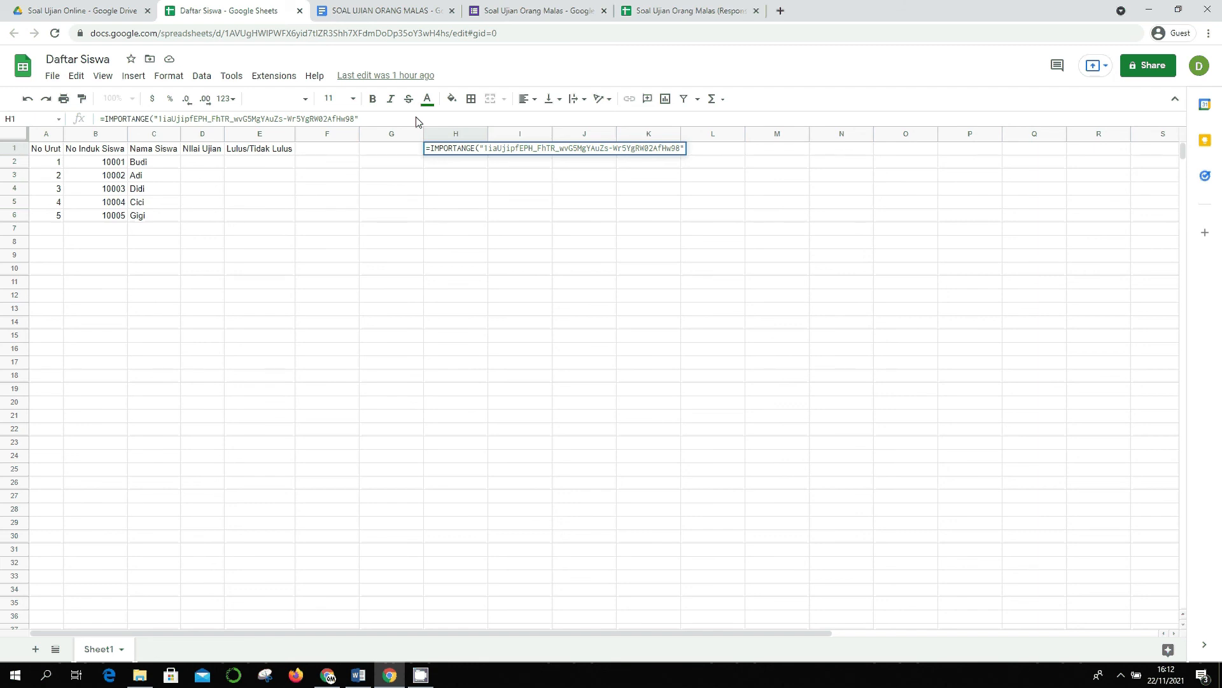
{"action": "type", "text": ", "}
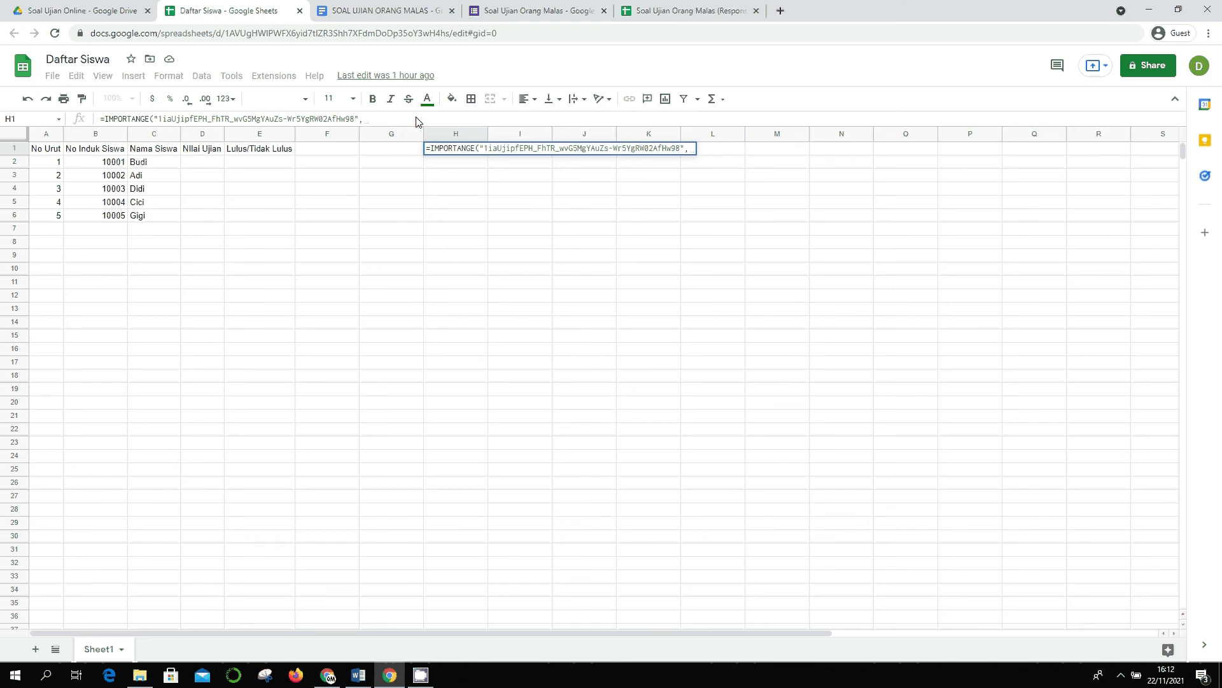
{"action": "type", "text": "\""}
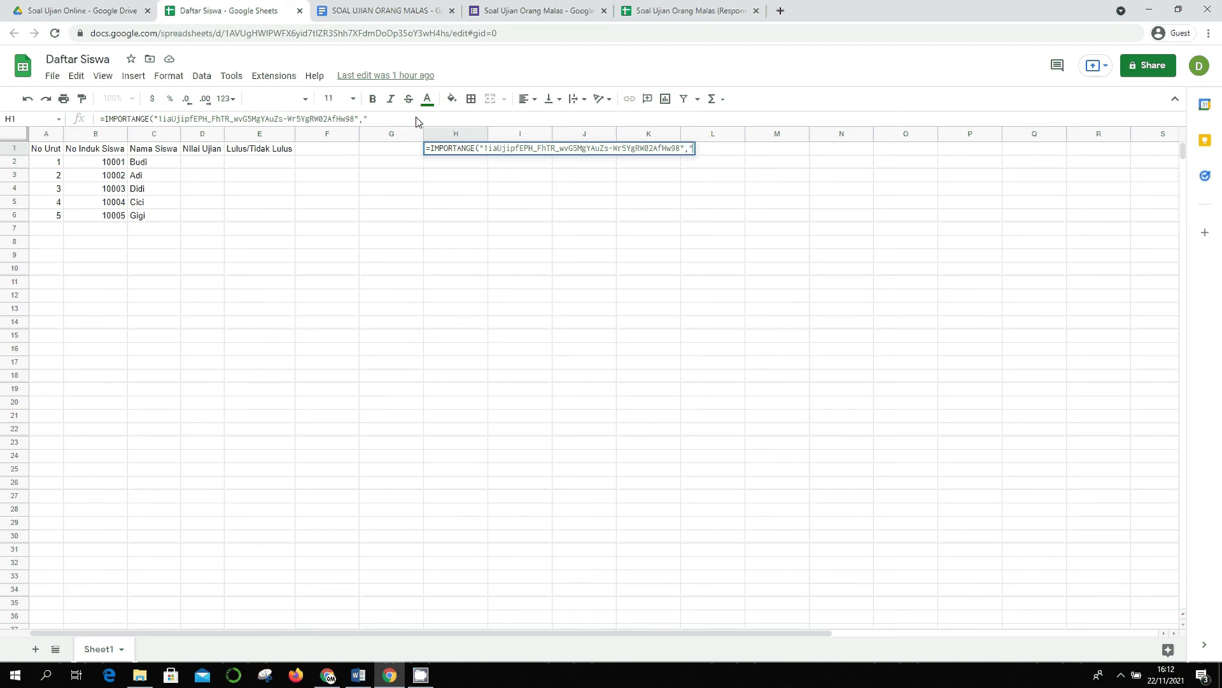
{"action": "type", "text": "Respo"}
{"action": "type", "text": "ns"}
{"action": "key", "text": "BackSpace"}
{"action": "type", "text": "!"}
{"action": "type", "text": "!"}
{"action": "type", "text": "A"}
{"action": "type", "text": "1:"}
{"action": "type", "text": "E"}
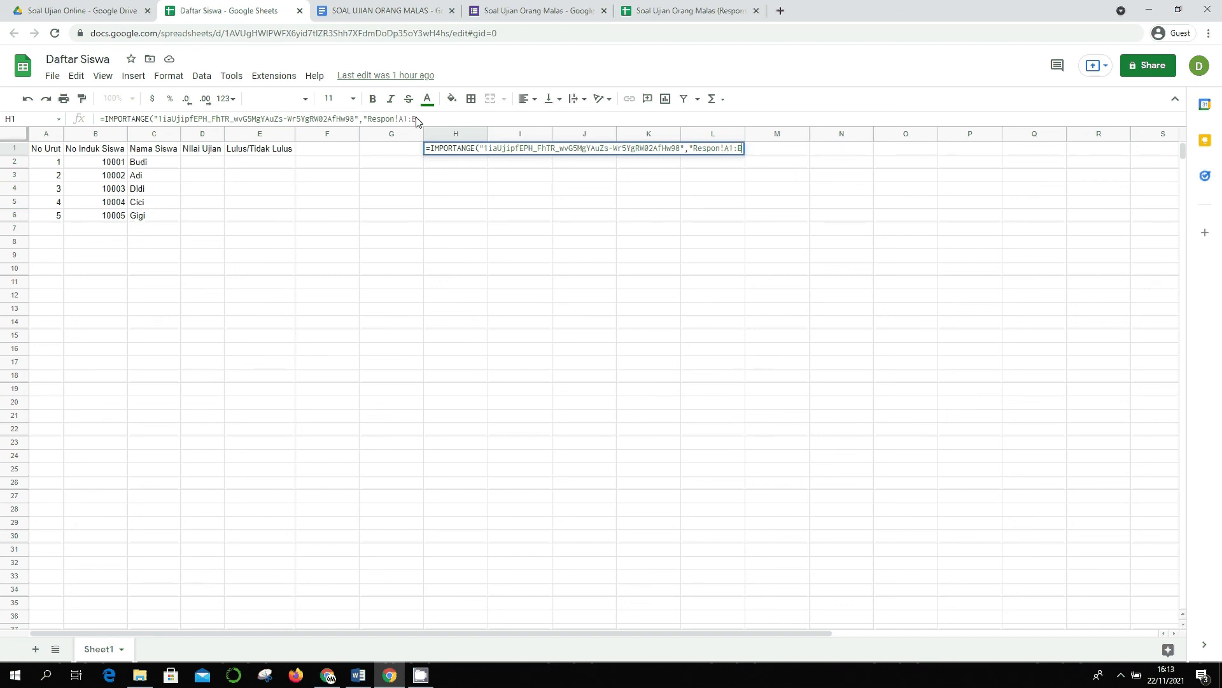
{"action": "key", "text": "BackSpace"}
{"action": "type", "text": "C\""}
{"action": "key", "text": "Return"}
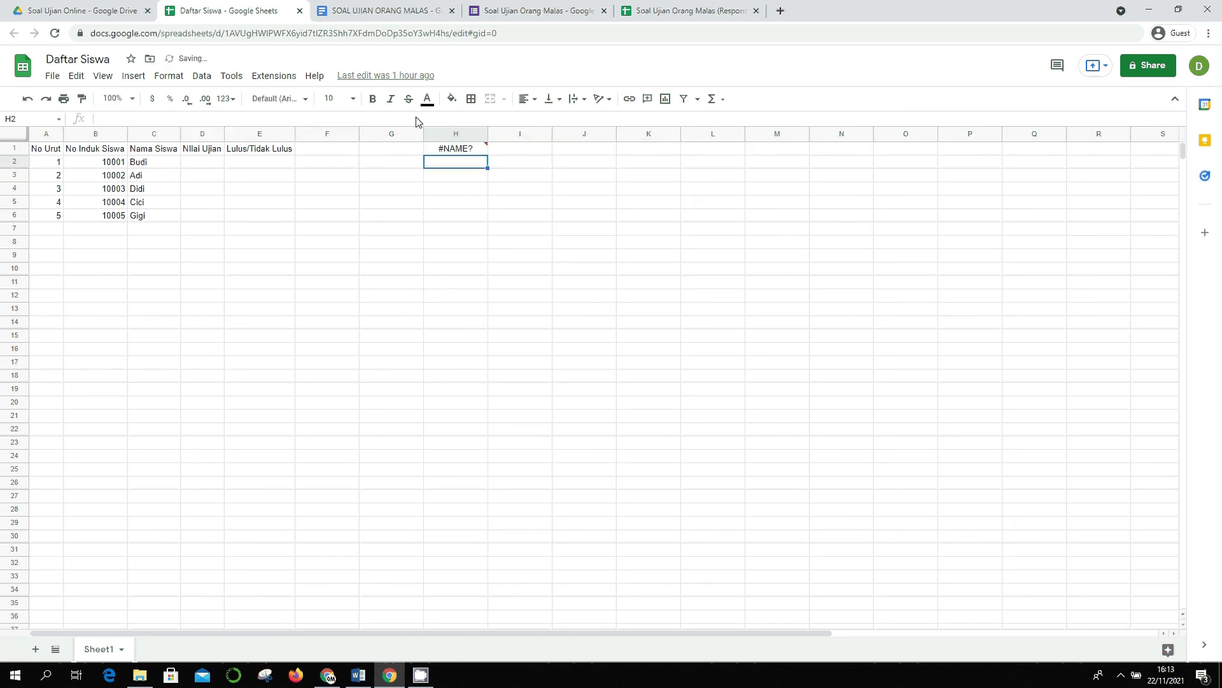
- Correct the function name to IMPORTRANGE and allow access between the two spreadsheets
{"action": "key", "text": "Up"}
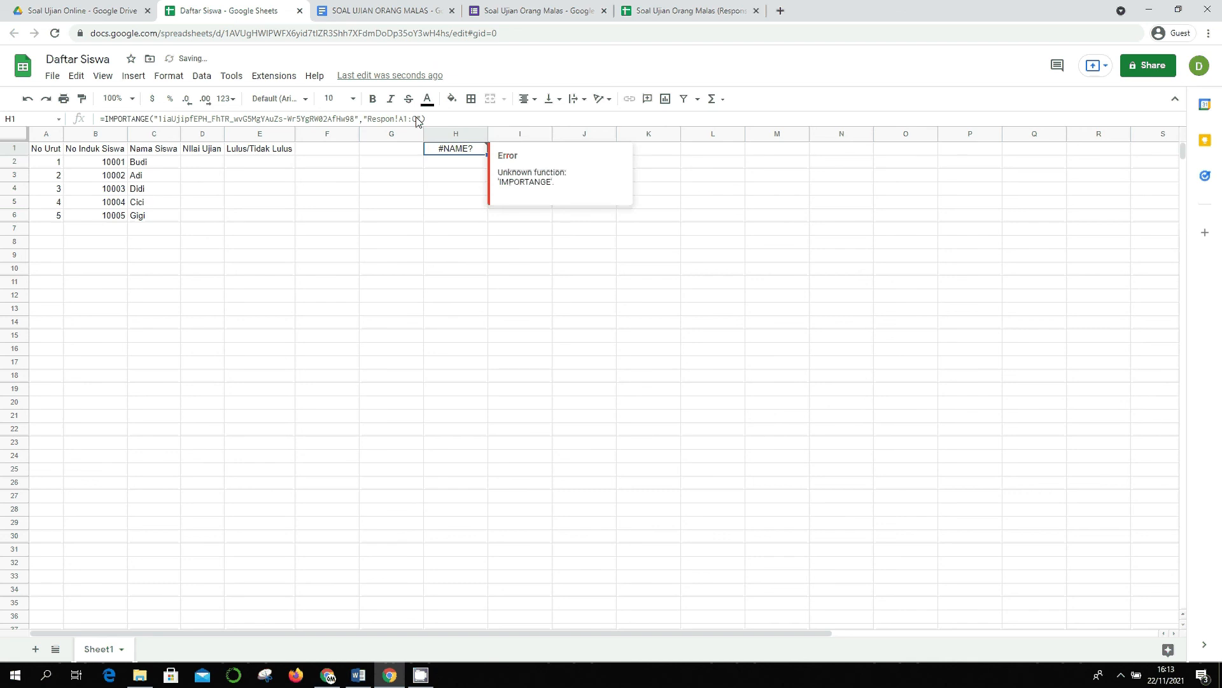
{"action": "left_click", "coordinate": [146, 118]}
{"action": "type", "text": "R"}
{"action": "key", "text": "Tab"}
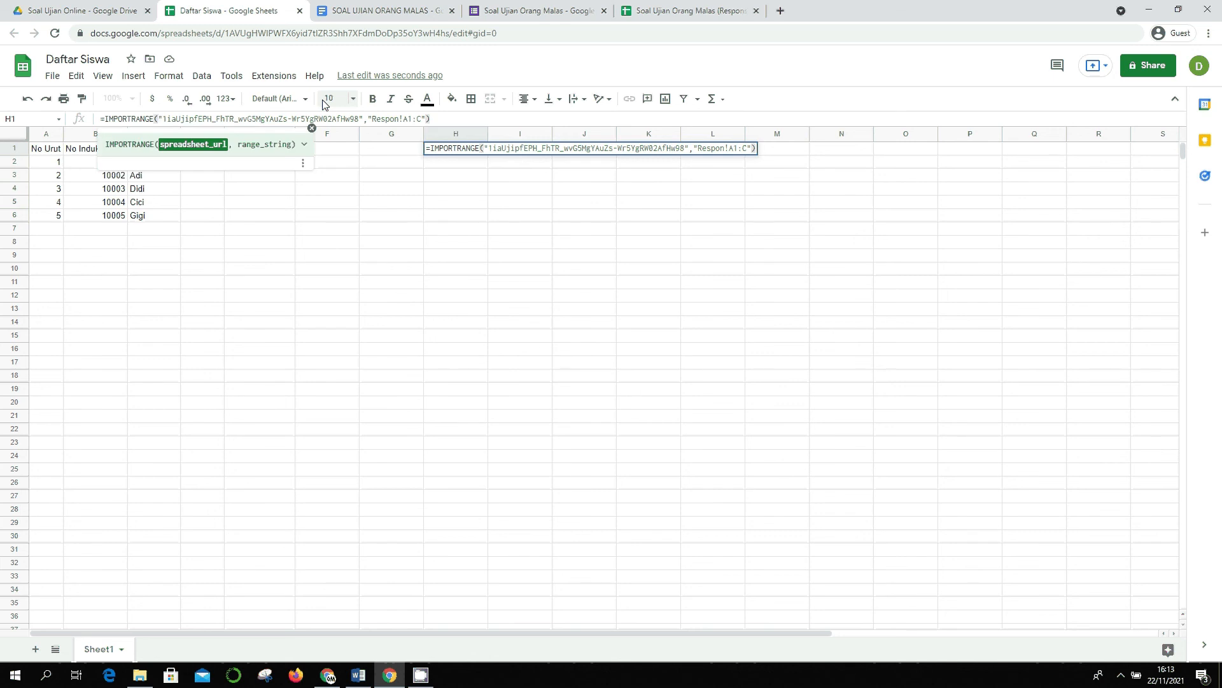
{"action": "key", "text": "Return"}
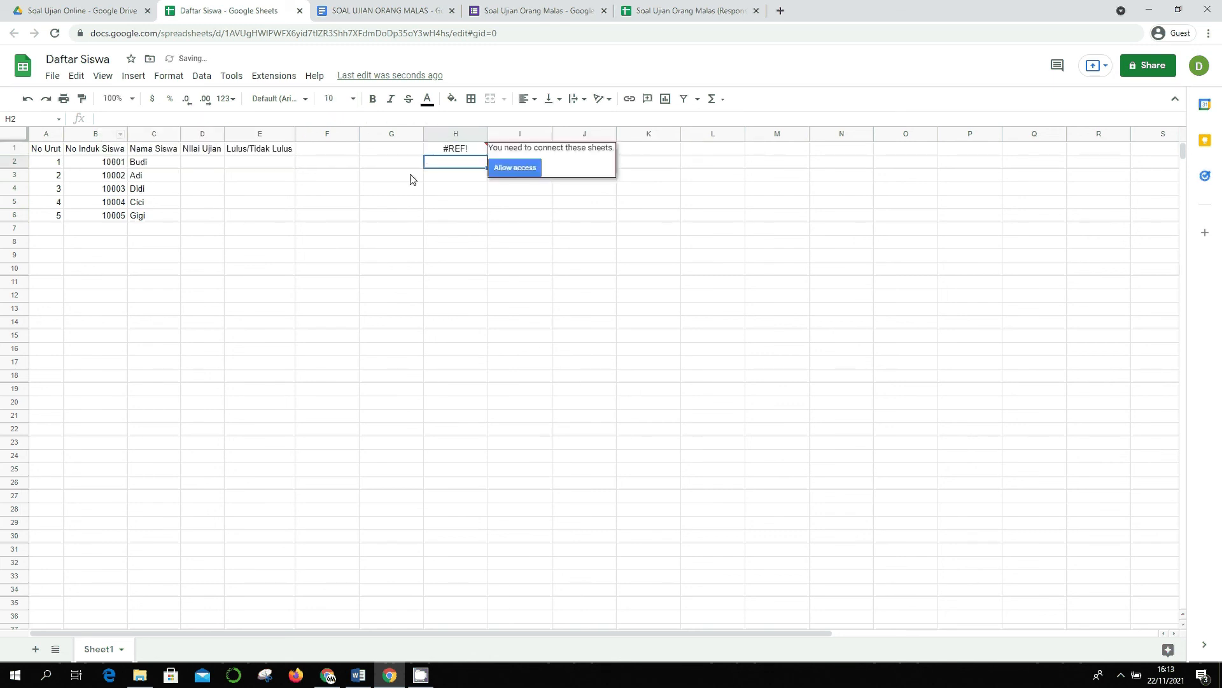
{"action": "left_click", "coordinate": [470, 151]}
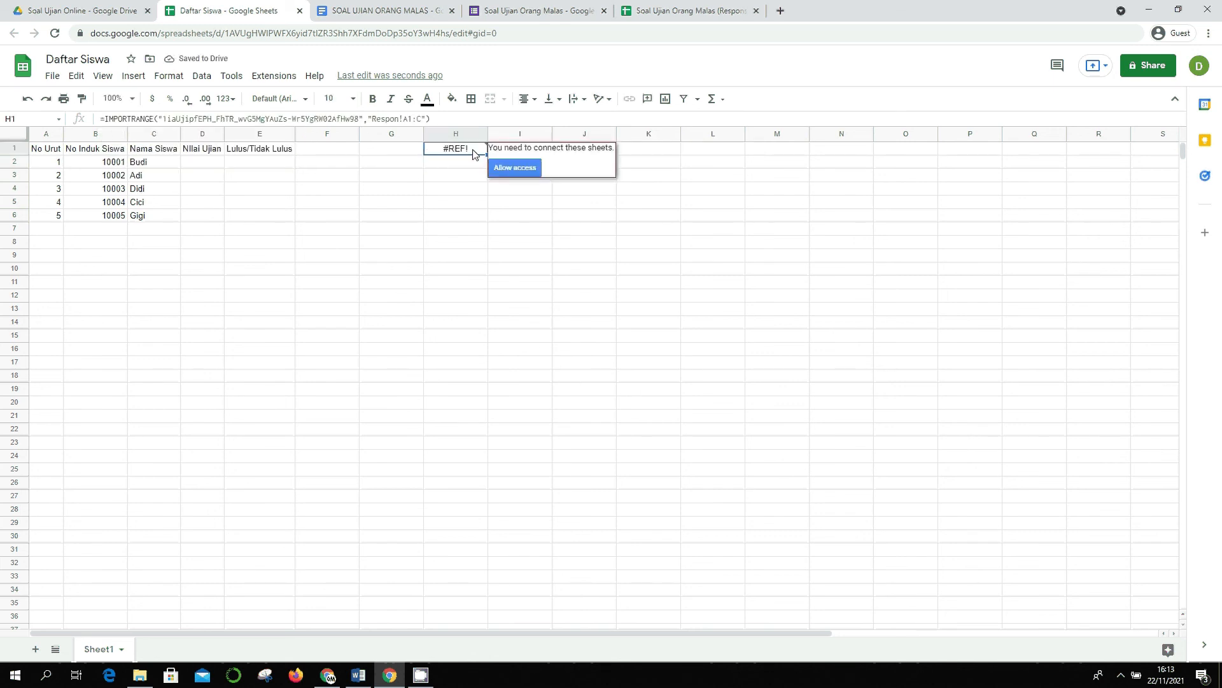
{"action": "left_click", "coordinate": [515, 168]}
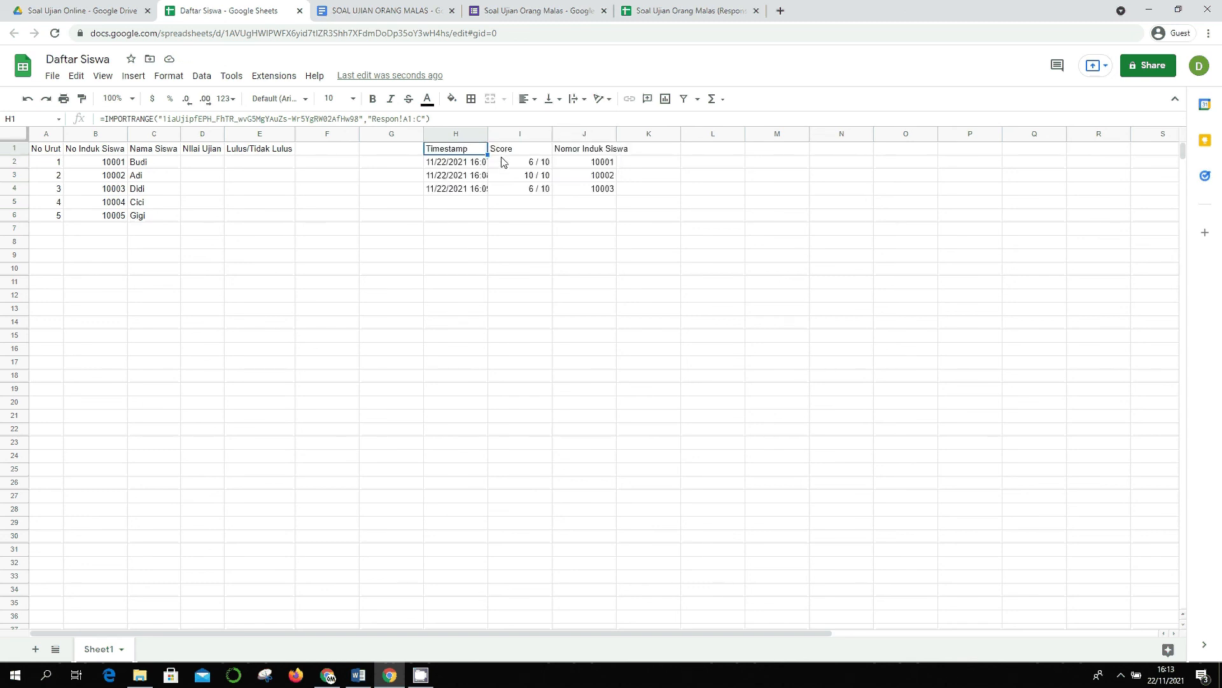
- Review the imported student numbers and Score column, ending on Budi's Nilai Ujian cell D2
{"action": "left_click", "coordinate": [517, 207]}
{"action": "left_click", "coordinate": [569, 173]}
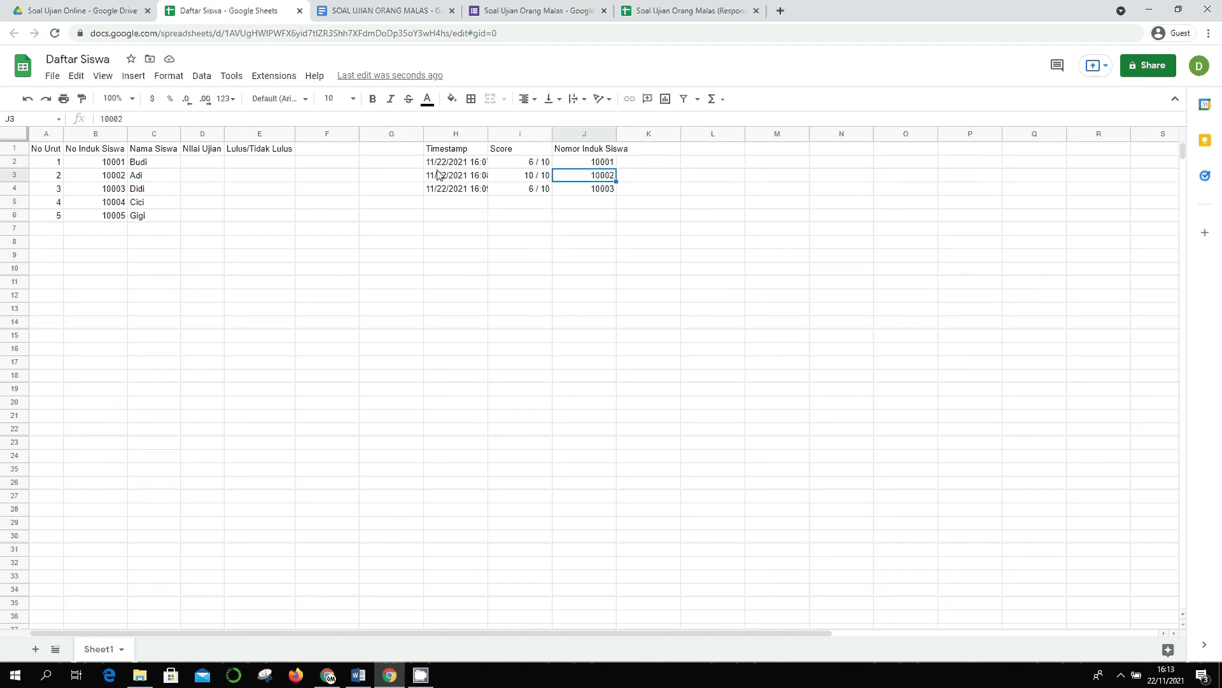
{"action": "left_click", "coordinate": [221, 164]}
{"action": "left_click", "coordinate": [515, 149]}
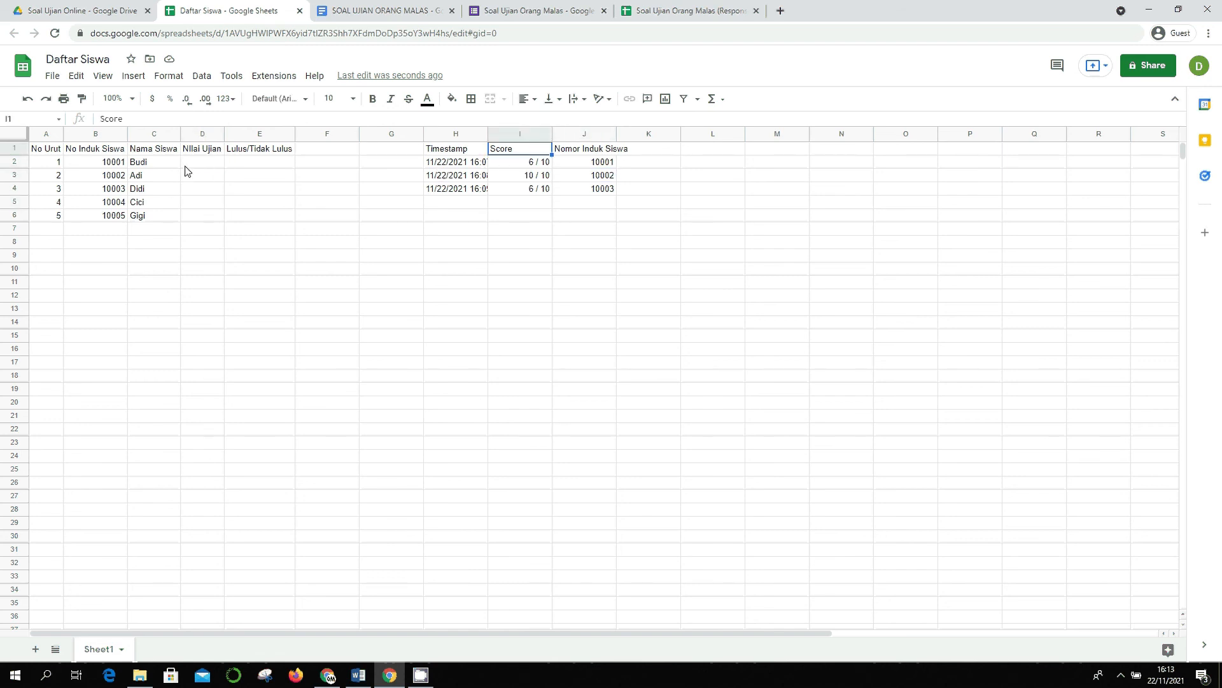
{"action": "left_click", "coordinate": [209, 164]}
- Begin a VLOOKUP in D2 keyed on B2 over the Score column, then abandon it
{"action": "type", "text": "=vlo"}
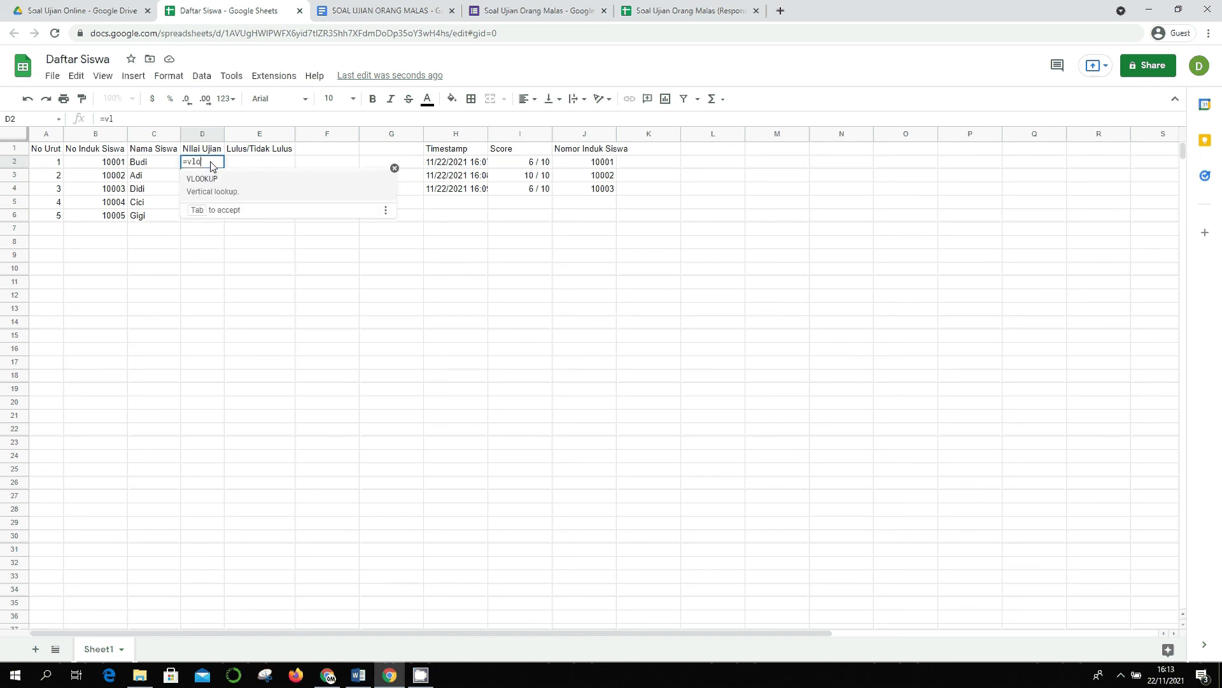
{"action": "type", "text": "okup("}
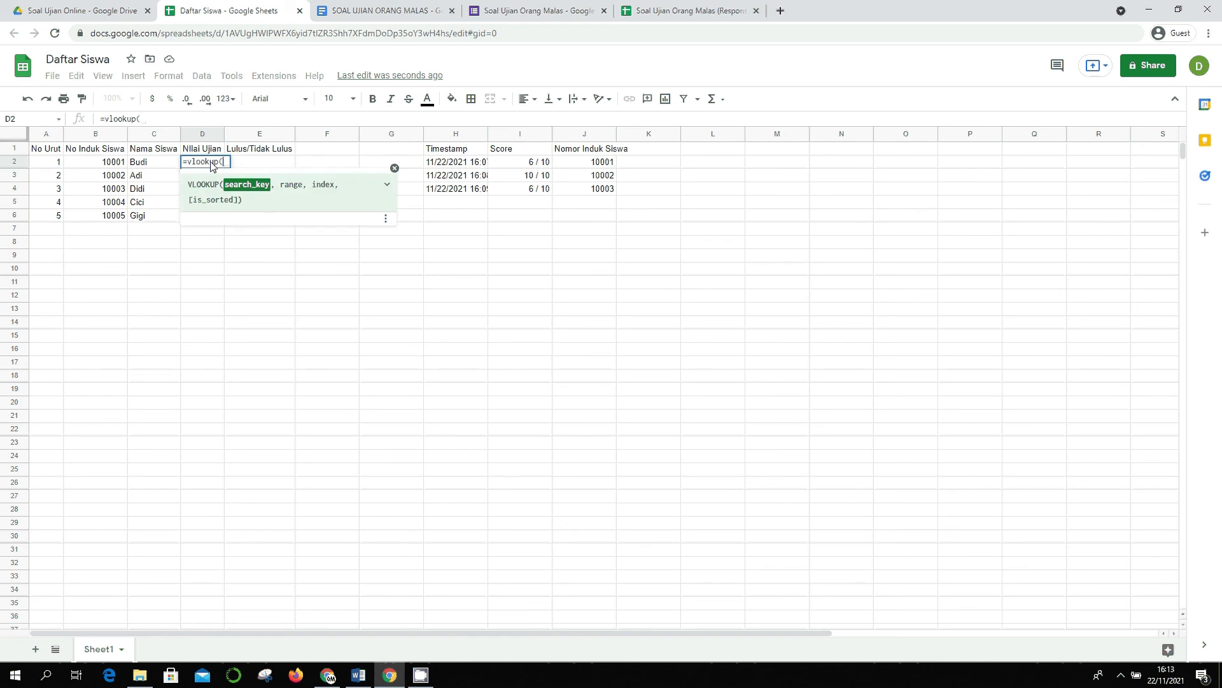
{"action": "key", "text": "Left"}
{"action": "key", "text": "Left"}
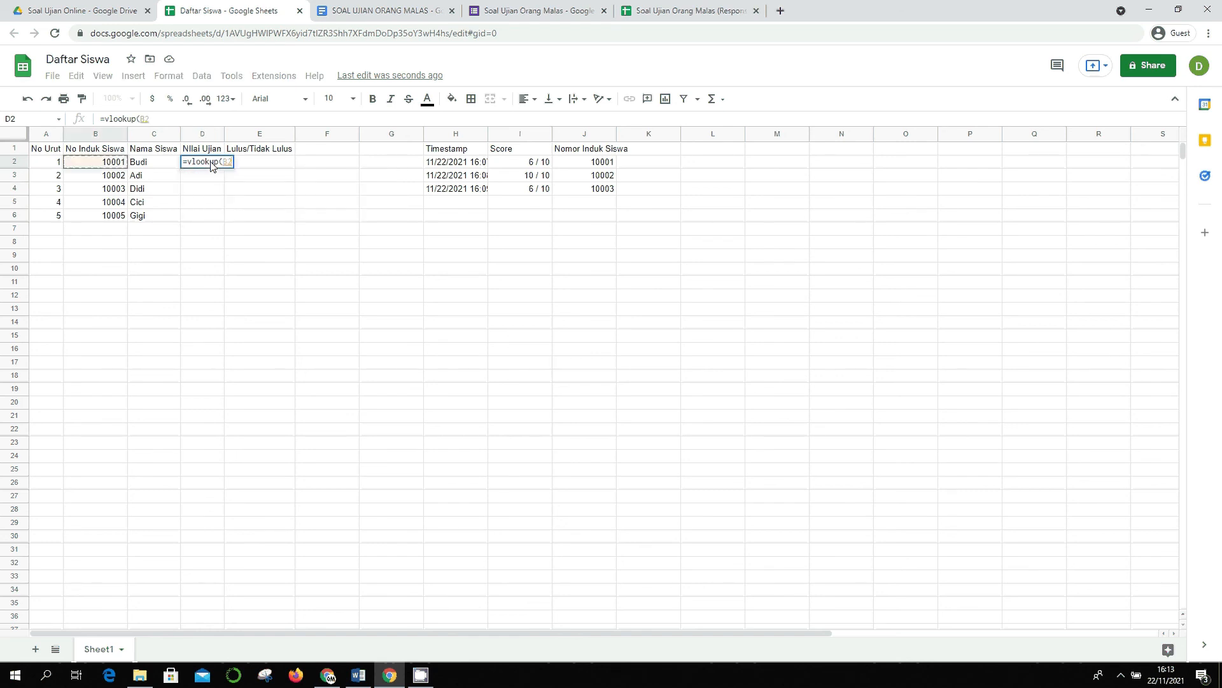
{"action": "type", "text": ","}
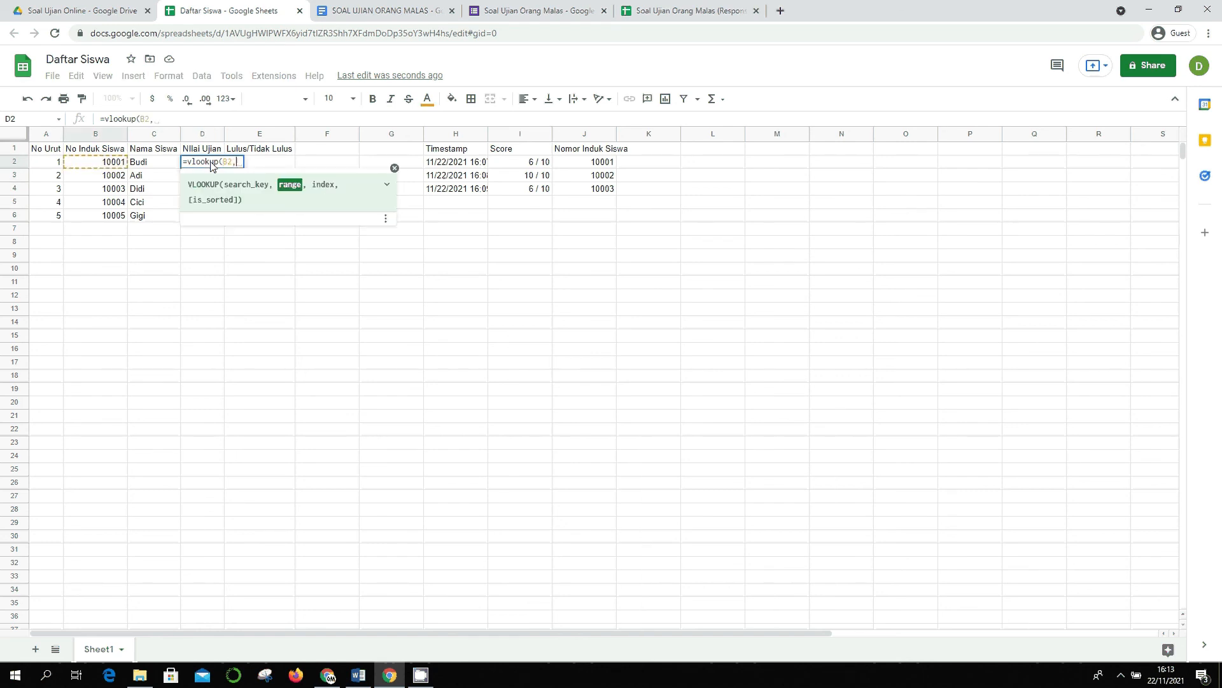
{"action": "key", "text": "Right"}
{"action": "key", "text": "Right"}
{"action": "key", "text": "Right"}
{"action": "key", "text": "Right"}
{"action": "key", "text": "Right"}
{"action": "key", "text": "Up"}
{"action": "key", "text": "shift+Down"}
{"action": "key", "text": "shift+Down"}
{"action": "key", "text": "shift+Down"}
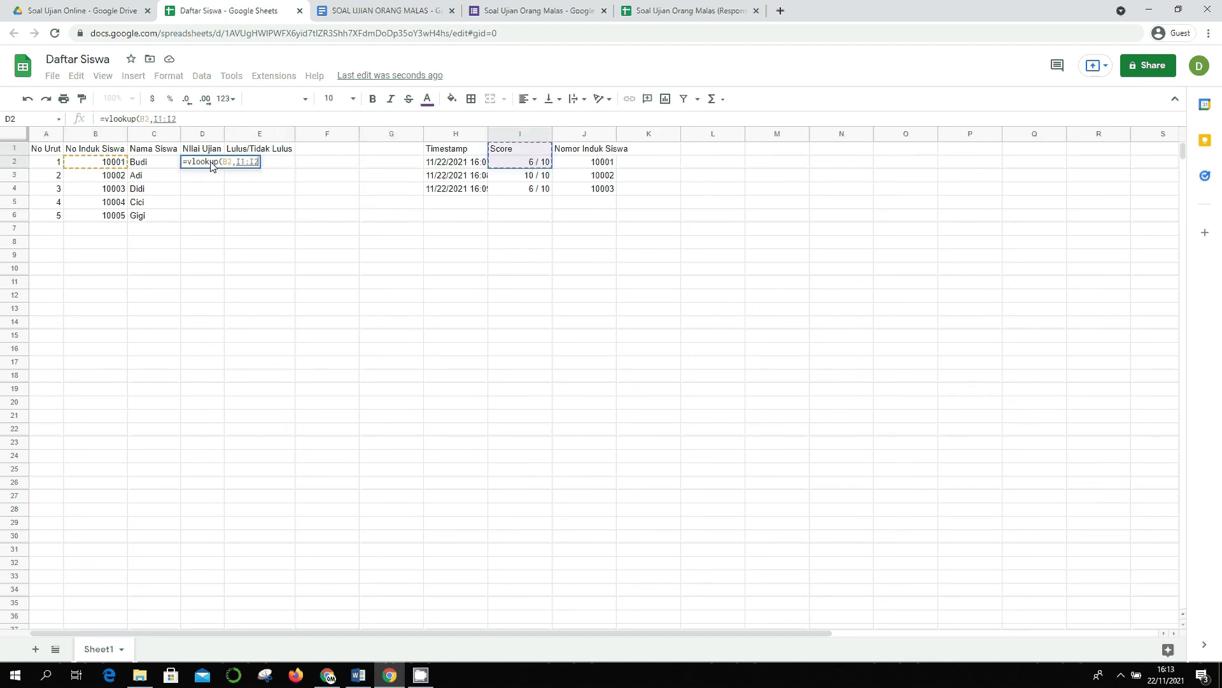
{"action": "key", "text": "Escape"}
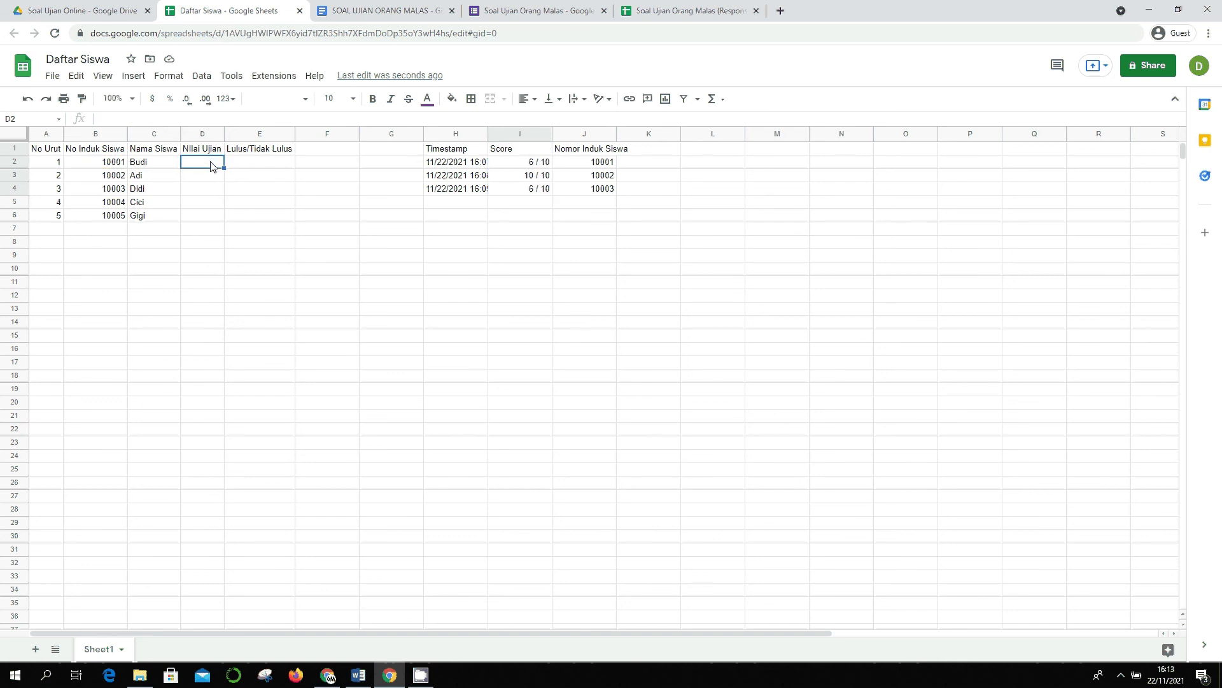
- Enter =J2 in helper cell L2 to mirror the first student number
{"action": "key", "text": "Right"}
{"action": "key", "text": "Right"}
{"action": "key", "text": "Right"}
{"action": "key", "text": "Right"}
{"action": "key", "text": "Right"}
{"action": "key", "text": "Right"}
{"action": "key", "text": "Left"}
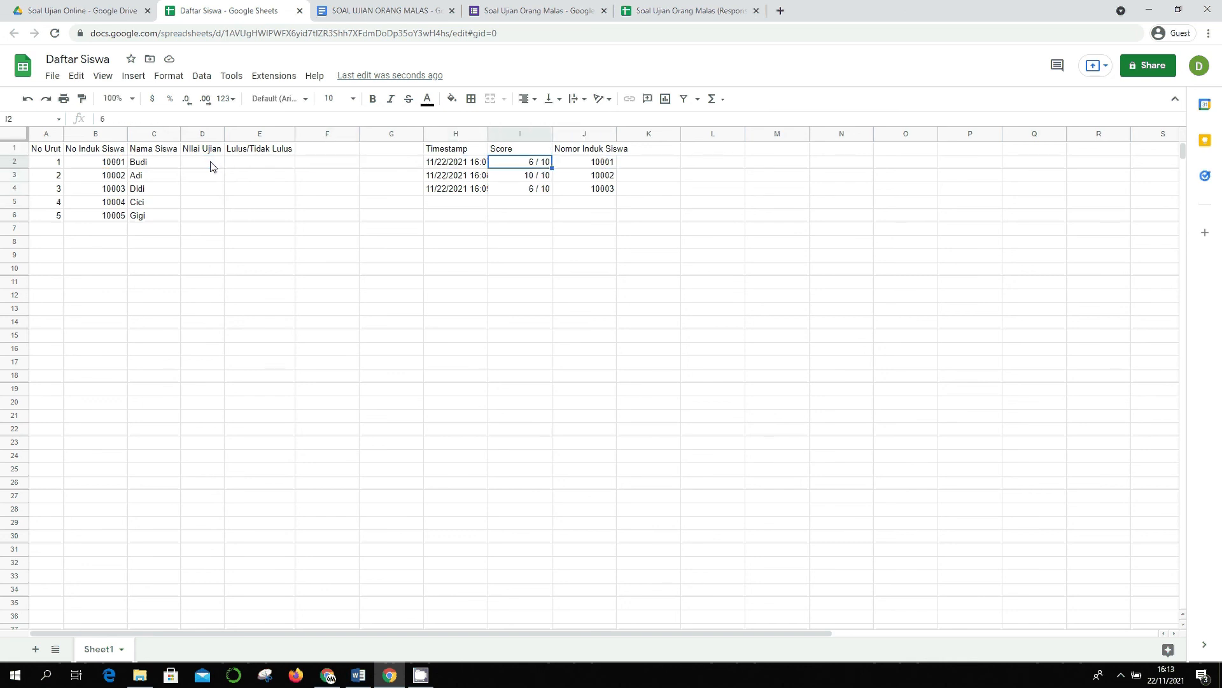
{"action": "key", "text": "Right"}
{"action": "key", "text": "Left"}
{"action": "key", "text": "Up"}
{"action": "key", "text": "Right"}
{"action": "key", "text": "Right"}
{"action": "key", "text": "Down"}
{"action": "key", "text": "Right"}
{"action": "type", "text": "="}
{"action": "key", "text": "Left"}
{"action": "key", "text": "Left"}
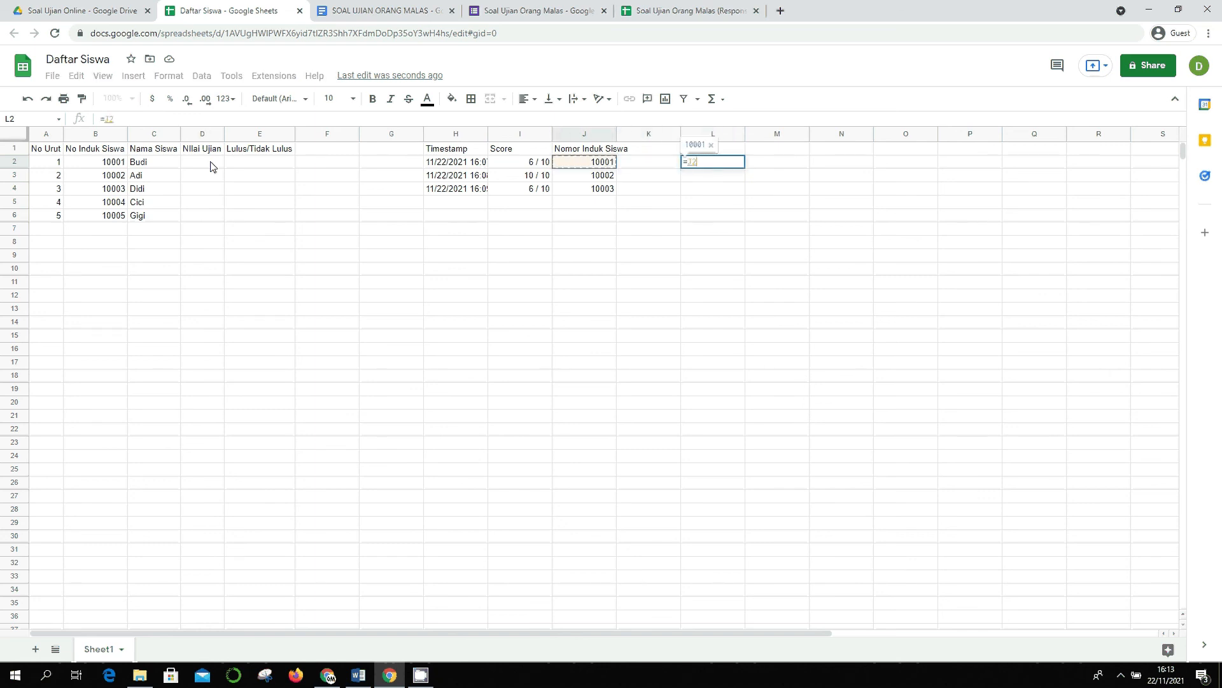
{"action": "key", "text": "Return"}
- Enter =I2 in M2 and fill the L2:M2 formulas down to row 4
{"action": "key", "text": "Up"}
{"action": "key", "text": "Right"}
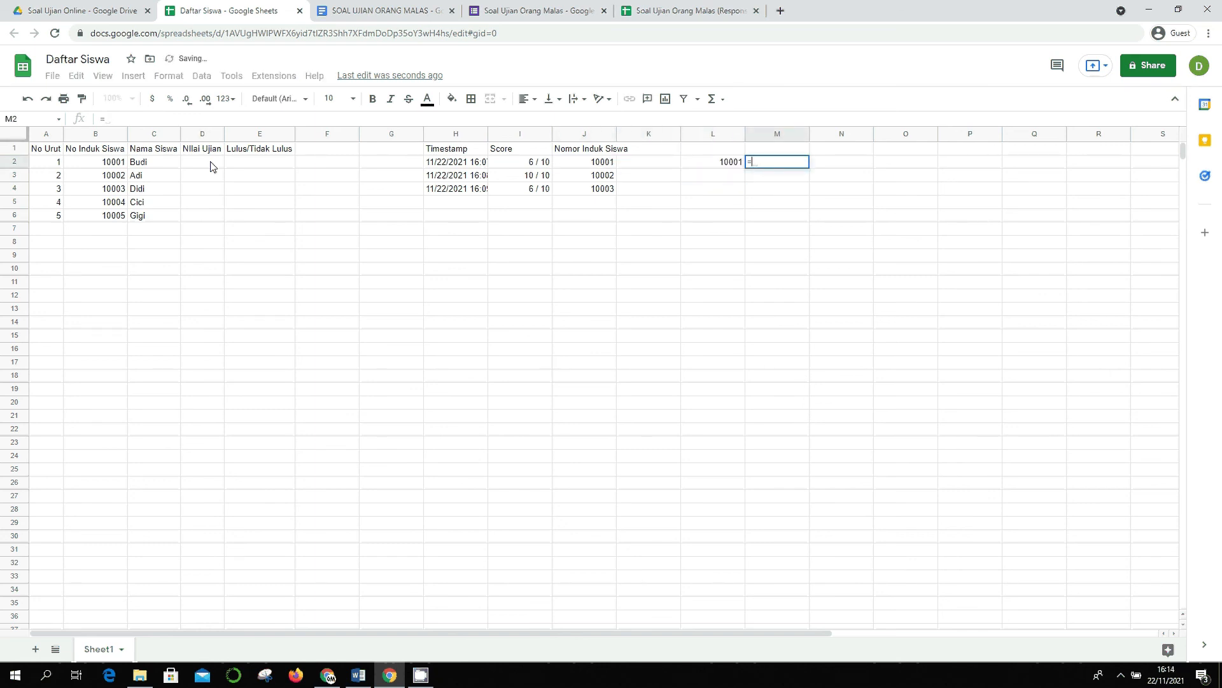
{"action": "type", "text": "="}
{"action": "key", "text": "Left"}
{"action": "key", "text": "Left"}
{"action": "key", "text": "Left"}
{"action": "key", "text": "Left"}
{"action": "key", "text": "Return"}
{"action": "key", "text": "Up"}
{"action": "key", "text": "shift+Left"}
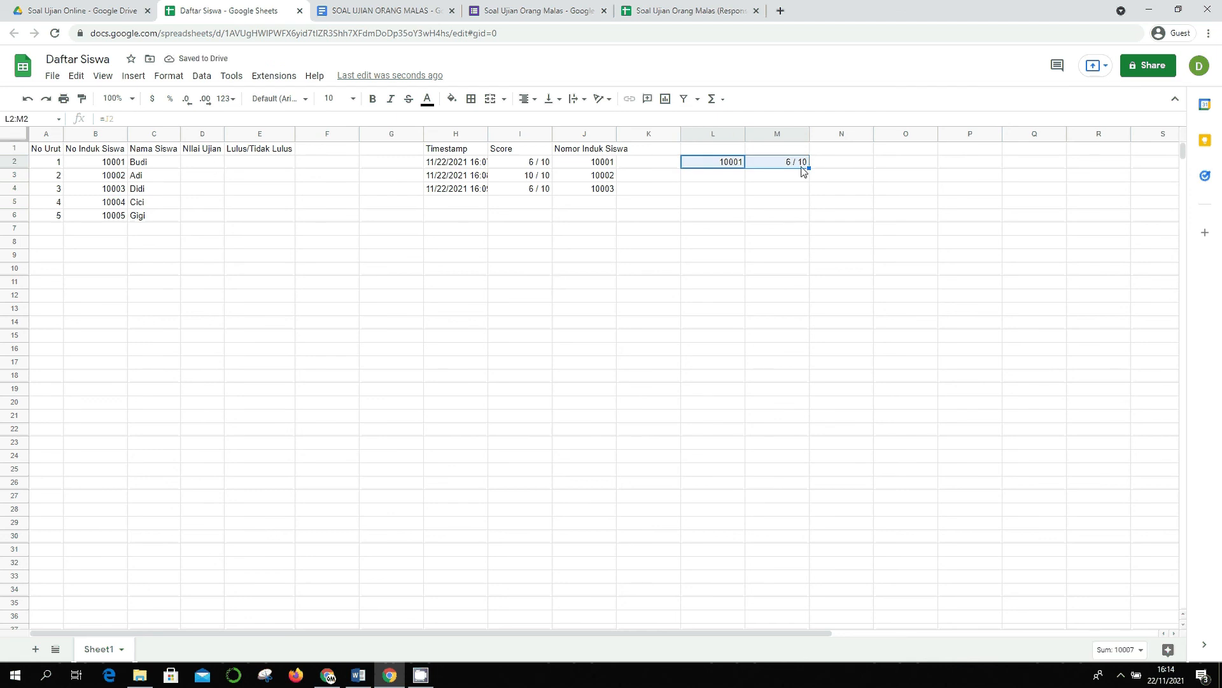
{"action": "left_click_drag", "start_coordinate": [809, 169], "coordinate": [808, 189]}
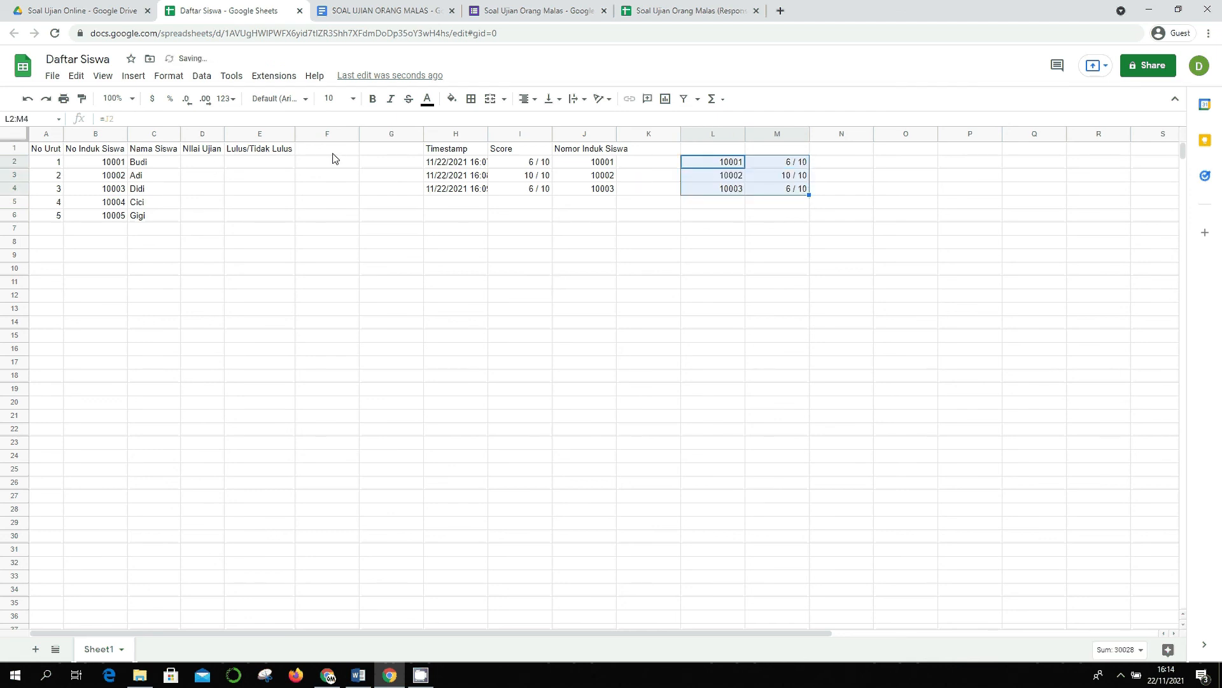
{"action": "left_click", "coordinate": [191, 167]}
- Start a VLOOKUP in D2 keyed on B2 over the helper range L2:M4
{"action": "type", "text": "=v"}
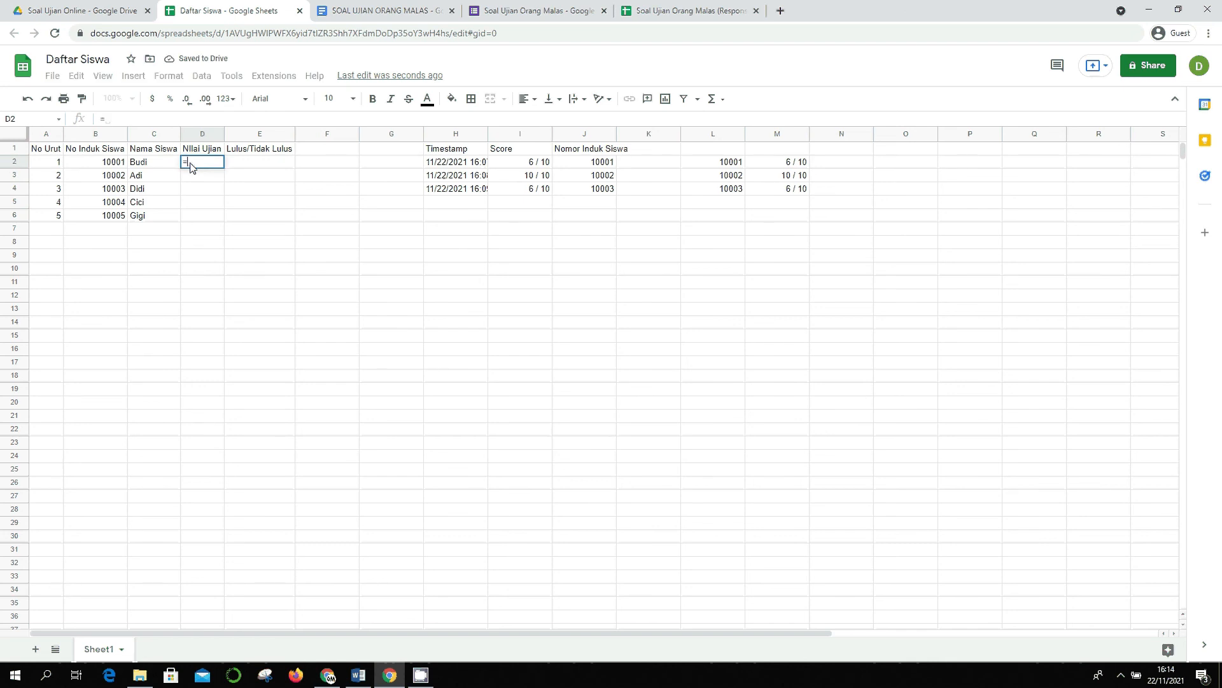
{"action": "key", "text": "BackSpace"}
{"action": "key", "text": "BackSpace"}
{"action": "type", "text": "=CLOOK"}
{"action": "key", "text": "BackSpace"}
{"action": "key", "text": "BackSpace"}
{"action": "key", "text": "BackSpace"}
{"action": "key", "text": "BackSpace"}
{"action": "key", "text": "BackSpace"}
{"action": "key", "text": "BackSpace"}
{"action": "type", "text": "=VLOOKUP"}
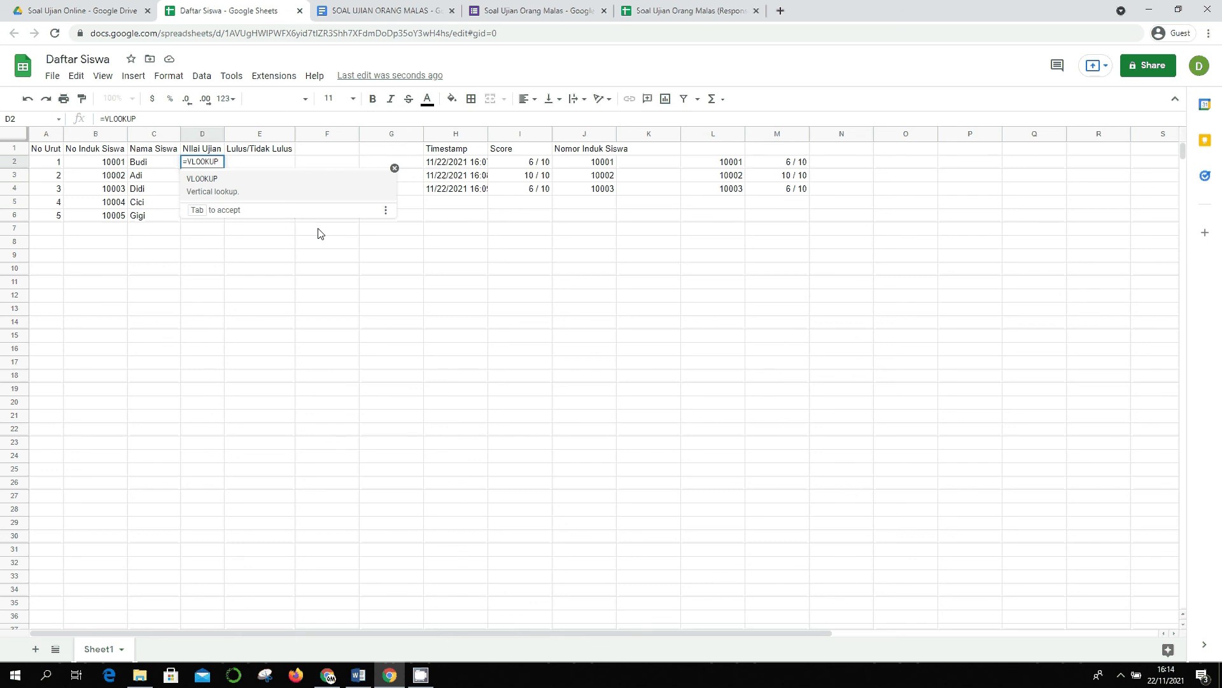
{"action": "type", "text": "("}
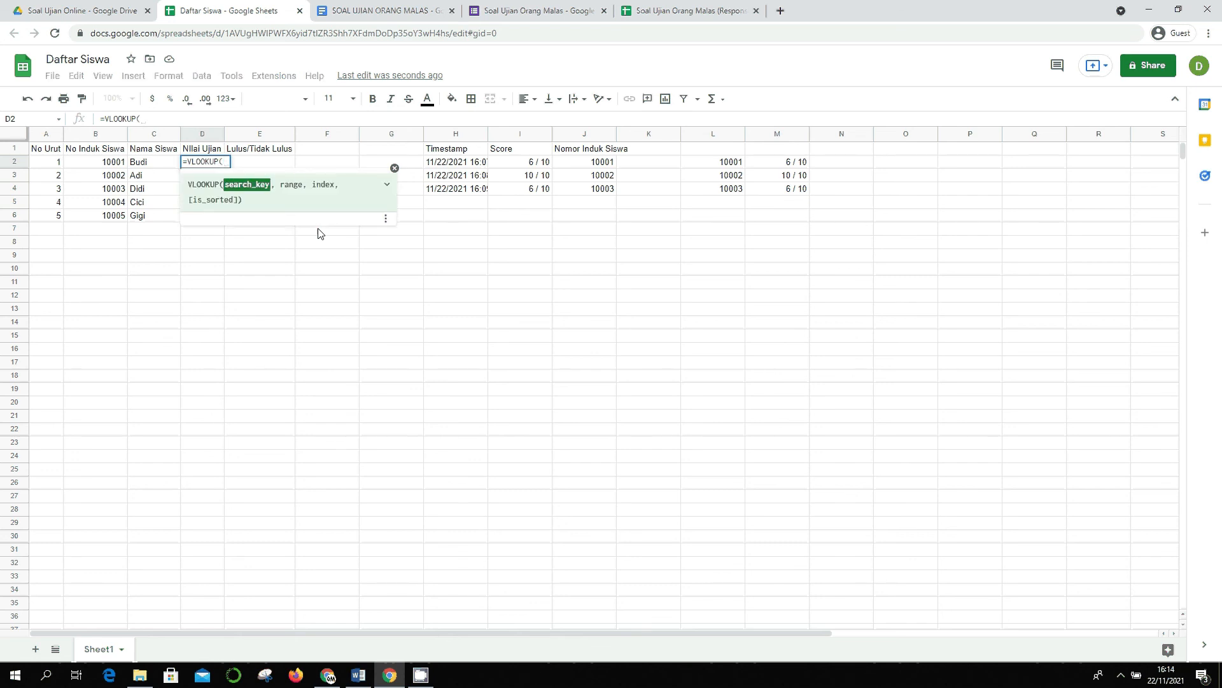
{"action": "key", "text": "Left"}
{"action": "key", "text": "Left"}
{"action": "type", "text": ","}
{"action": "key", "text": "Right"}
{"action": "key", "text": "Right"}
{"action": "key", "text": "Right"}
{"action": "key", "text": "Right"}
{"action": "key", "text": "Right"}
{"action": "key", "text": "Right"}
{"action": "key", "text": "Right"}
{"action": "key", "text": "Right"}
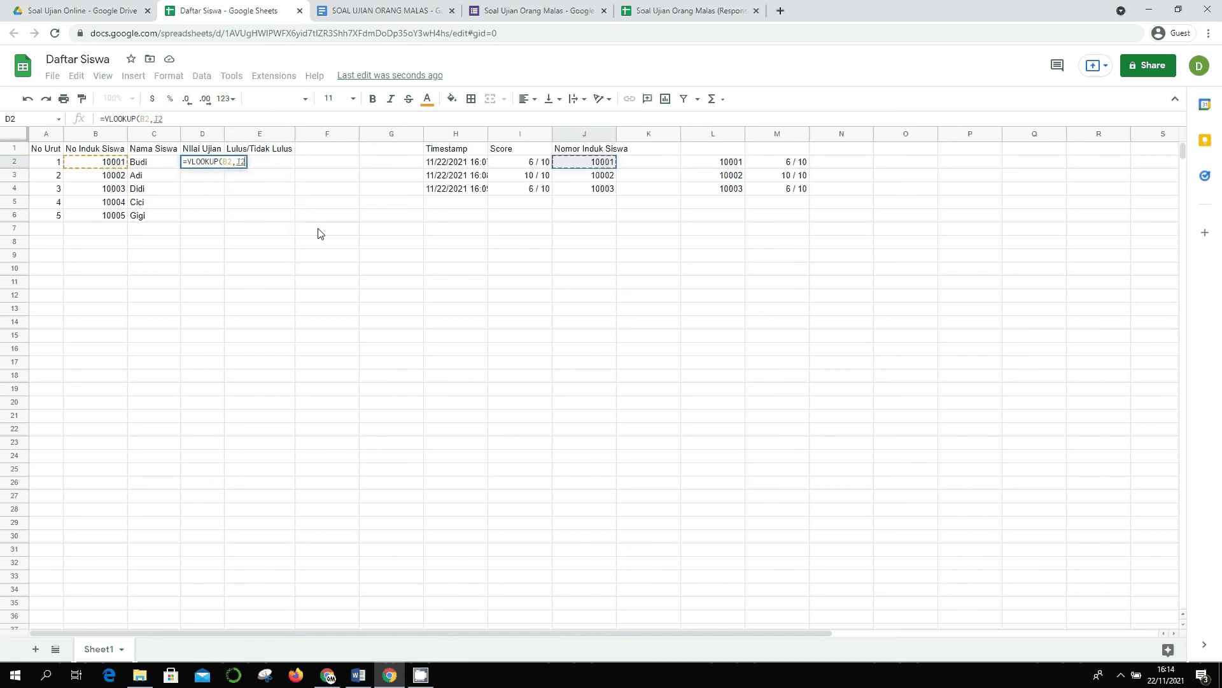
{"action": "key", "text": "shift+Down"}
{"action": "key", "text": "shift+Down"}
{"action": "key", "text": "shift+Right"}
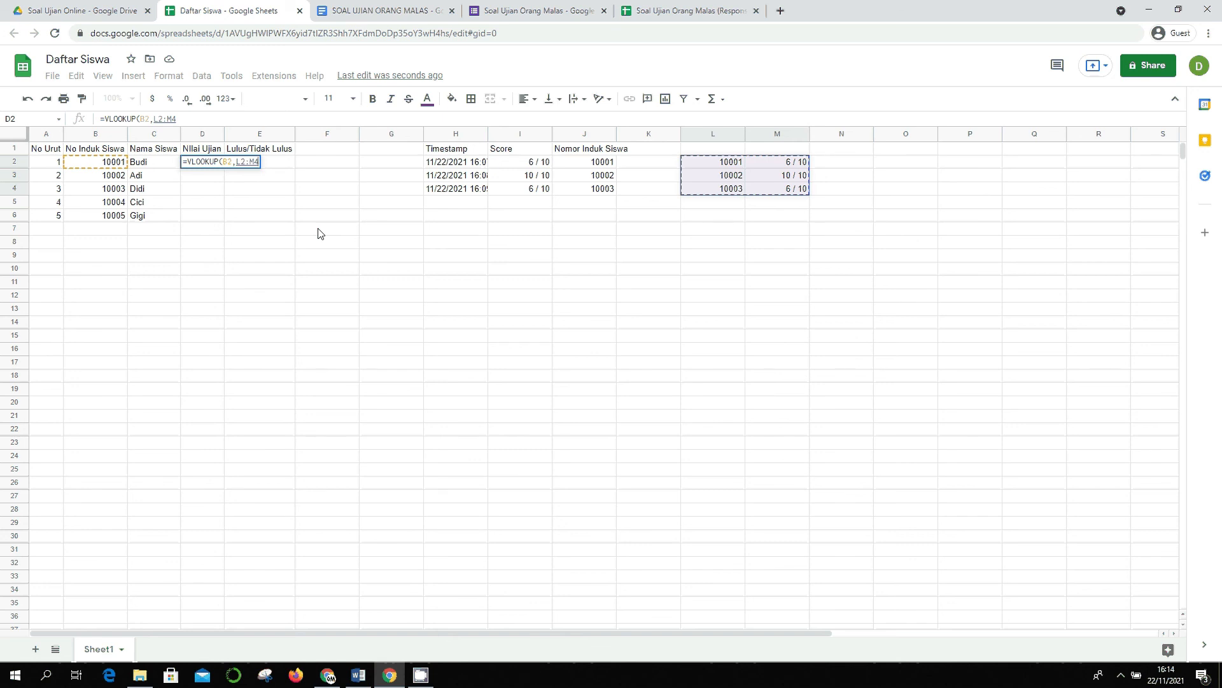
- Complete =VLOOKUP(B2,$L$2:$M$4,2,FALSE) and autofill it down to D6
{"action": "key", "text": "F4"}
{"action": "type", "text": ","}
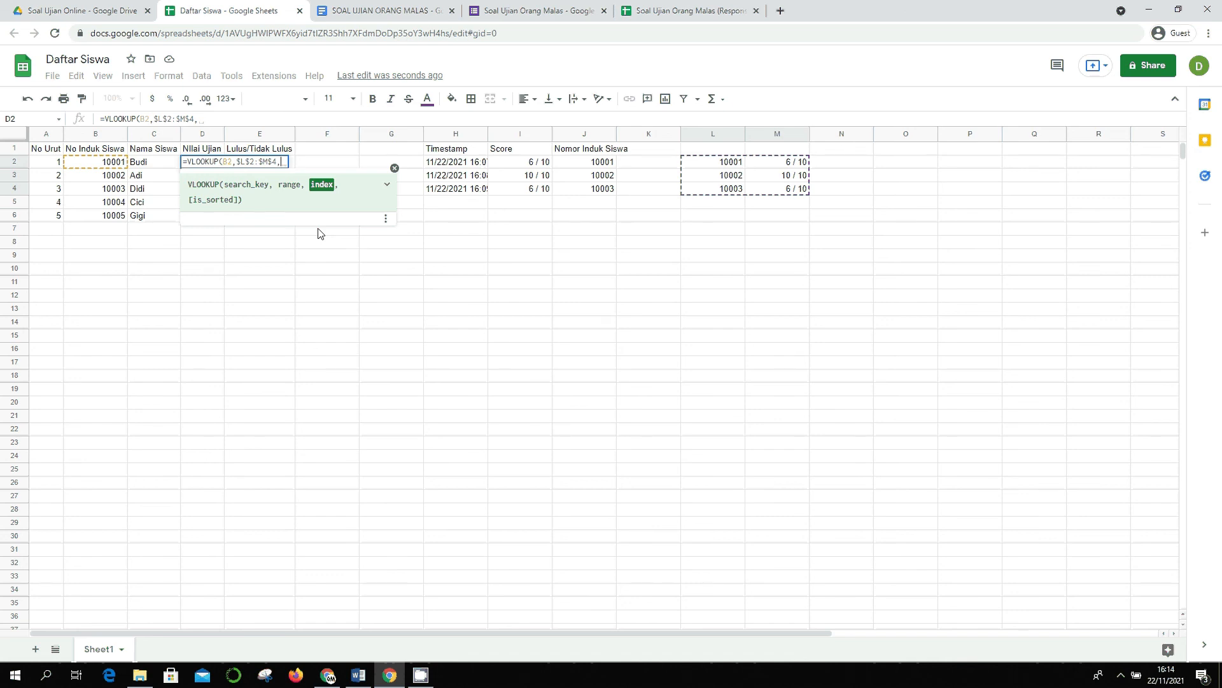
{"action": "type", "text": "2"}
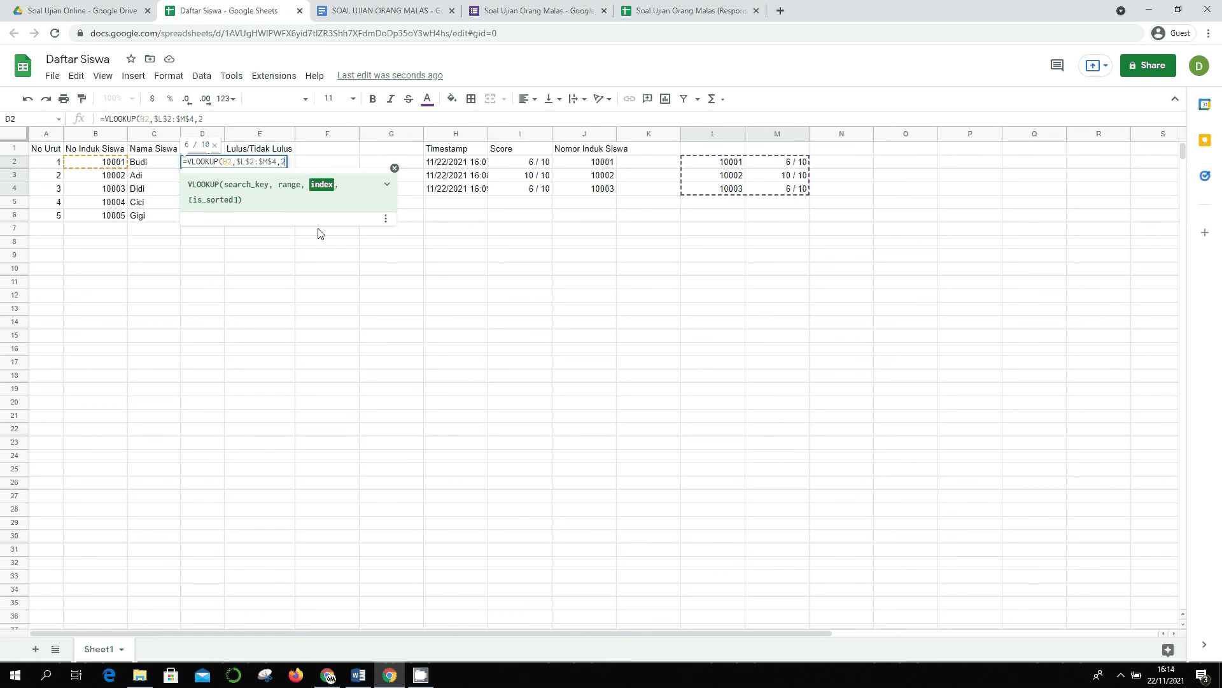
{"action": "type", "text": ","}
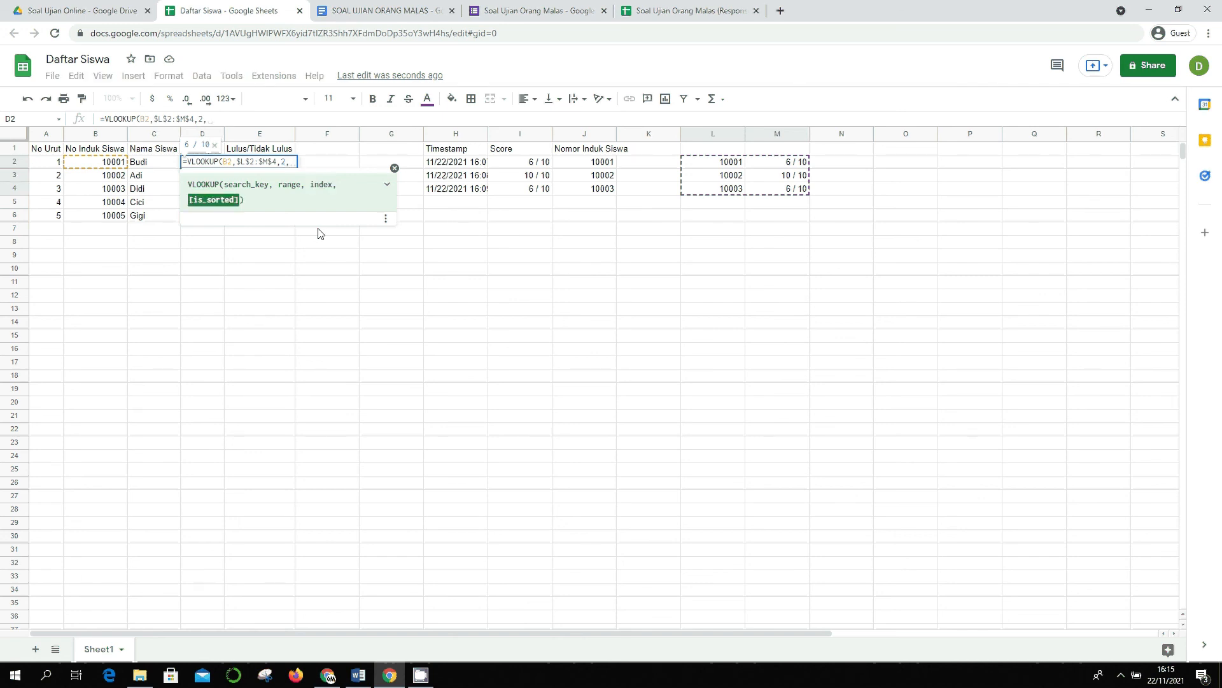
{"action": "type", "text": "FALSE)"}
{"action": "key", "text": "Return"}
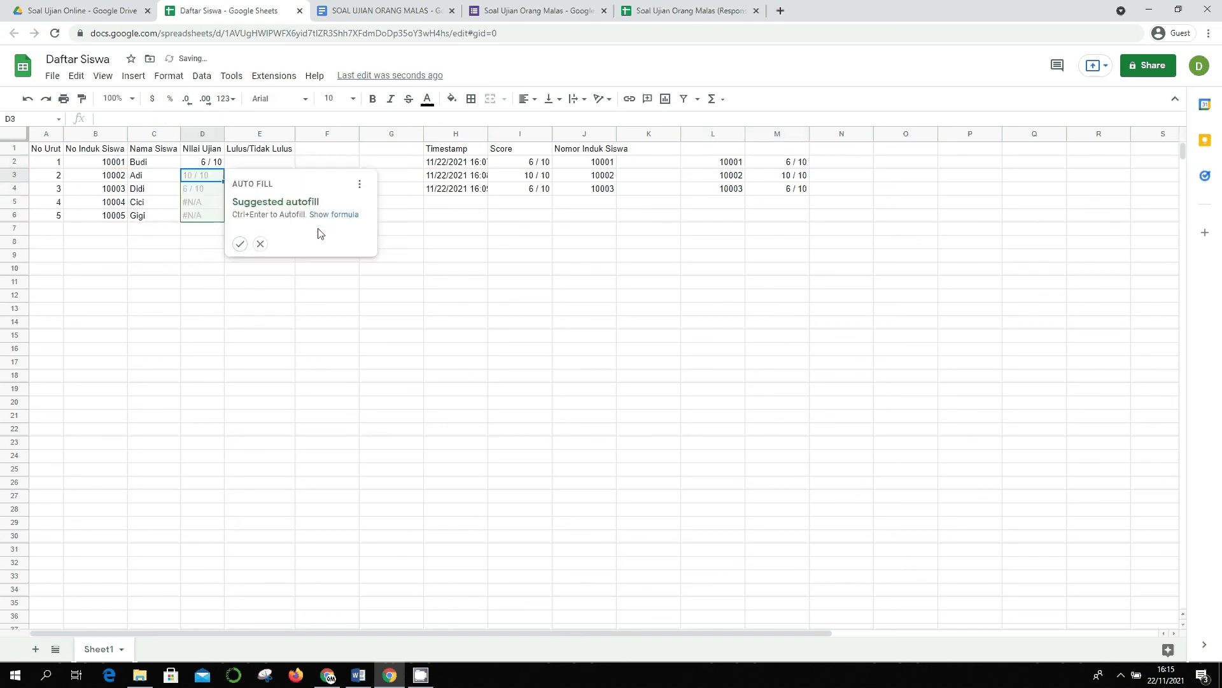
{"action": "key", "text": "ctrl+Return"}
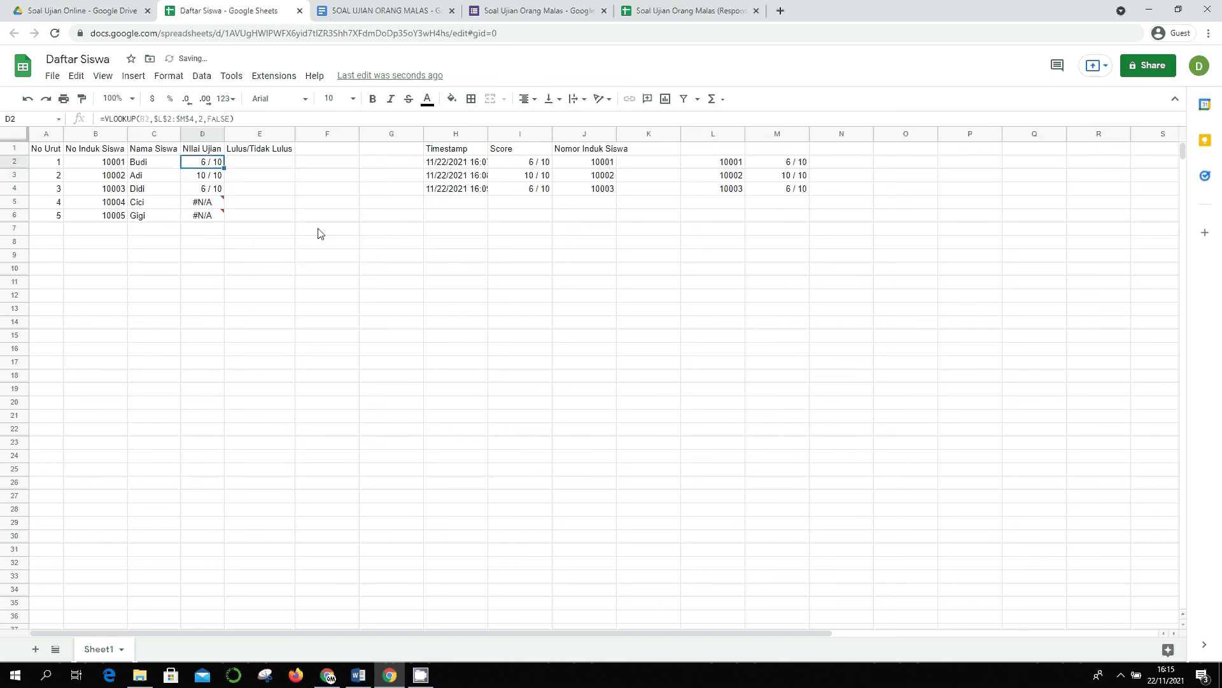
{"action": "key", "text": "Down"}
{"action": "key", "text": "Up"}
{"action": "key", "text": "Up"}
{"action": "key", "text": "Right"}
{"action": "key", "text": "Left"}
- Try a =D2 reference in E2, then undo it
{"action": "key", "text": "Right"}
{"action": "type", "text": "="}
{"action": "key", "text": "Left"}
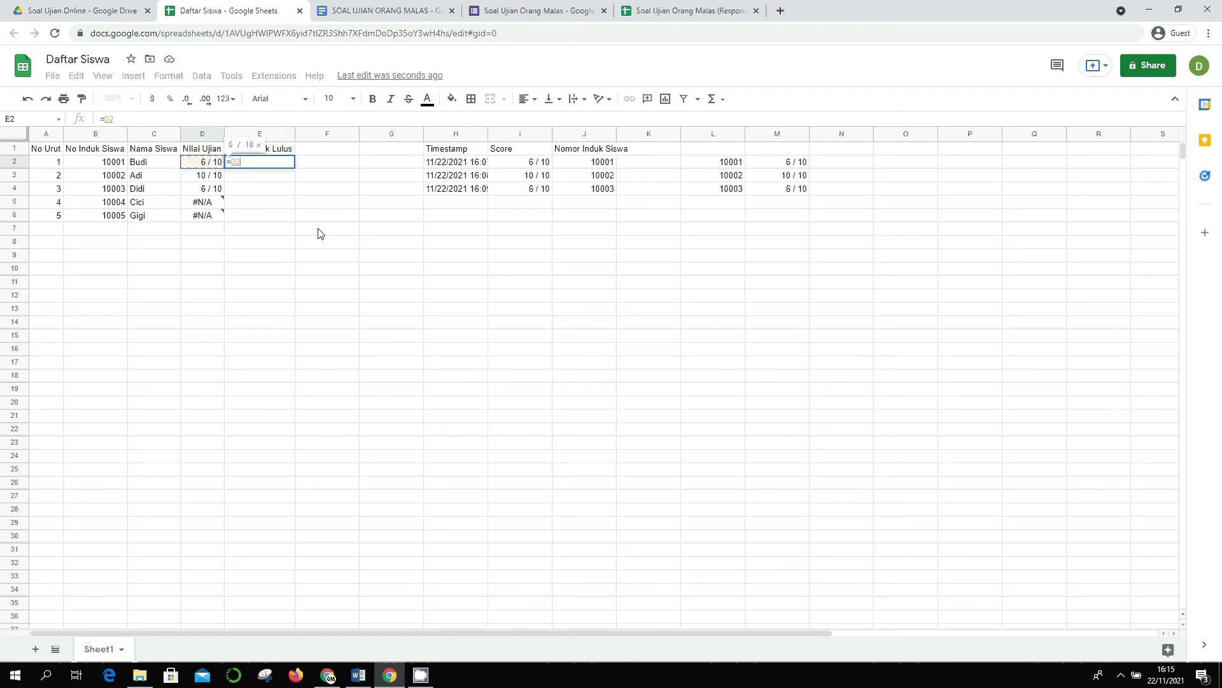
{"action": "key", "text": "Return"}
{"action": "key", "text": "ctrl+z"}
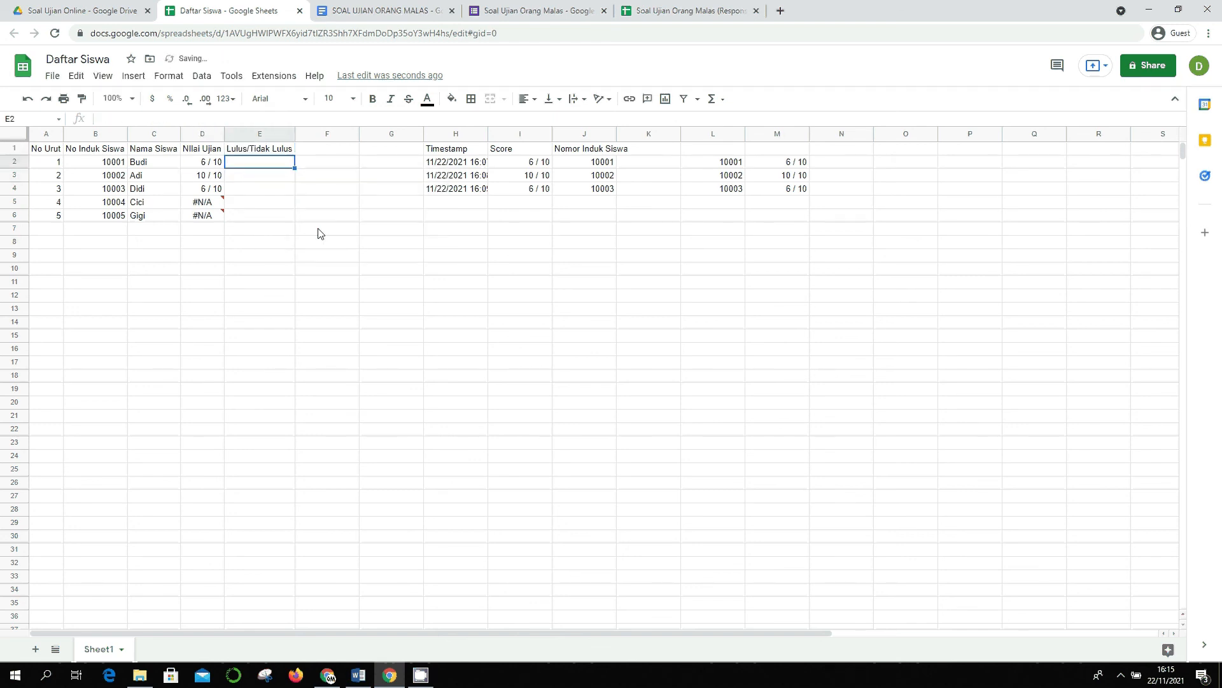
- Test =ISNUMBER(D2) in E2, then clear it and inspect the D2, H2 and M2 formulas
{"action": "type", "text": "="}
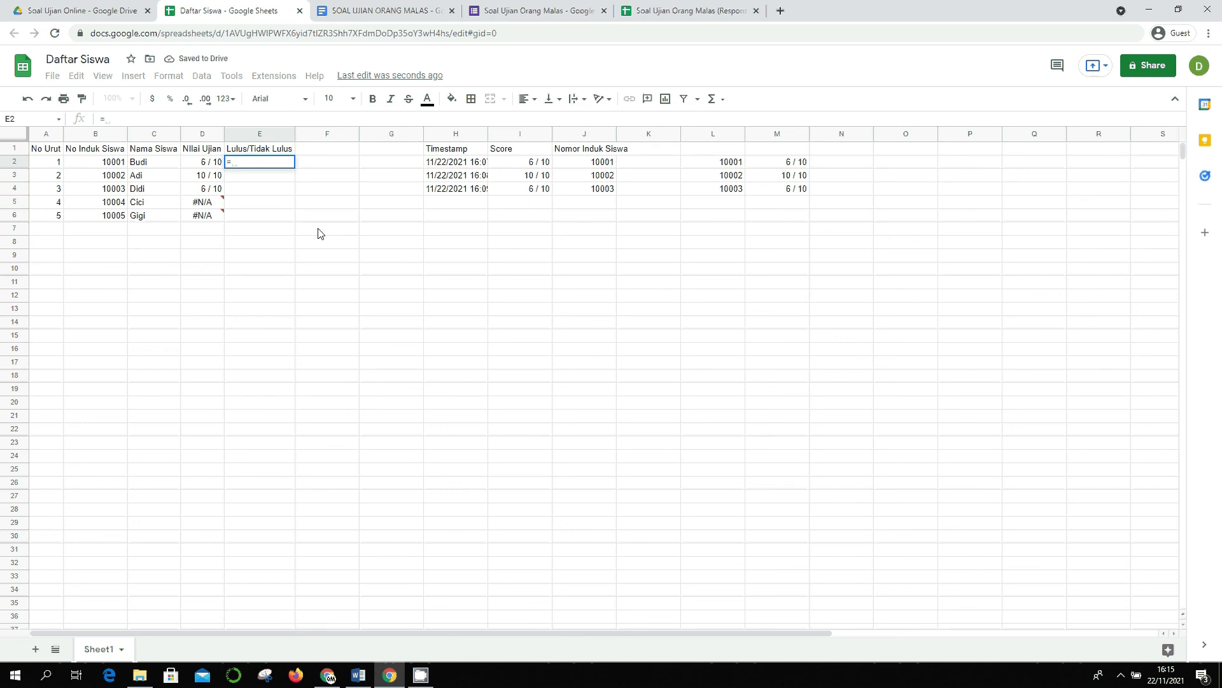
{"action": "type", "text": "ISNUM"}
{"action": "key", "text": "Tab"}
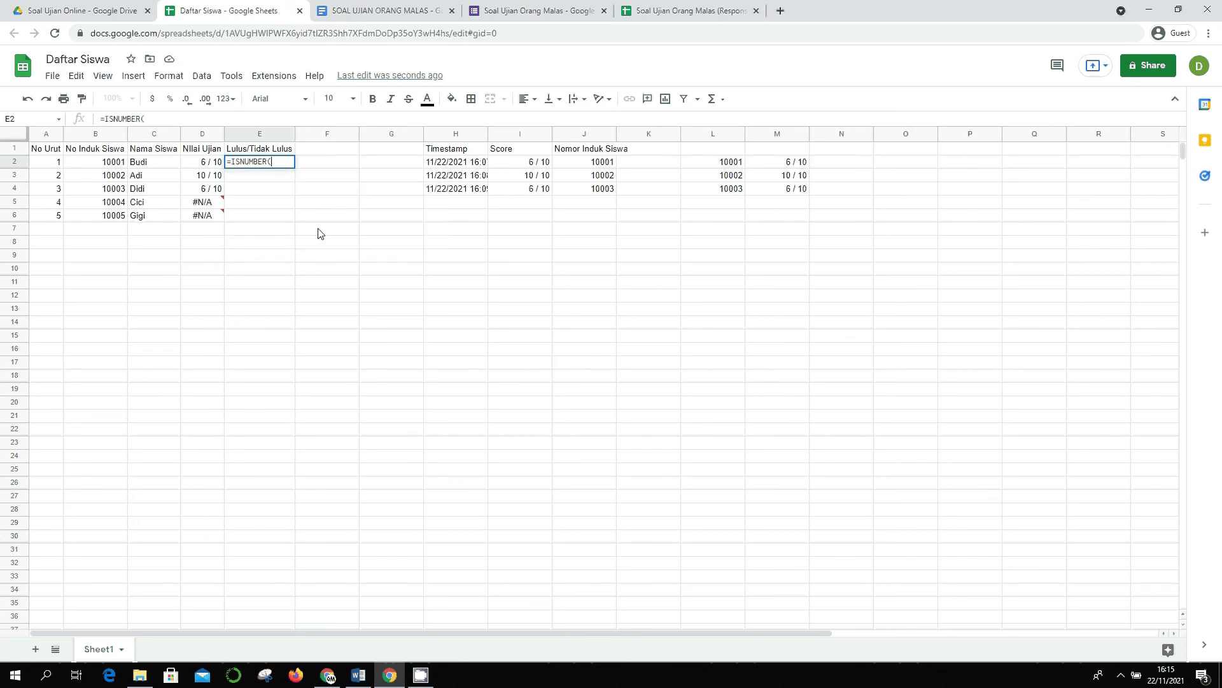
{"action": "type", "text": "D2"}
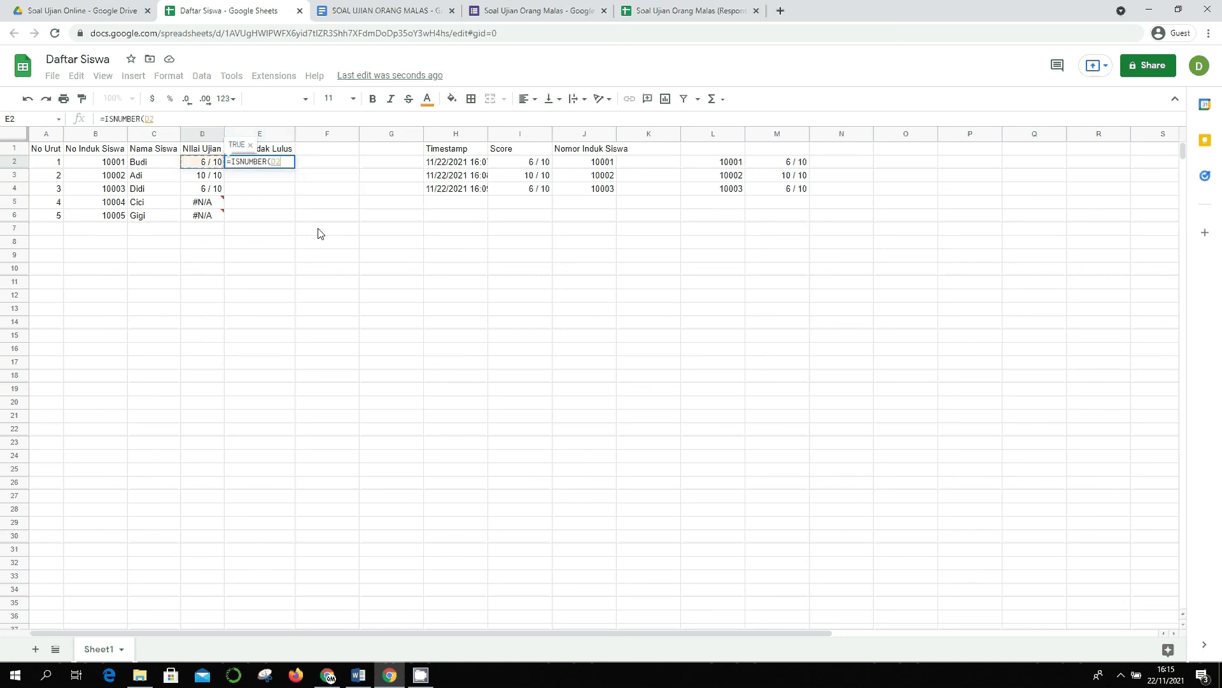
{"action": "key", "text": "Return"}
{"action": "key", "text": "Up"}
{"action": "key", "text": "Delete"}
{"action": "key", "text": "Left"}
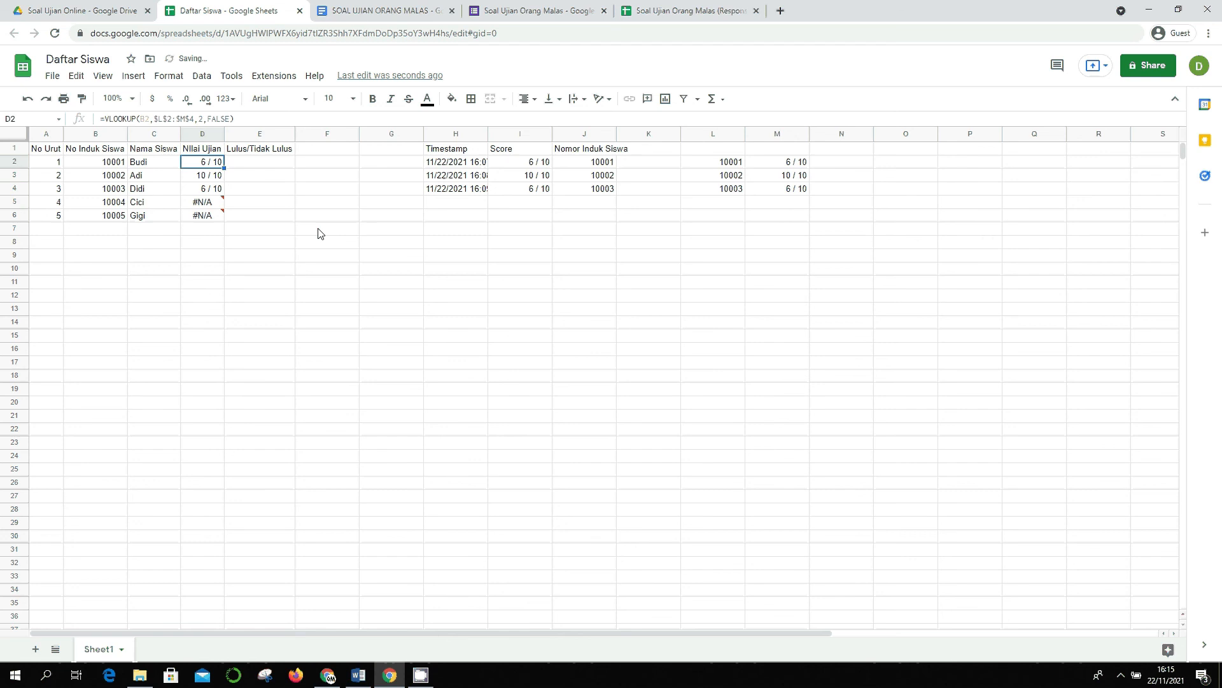
{"action": "key", "text": "Right"}
{"action": "key", "text": "Right"}
{"action": "key", "text": "Right"}
{"action": "key", "text": "Right"}
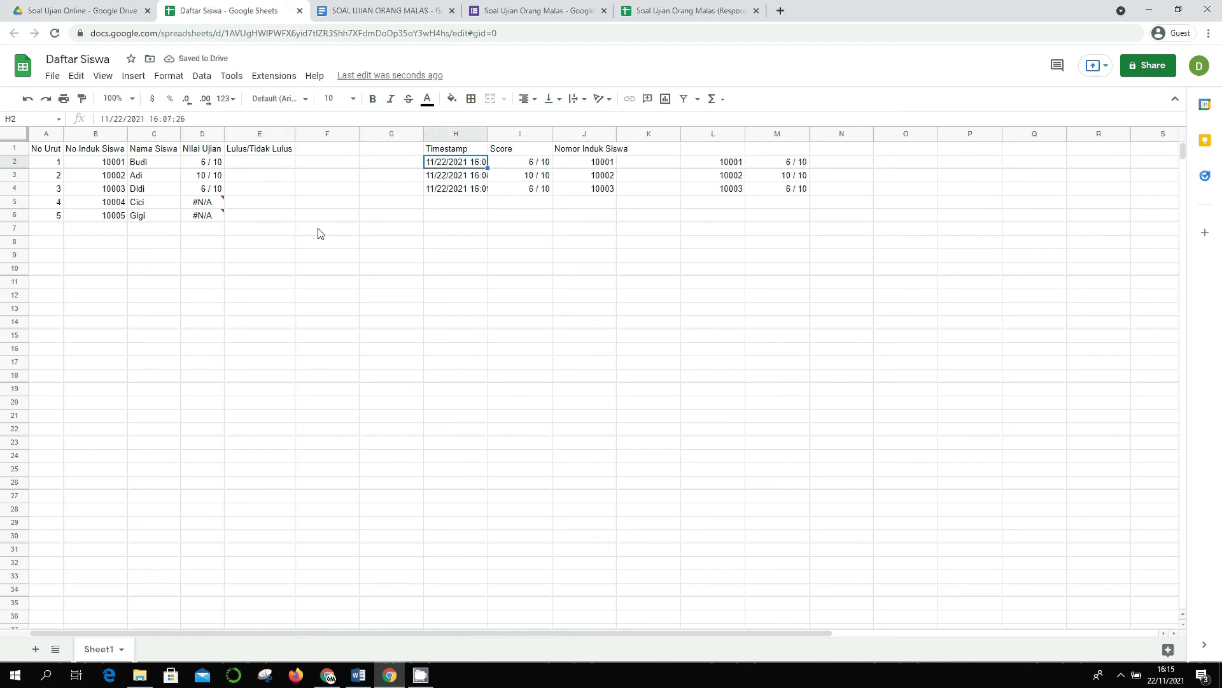
{"action": "key", "text": "Right"}
{"action": "key", "text": "Right"}
{"action": "key", "text": "Right"}
{"action": "key", "text": "Right"}
{"action": "key", "text": "Right"}
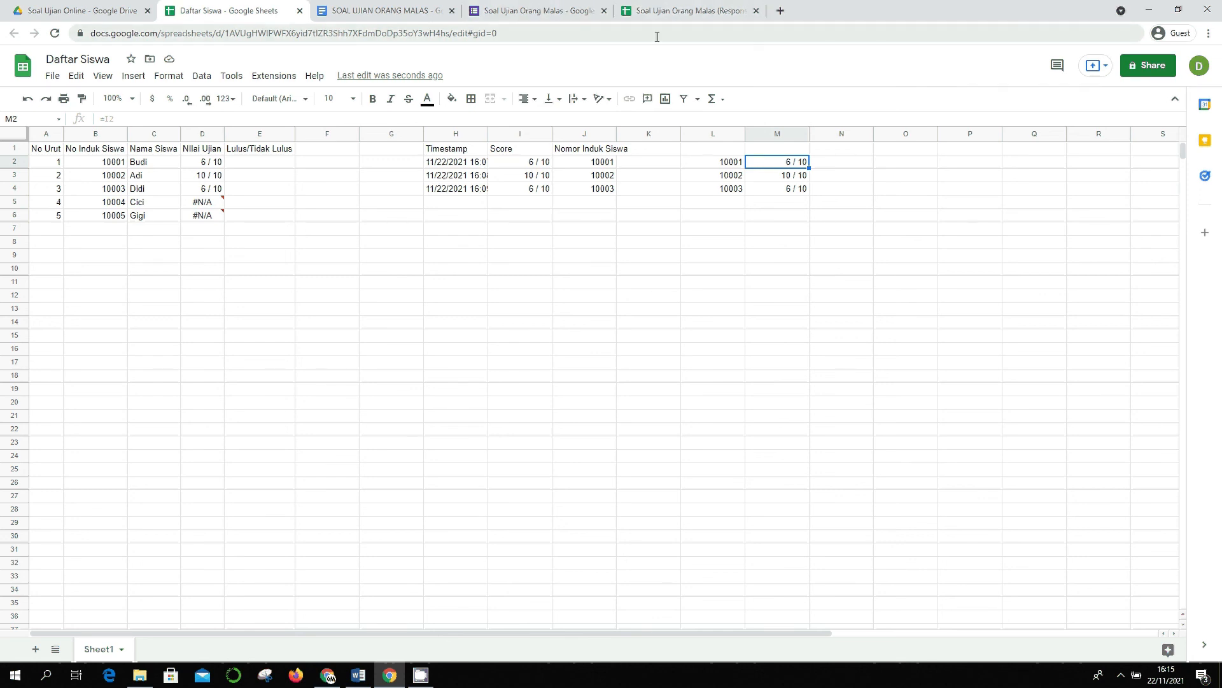
- Test =D2/6 in E2, delete the result, and return to E2
{"action": "left_click", "coordinate": [257, 154]}
{"action": "left_click", "coordinate": [262, 167]}
{"action": "type", "text": "=D2"}
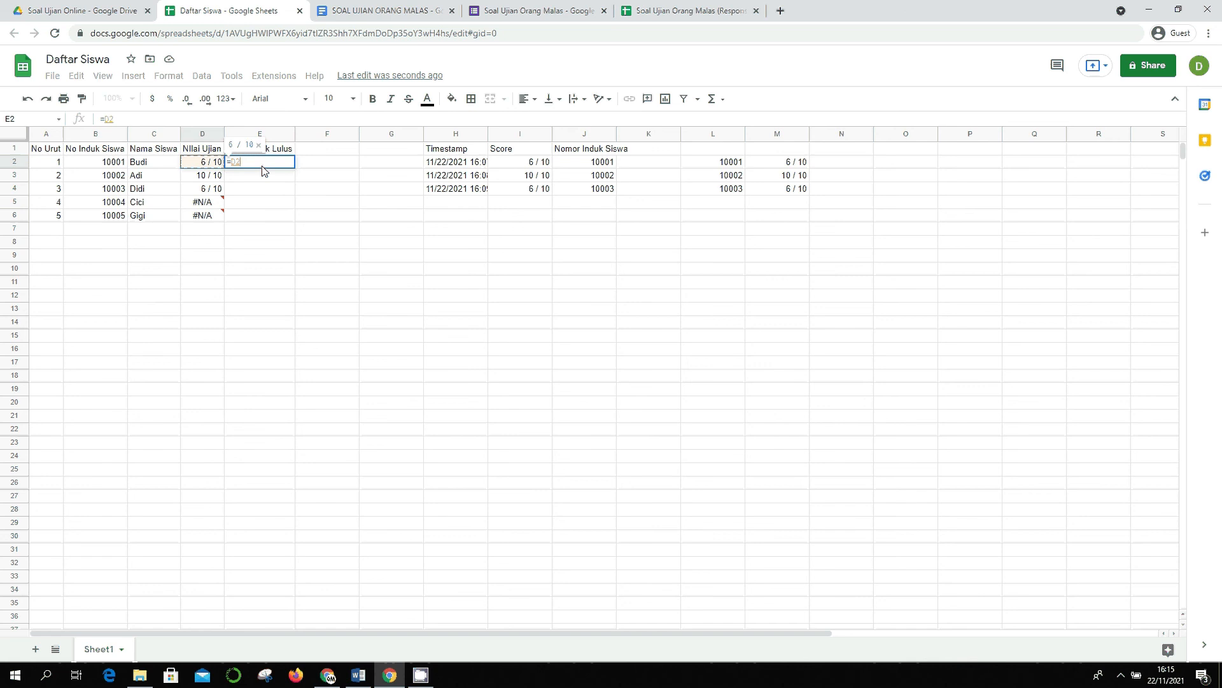
{"action": "type", "text": "/"}
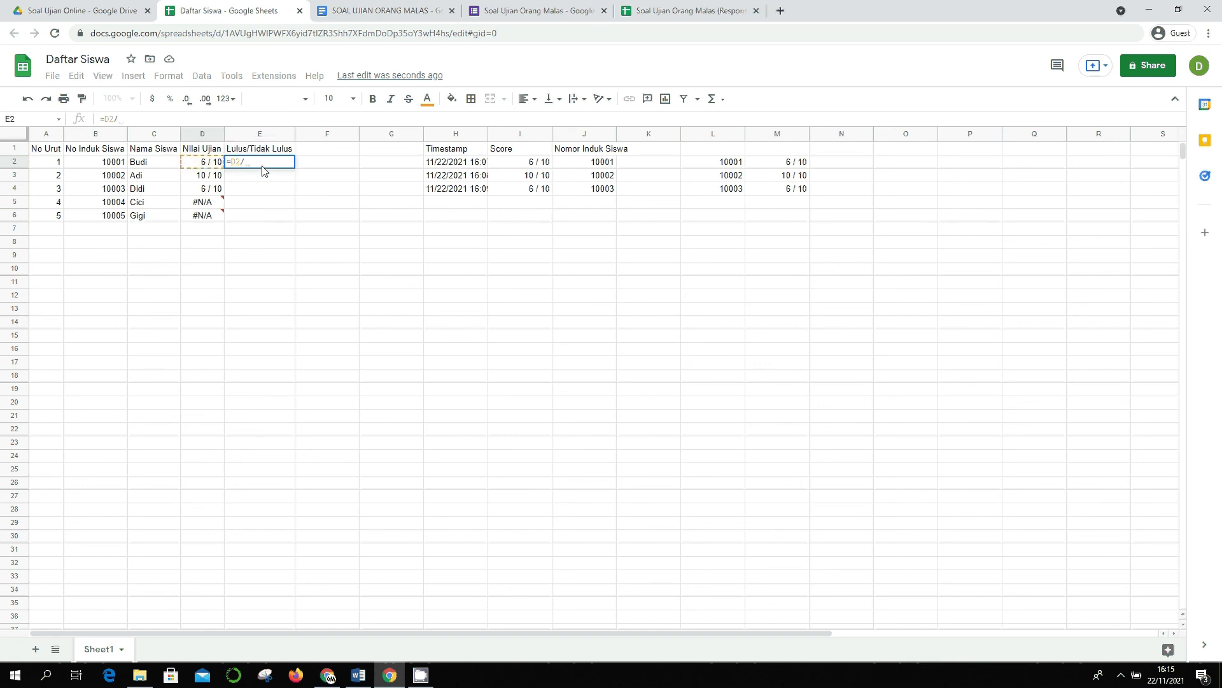
{"action": "type", "text": "6"}
{"action": "key", "text": "Return"}
{"action": "key", "text": "Up"}
{"action": "key", "text": "Delete"}
{"action": "key", "text": "Left"}
{"action": "key", "text": "Down"}
{"action": "key", "text": "Up"}
{"action": "key", "text": "Up"}
{"action": "key", "text": "Down"}
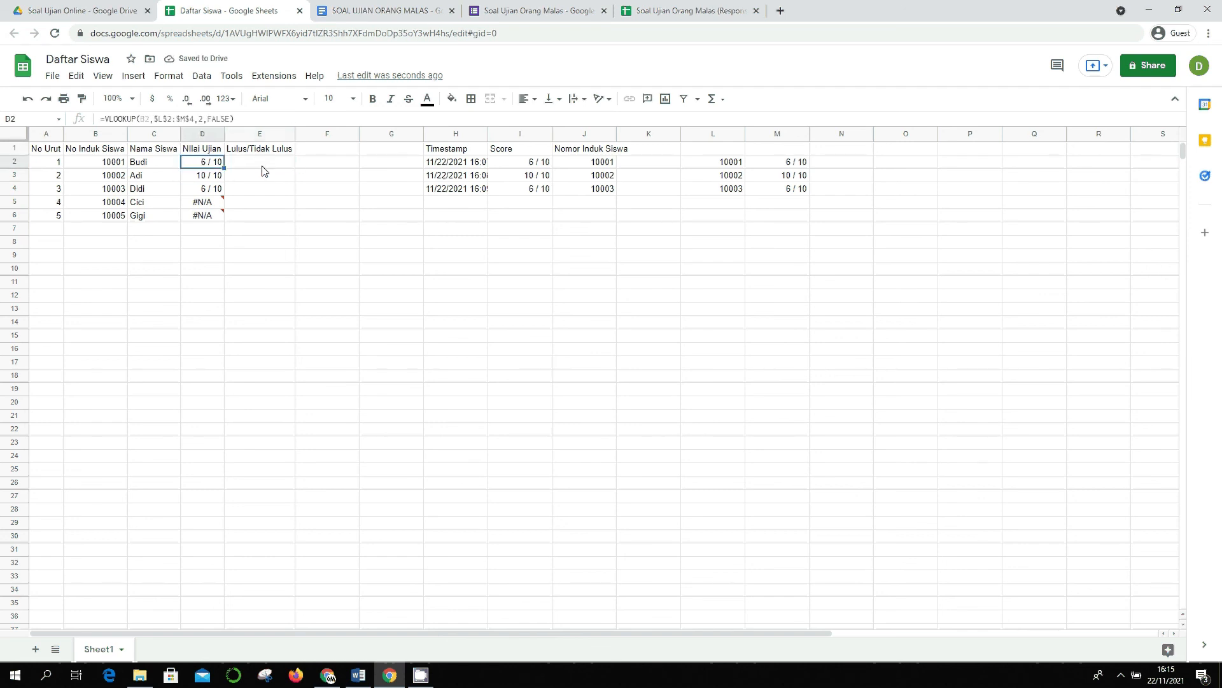
{"action": "key", "text": "Right"}
{"action": "key", "text": "Left"}
{"action": "key", "text": "Right"}
- Enter =IF(D2>6,"PASS","FAIL") in E2 and copy it down to E6
{"action": "type", "text": "="}
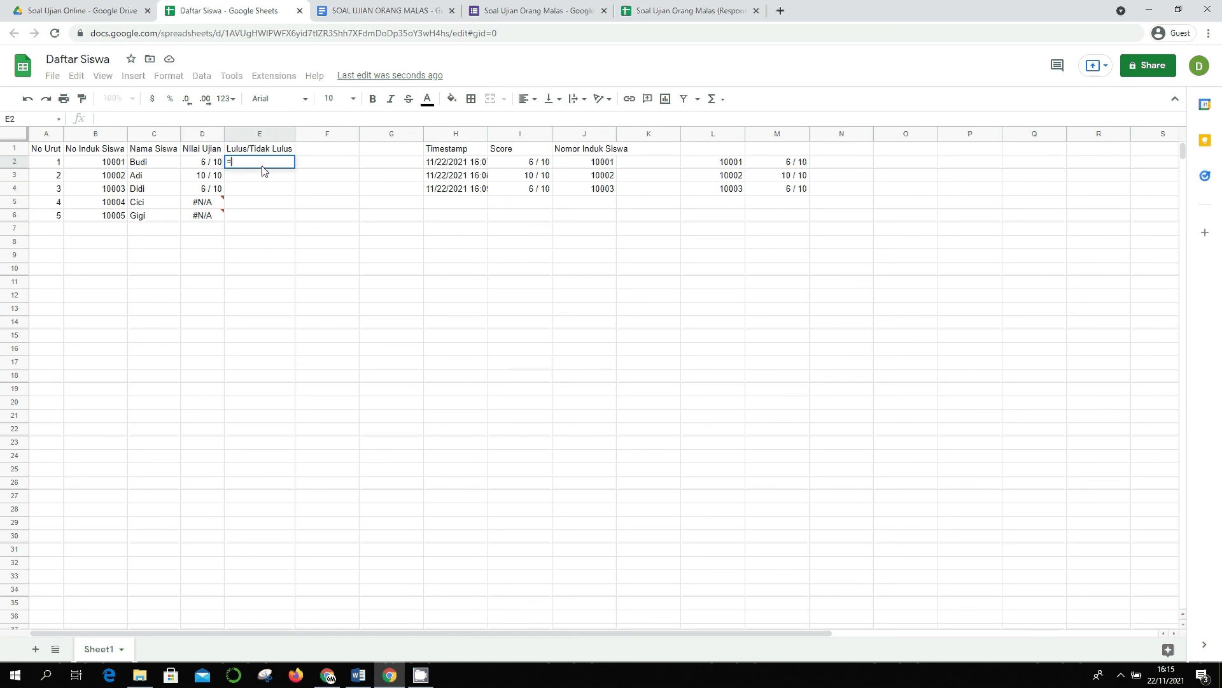
{"action": "type", "text": "IF("}
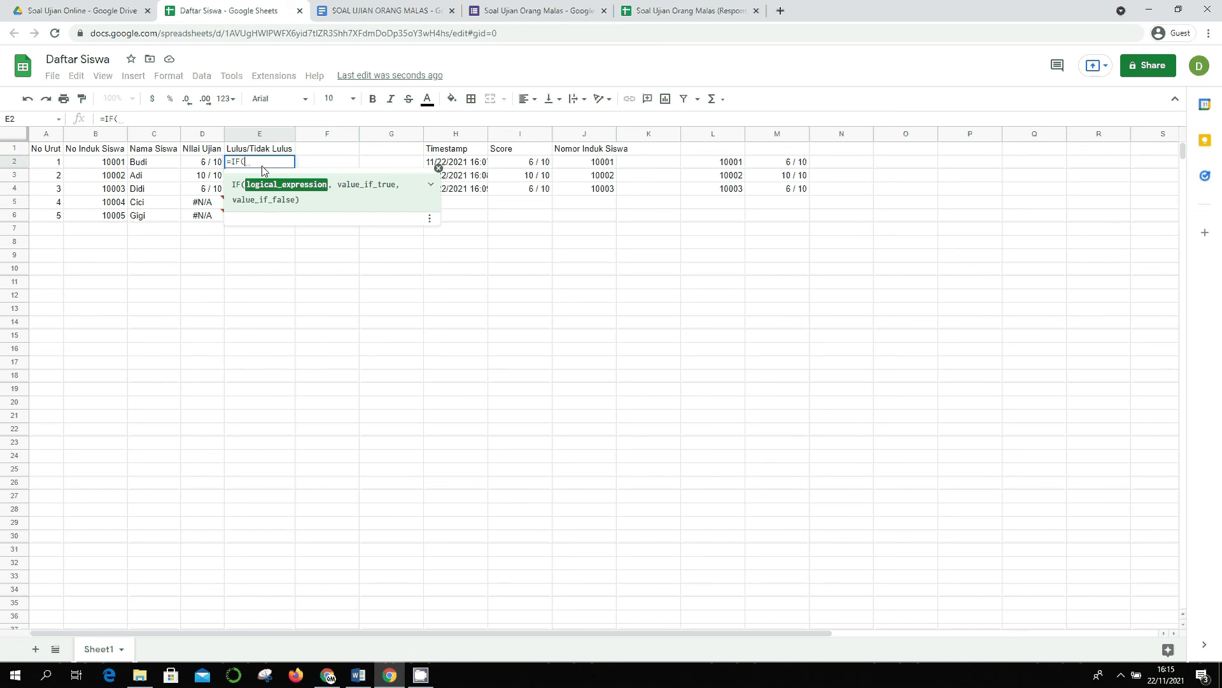
{"action": "key", "text": "Left"}
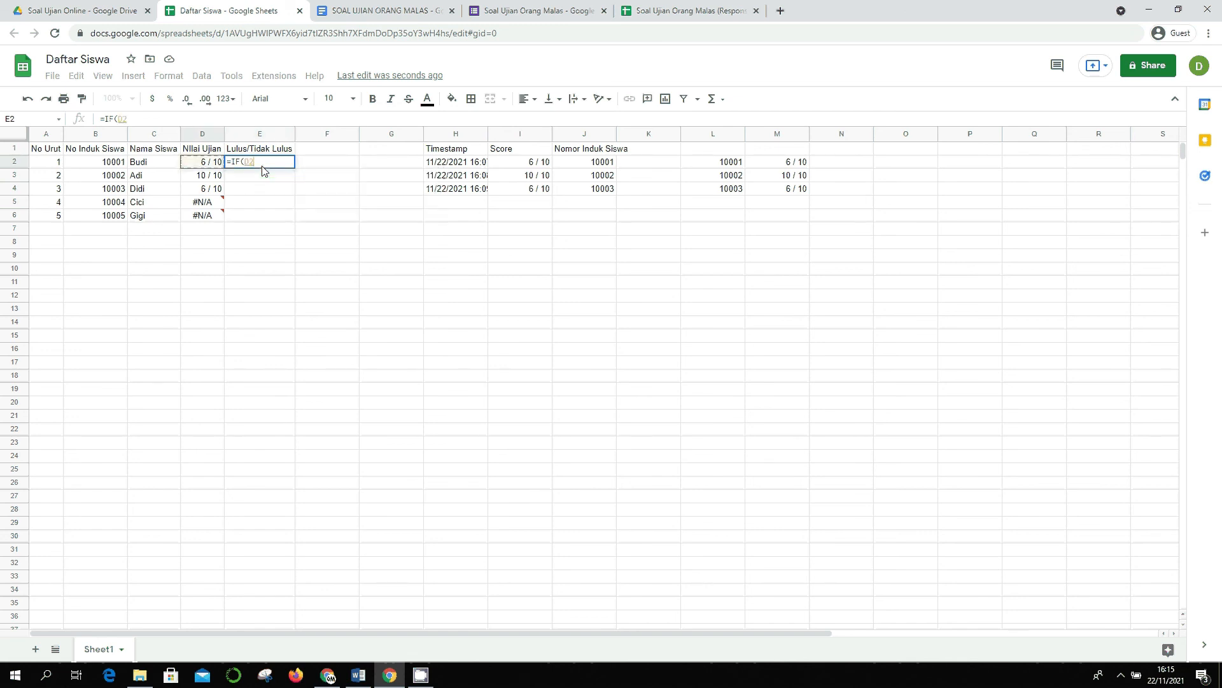
{"action": "type", "text": "<7"}
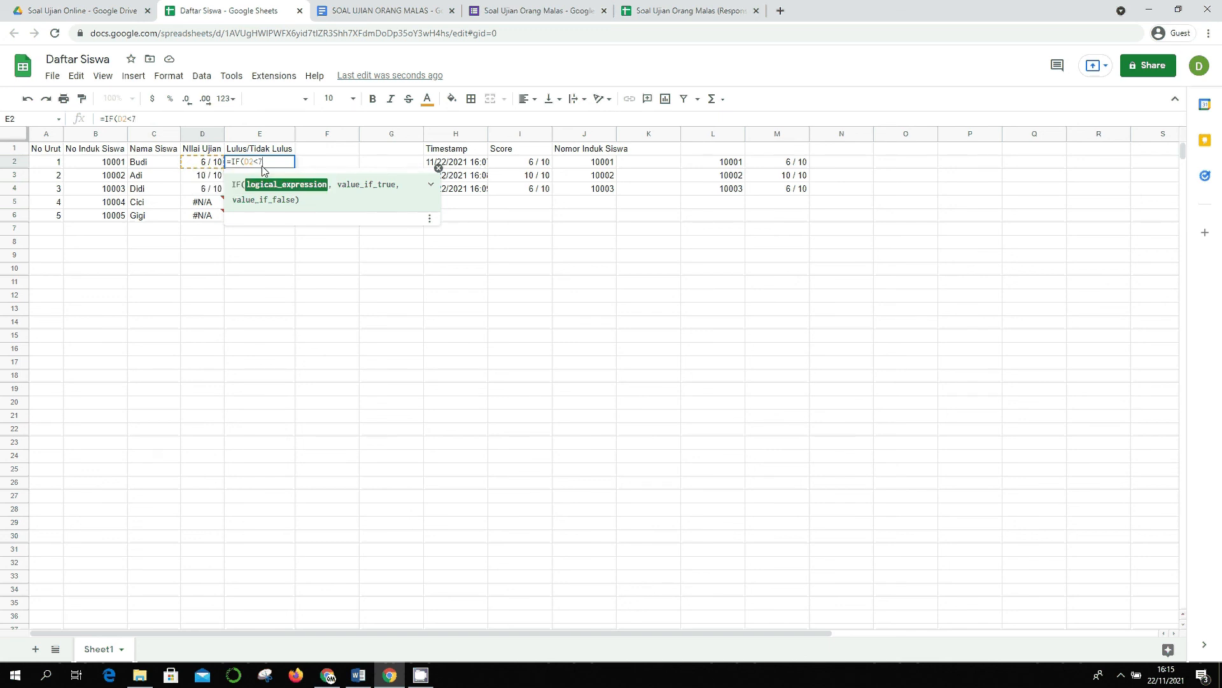
{"action": "key", "text": "BackSpace"}
{"action": "type", "text": "."}
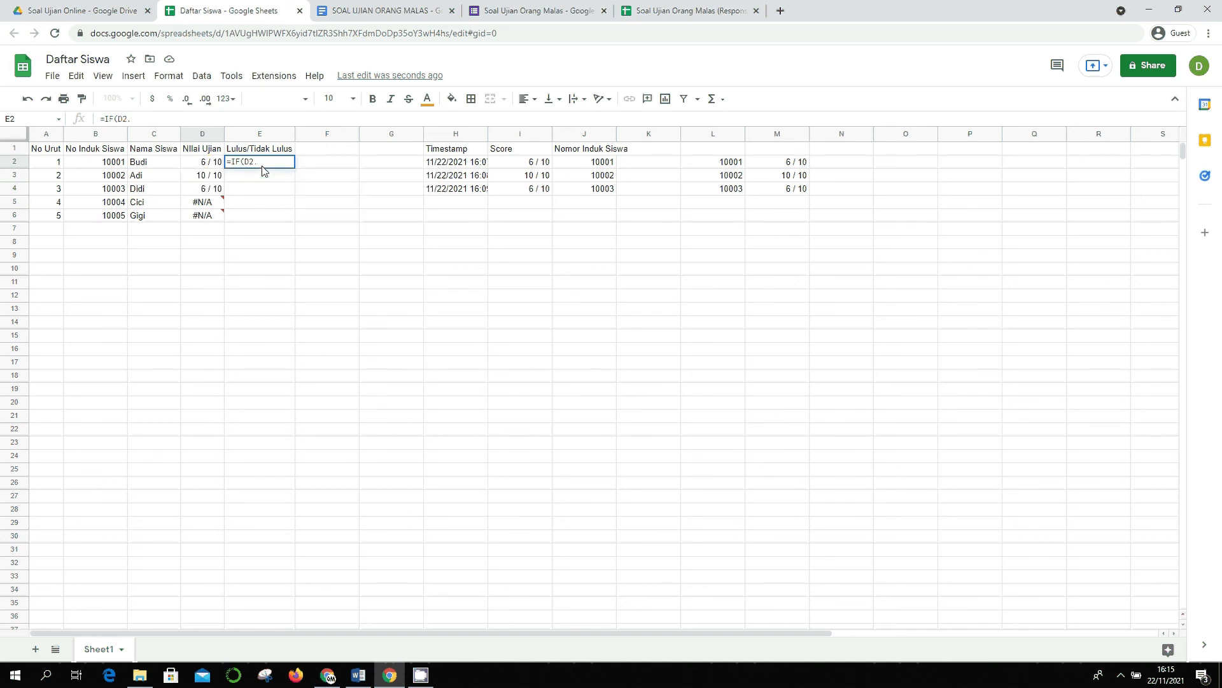
{"action": "type", "text": "6"}
{"action": "key", "text": "BackSpace"}
{"action": "key", "text": "BackSpace"}
{"action": "type", "text": ">6,\"PASS\","}
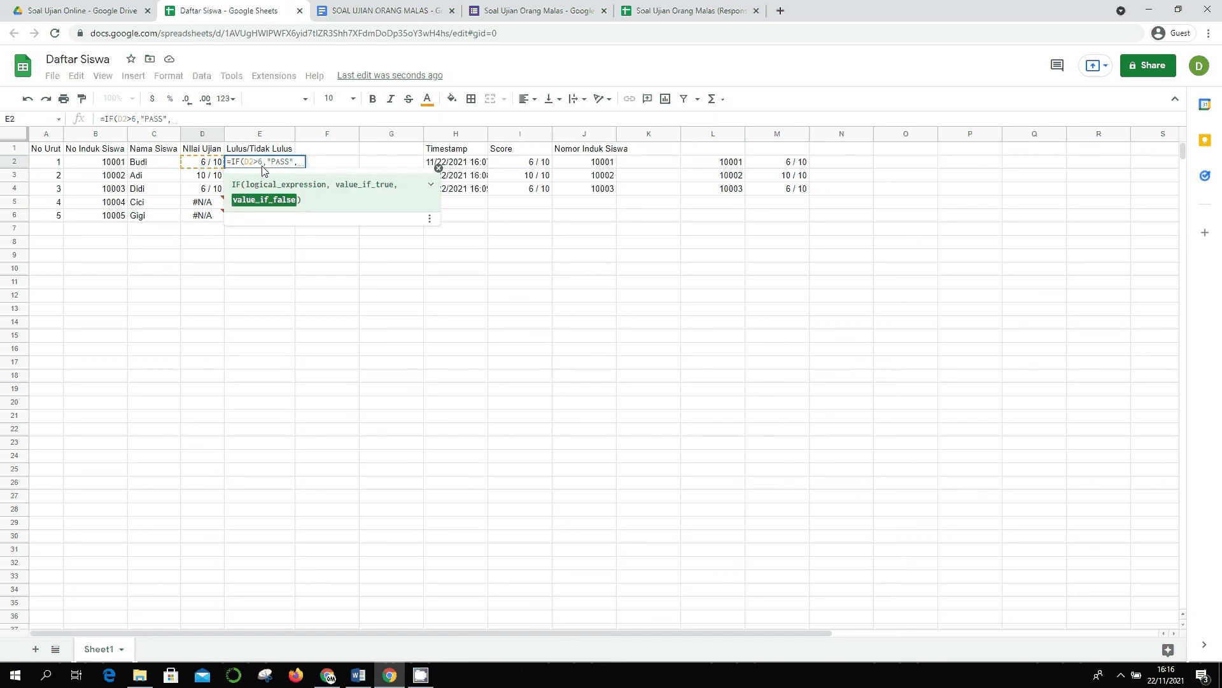
{"action": "type", "text": "\"FAIL"}
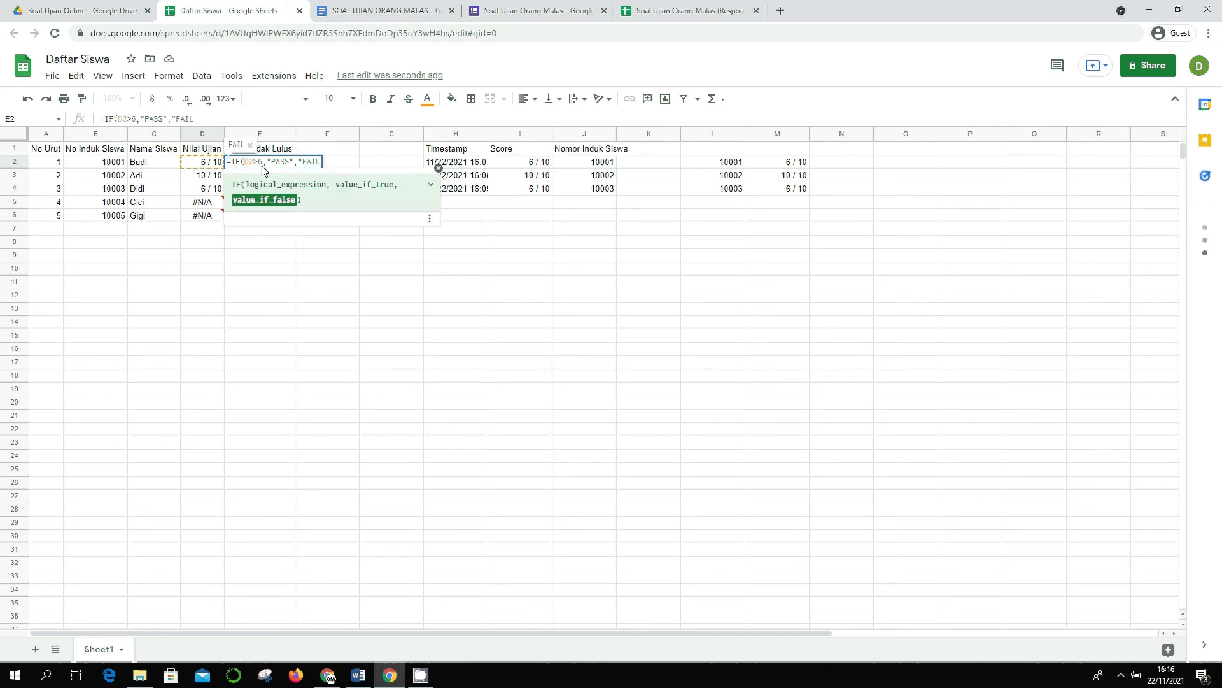
{"action": "type", "text": "\")"}
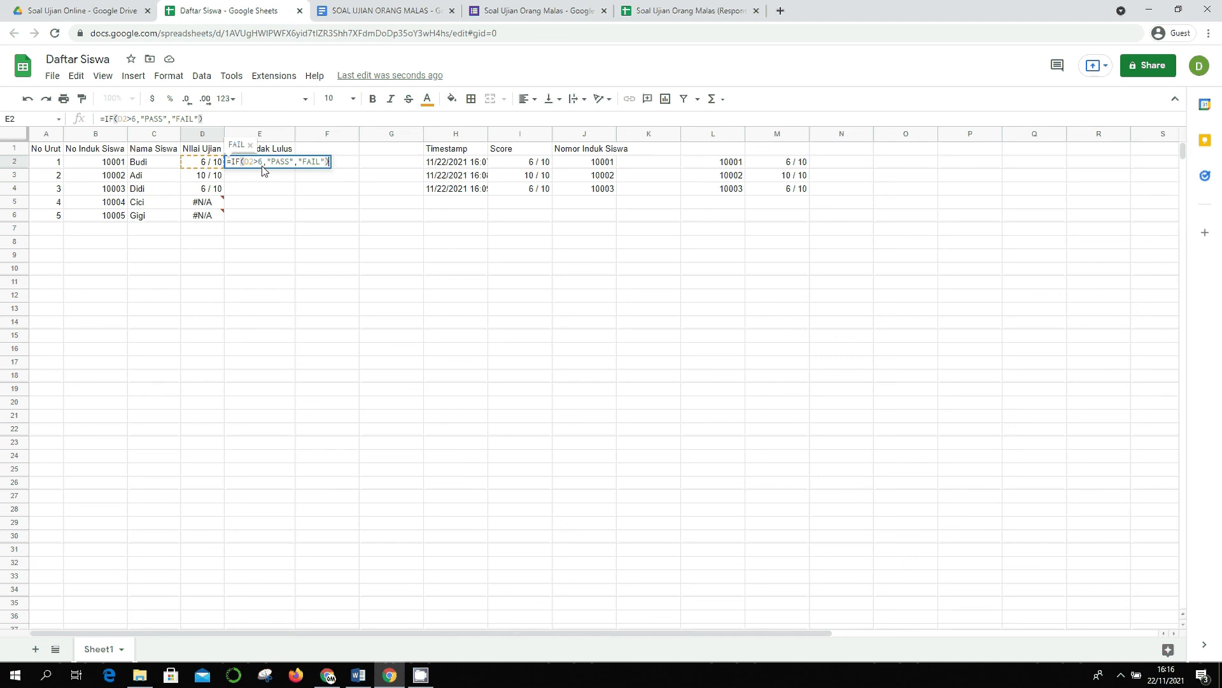
{"action": "key", "text": "Return"}
{"action": "left_click", "coordinate": [265, 164]}
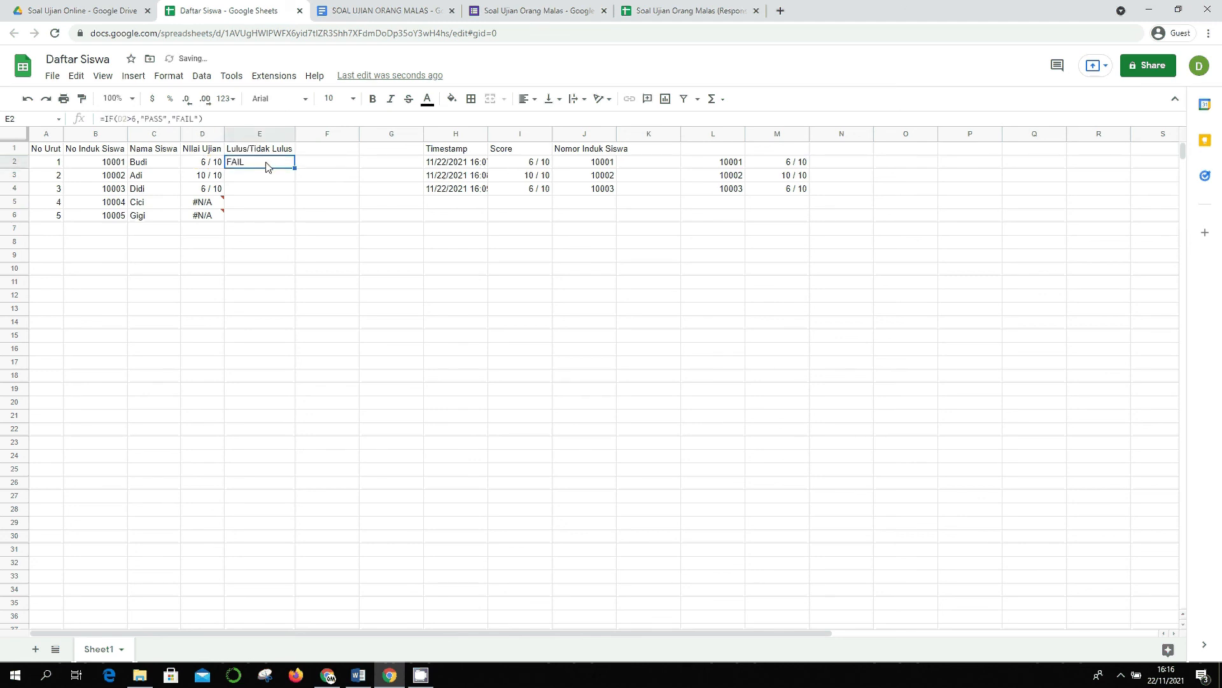
{"action": "double_click", "coordinate": [294, 168]}
- Check the FAIL, PASS, FAIL and #N/A results against each student's looked-up score
{"action": "key", "text": "Down"}
{"action": "key", "text": "Down"}
{"action": "key", "text": "Up"}
{"action": "key", "text": "Left"}
{"action": "key", "text": "Up"}
{"action": "key", "text": "Right"}
{"action": "key", "text": "Left"}
{"action": "key", "text": "Right"}
{"action": "key", "text": "Down"}
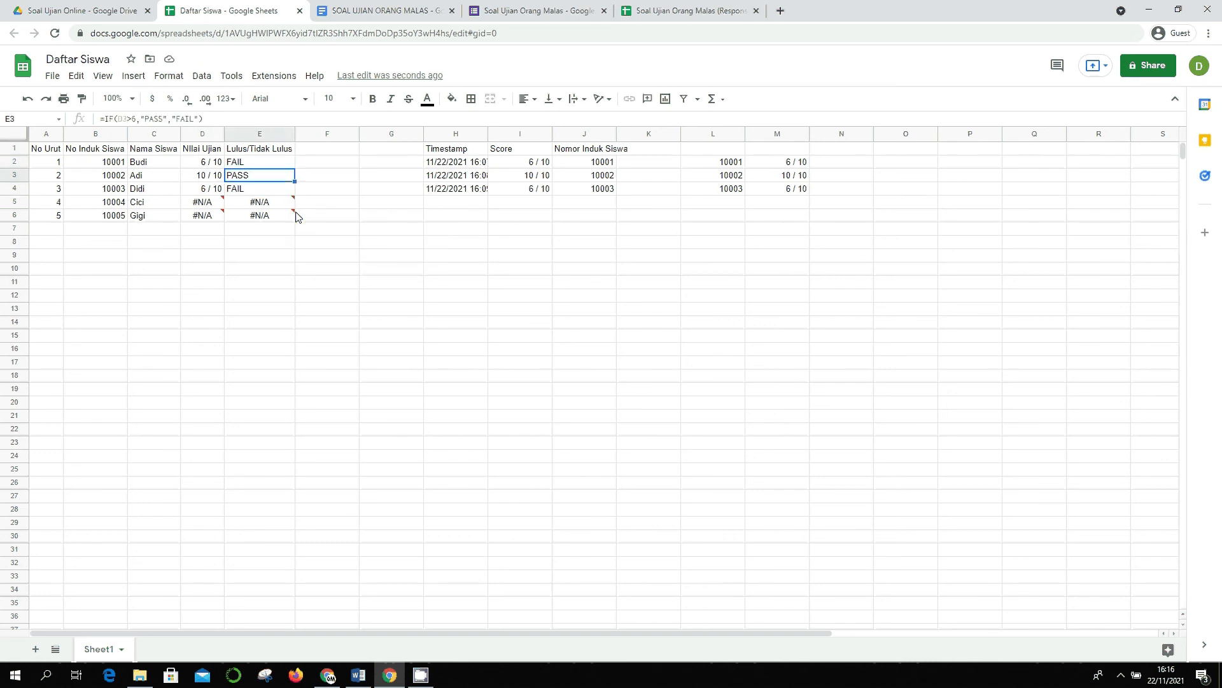
{"action": "key", "text": "Up"}
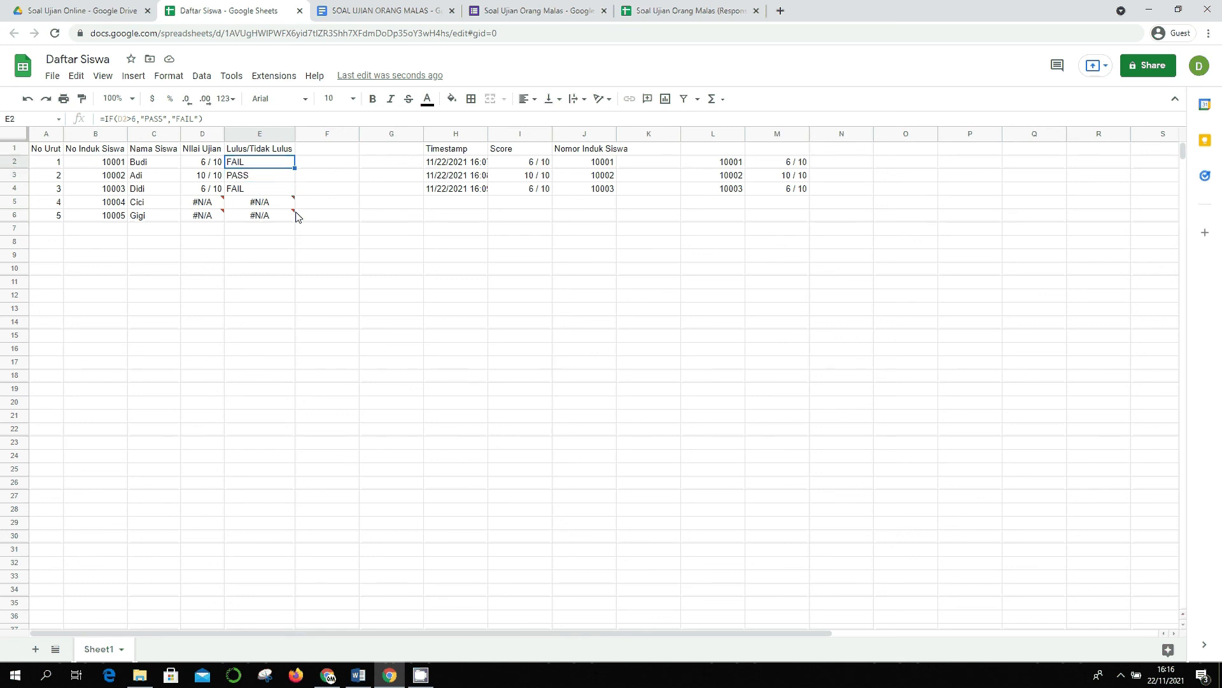
{"action": "key", "text": "Left"}
{"action": "key", "text": "Right"}
{"action": "key", "text": "Down"}
{"action": "key", "text": "Left"}
{"action": "key", "text": "Down"}
{"action": "key", "text": "Right"}
{"action": "key", "text": "Up"}
{"action": "key", "text": "Left"}
{"action": "key", "text": "Down"}
{"action": "key", "text": "Right"}
{"action": "key", "text": "Down"}
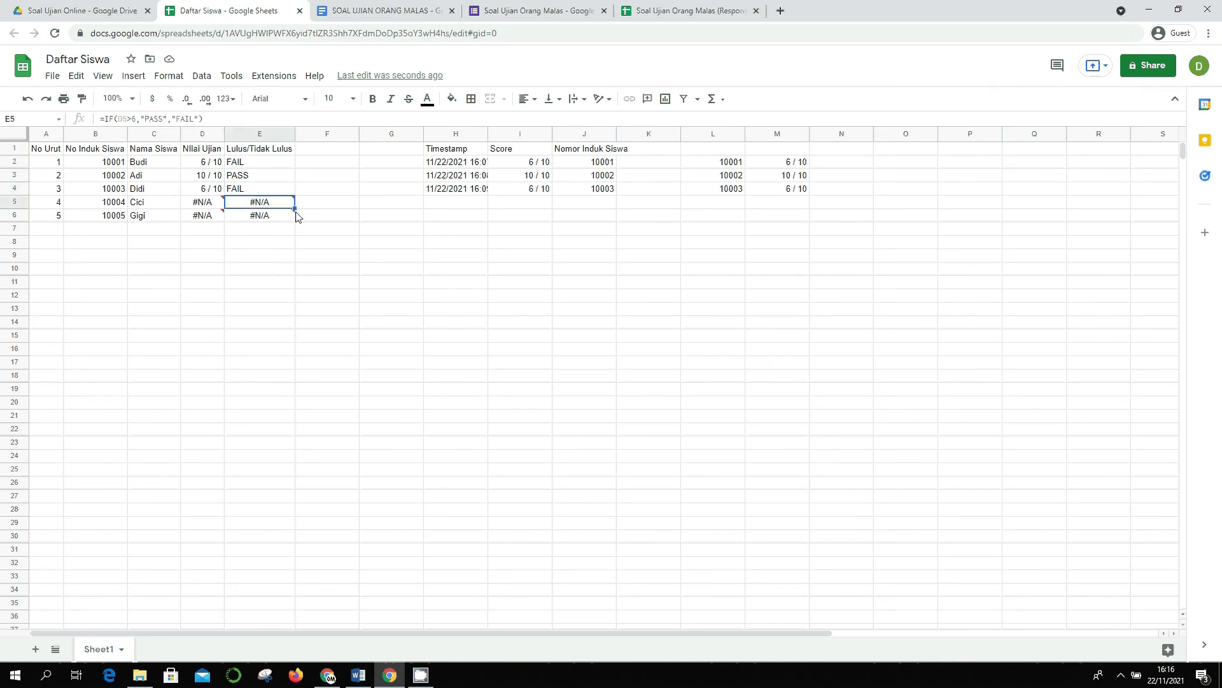
{"action": "key", "text": "Up"}
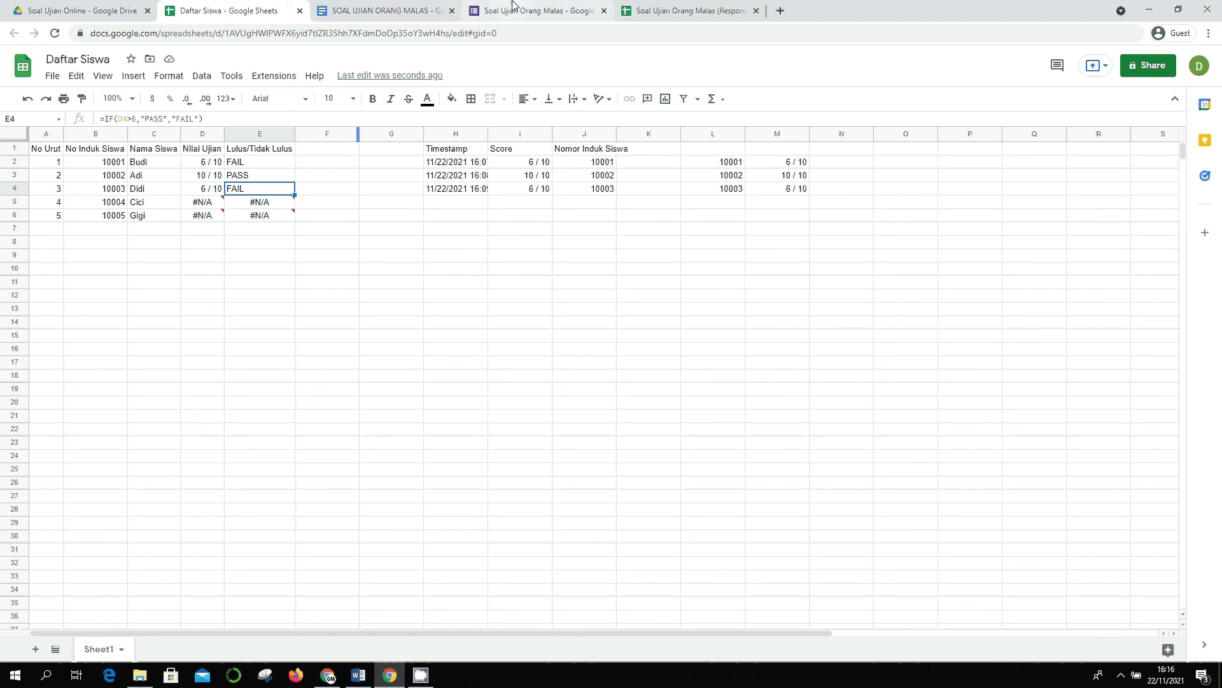
- Check the three quiz response rows and the 10 / 10 score, then return to the form's summary
{"action": "left_click", "coordinate": [642, 8]}
{"action": "key", "text": "Down"}
{"action": "key", "text": "Down"}
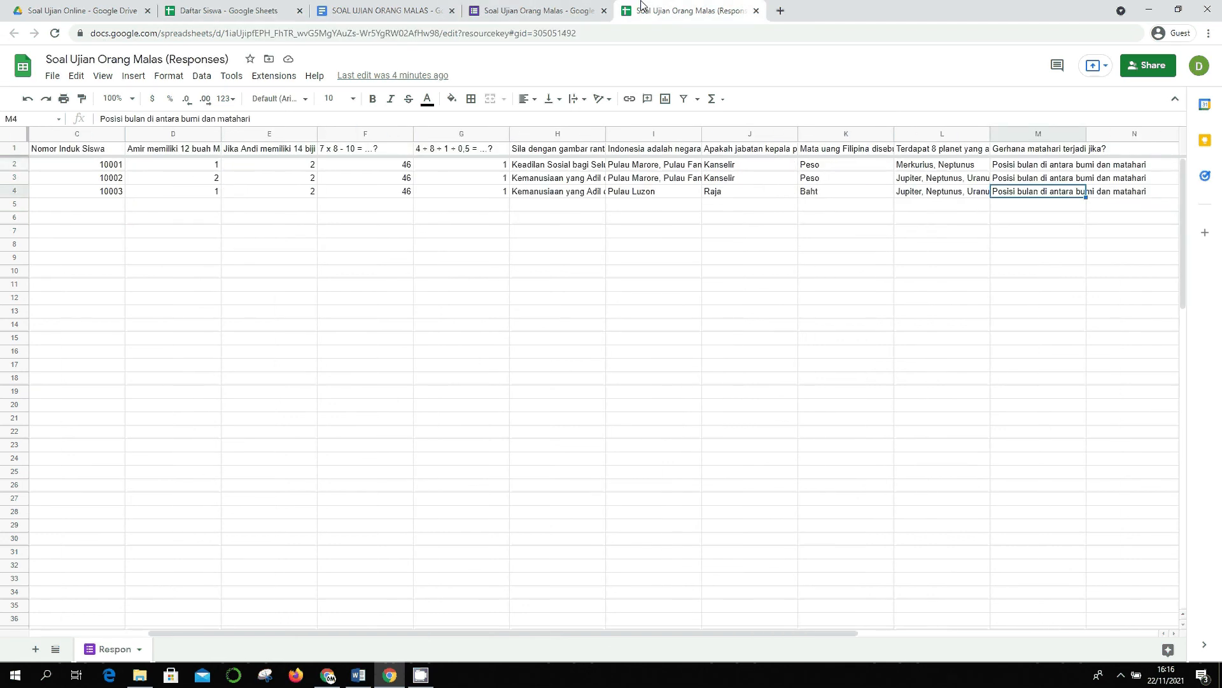
{"action": "key", "text": "Left"}
{"action": "key", "text": "Left"}
{"action": "key", "text": "Home"}
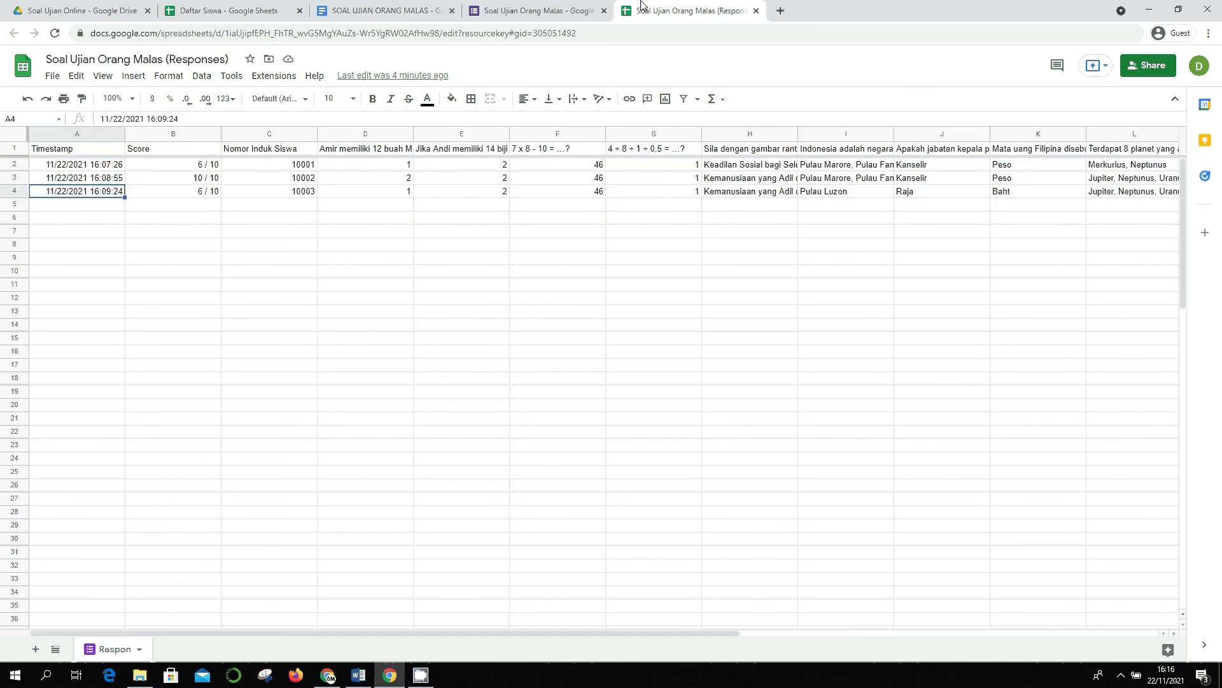
{"action": "key", "text": "End"}
{"action": "key", "text": "Left"}
{"action": "key", "text": "Home"}
{"action": "key", "text": "Up"}
{"action": "key", "text": "Right"}
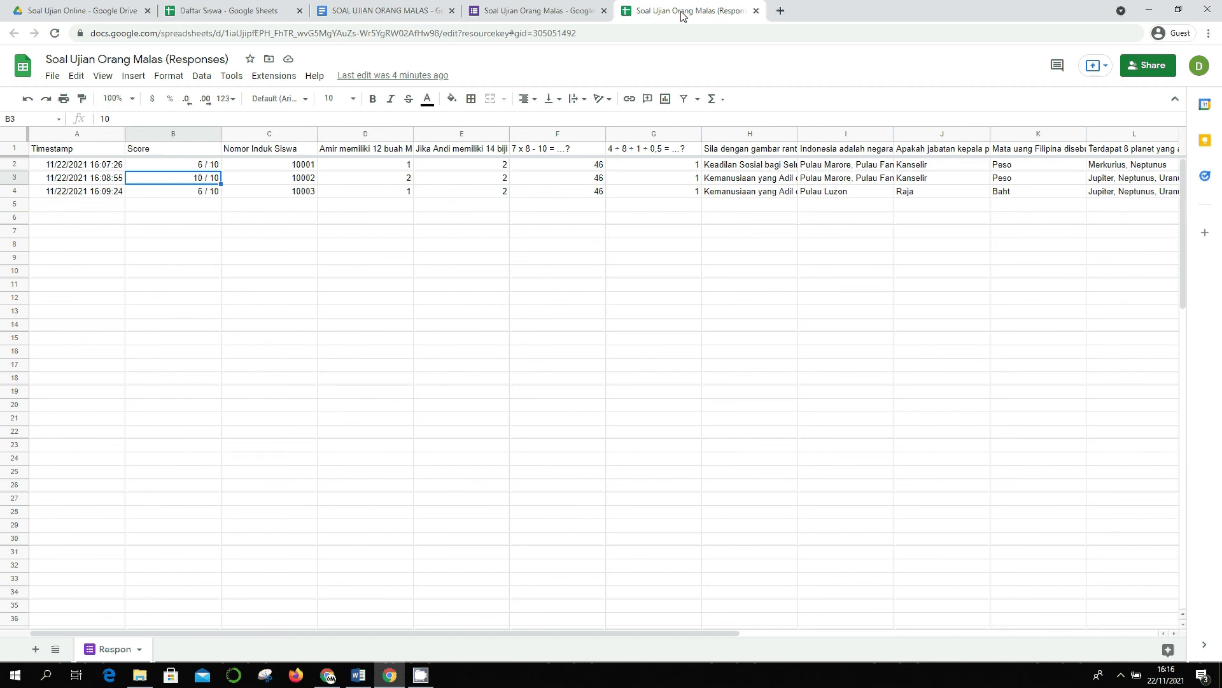
{"action": "left_click", "coordinate": [506, 7]}
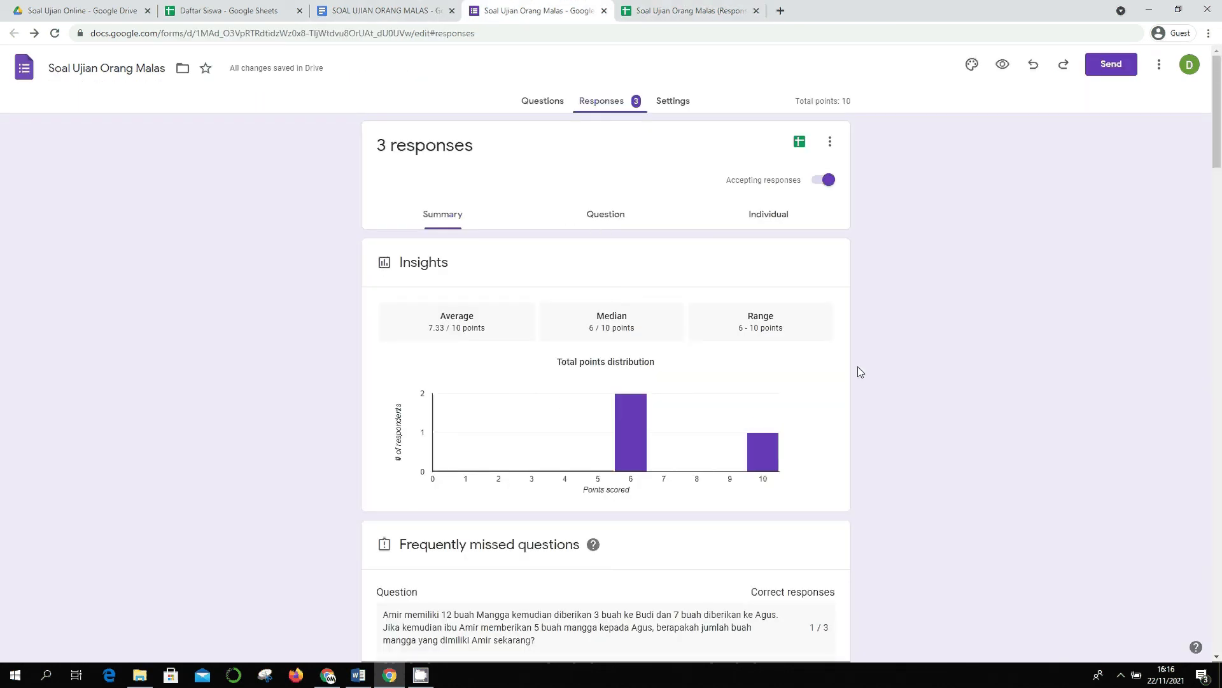
{"action": "scroll", "coordinate": [858, 371], "scroll_direction": "down", "scroll_amount": 1}
{"action": "scroll", "coordinate": [859, 371], "scroll_direction": "down", "scroll_amount": 8}
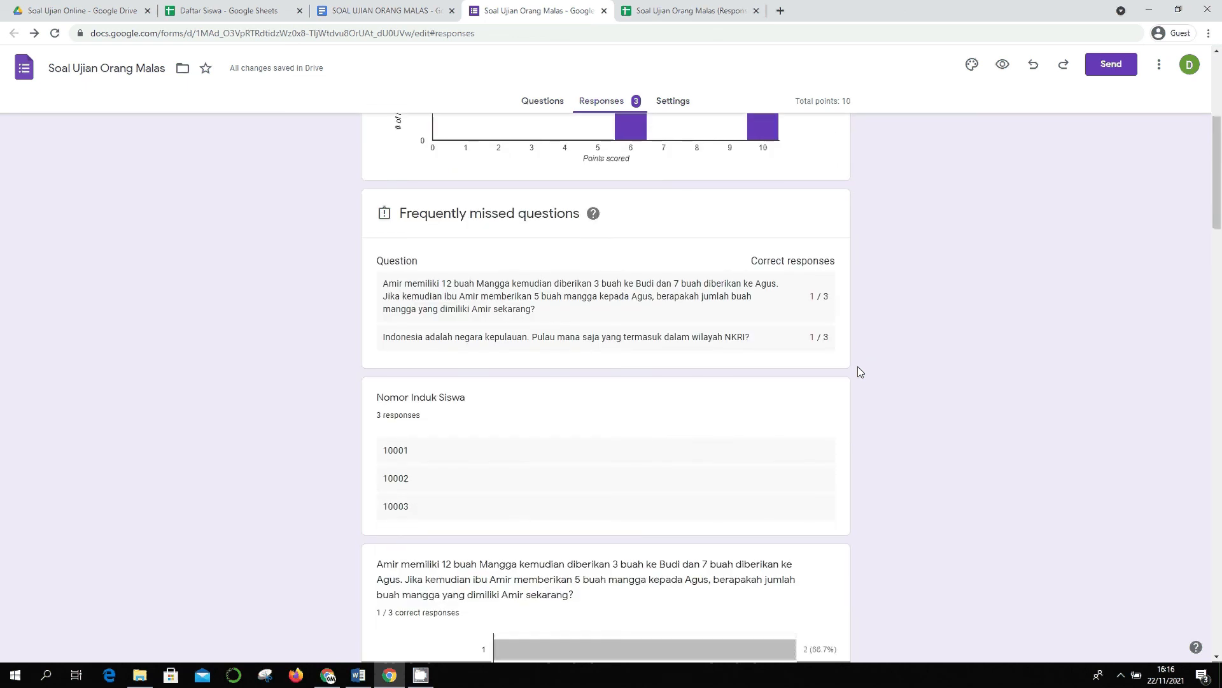
{"action": "scroll", "coordinate": [859, 372], "scroll_direction": "up", "scroll_amount": 6}
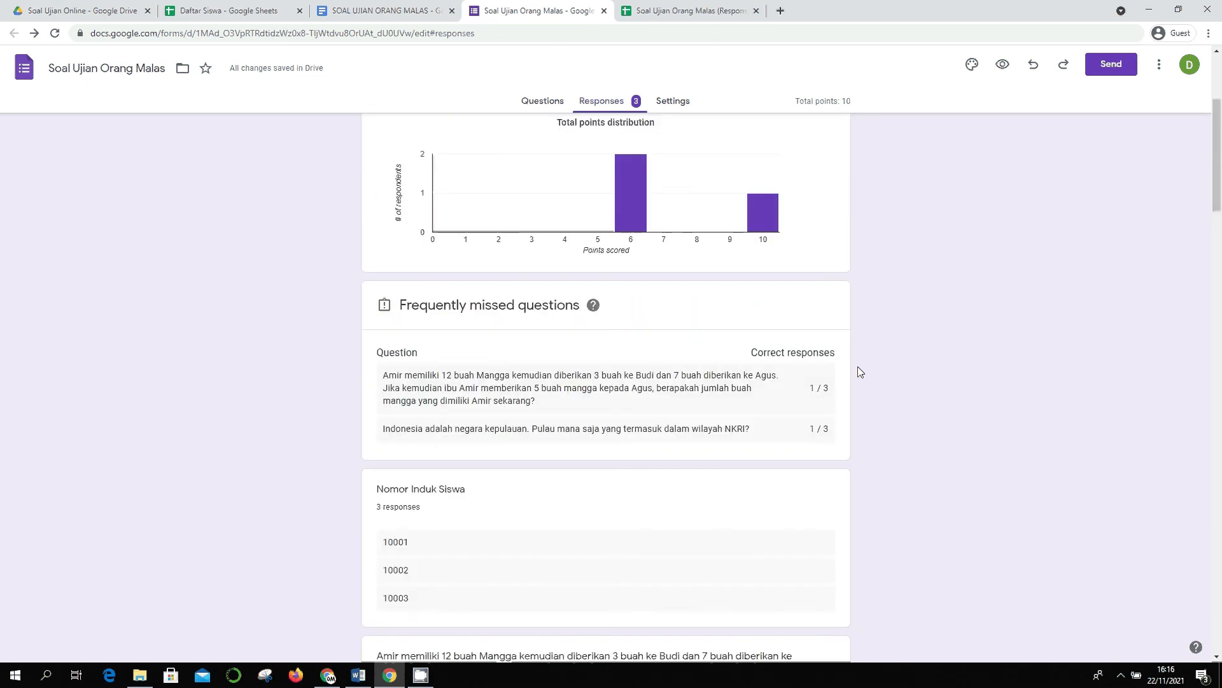
{"action": "scroll", "coordinate": [857, 372], "scroll_direction": "up", "scroll_amount": 3}
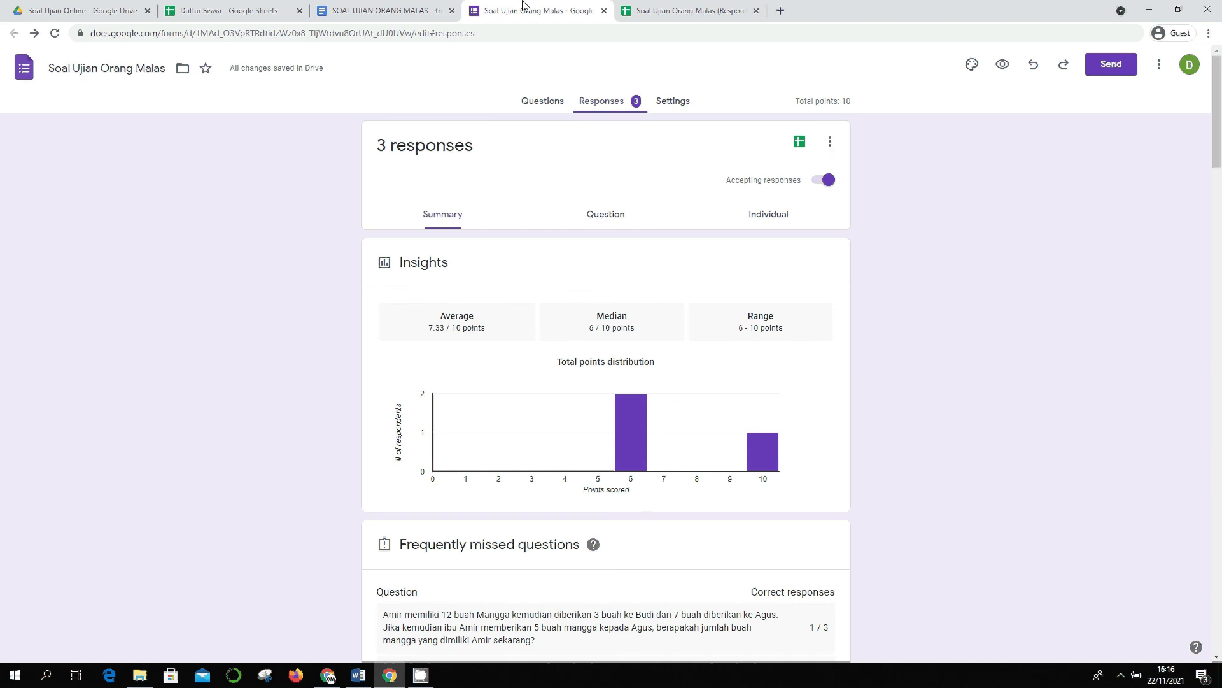
{"action": "left_click", "coordinate": [417, 5]}
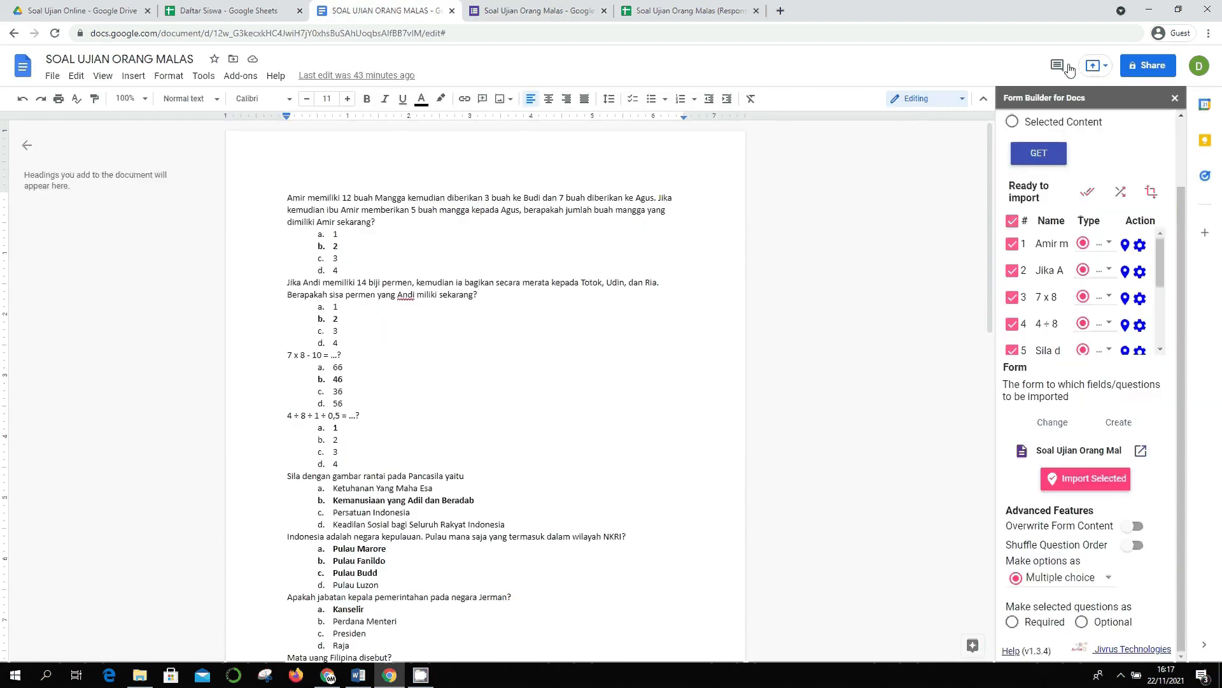
- Close the Form Builder sidebar and restart Form Builder for Docs from the Add-ons menu
{"action": "left_click", "coordinate": [1174, 99]}
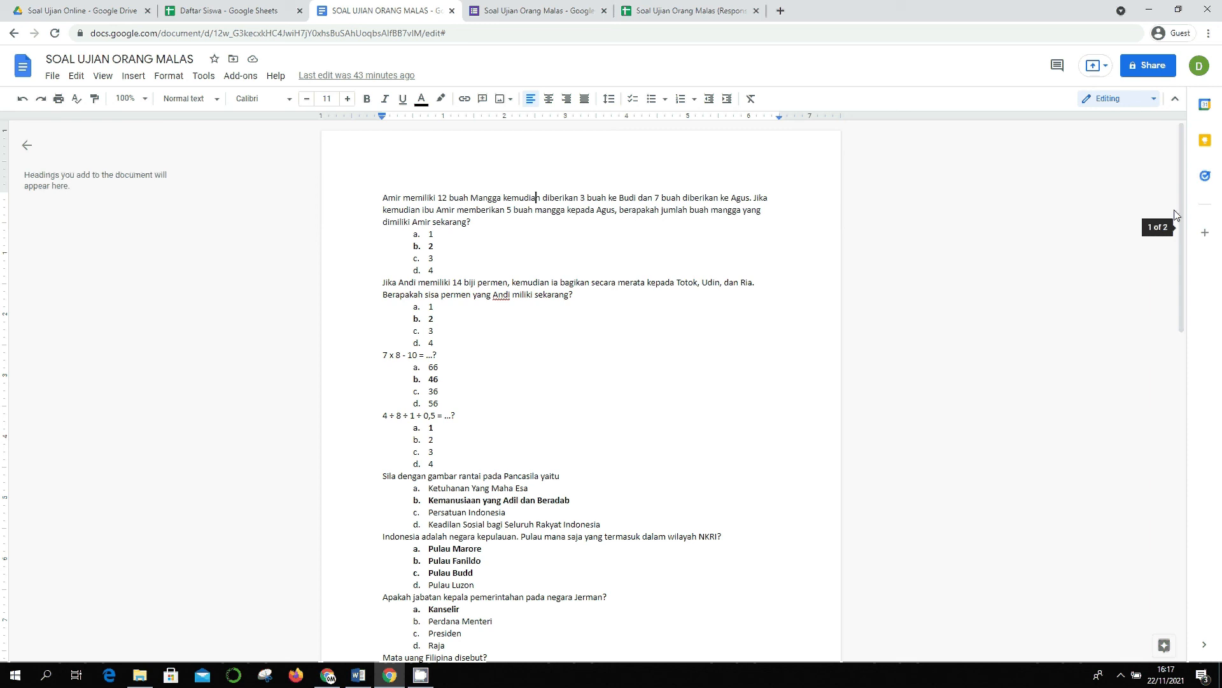
{"action": "left_click", "coordinate": [248, 76]}
{"action": "mouse_move", "coordinate": [284, 127]}
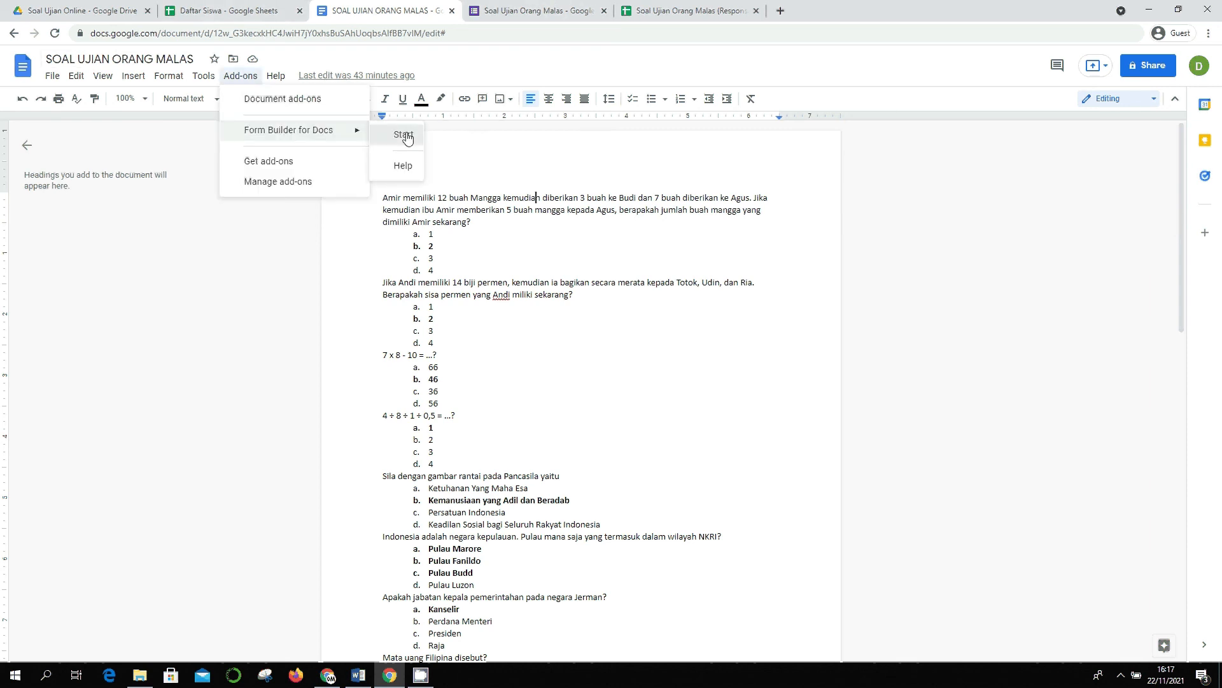
{"action": "left_click", "coordinate": [406, 136]}
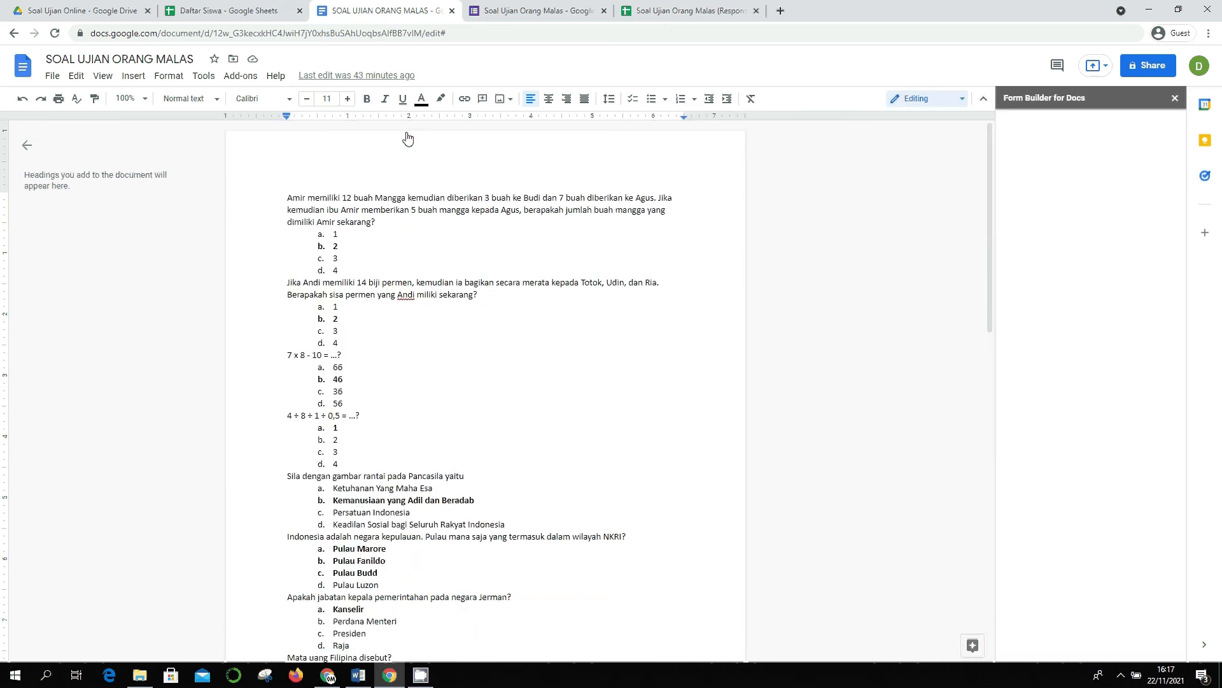